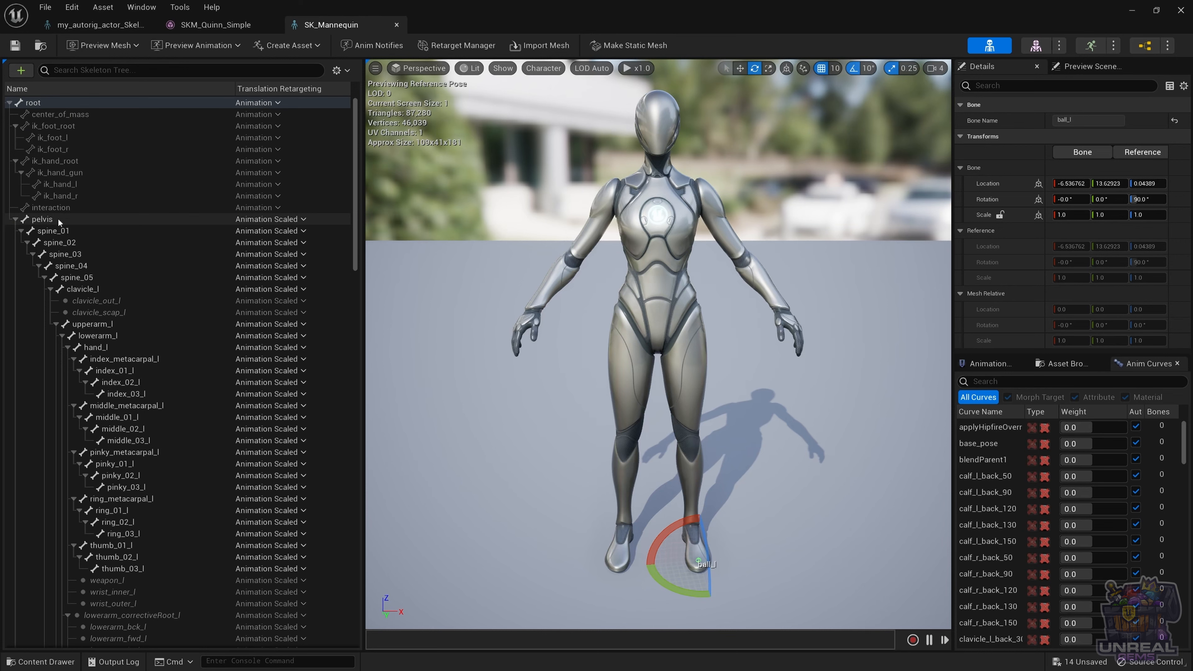
Recursively set translation retargeting to OrientAndScale from the pelvis bone down in the SK_Mannequin skeleton and save it.
right_click(58, 219)
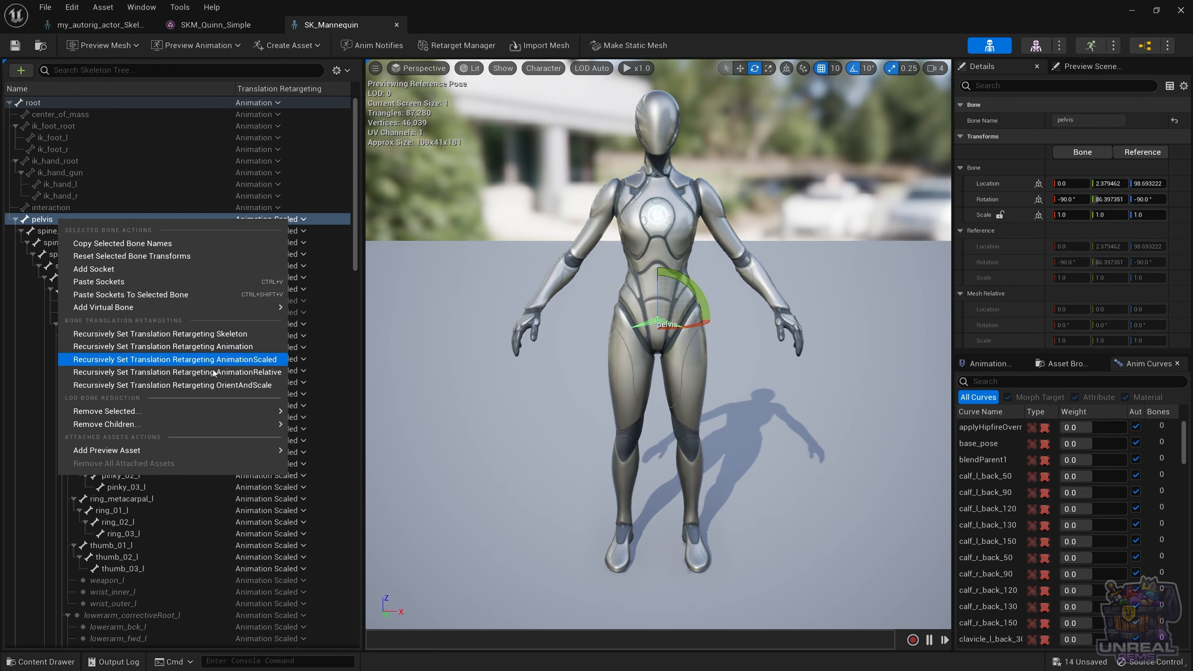
click(207, 387)
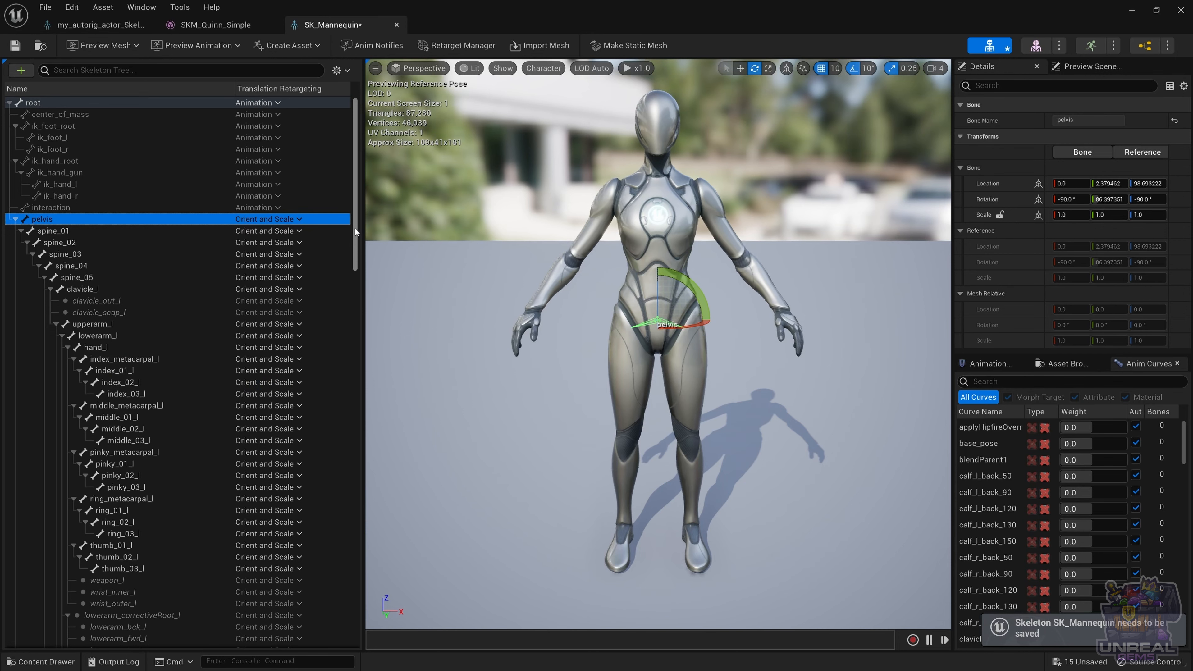
mouse_move(355, 229)
mouse_down()
mouse_move(336, 649)
mouse_move(349, 587)
mouse_move(351, 221)
mouse_up()
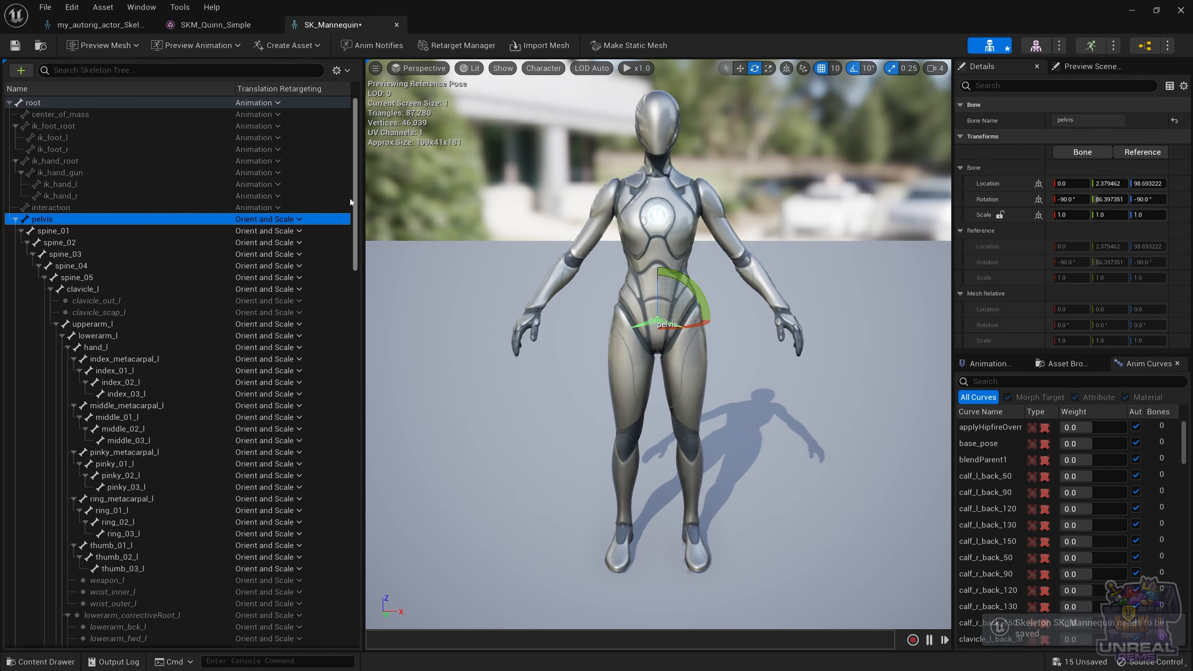
click(15, 46)
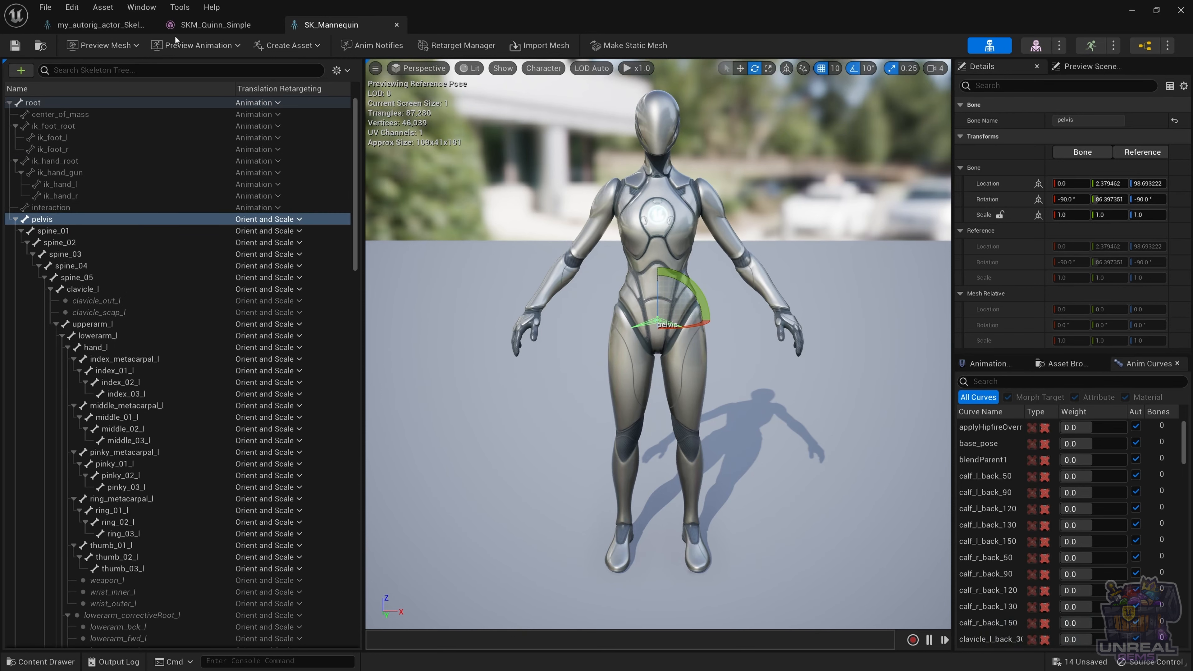
Return to the ThirdPersonMap level editor and open the Retargeting folder inside Citrine.
click(97, 25)
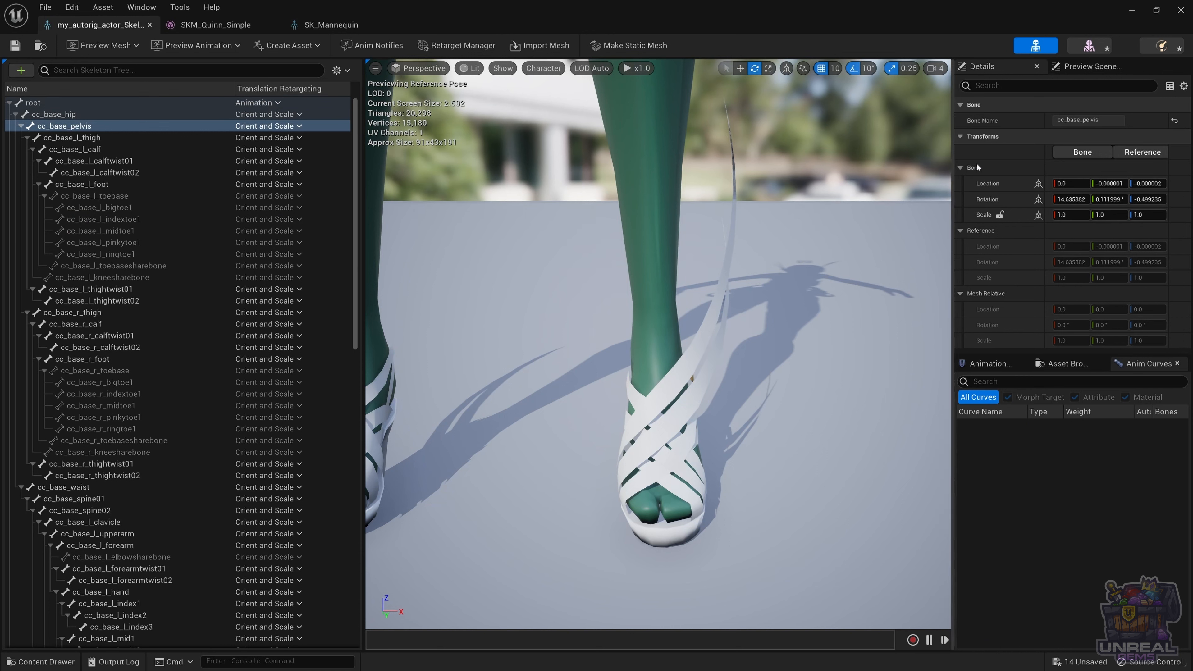
click(1133, 11)
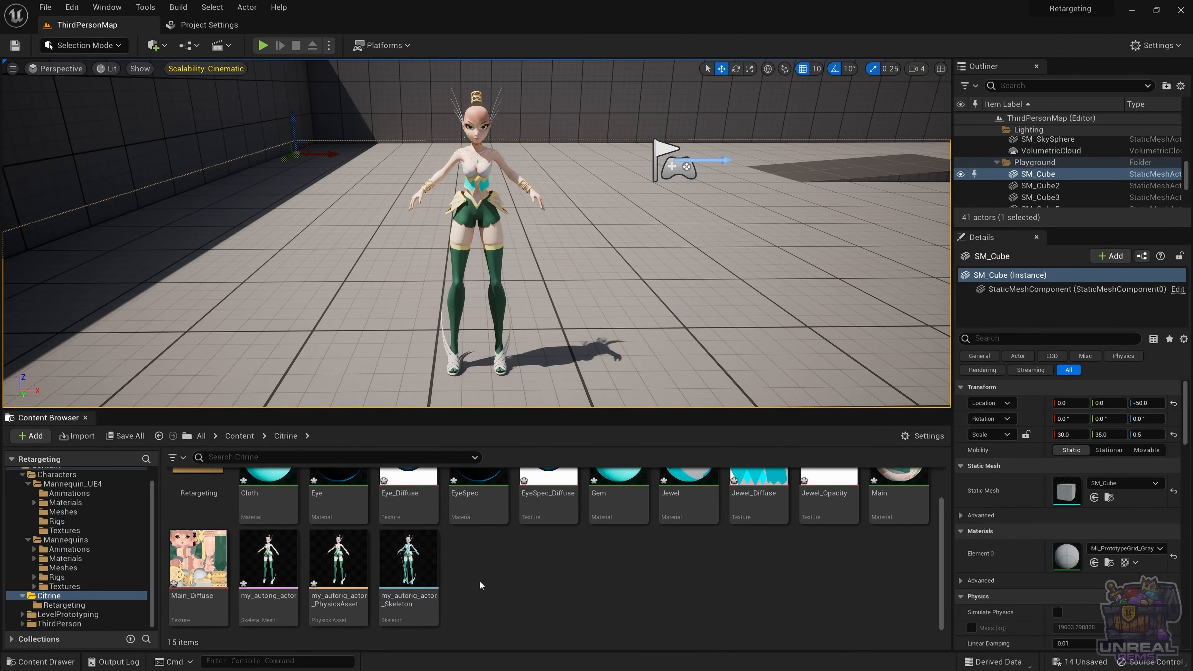
scroll(480, 580, up, 1)
double_click(196, 507)
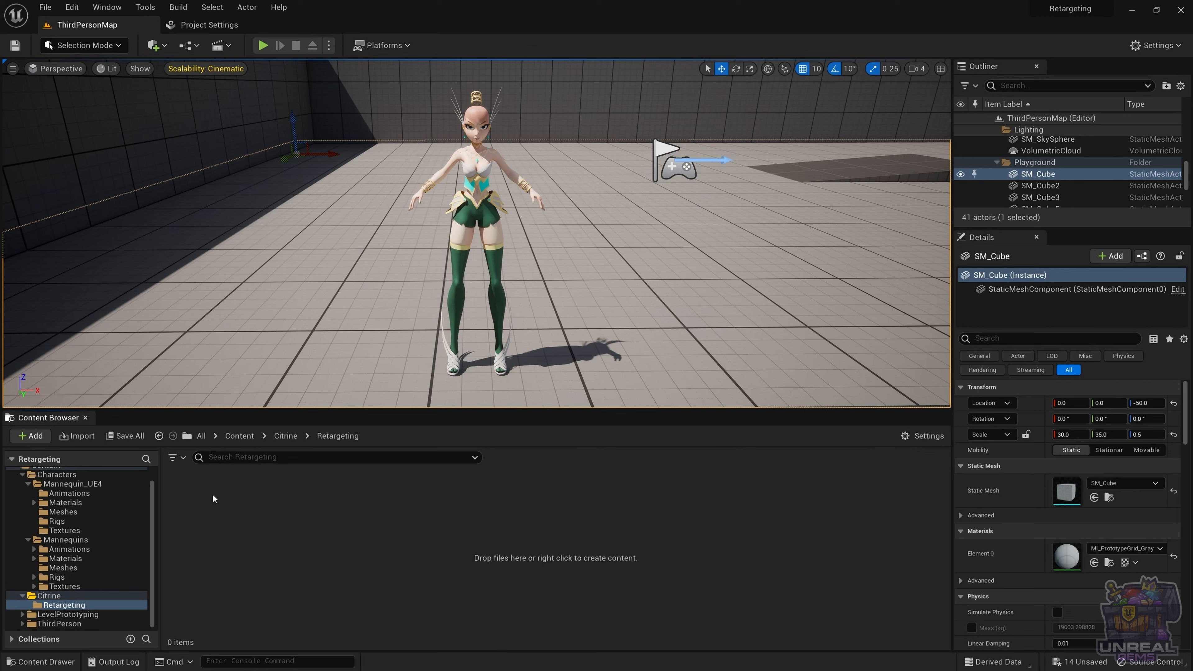
Create an IK Rig asset in the Retargeting folder using the my_autorig_actor skeletal mesh.
right_click(193, 489)
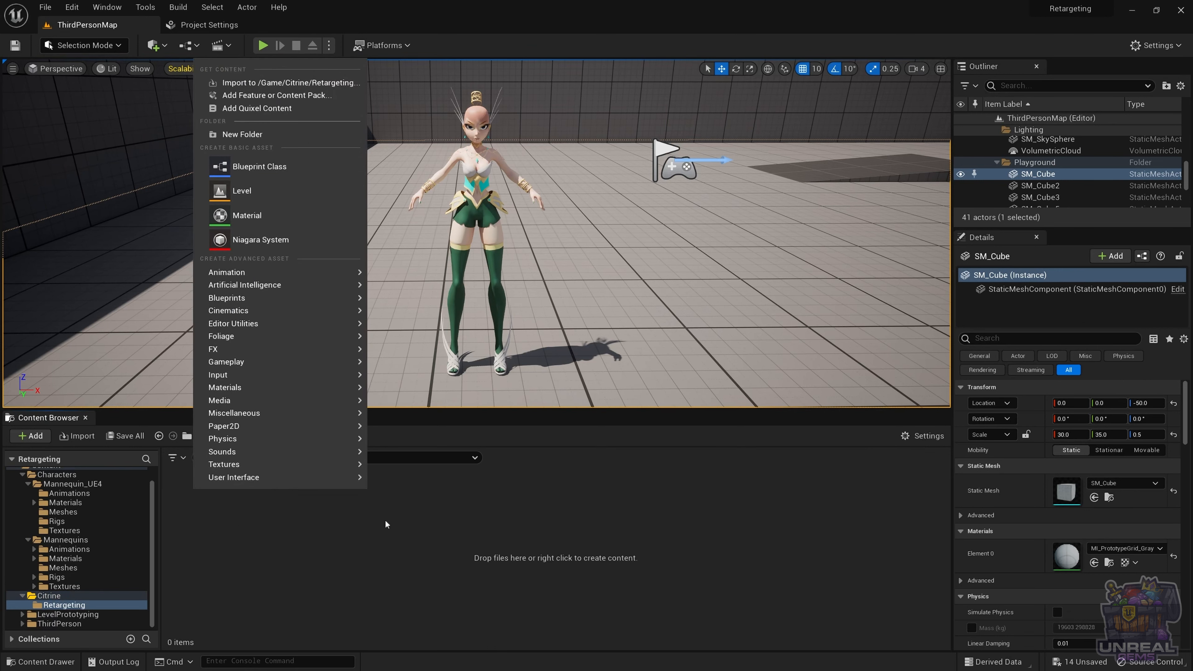
mouse_move(324, 272)
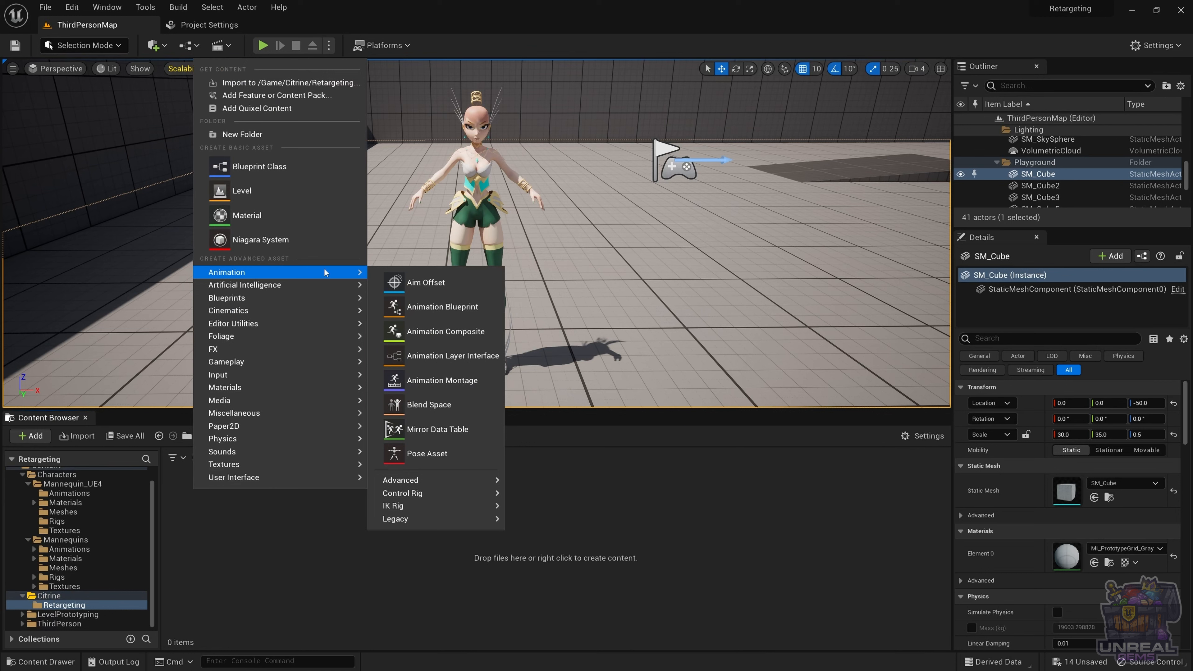
mouse_move(427, 510)
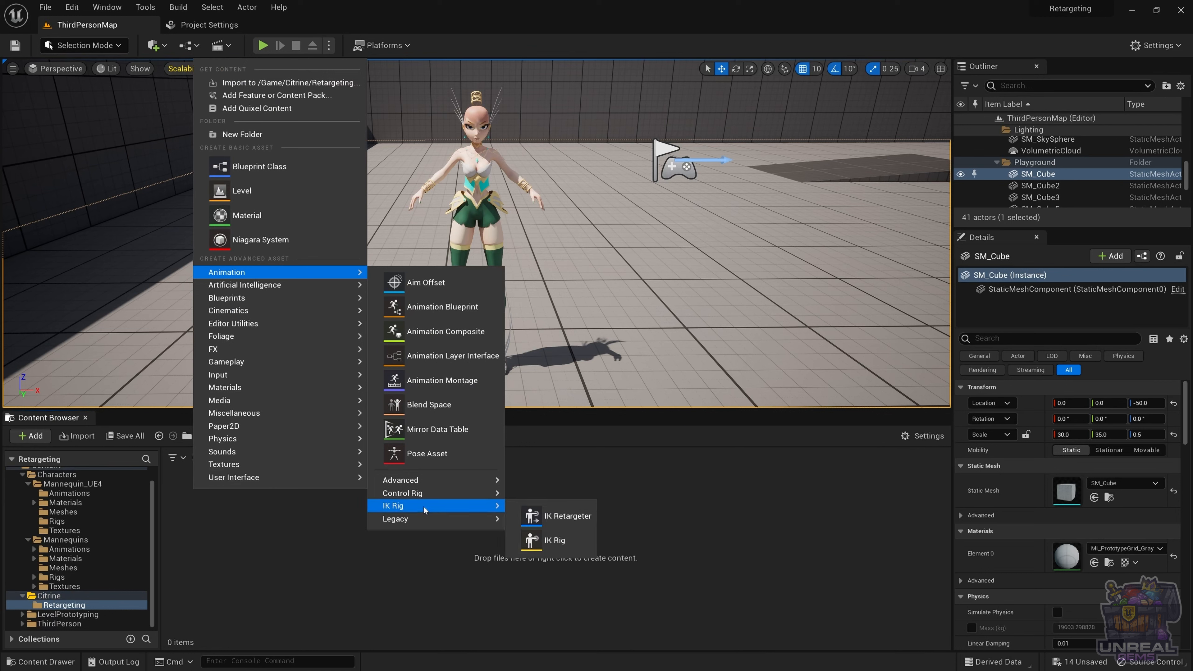
click(551, 549)
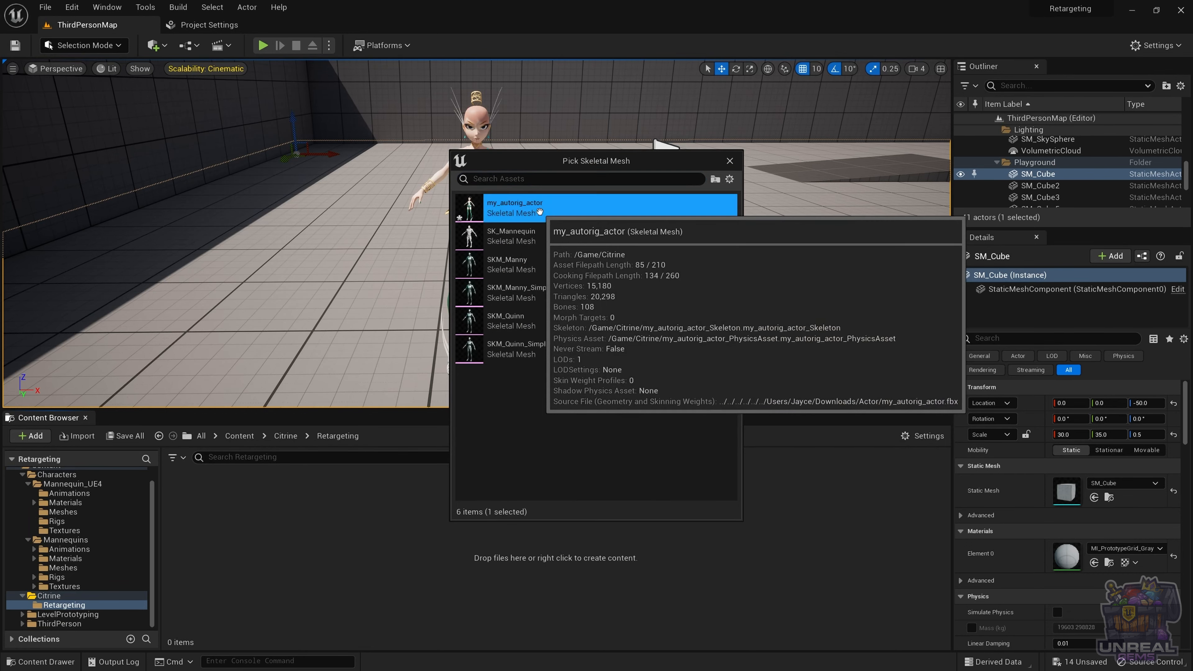
click(498, 207)
Name the new IK Rig asset IK_ActorCore and save all unsaved assets.
key(BackSpace)
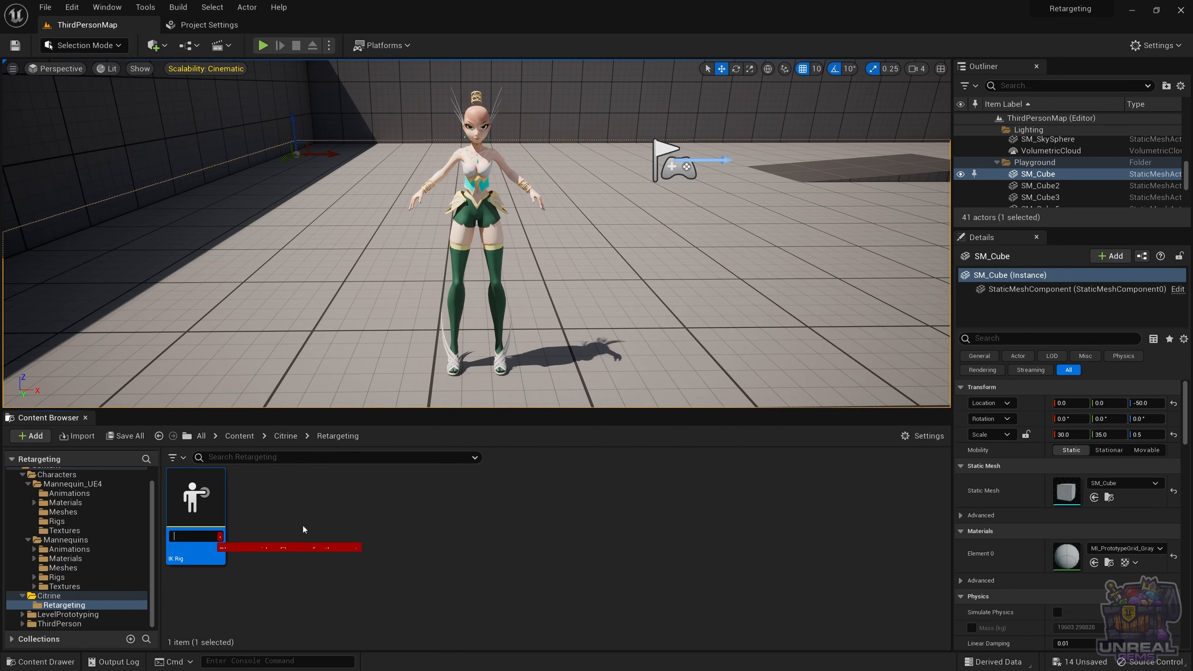
text(IK_)
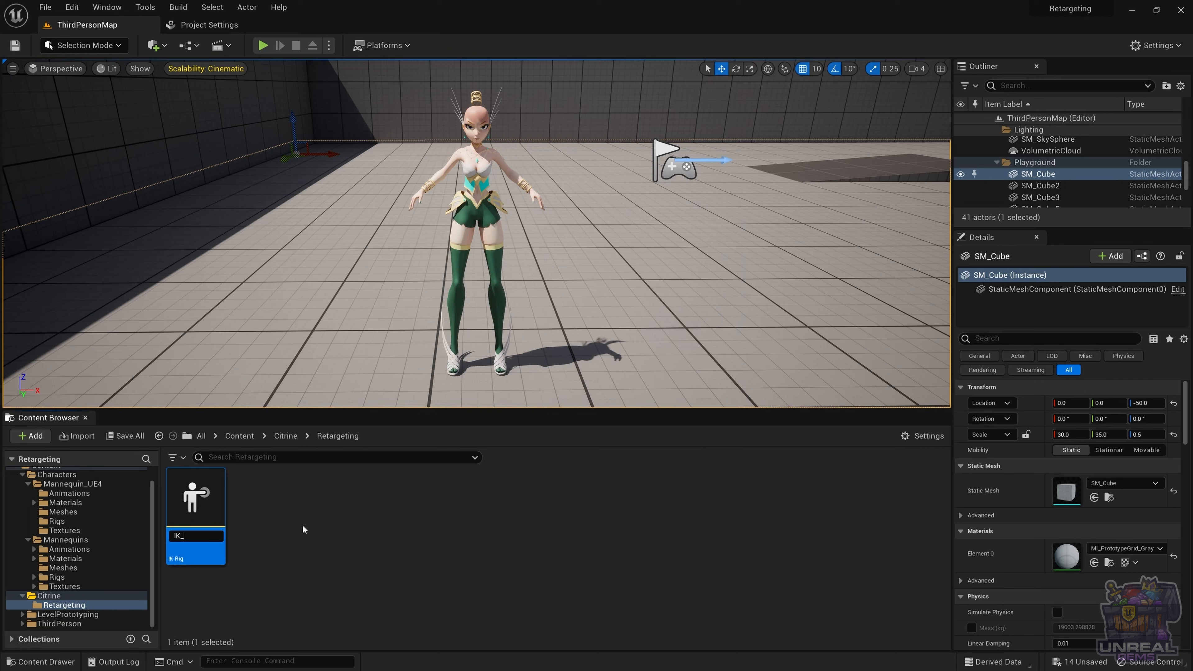
text(ActorCore)
key(Return)
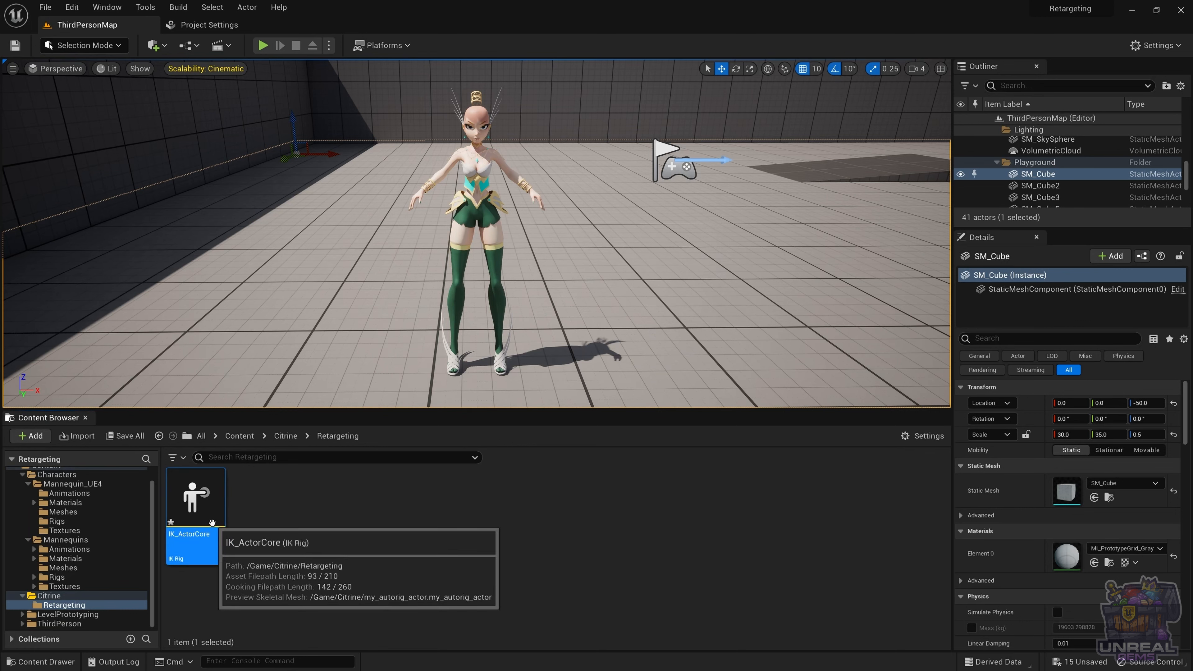
click(45, 8)
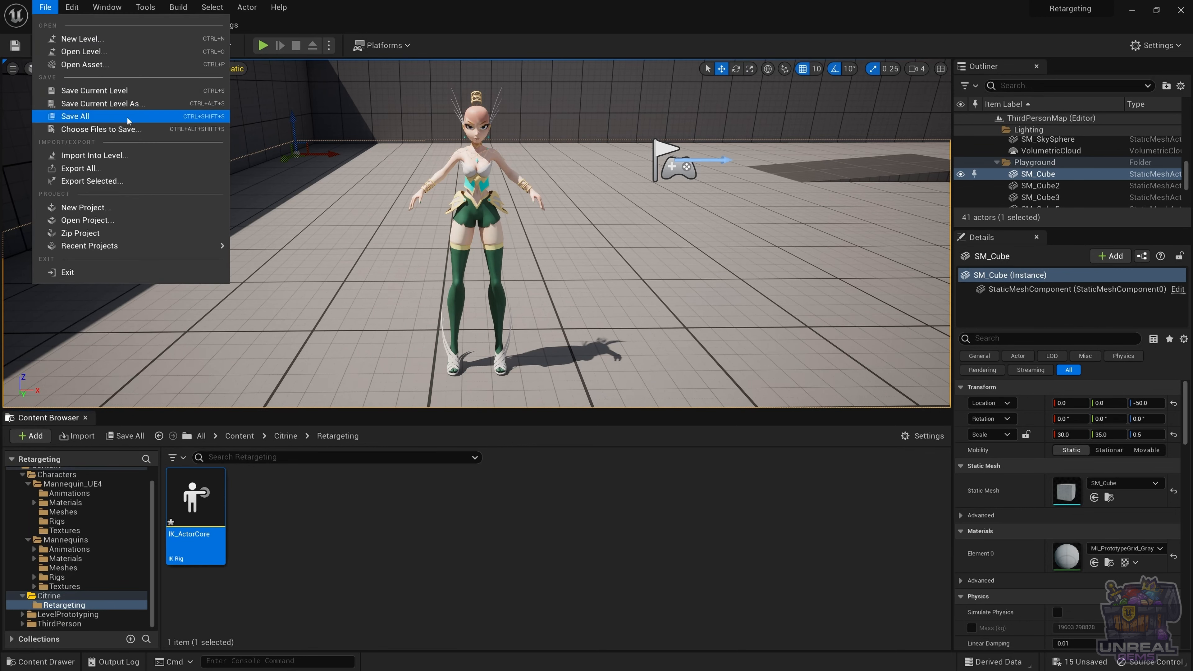
click(75, 116)
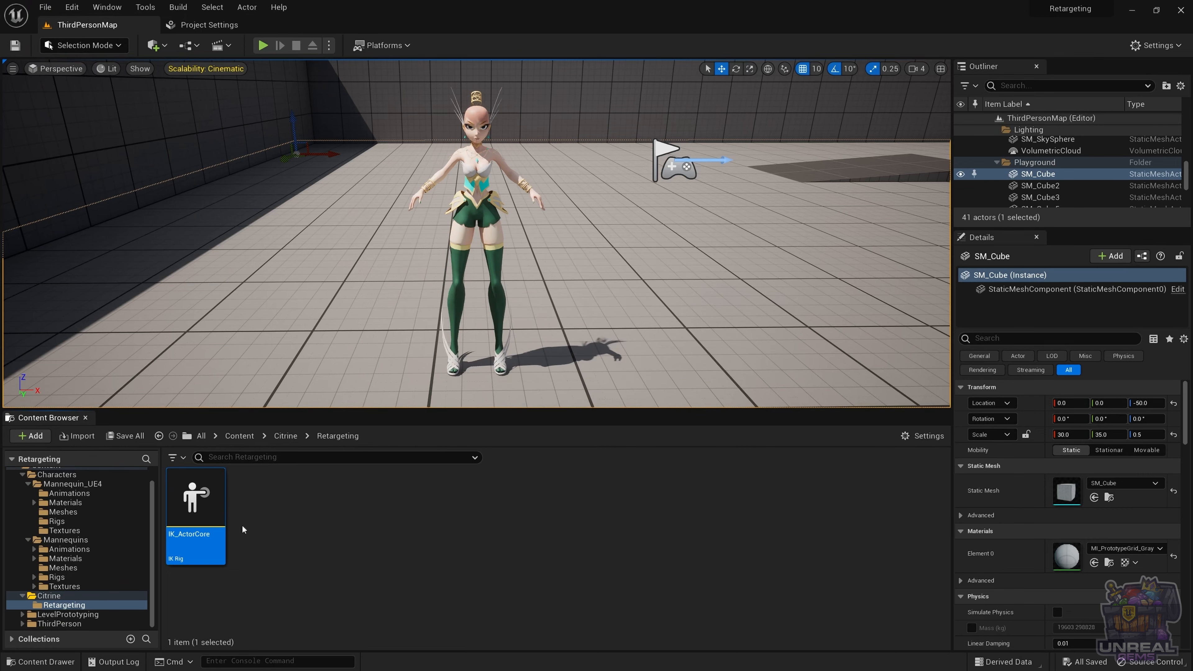
Open IK_ActorCore and set the cc_base_hip bone as the retarget root.
double_click(218, 507)
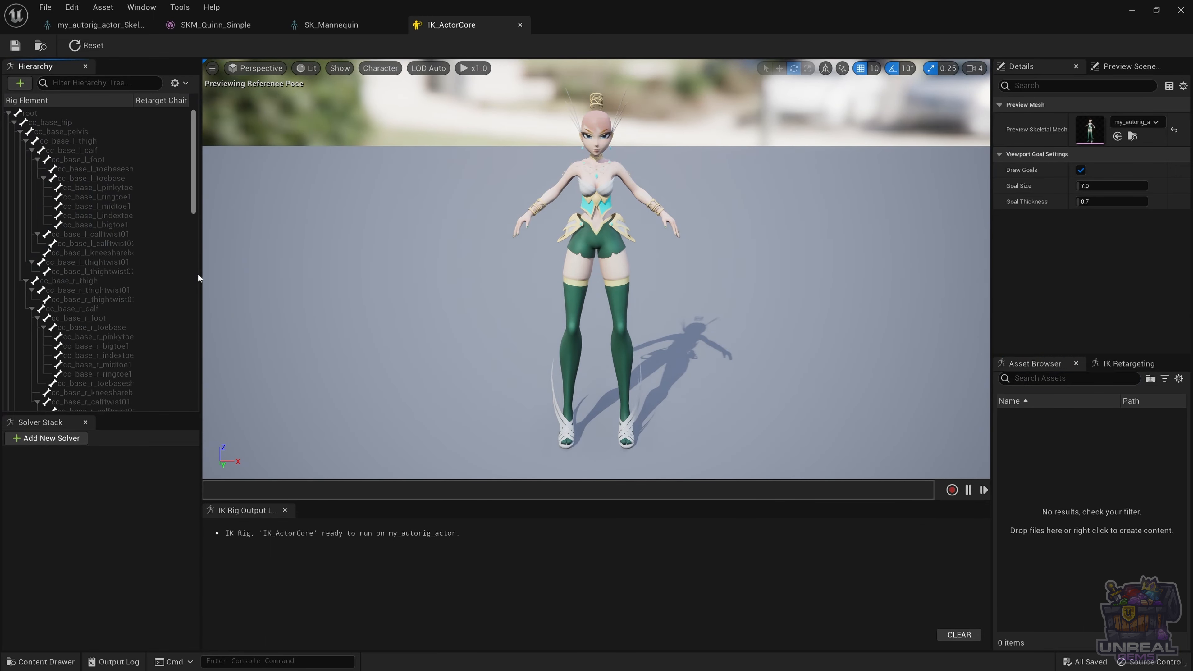
drag(200, 278, 275, 280)
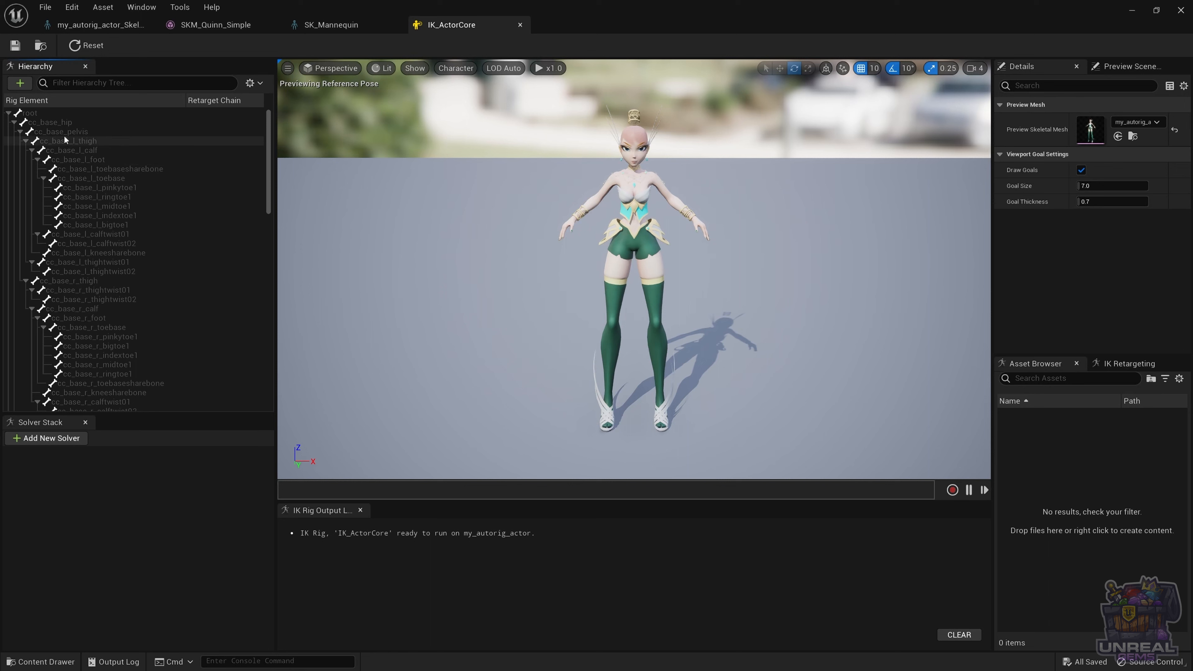
click(63, 123)
right_click(50, 123)
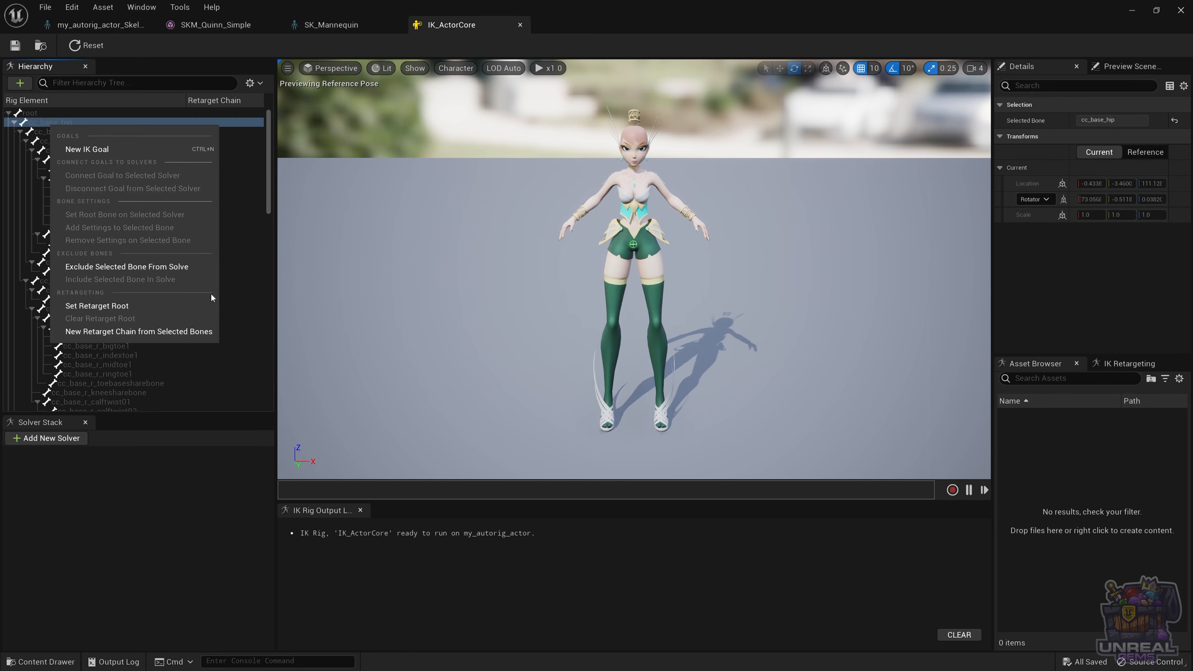
click(211, 306)
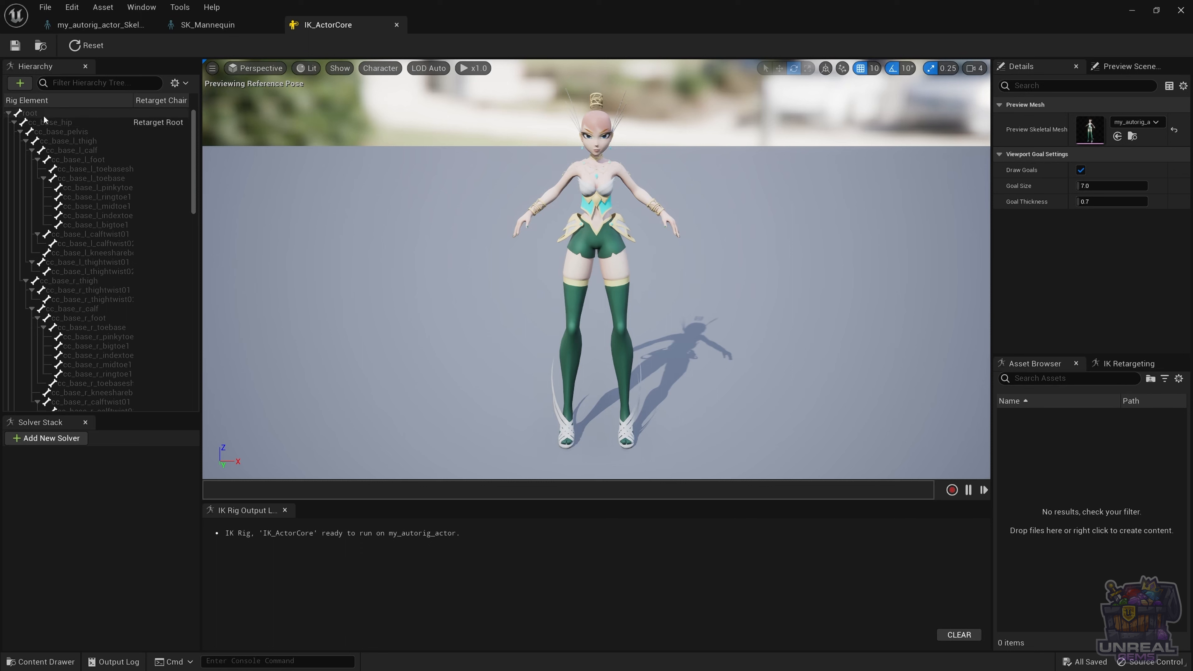
Create a retarget chain named Root from the root bone with no goal, and show the retarget chain list at a wider size.
click(29, 113)
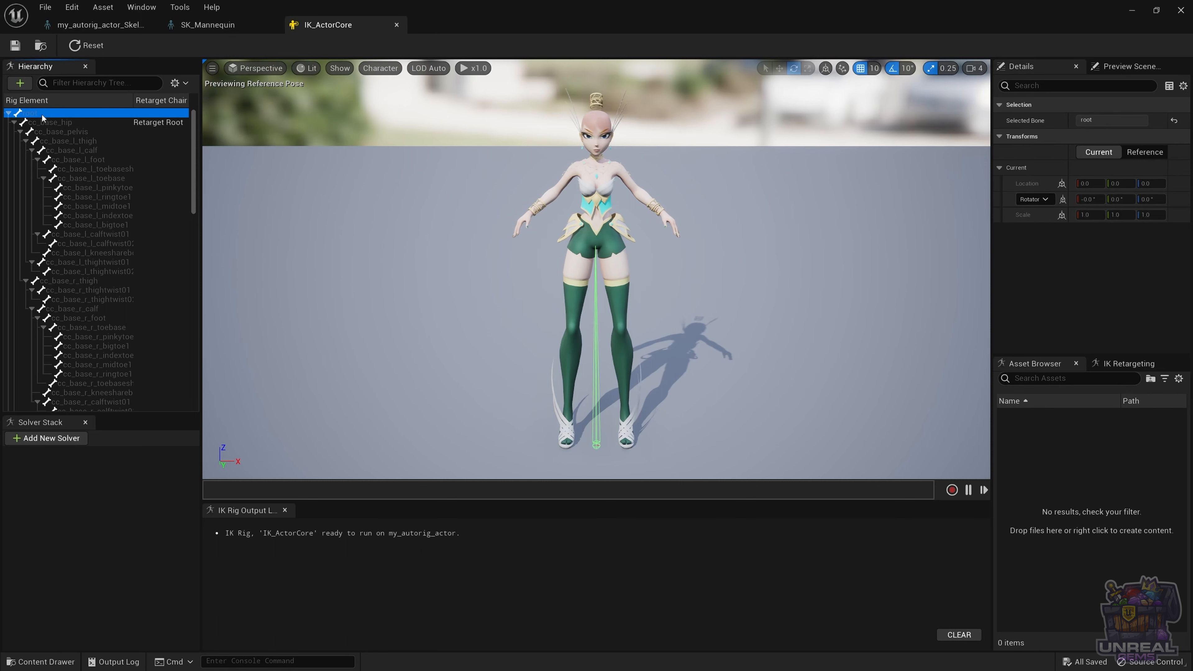
right_click(43, 118)
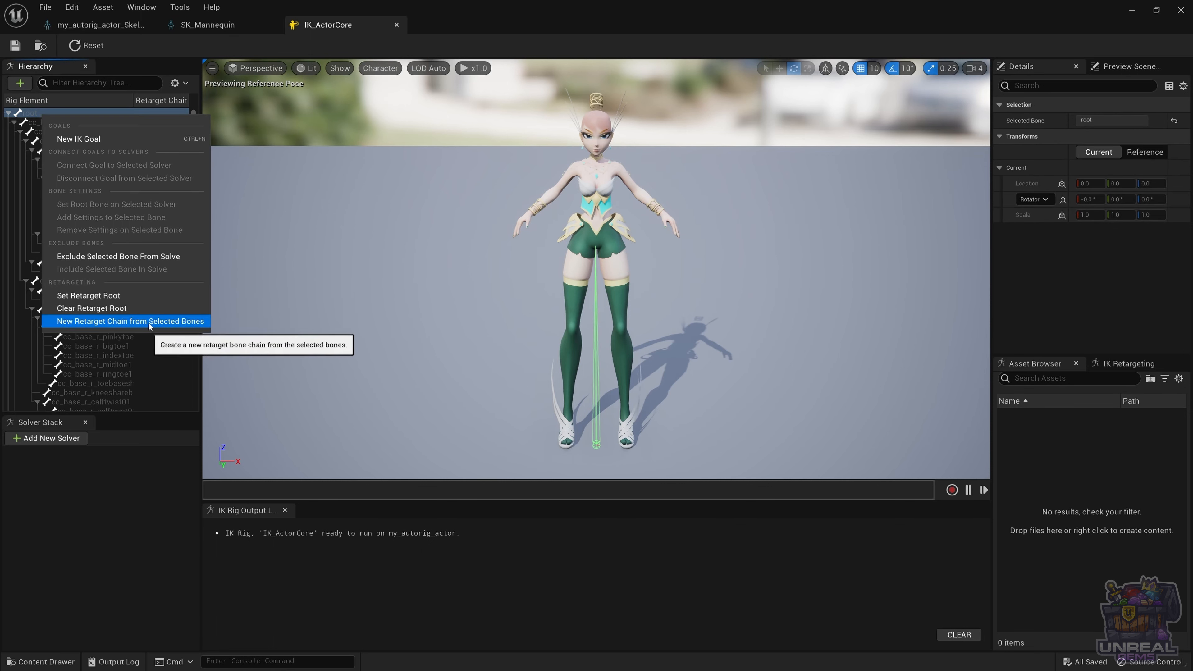
click(136, 321)
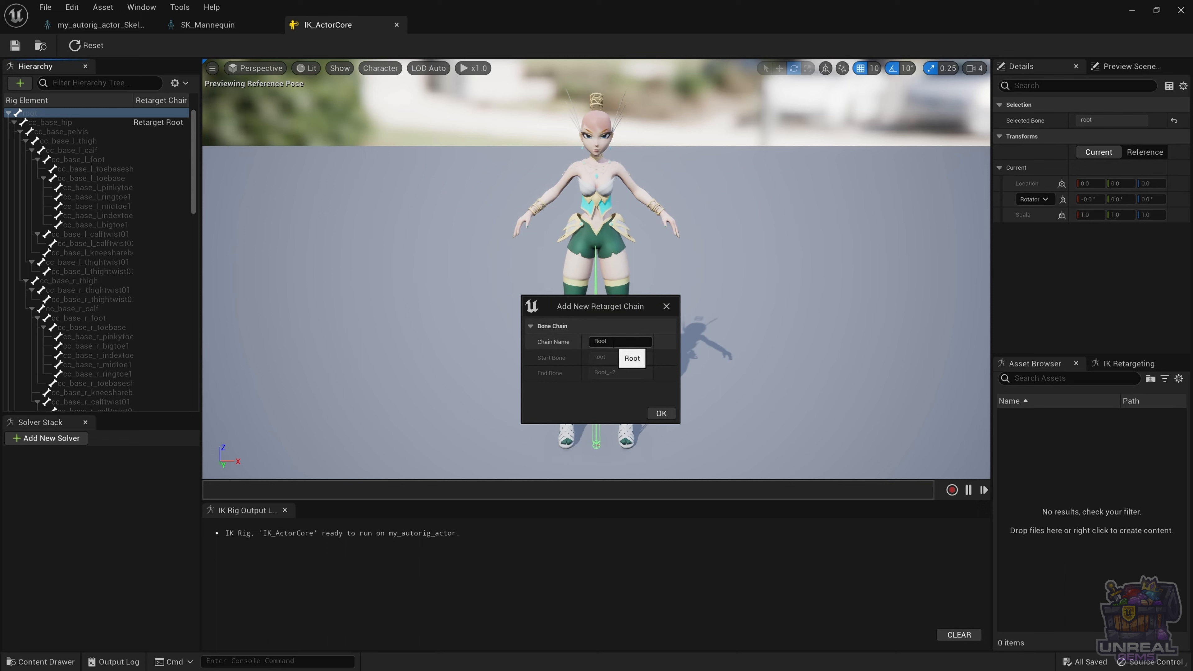
click(669, 412)
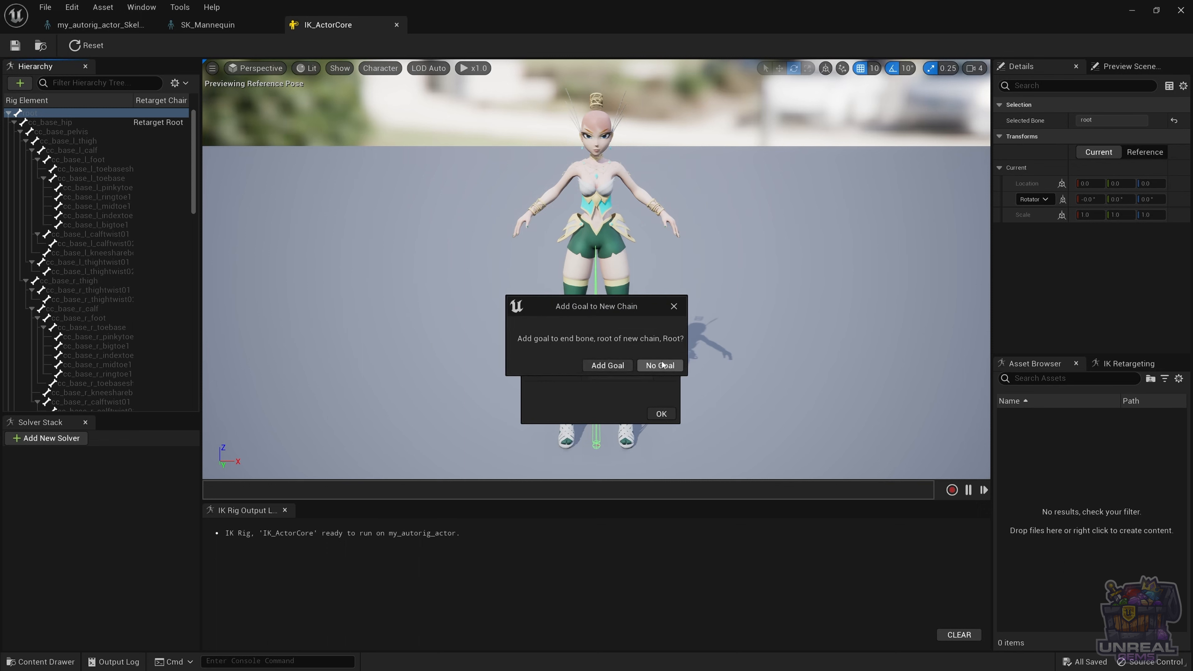
click(658, 367)
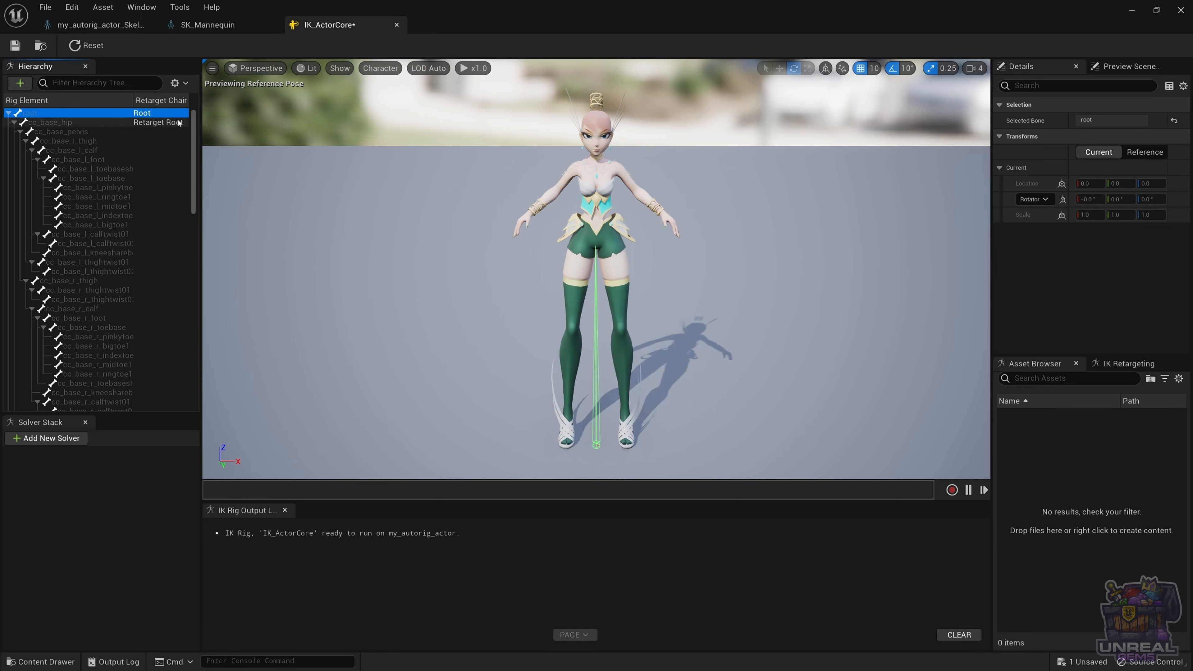
click(1111, 366)
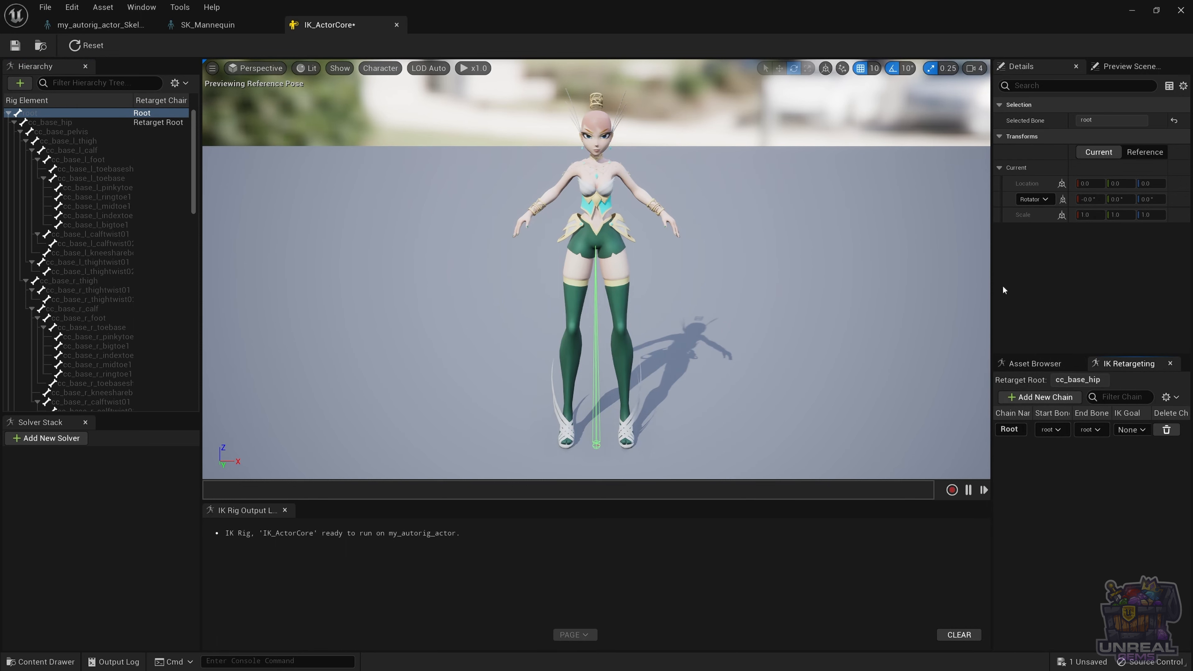
drag(992, 296, 866, 315)
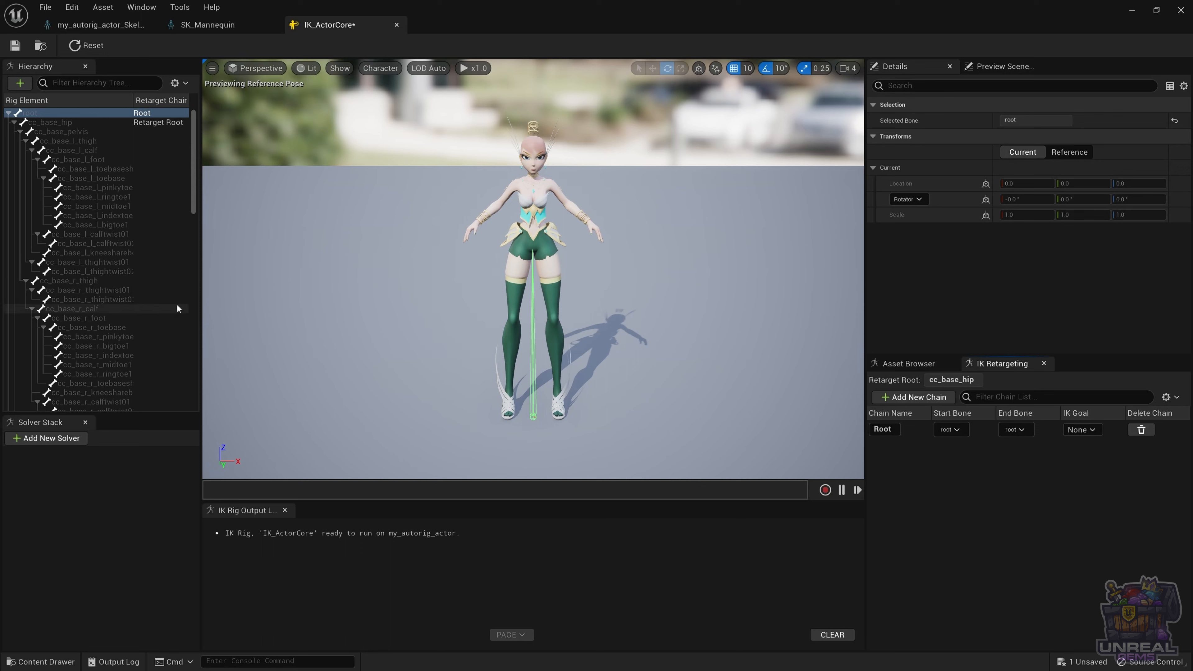
Create a retarget chain named Spine from cc_base_waist through cc_base_spine02 with no goal.
scroll(90, 155, down, 10)
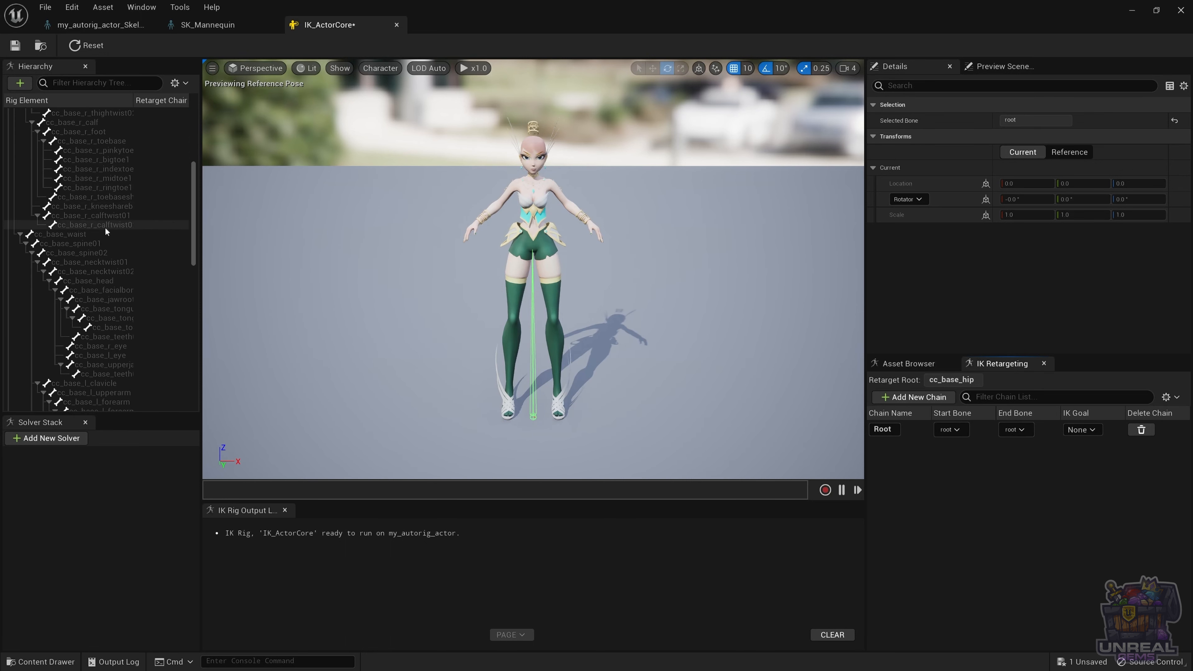
click(81, 234)
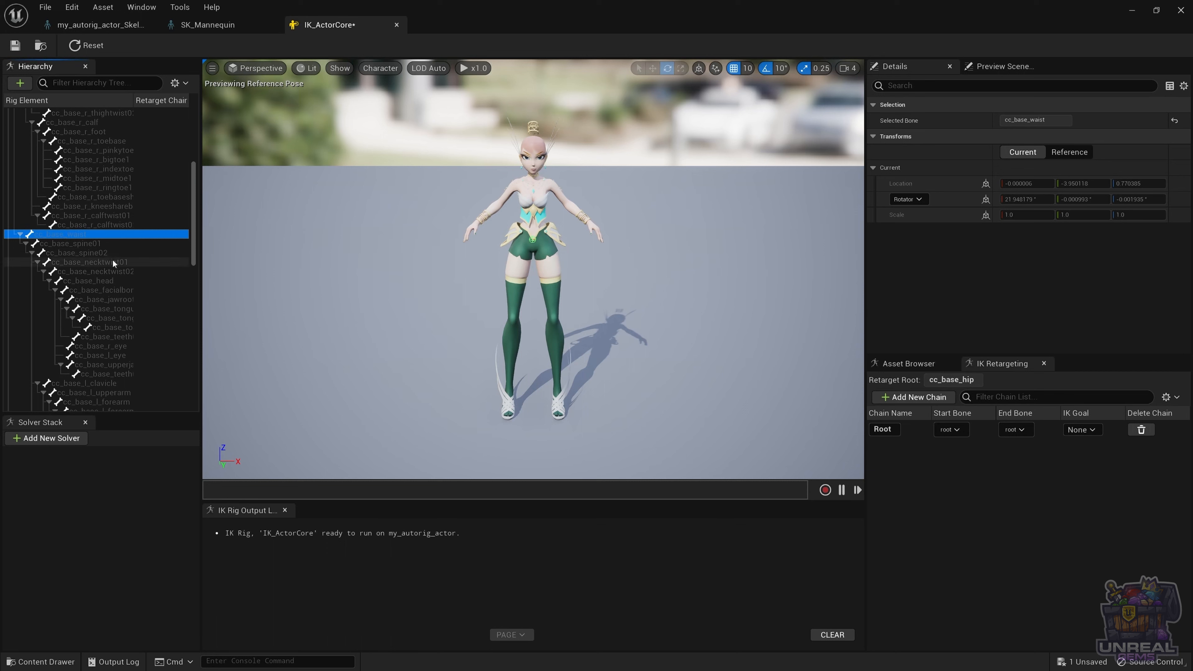
shift+click(96, 253)
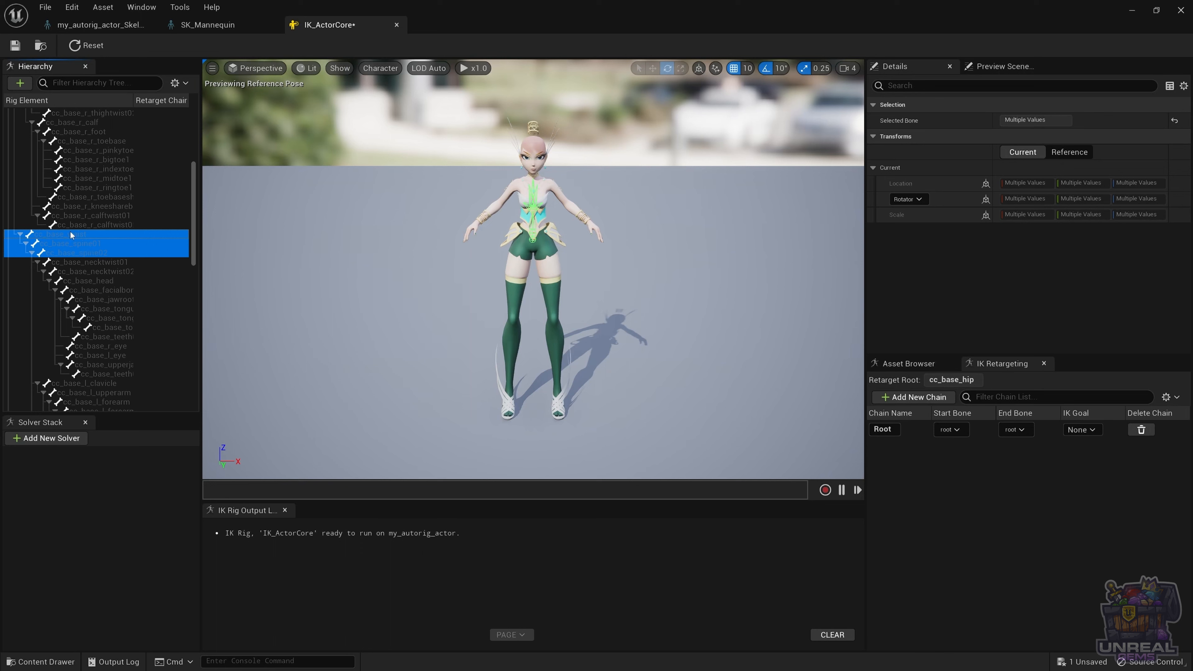
right_click(83, 248)
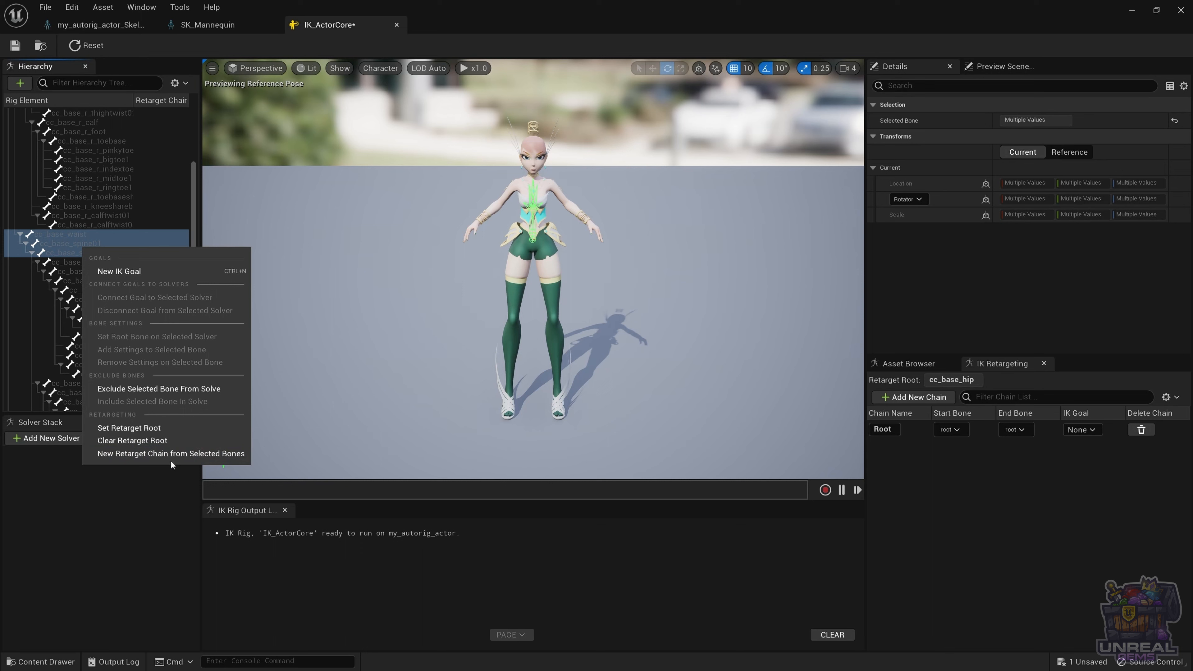
click(193, 455)
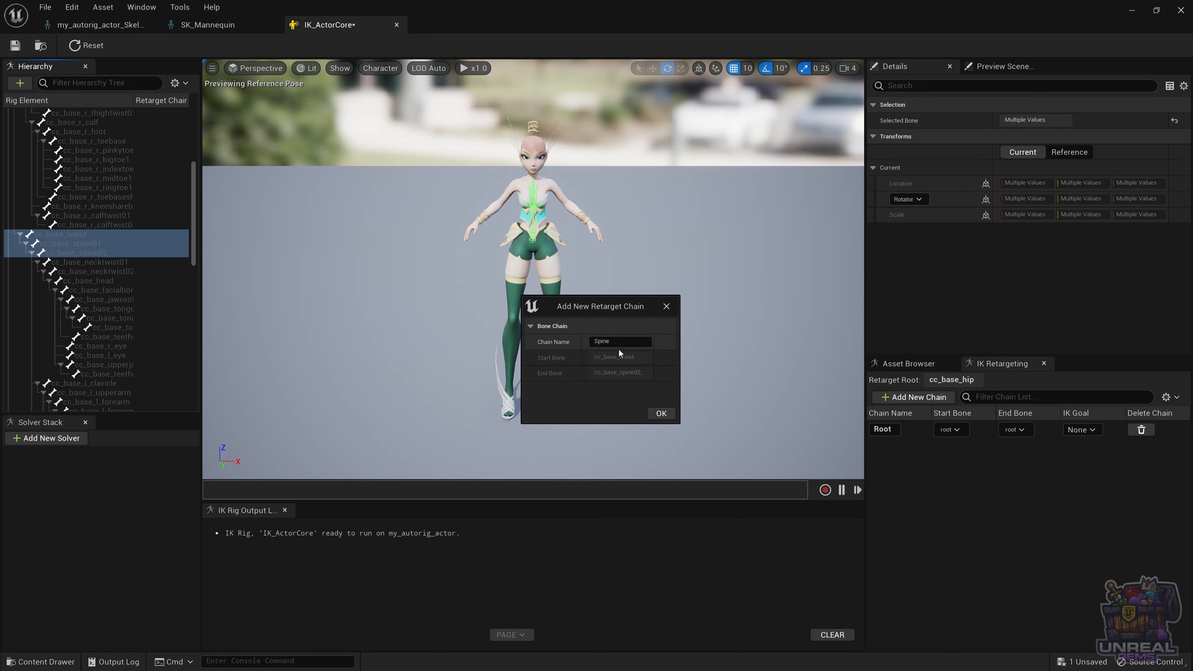
click(661, 414)
click(685, 366)
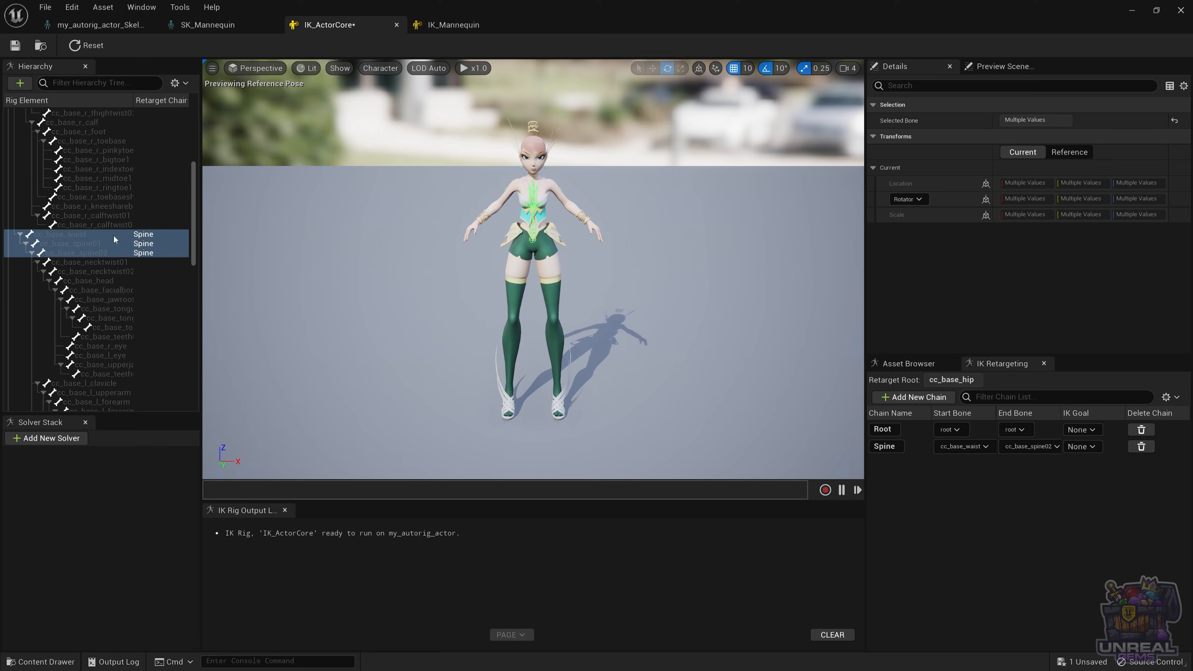
Set the bone drawing in the preview viewport to All Hierarchy and frame the character's upper body.
click(381, 69)
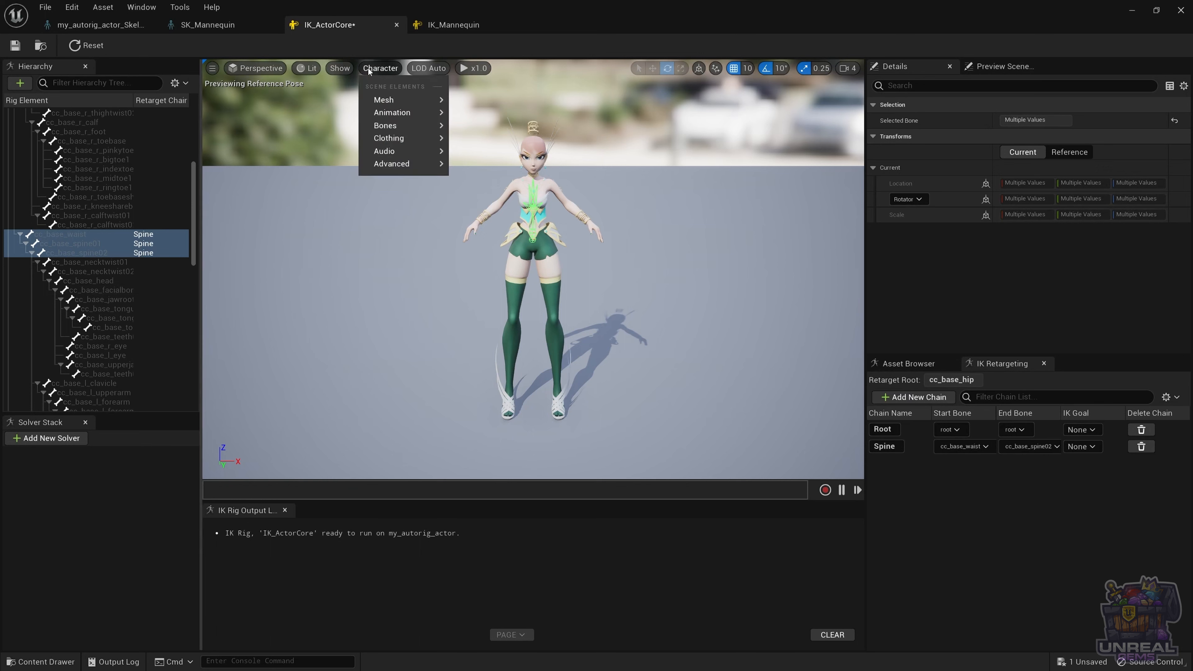
mouse_move(398, 126)
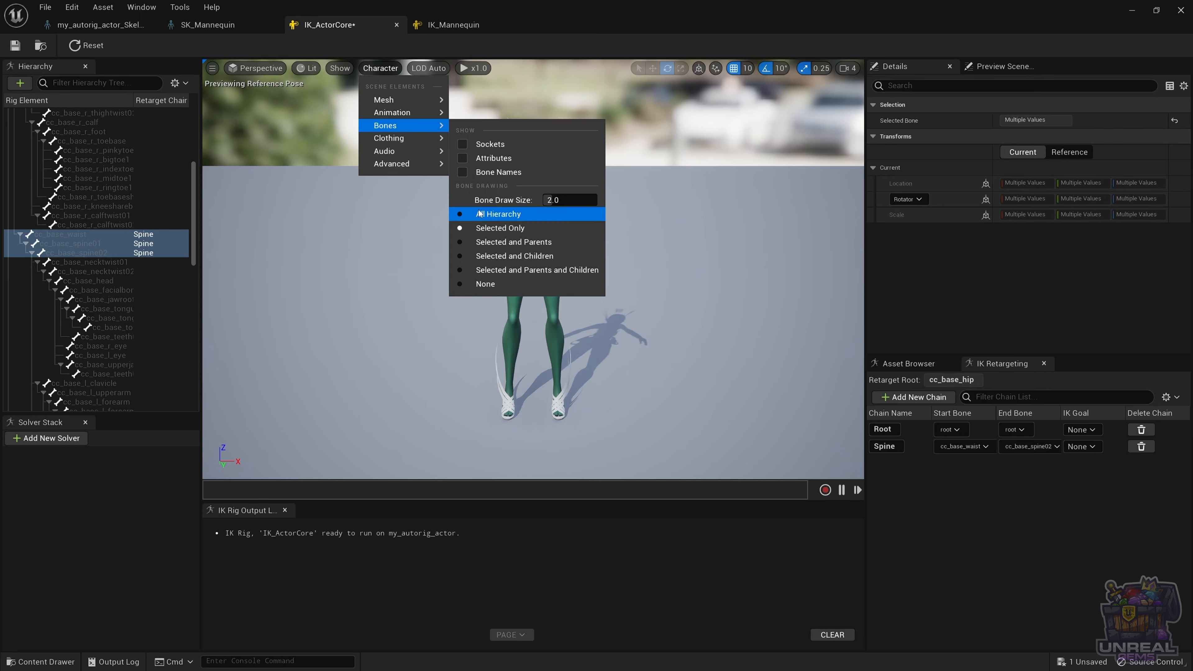
click(485, 214)
scroll(551, 119, up, 4)
middle_drag(550, 118, 565, 183)
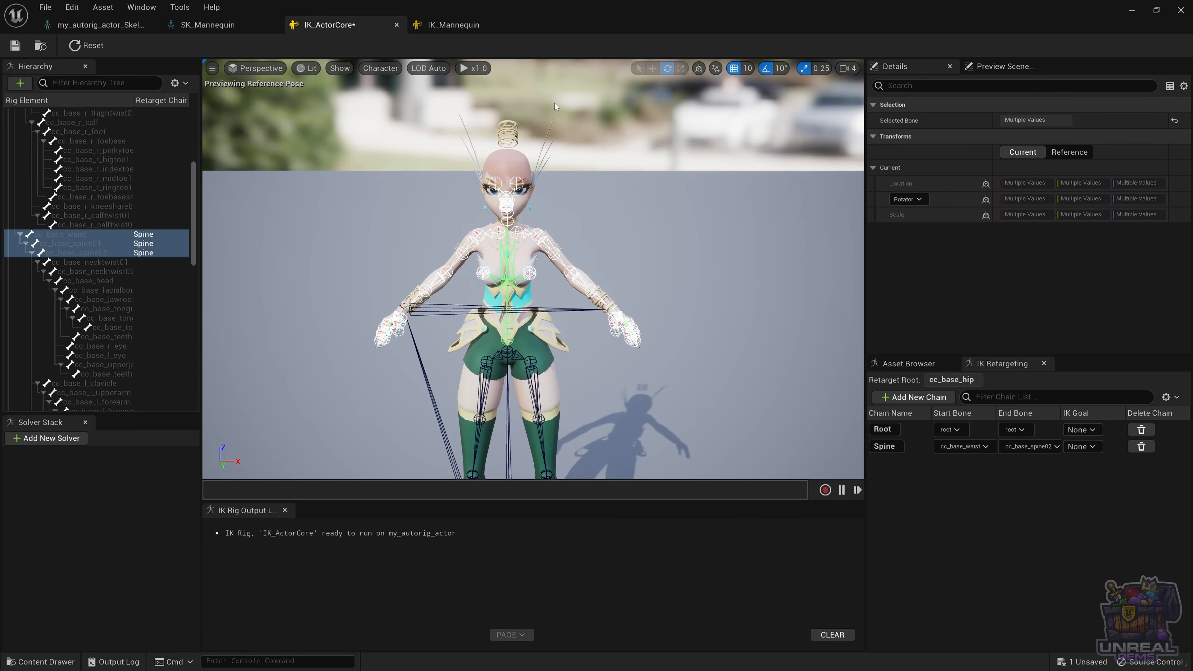
Create a retarget chain named Head from cc_base_necktwist01 through cc_base_head with no goal.
click(506, 218)
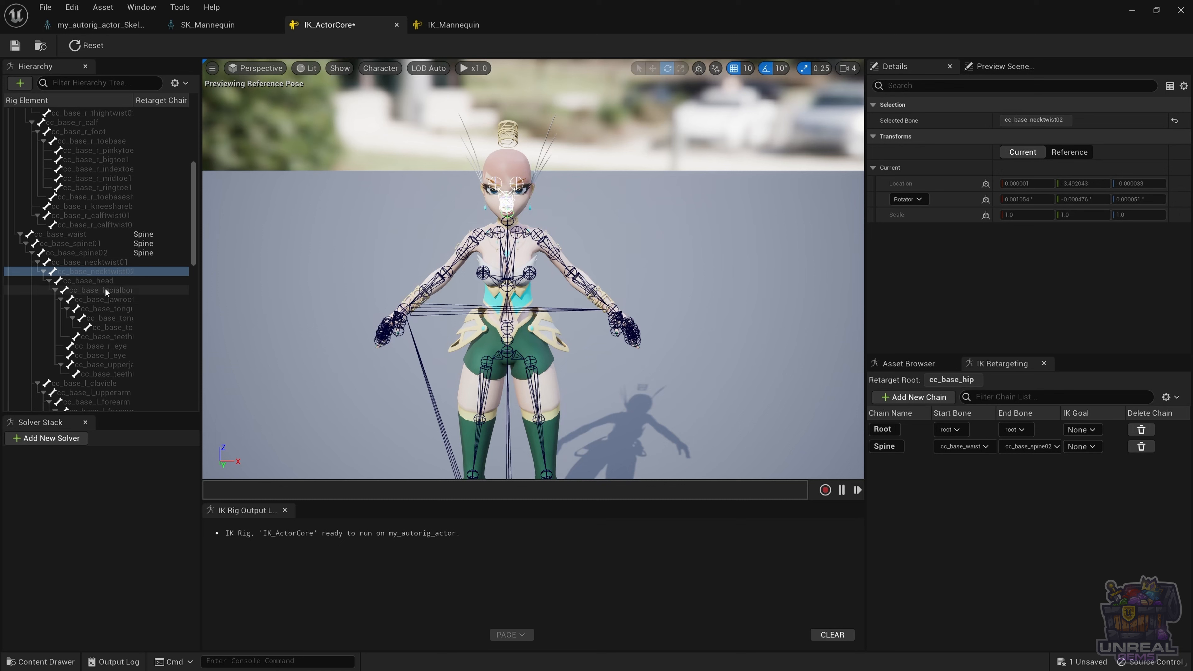
click(91, 264)
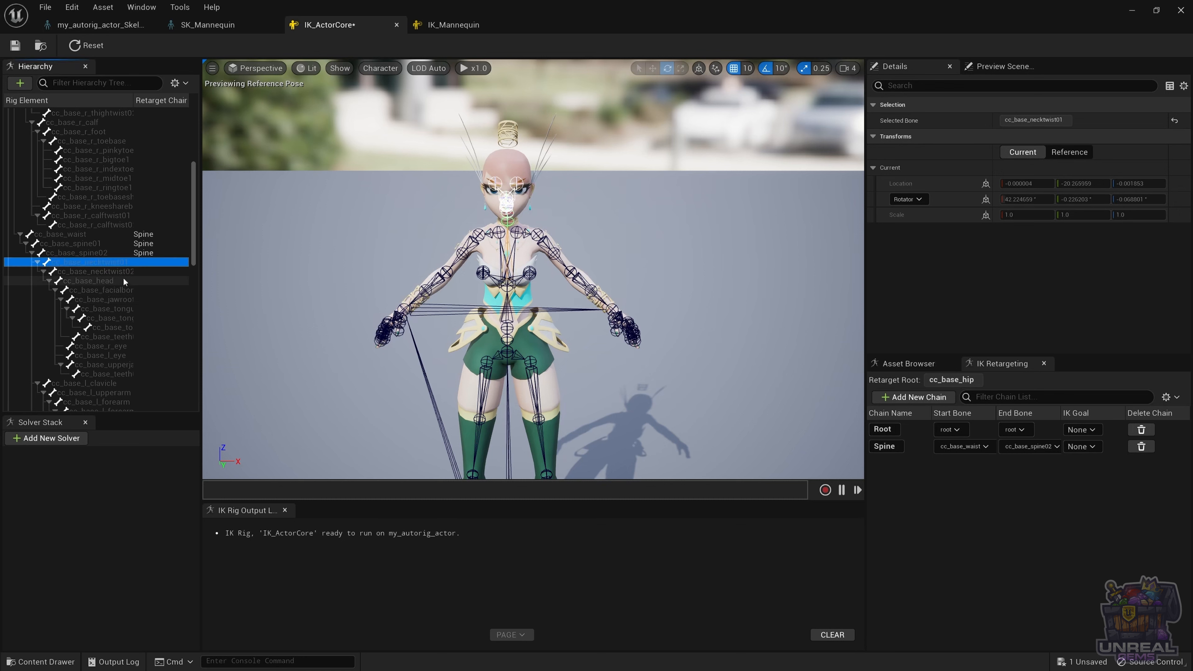
shift+click(103, 282)
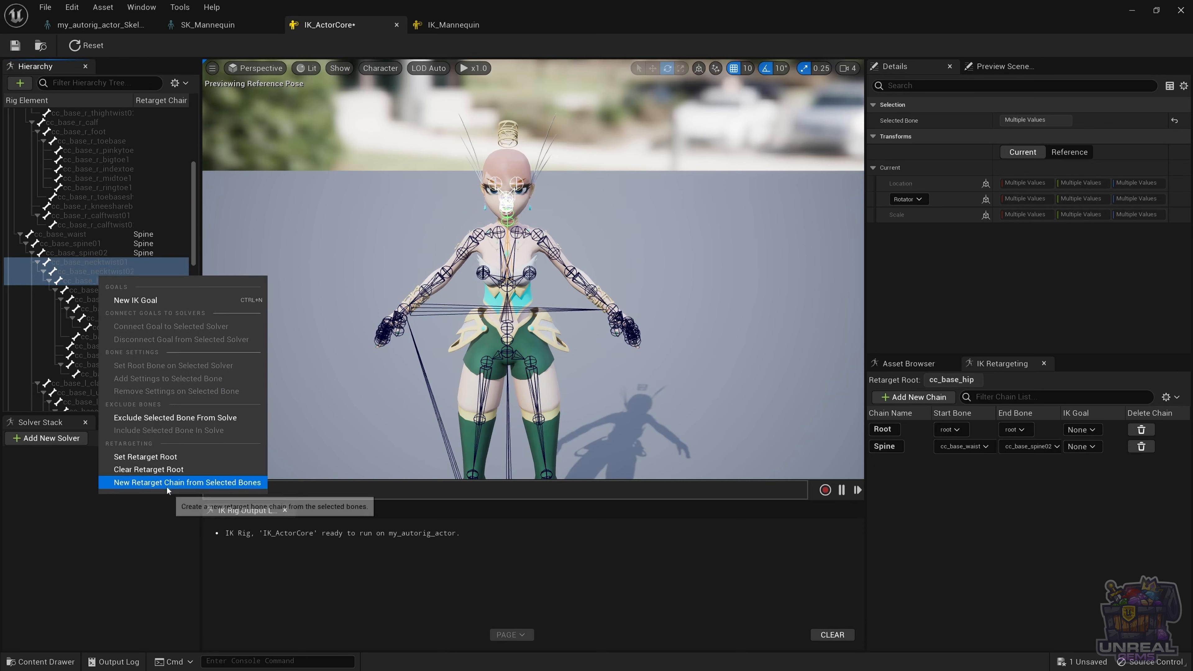
click(187, 483)
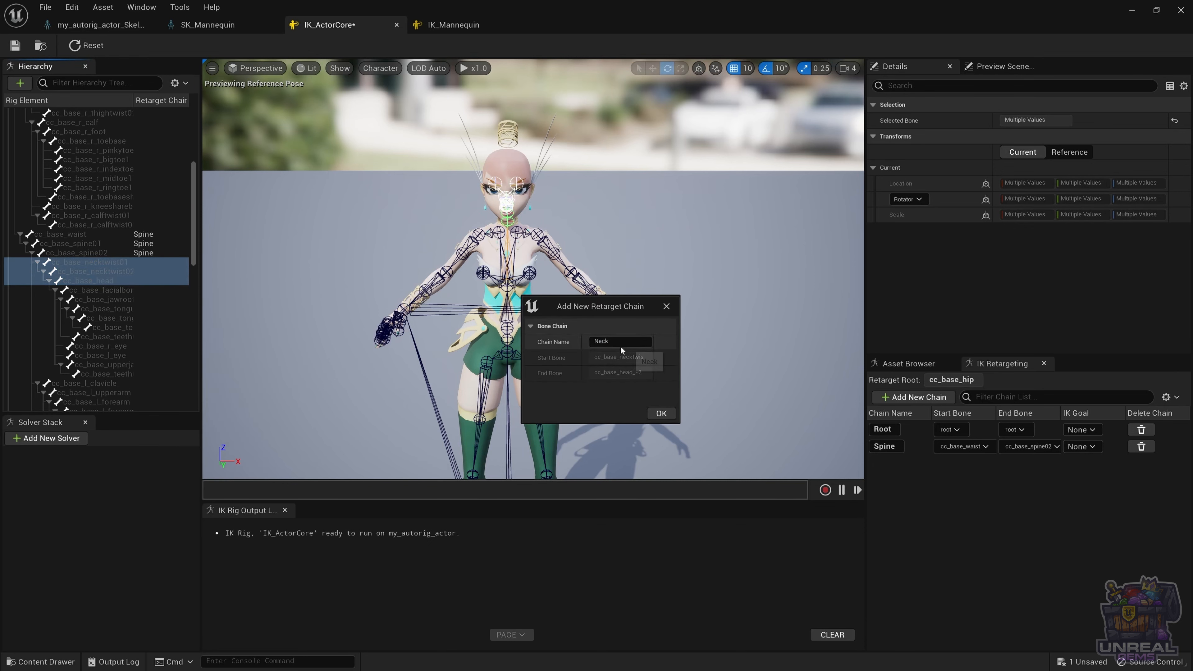
click(625, 339)
click(662, 414)
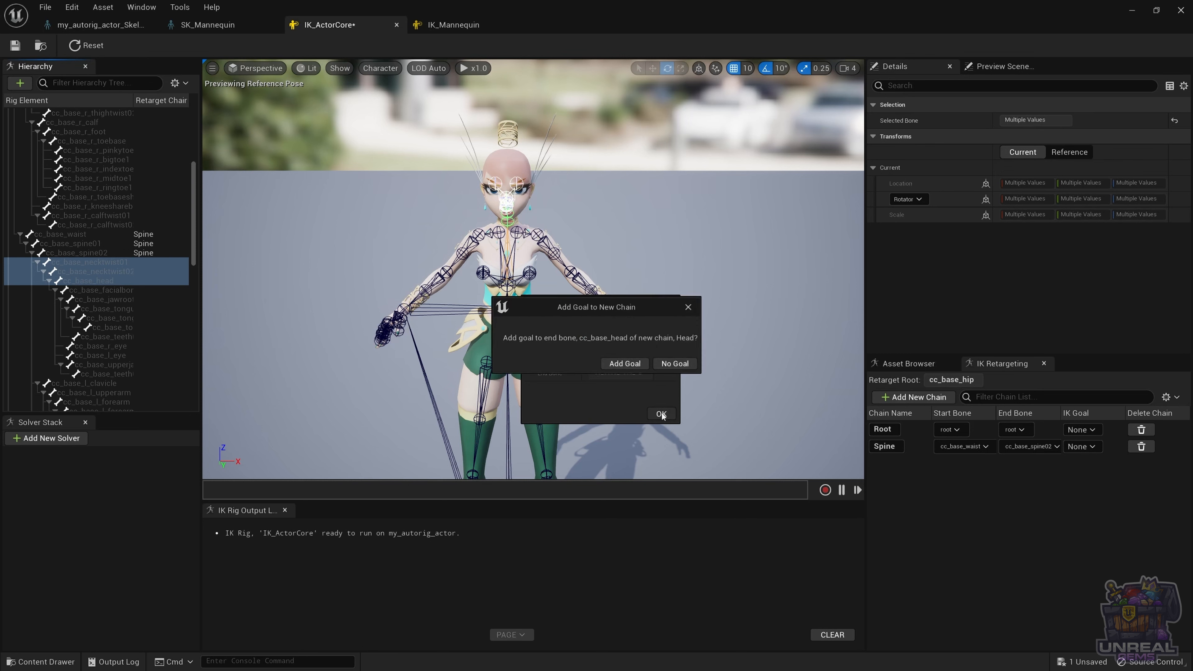
click(674, 366)
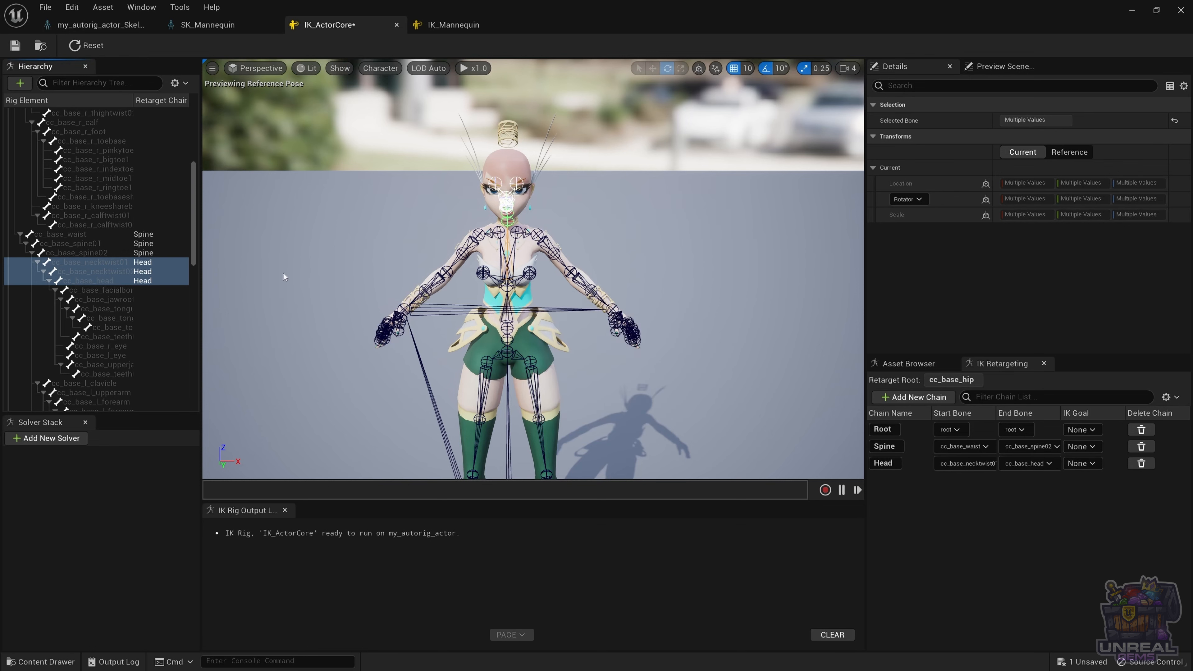
Create a retarget chain named RightClavicle from the cc_base_r_clavicle bone with no goal.
click(499, 232)
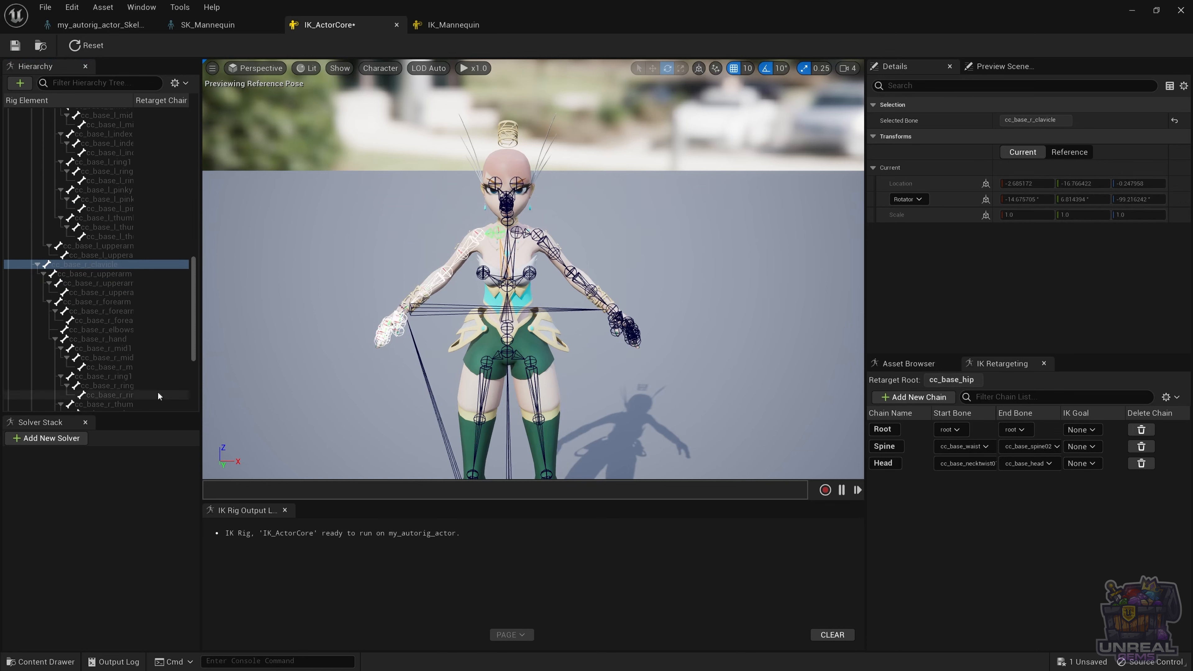
right_click(106, 263)
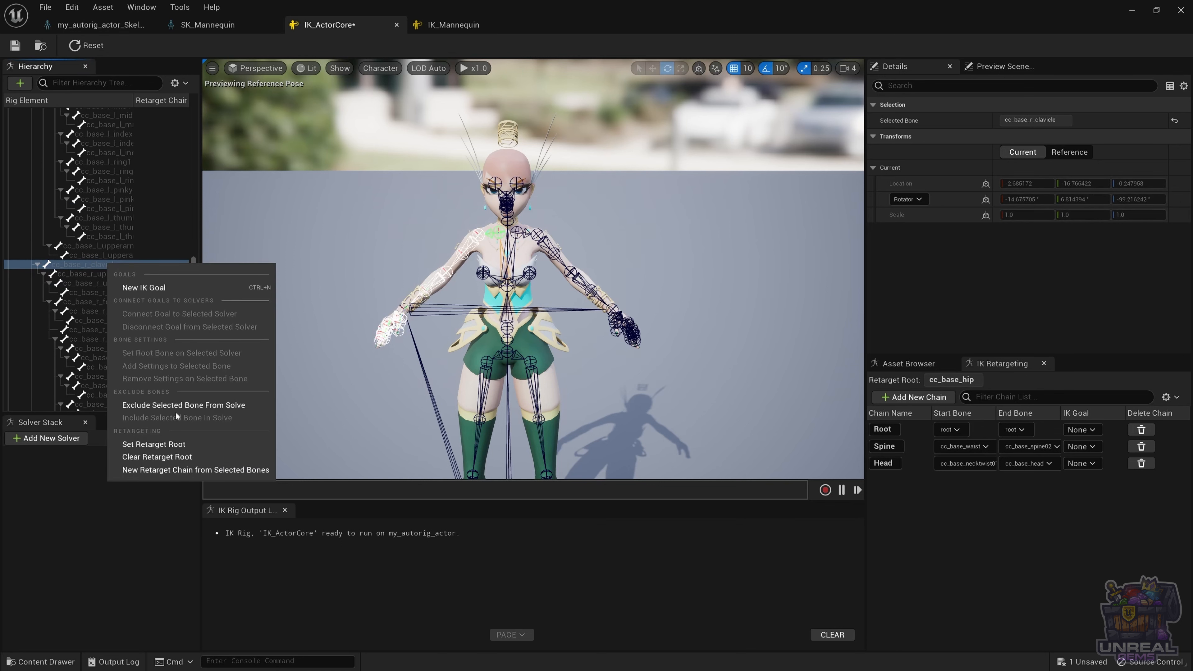
click(188, 470)
click(624, 342)
click(632, 341)
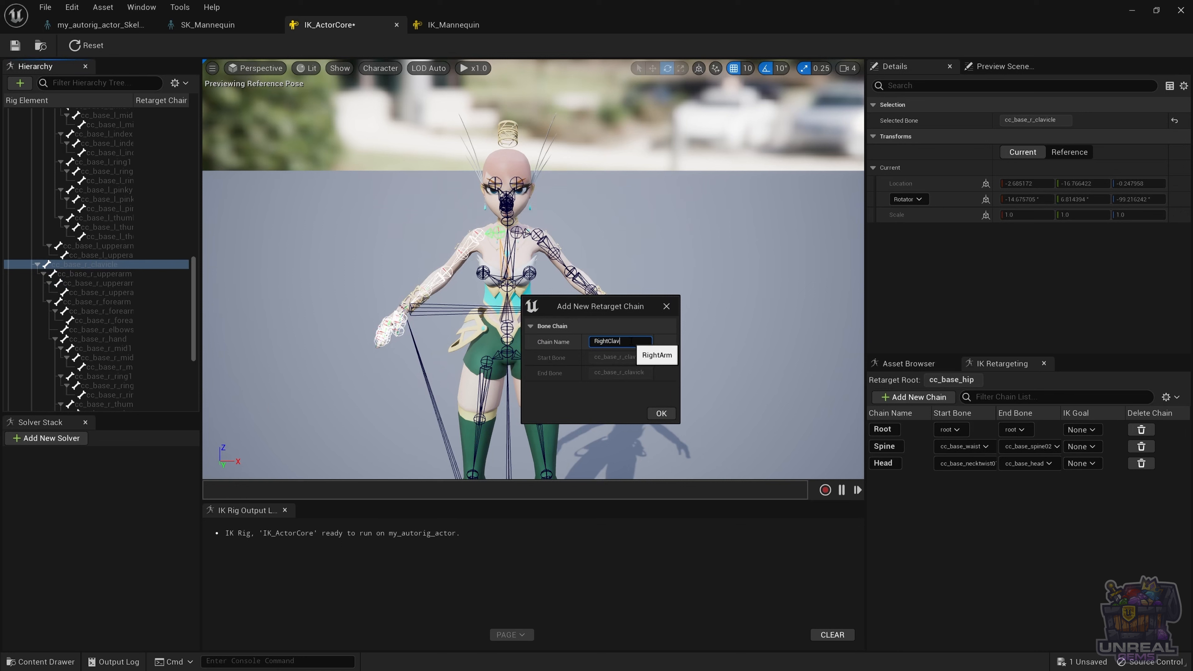
click(661, 413)
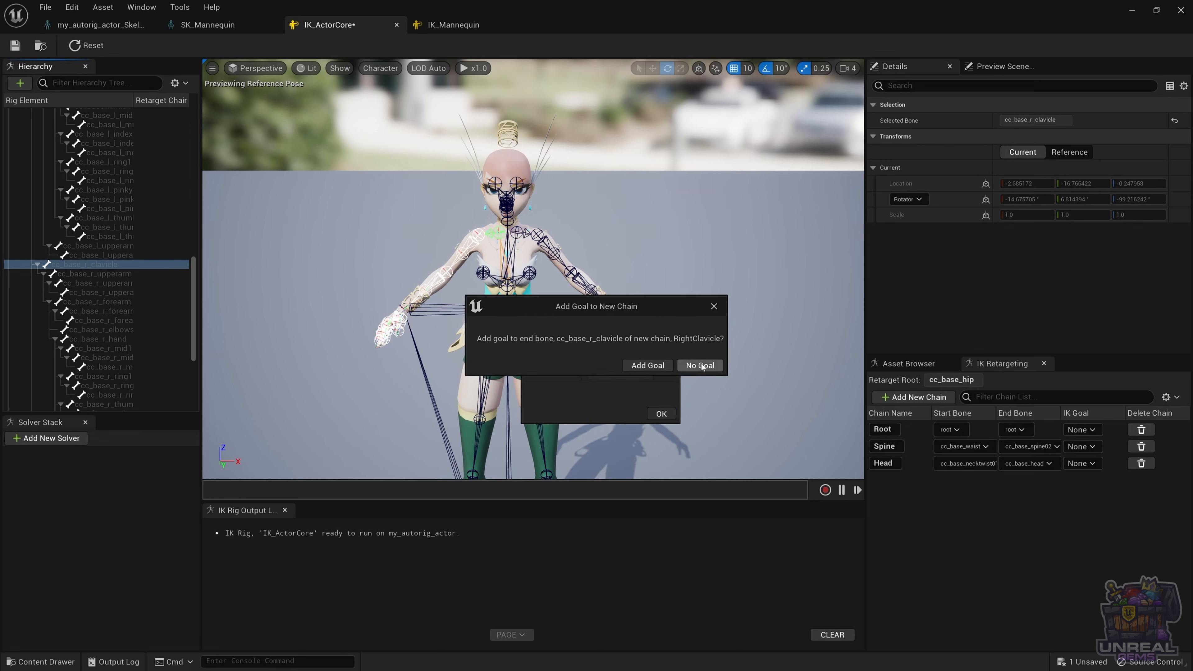
click(699, 367)
Create a retarget chain named LeftClavicle from the cc_base_l_clavicle bone with no goal.
click(519, 238)
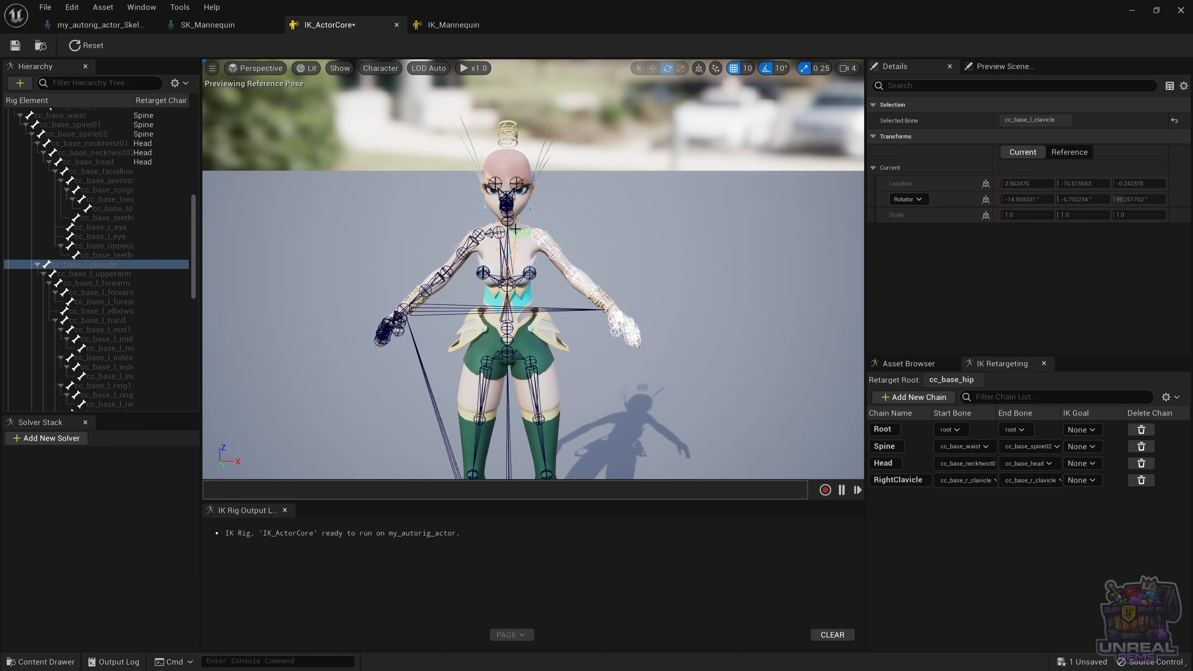
right_click(107, 264)
click(178, 469)
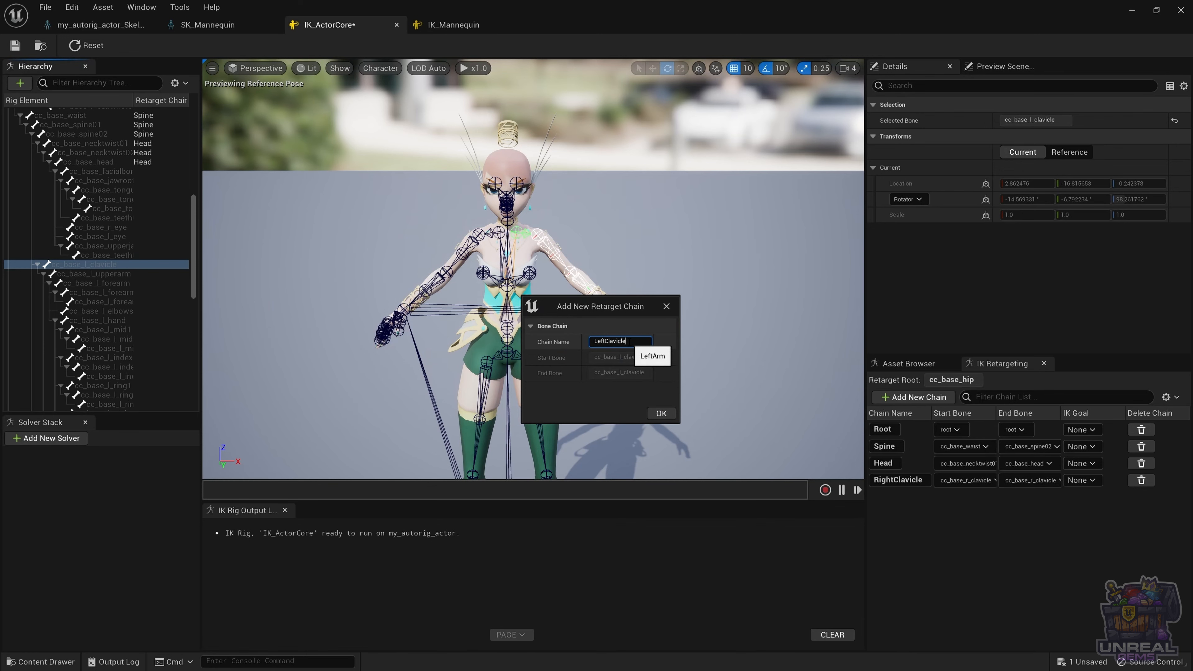
click(661, 413)
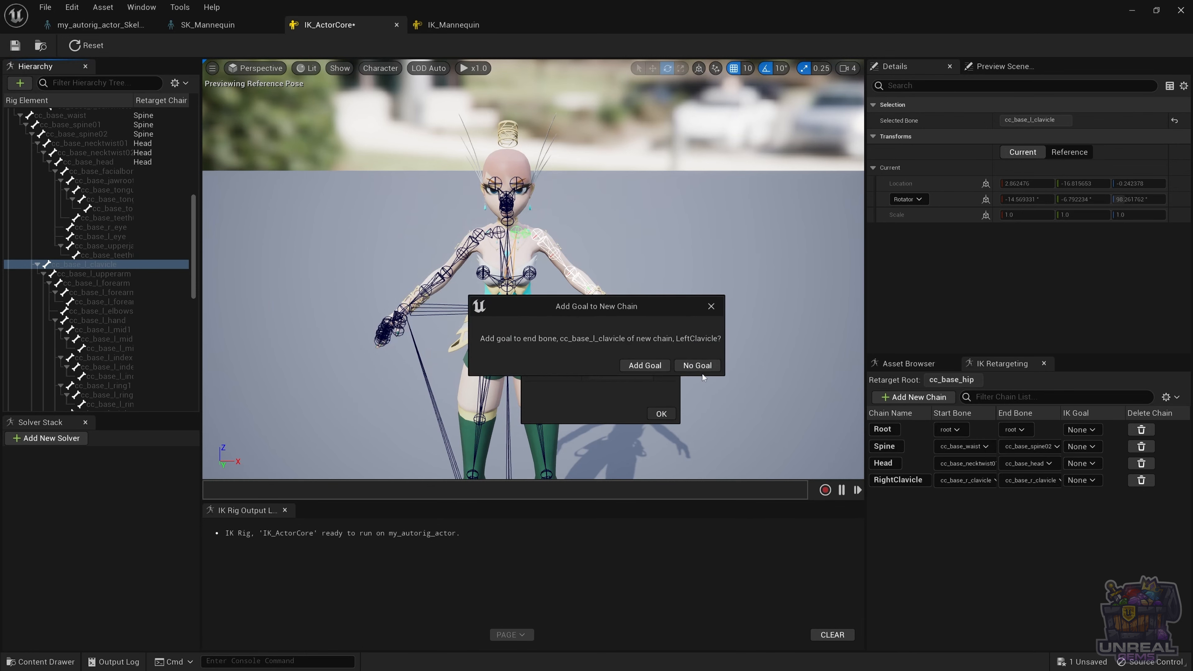
click(697, 367)
Switch to IK_Mannequin, widen its retarget chain list, and examine the chain names and IK goals as reference.
click(453, 24)
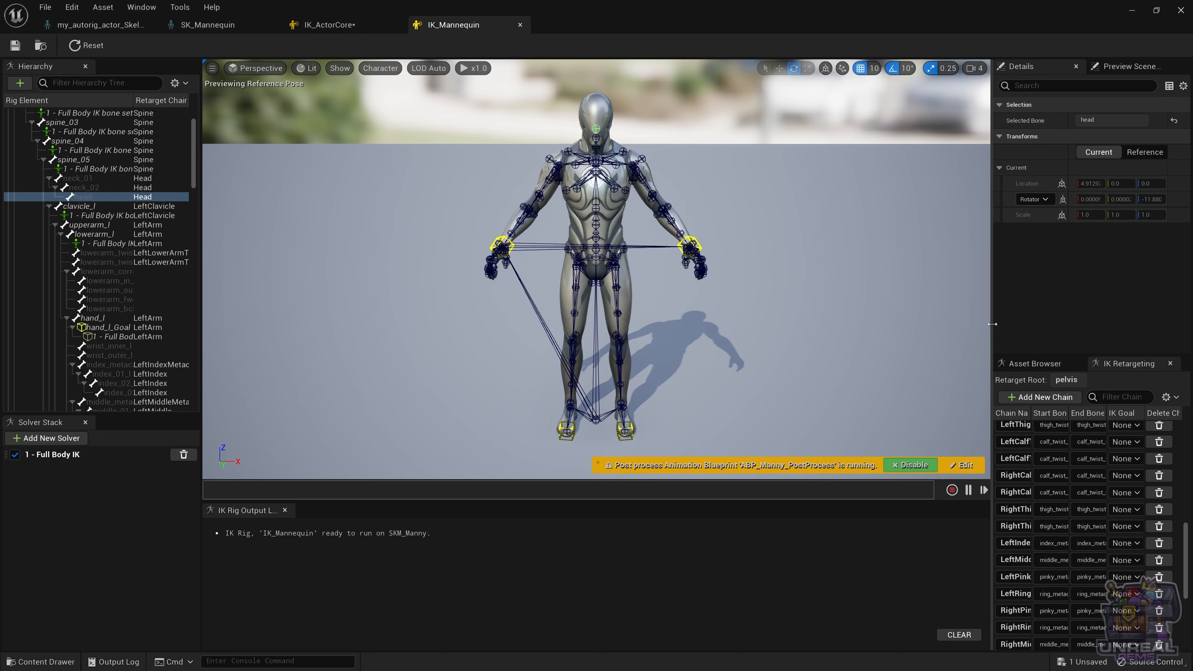
drag(991, 328, 849, 328)
scroll(868, 515, up, 5)
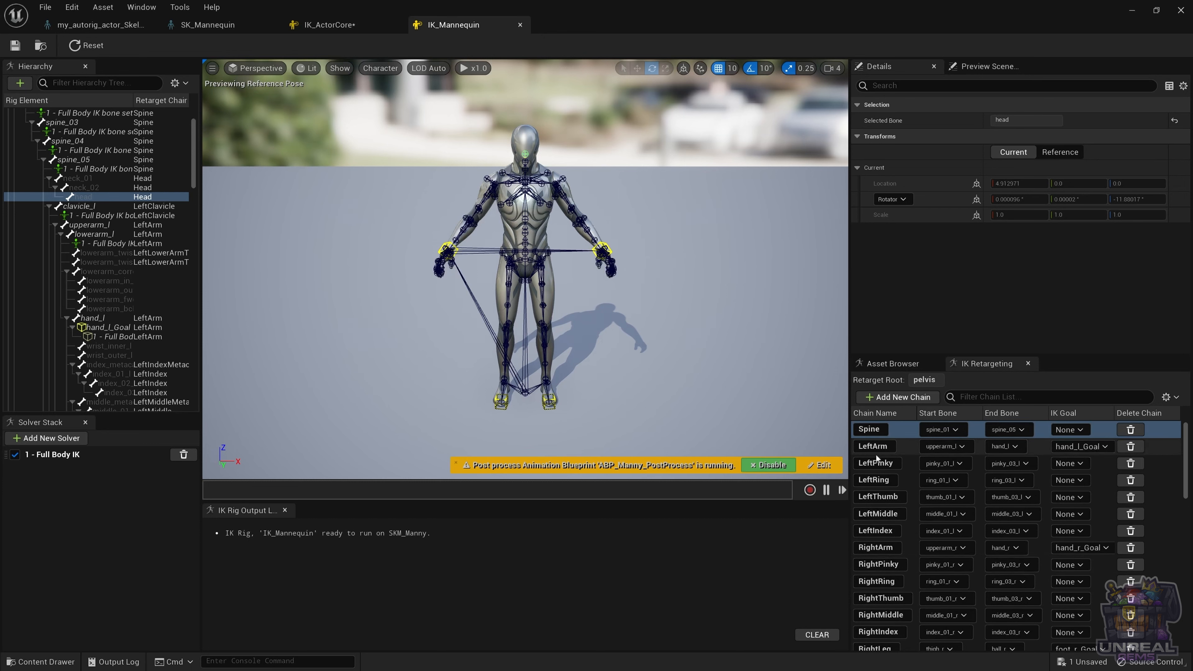
scroll(892, 538, down, 3)
scroll(892, 540, down, 8)
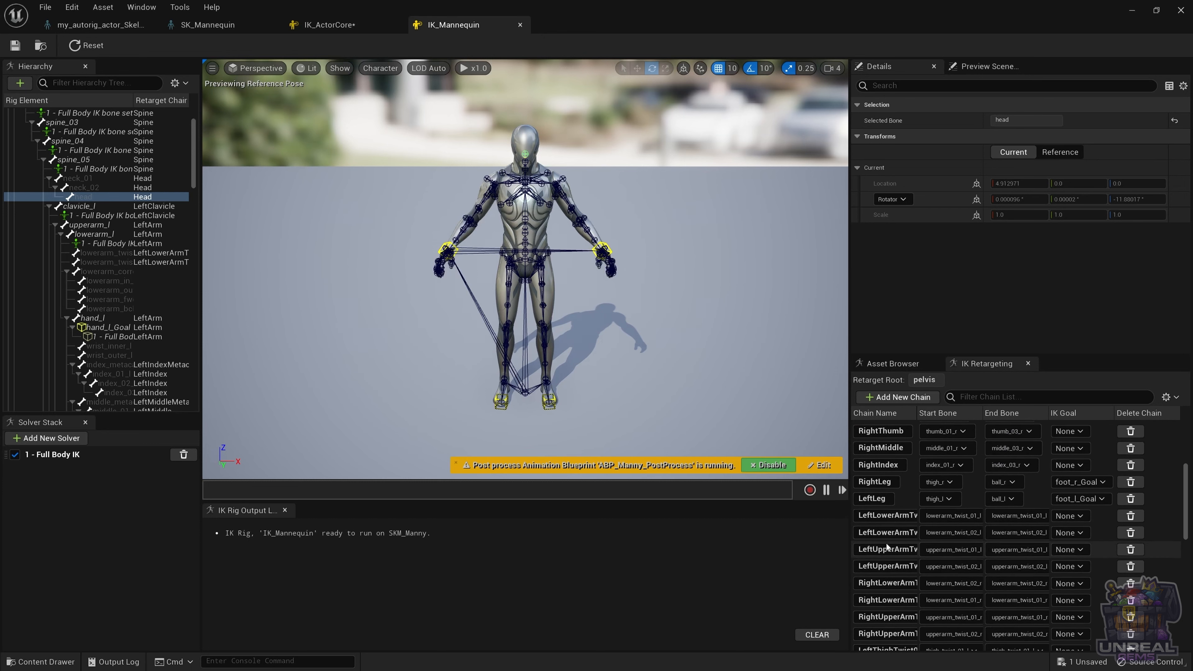
scroll(891, 550, down, 8)
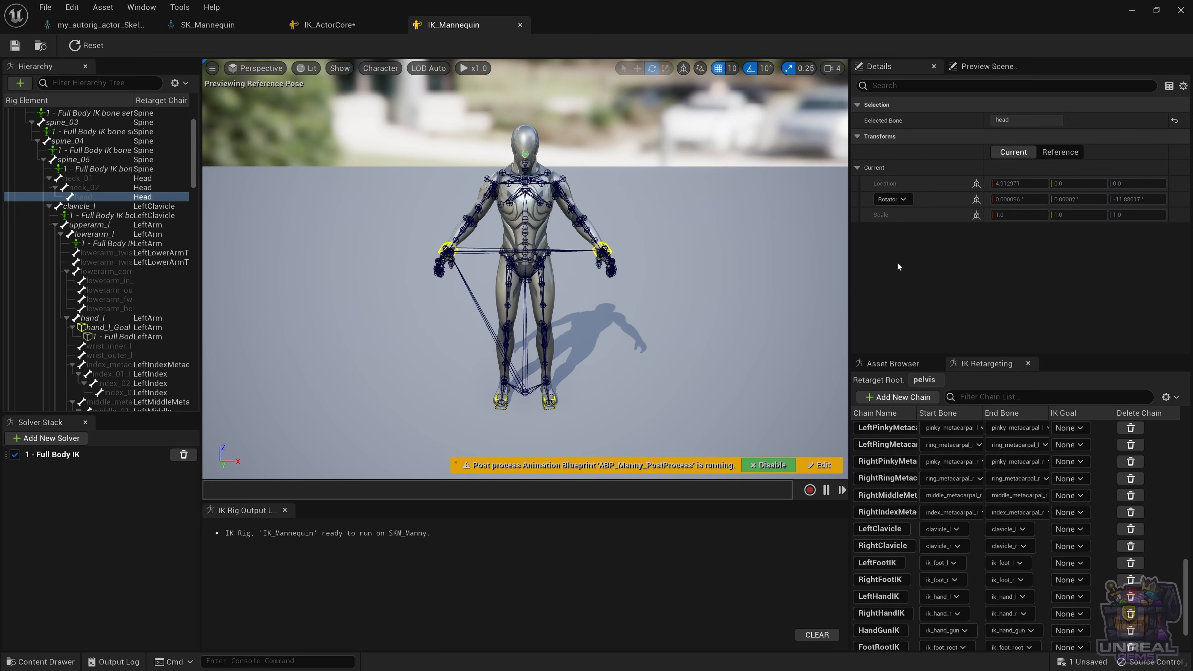
Return to IK_ActorCore and define a retarget chain named RightArm using the cc_base_r_upperarm, cc_base_r_forearm and cc_base_r_hand bones.
click(344, 25)
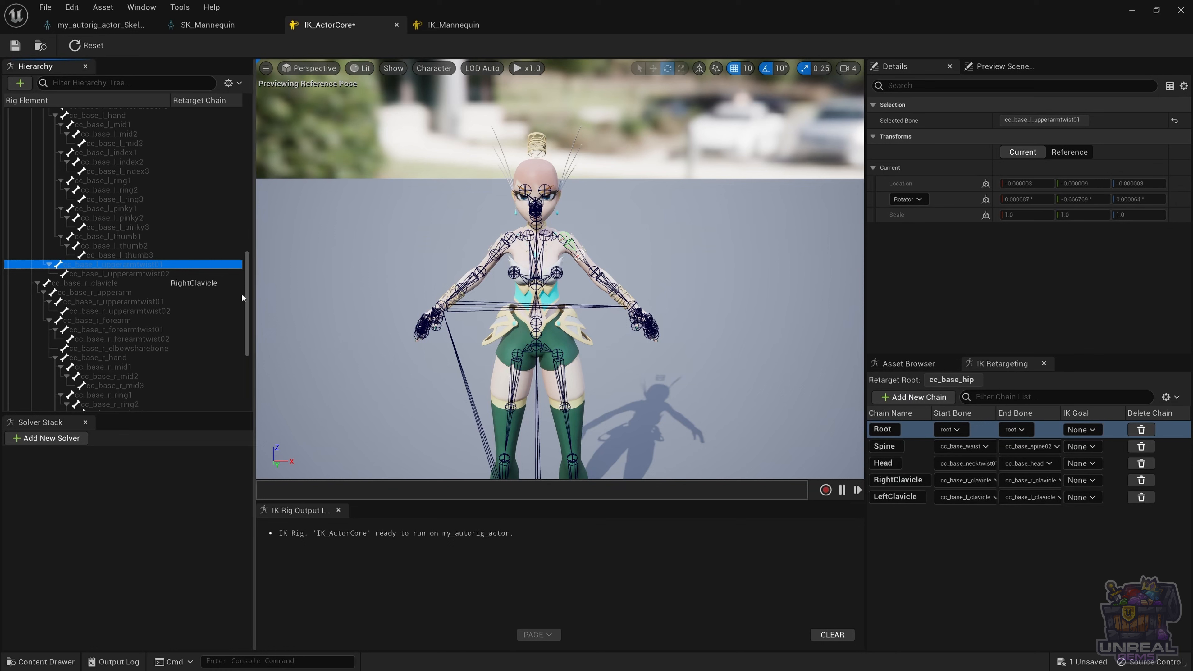
click(100, 294)
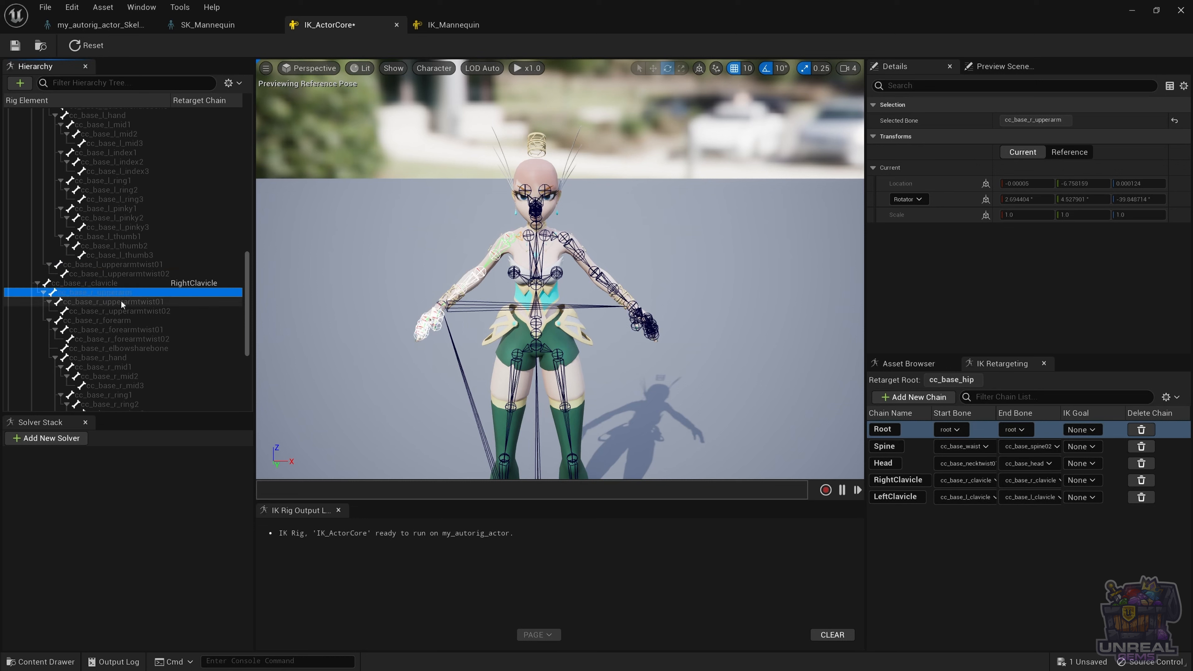
ctrl+click(116, 320)
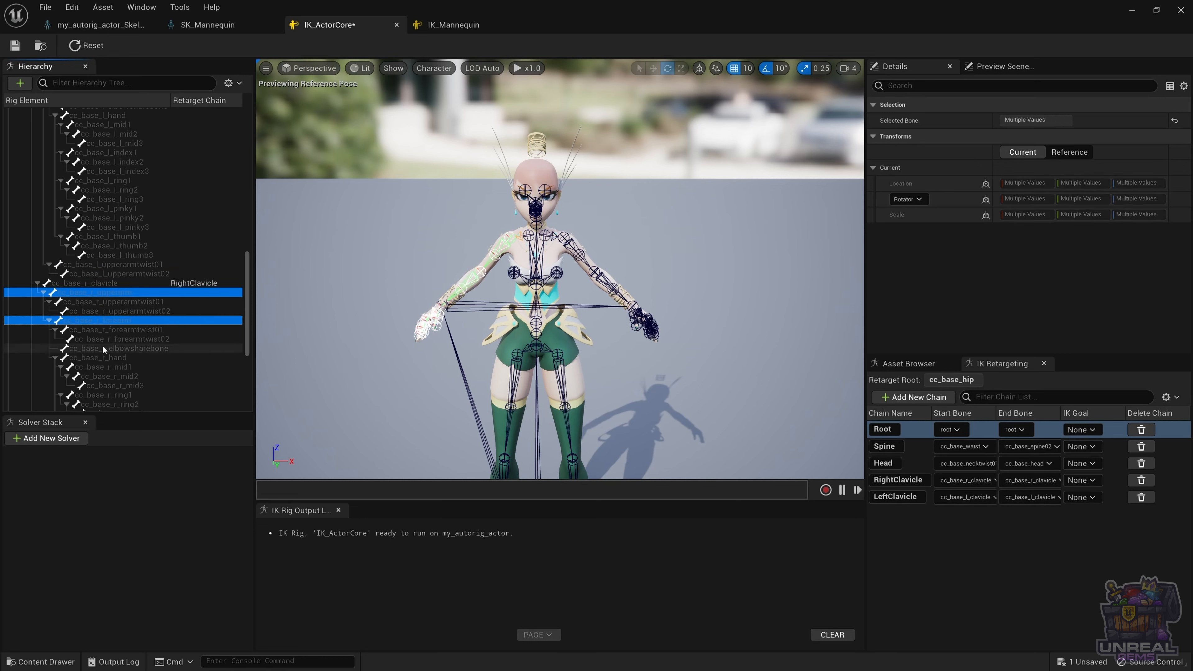
ctrl+click(118, 357)
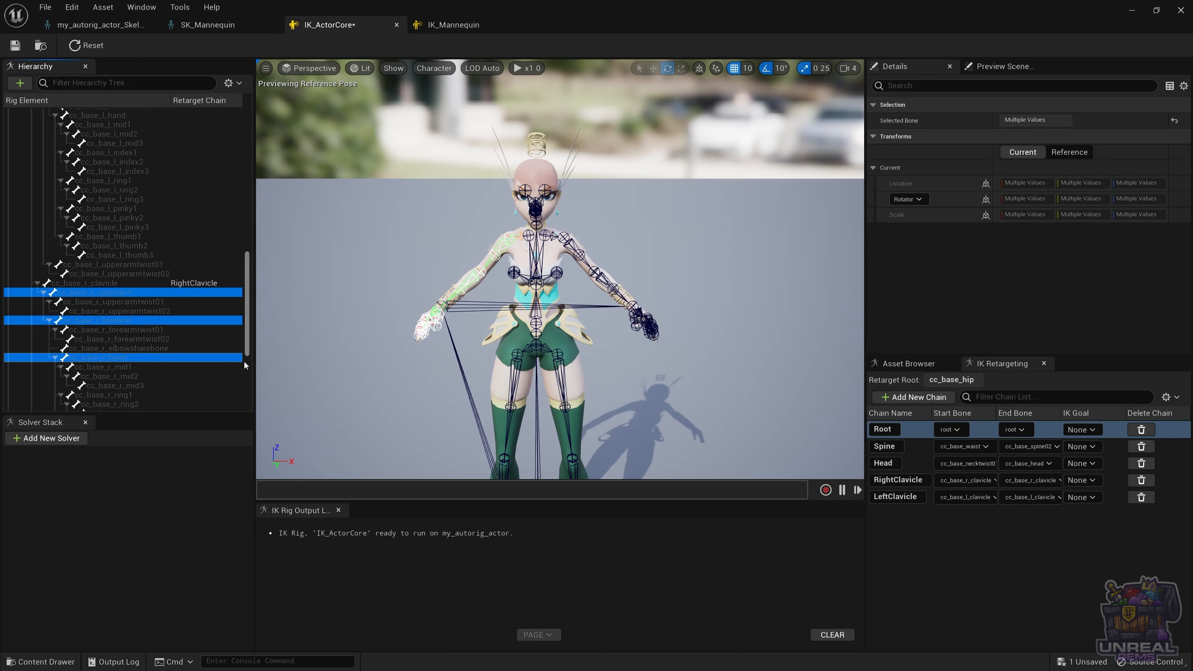
right_click(166, 357)
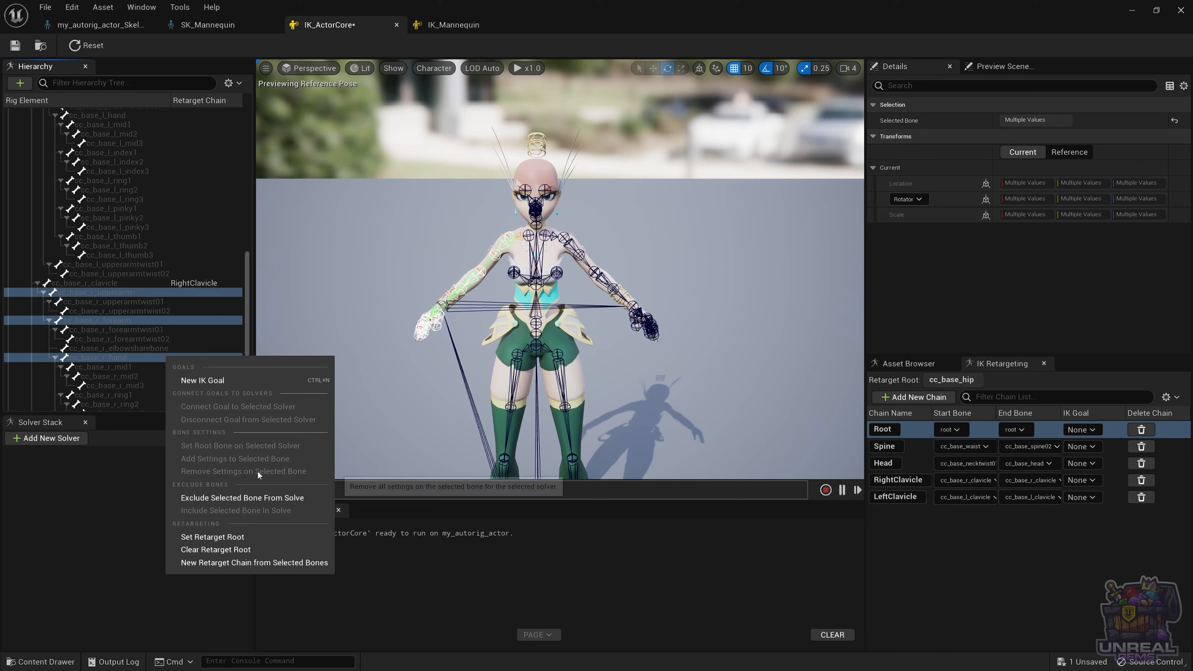
click(288, 562)
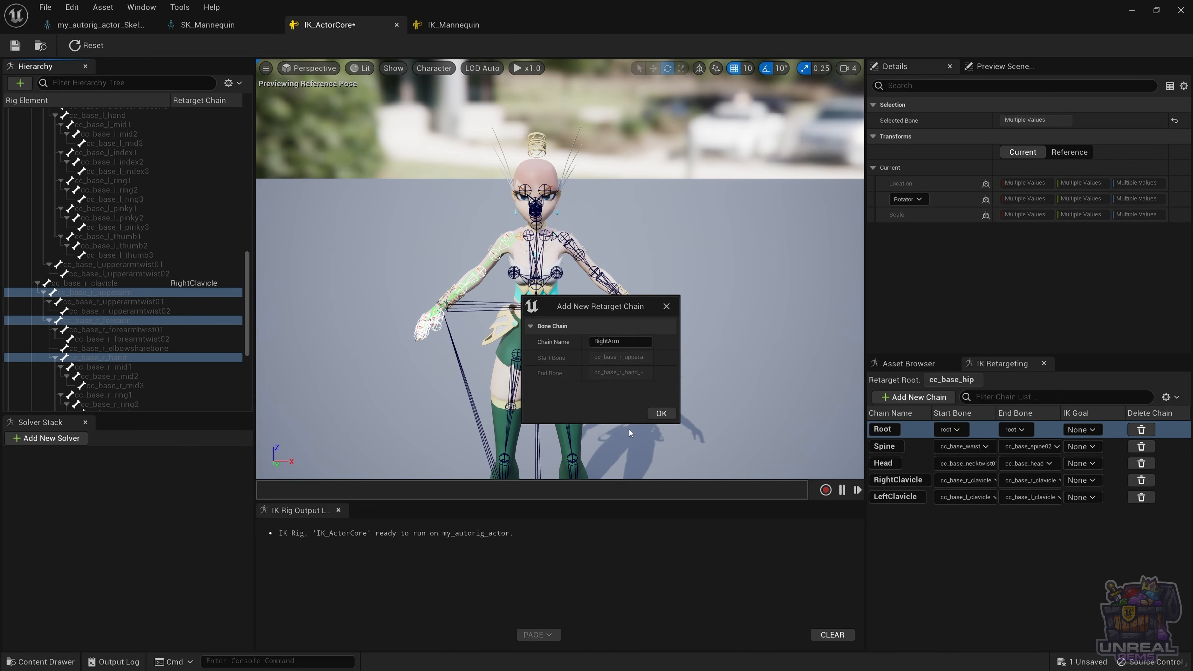
click(661, 413)
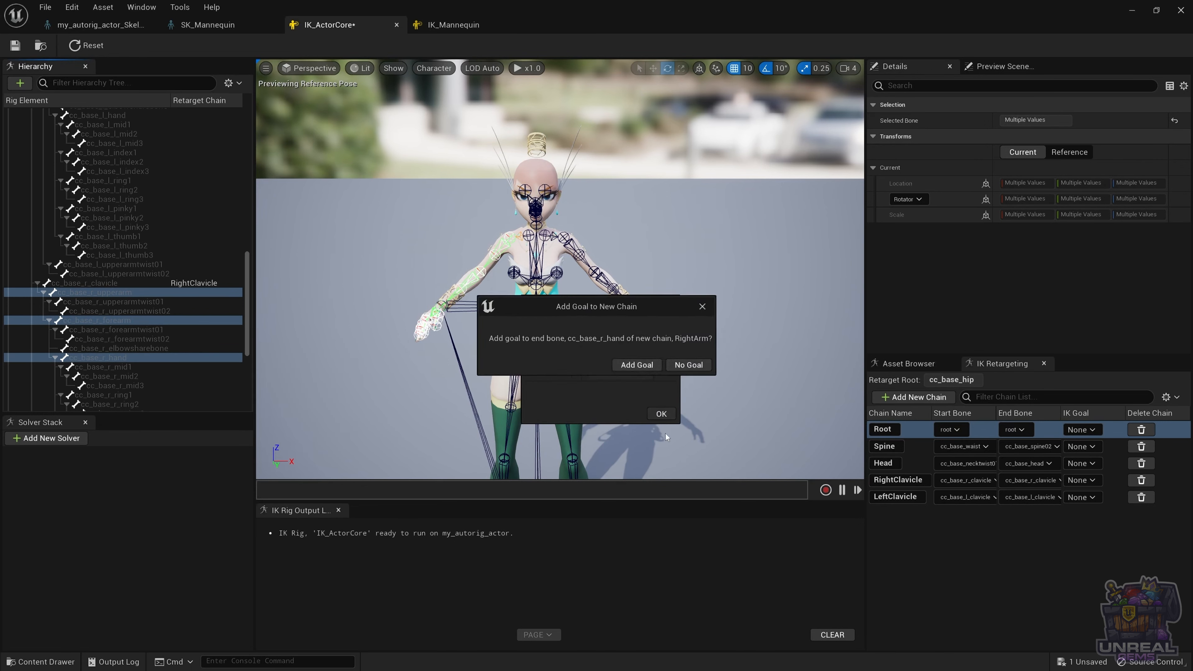
Add a goal to the RightArm chain's end bone with a Full Body IK default solver, and assign RightArm_Goal to the chain.
click(635, 367)
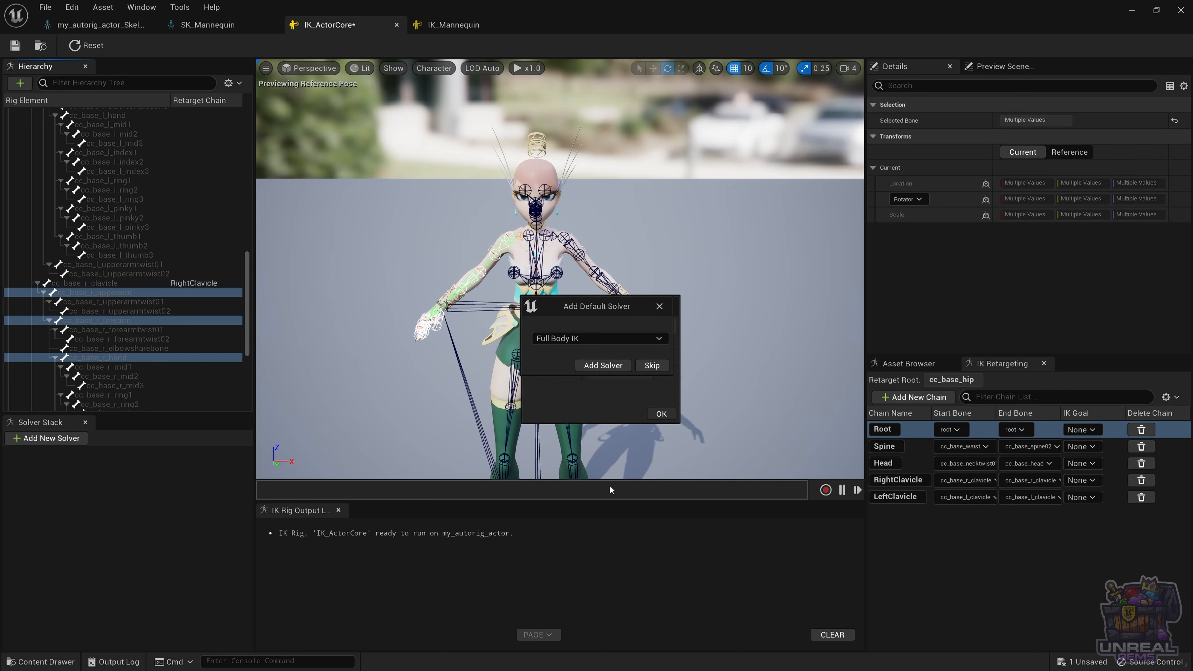
click(602, 366)
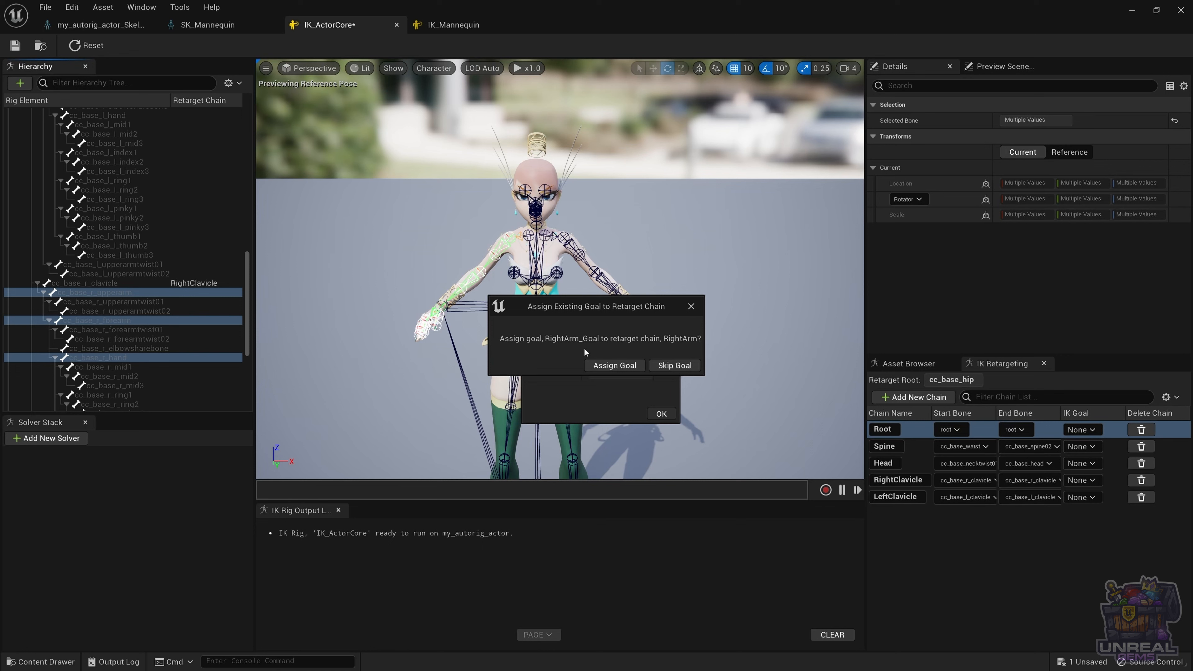
click(625, 365)
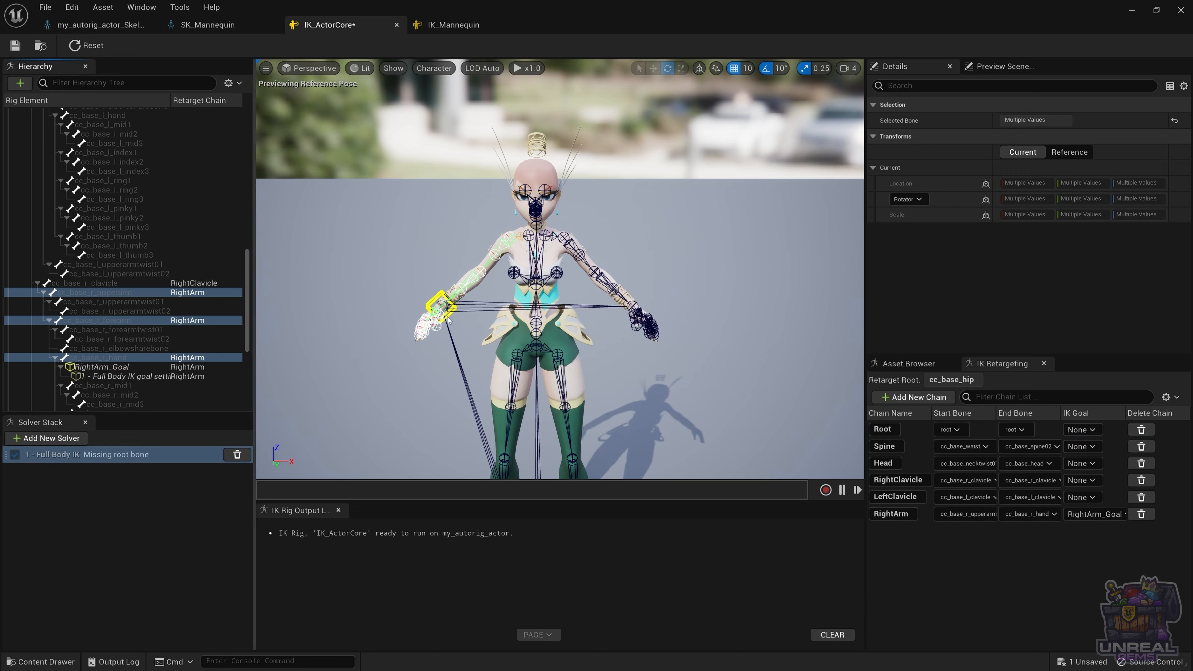
Set the cc_base_hip bone as the root bone of the Full Body IK solver.
click(87, 455)
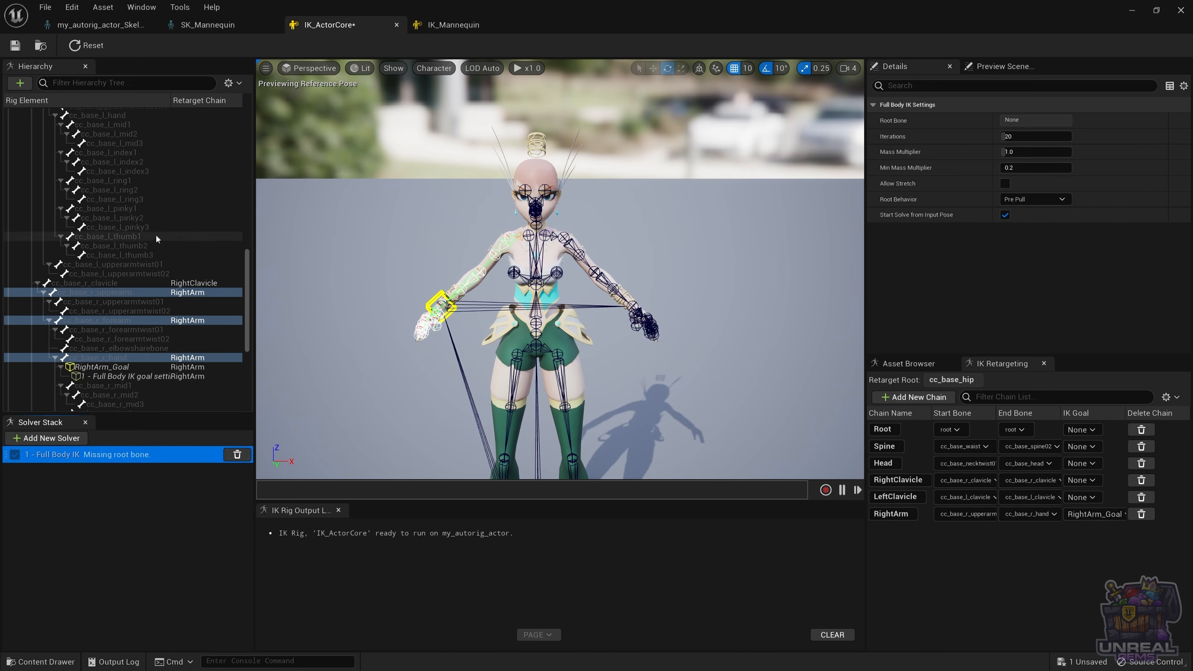
scroll(157, 230, up, 10)
scroll(147, 227, up, 8)
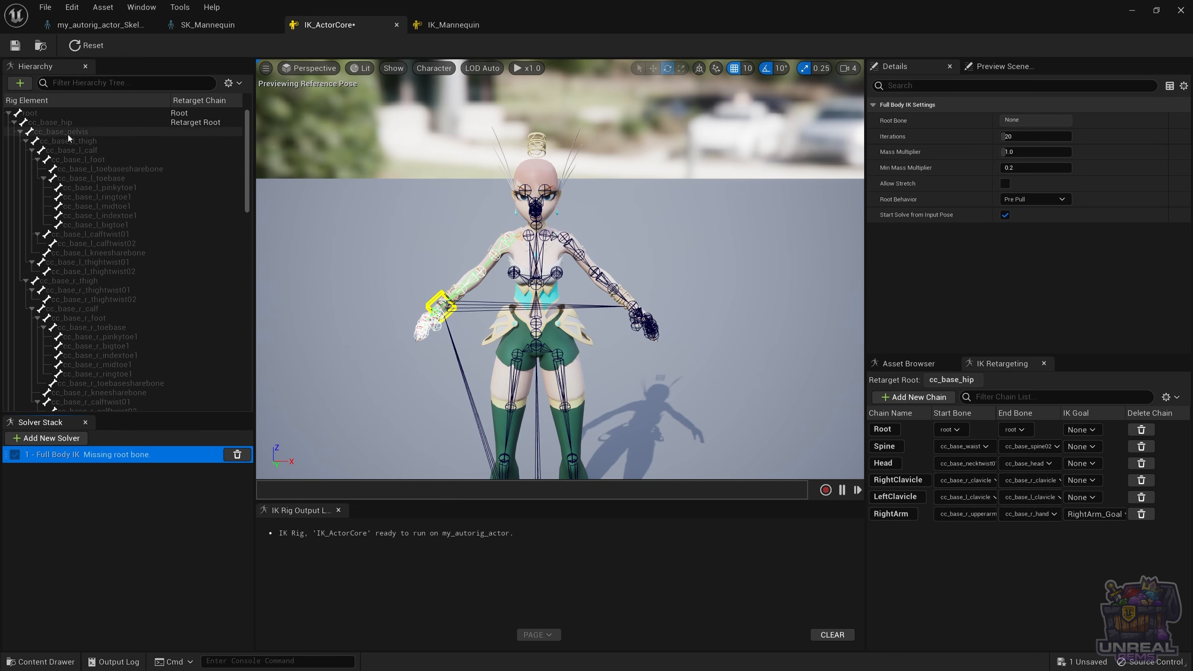
click(63, 122)
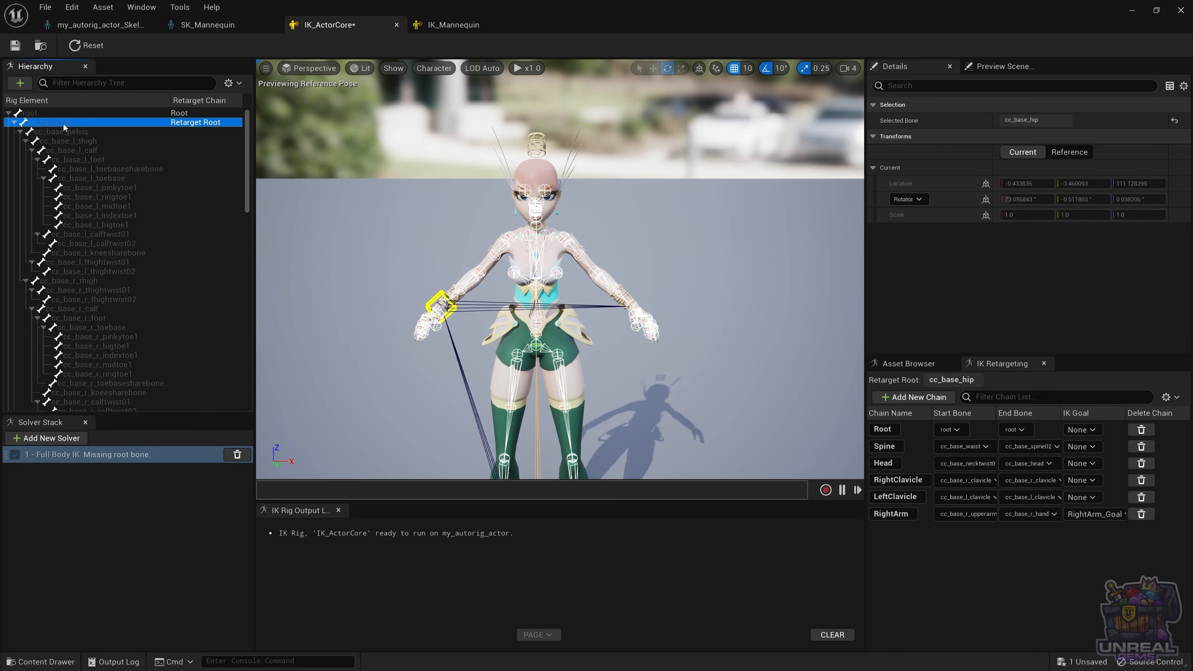
right_click(65, 126)
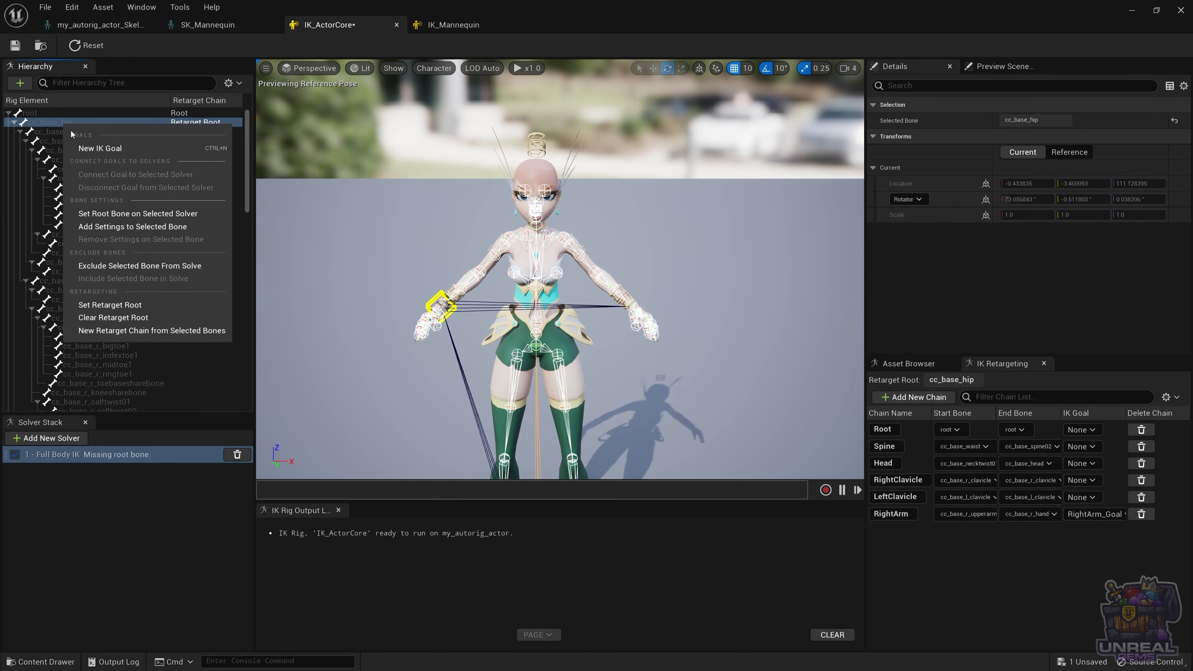
click(174, 215)
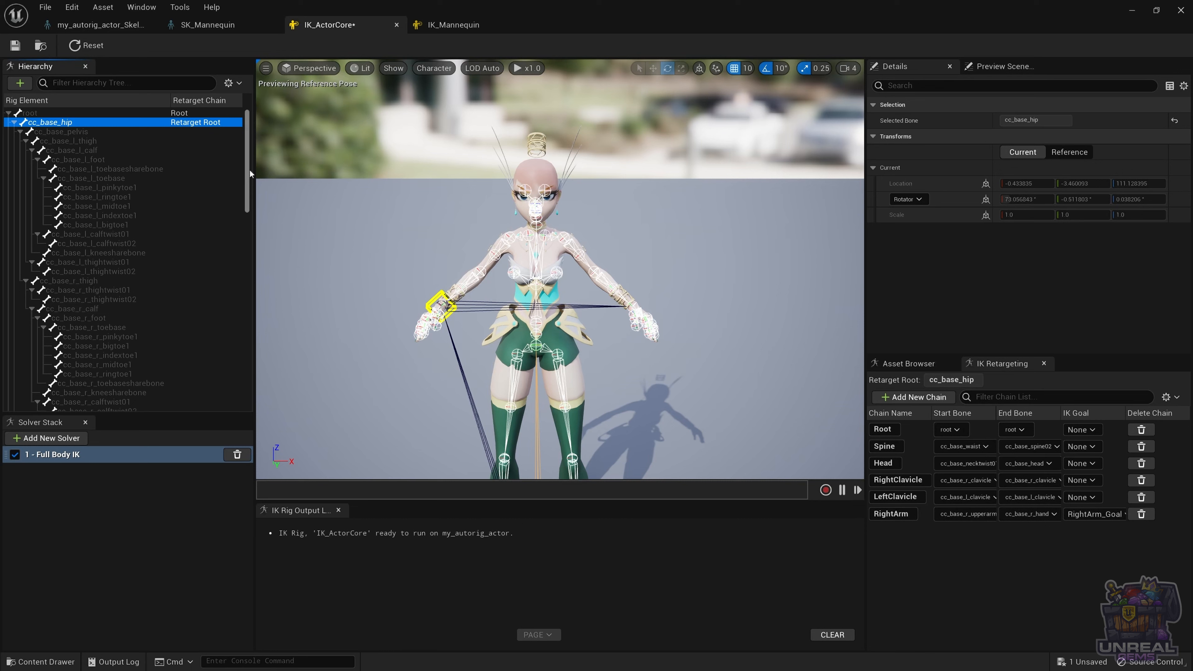
Define a LeftArm retarget chain from the cc_base_l_upperarm, cc_base_l_forearm and cc_base_l_hand bones, adding and assigning LeftArm_Goal on its end bone.
drag(248, 168, 227, 315)
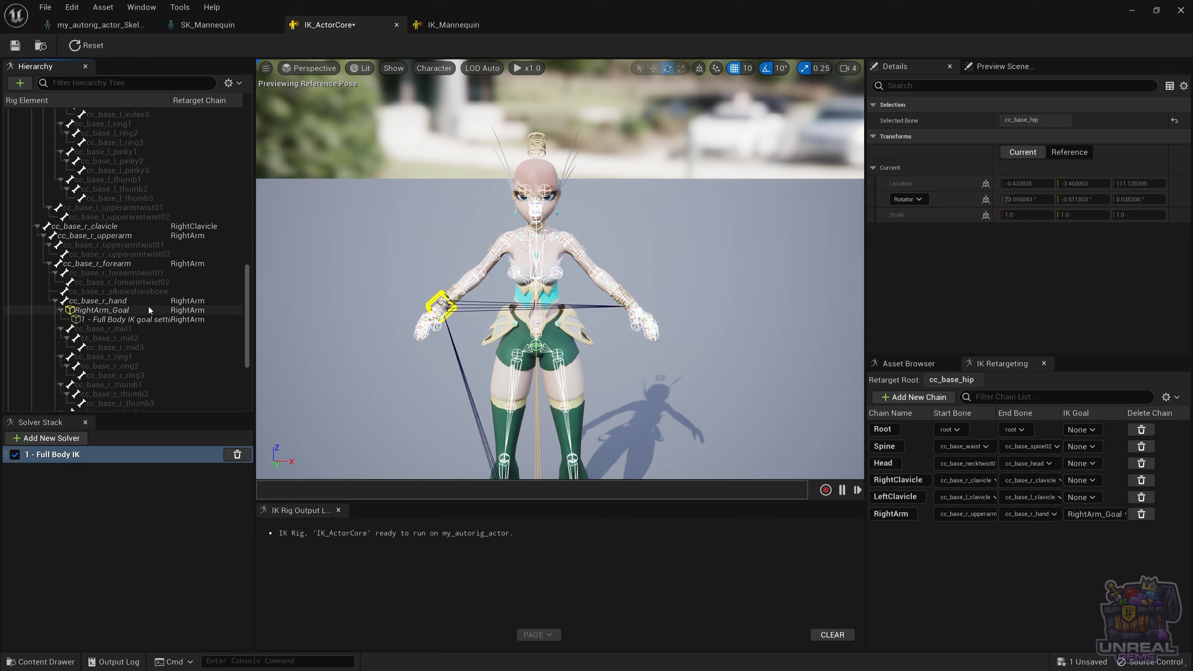
click(580, 260)
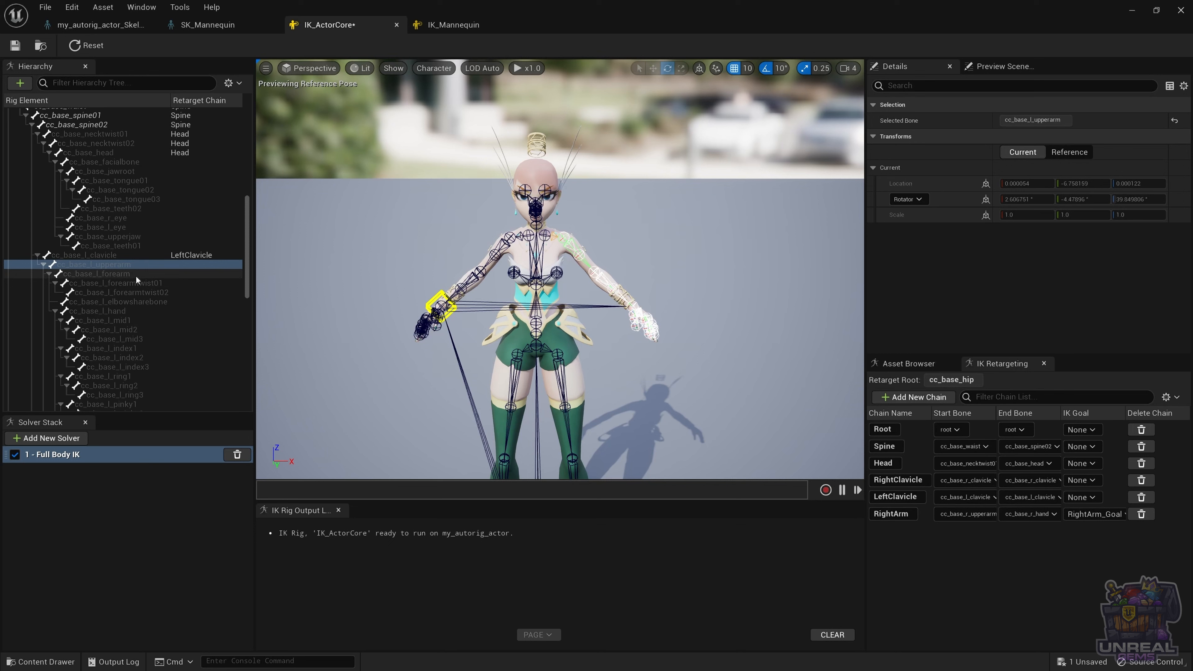
shift+click(114, 273)
ctrl+click(123, 312)
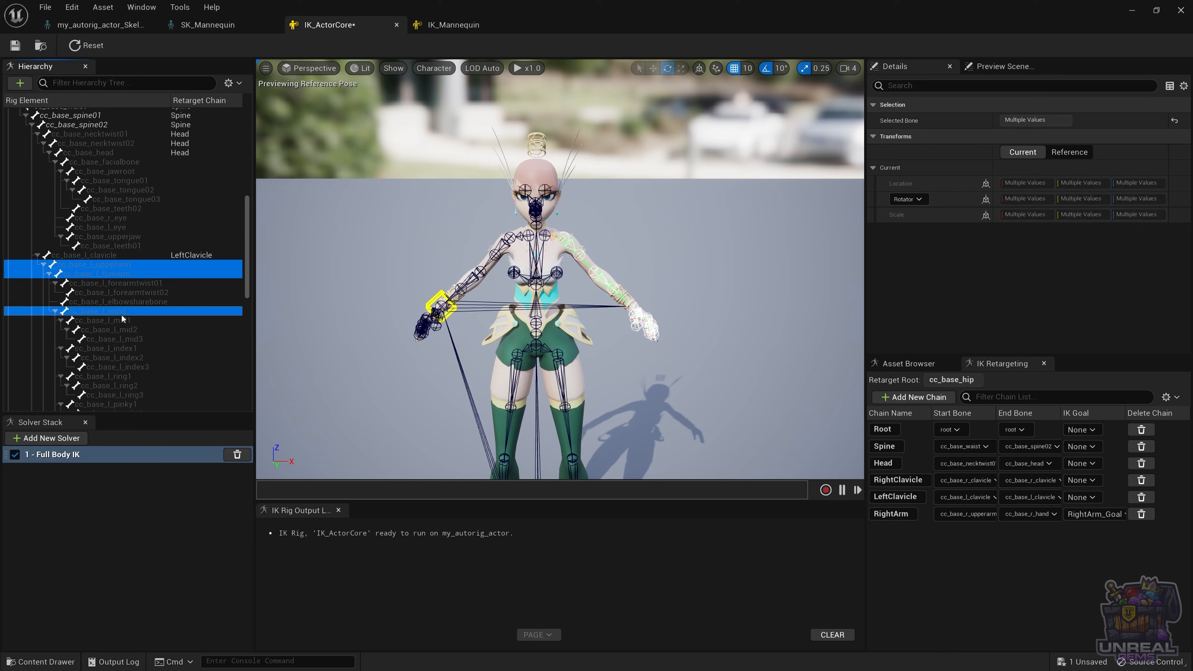
right_click(149, 309)
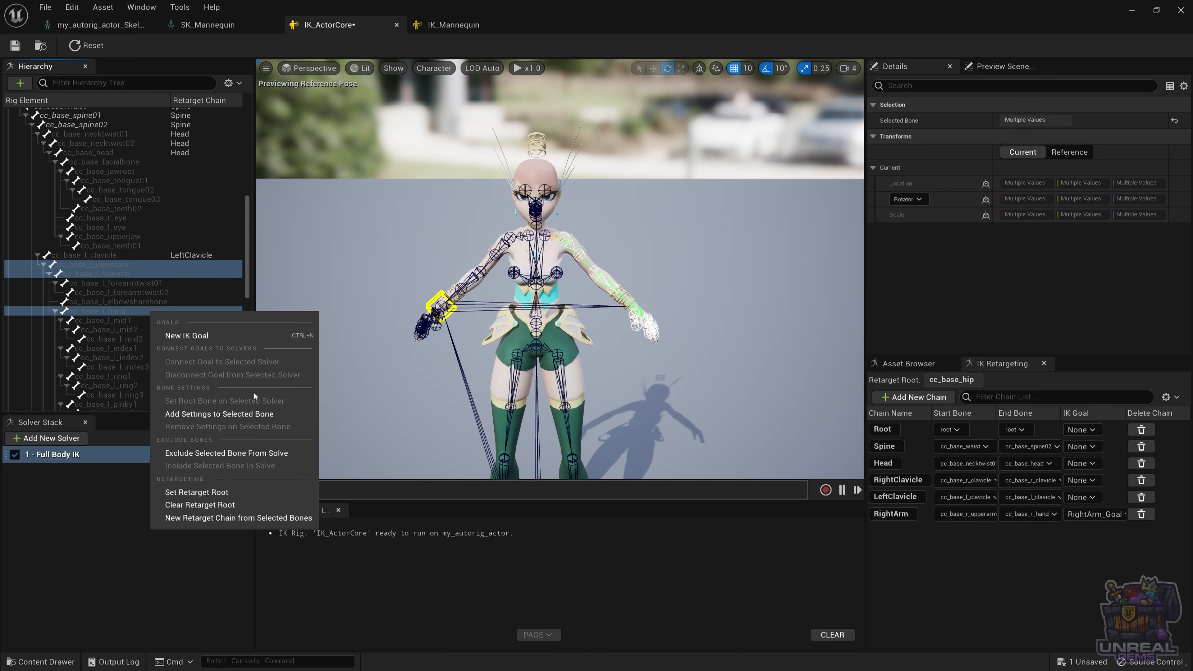
click(239, 517)
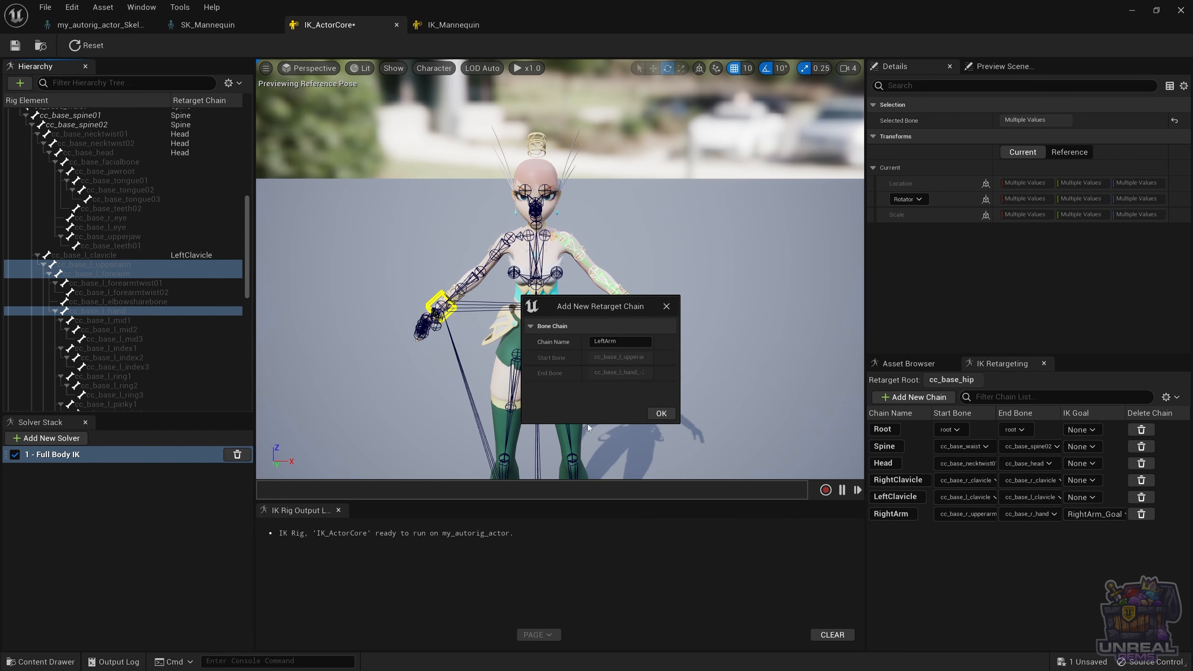
click(660, 415)
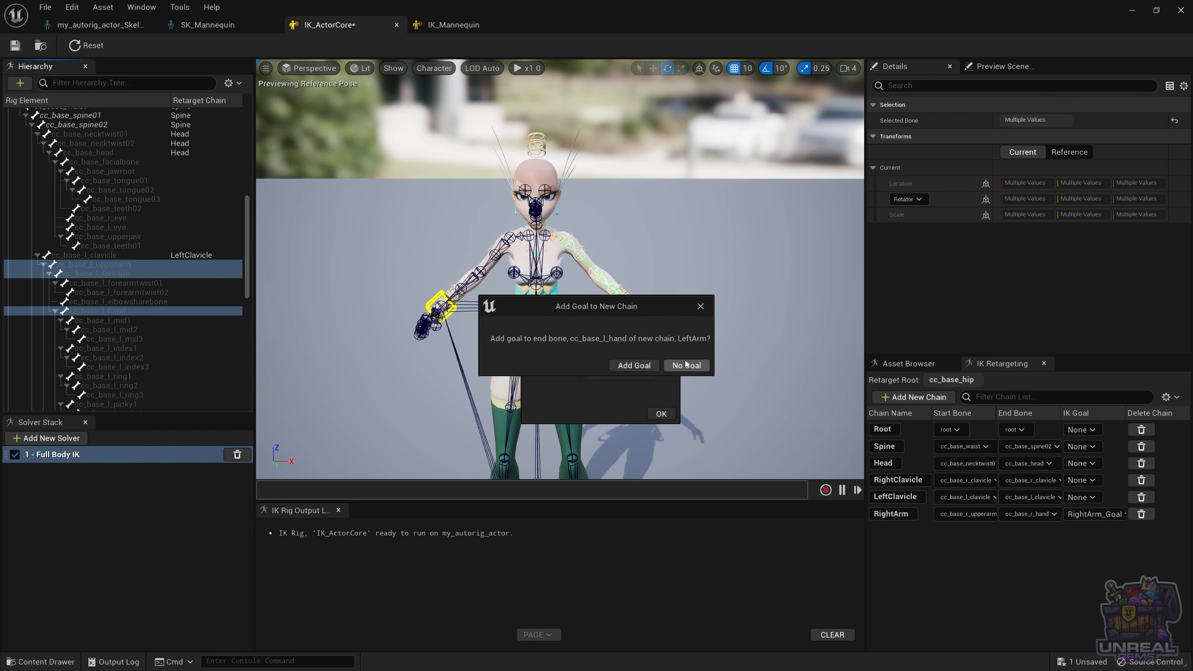
click(631, 368)
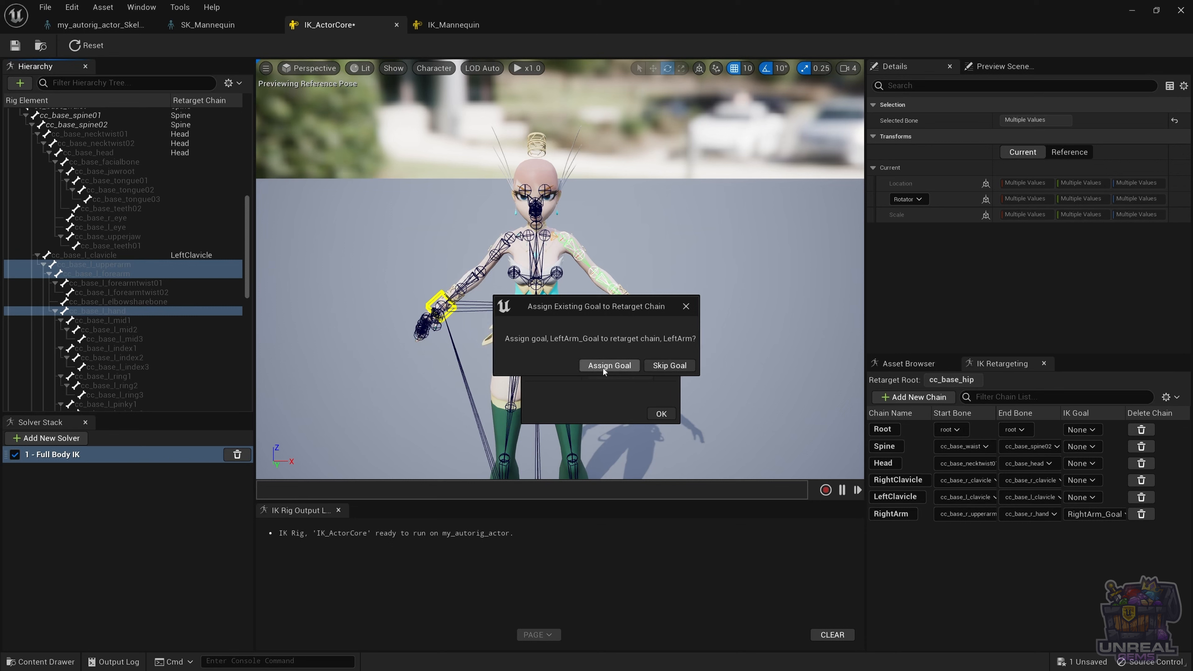
click(616, 367)
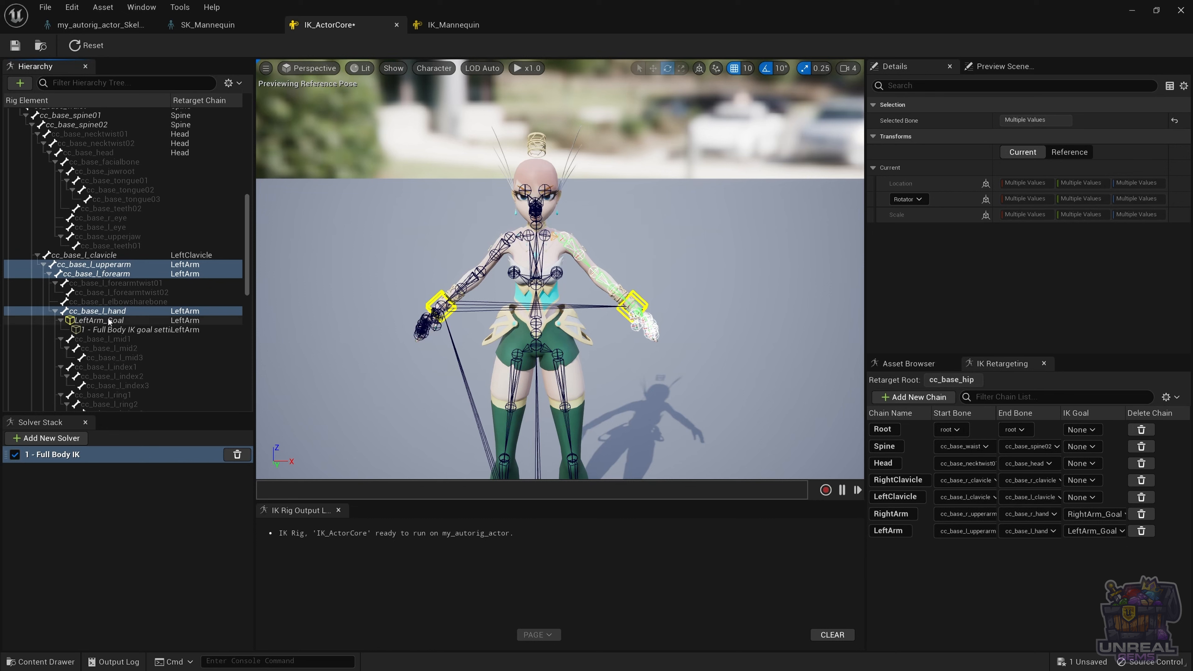
click(173, 314)
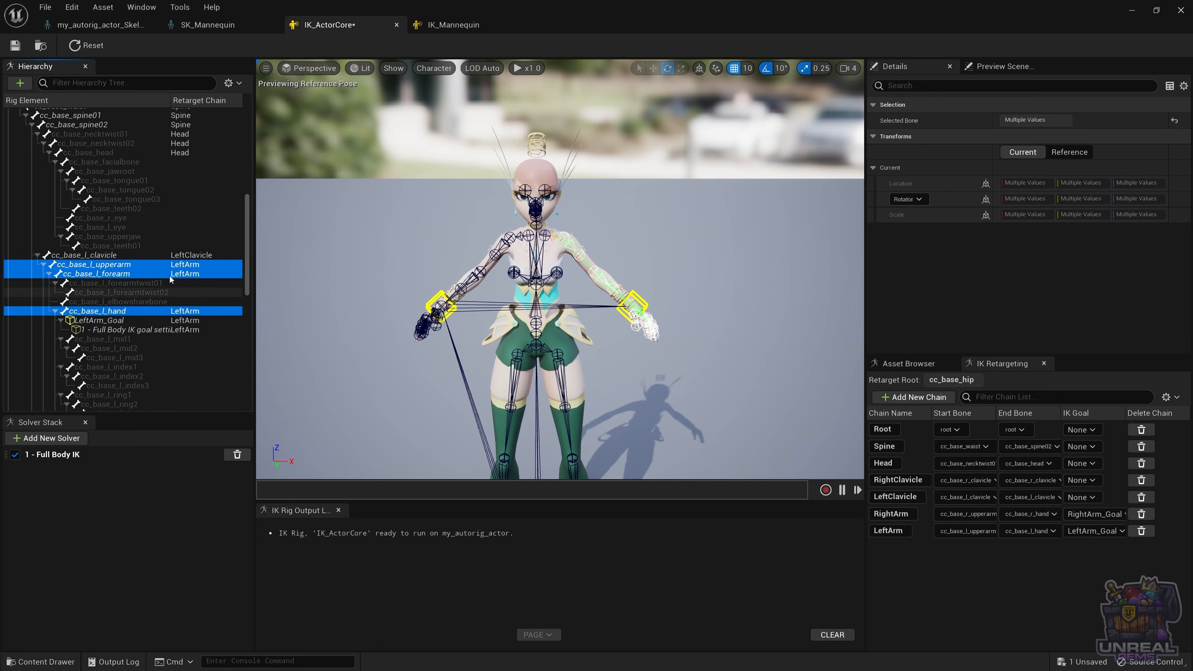
Define a RightLeg retarget chain from the right thigh, calf, foot and toebase bones, adding a goal to its end bone cc_base_r_toebase.
click(509, 382)
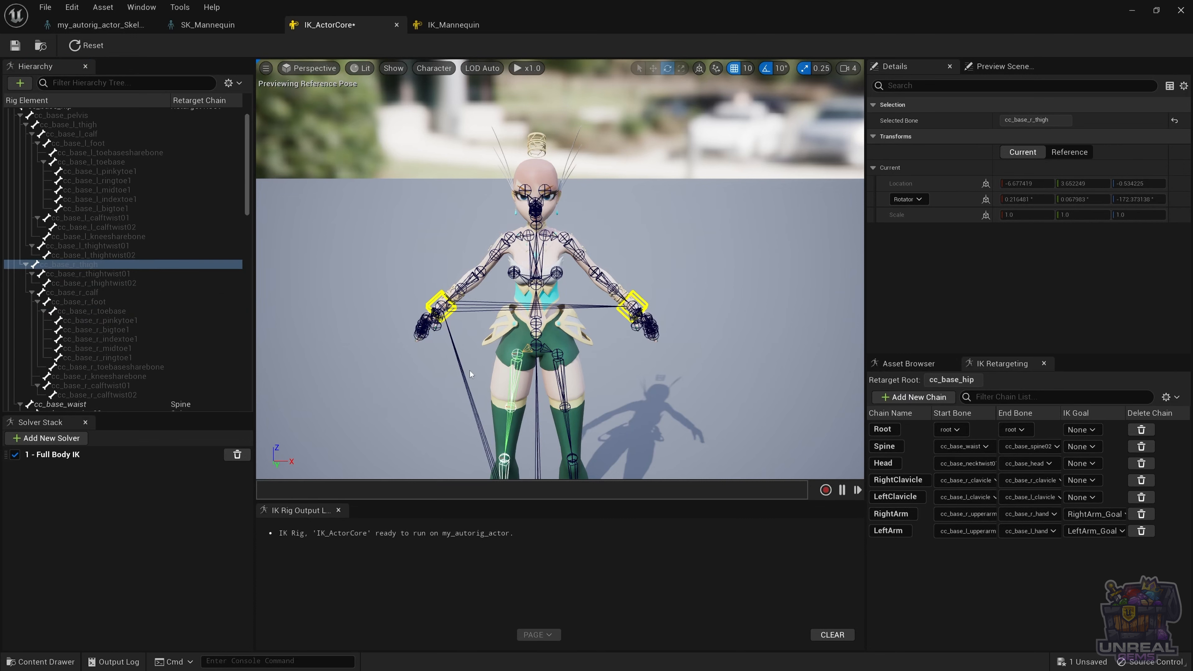
scroll(146, 240, down, 2)
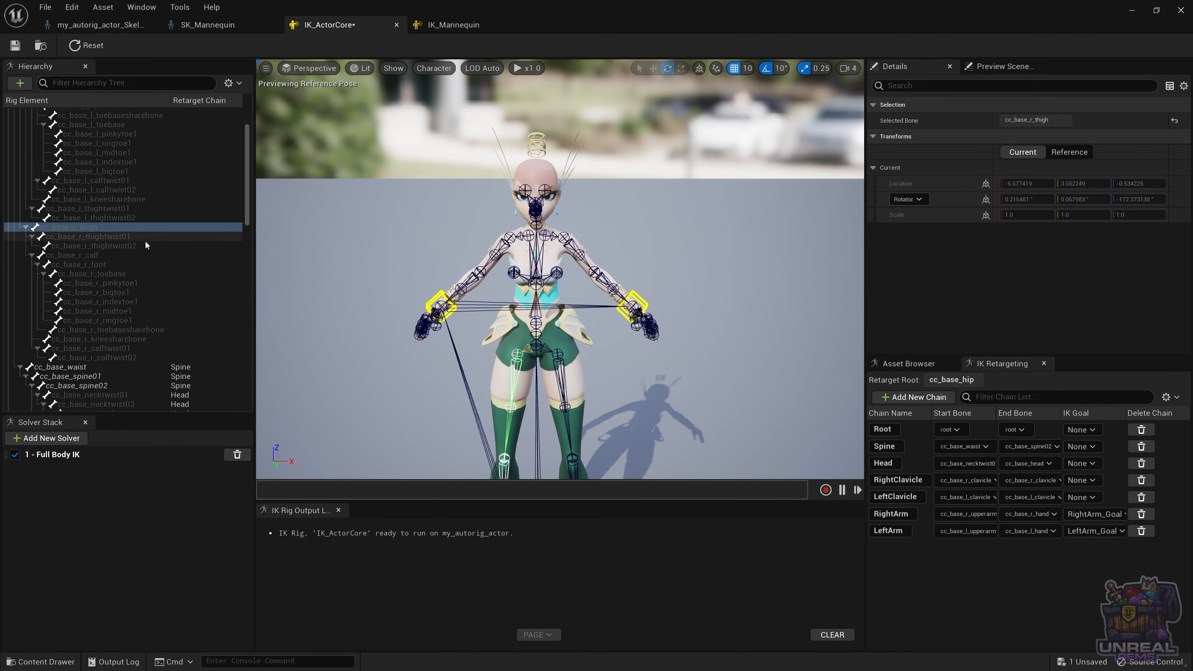
ctrl+click(116, 258)
ctrl+click(96, 265)
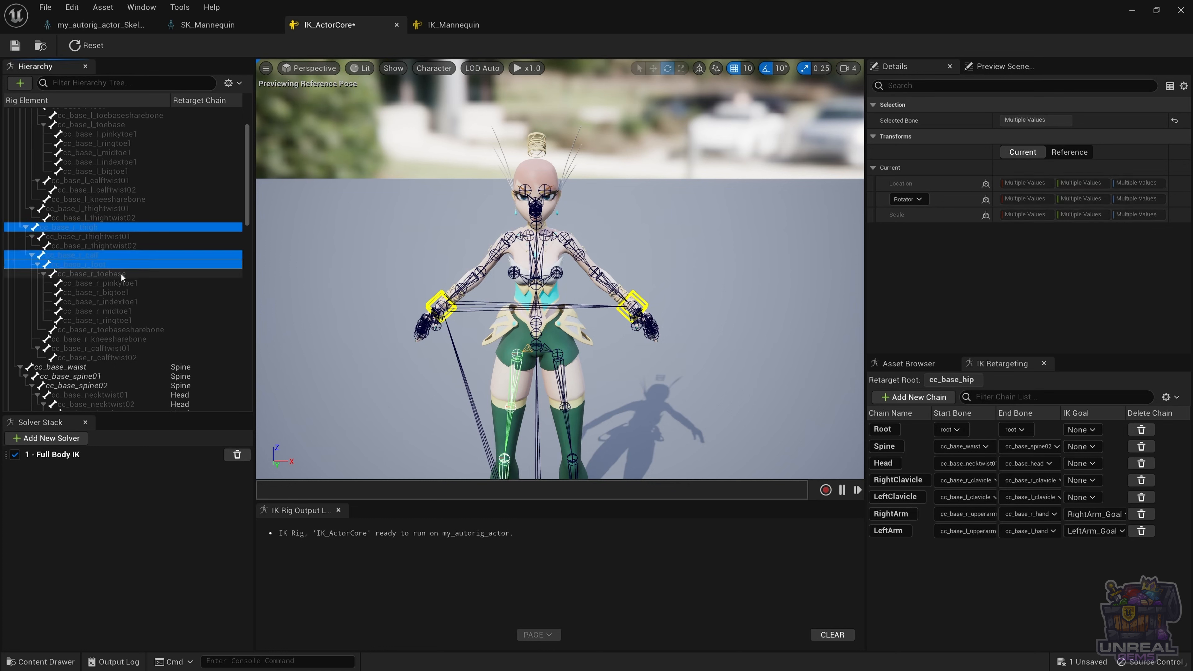
ctrl+click(120, 273)
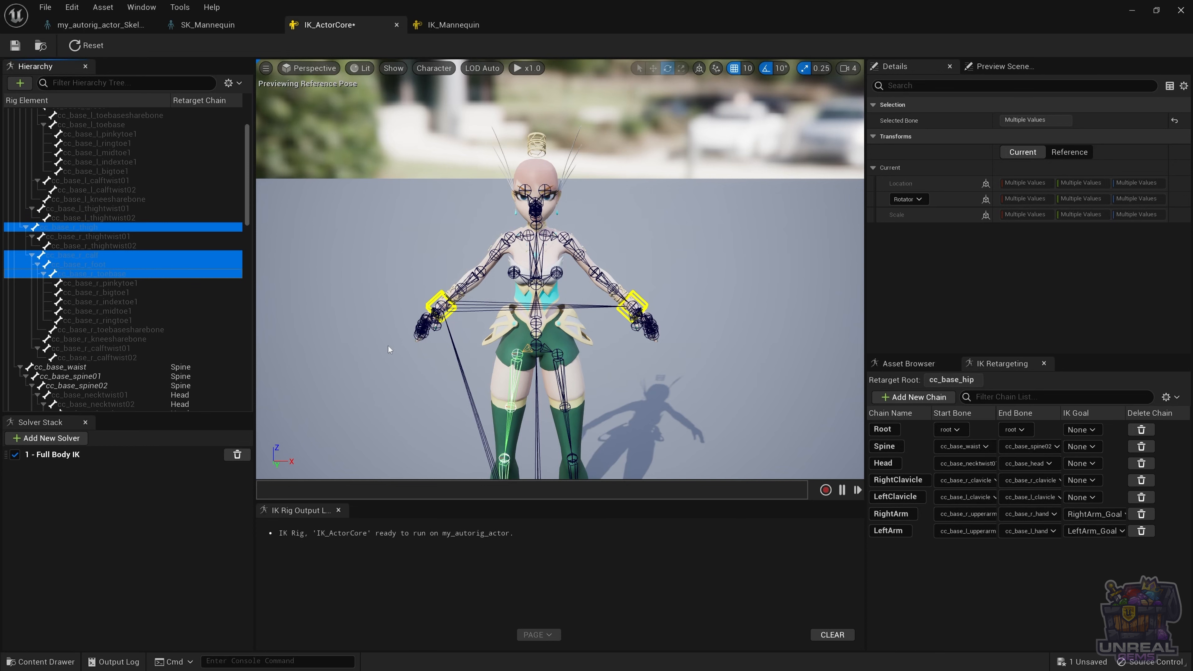
scroll(366, 339, down, 4)
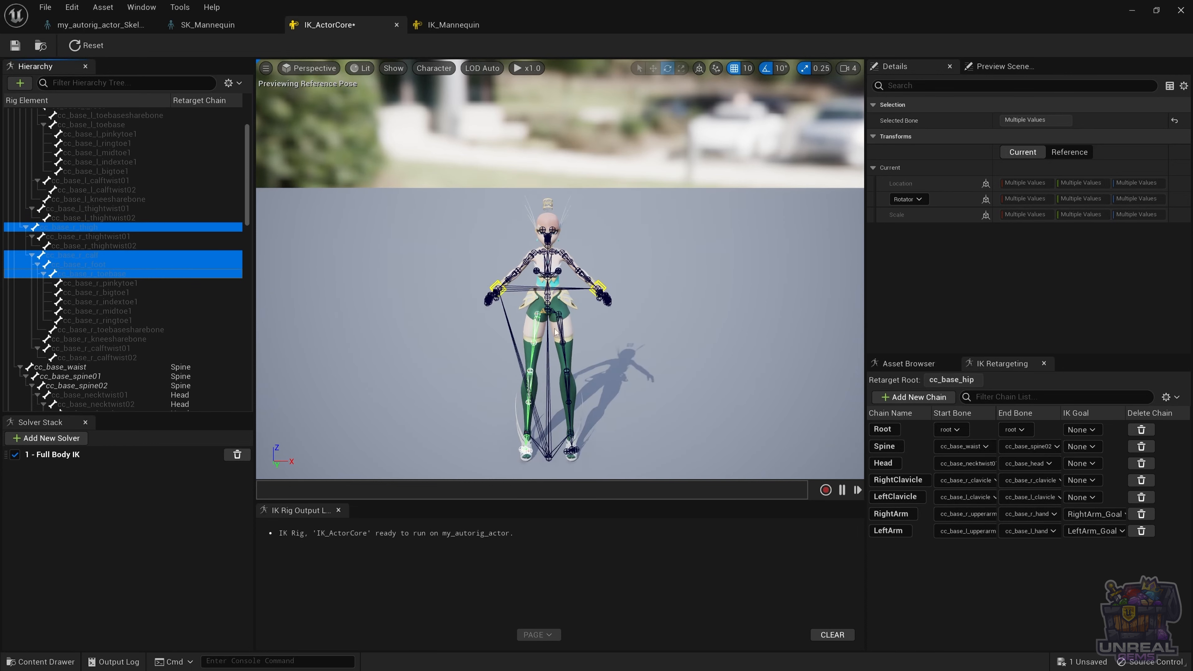
scroll(555, 332, up, 4)
right_click(94, 271)
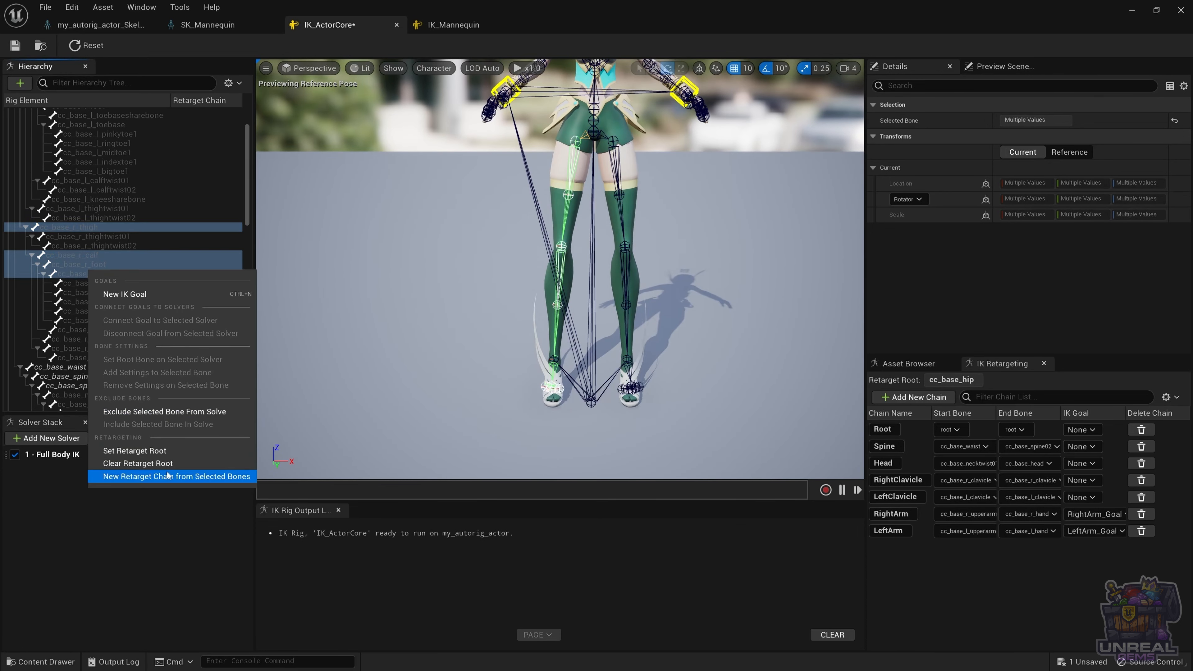
click(200, 477)
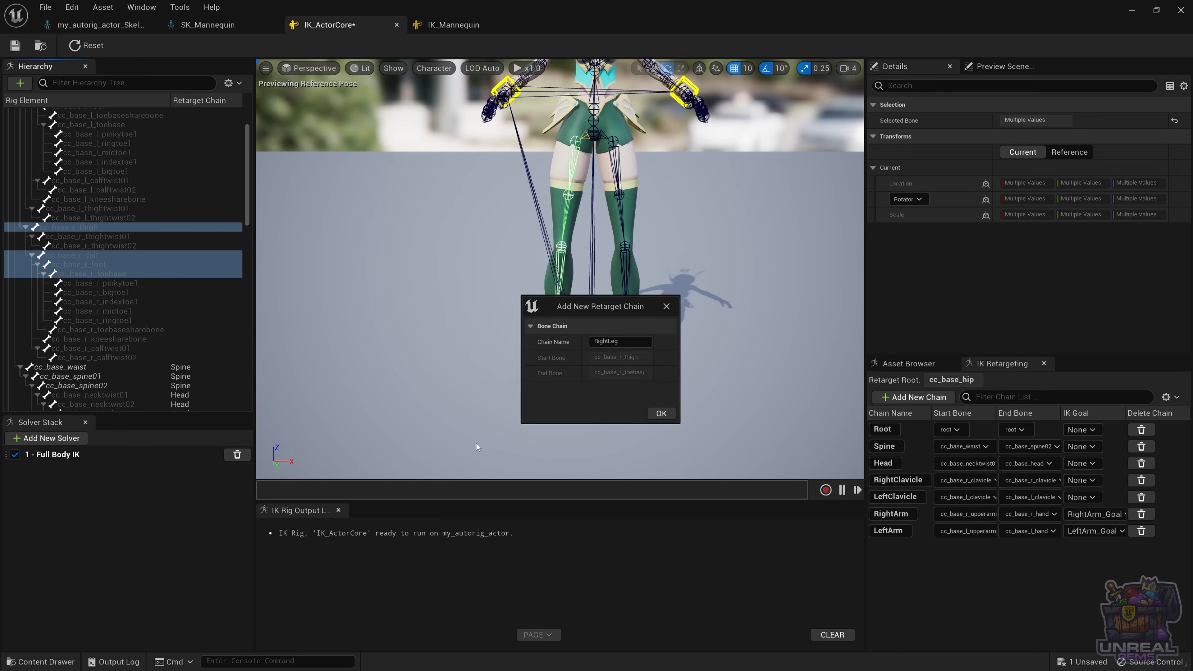
click(660, 414)
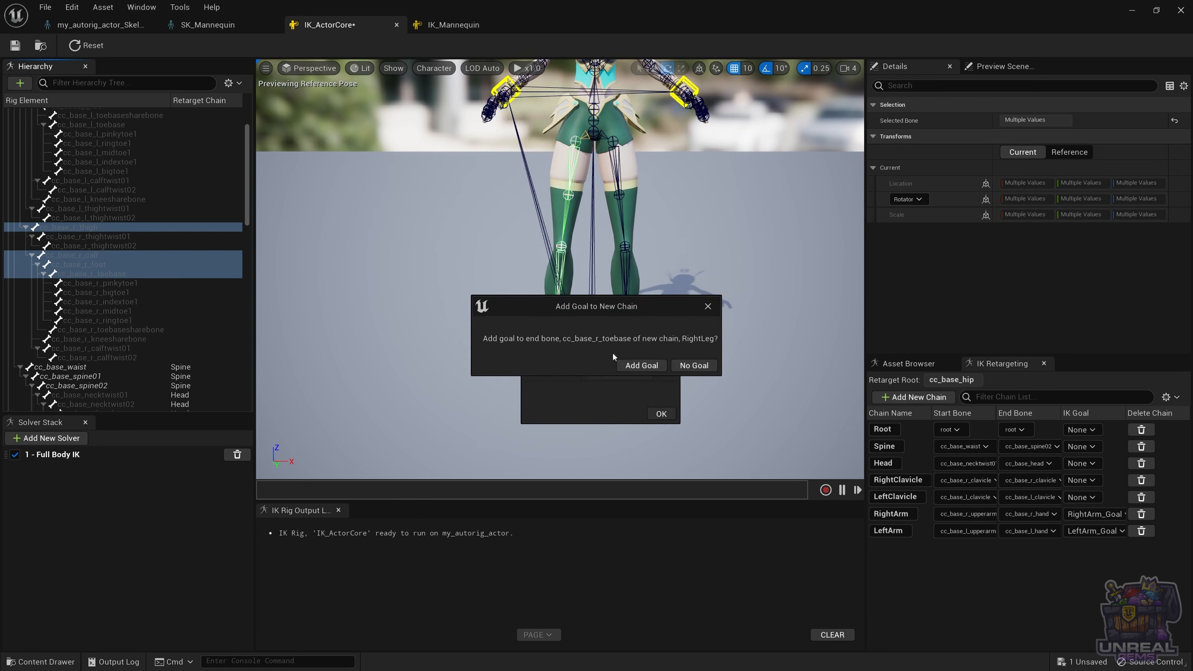
click(649, 367)
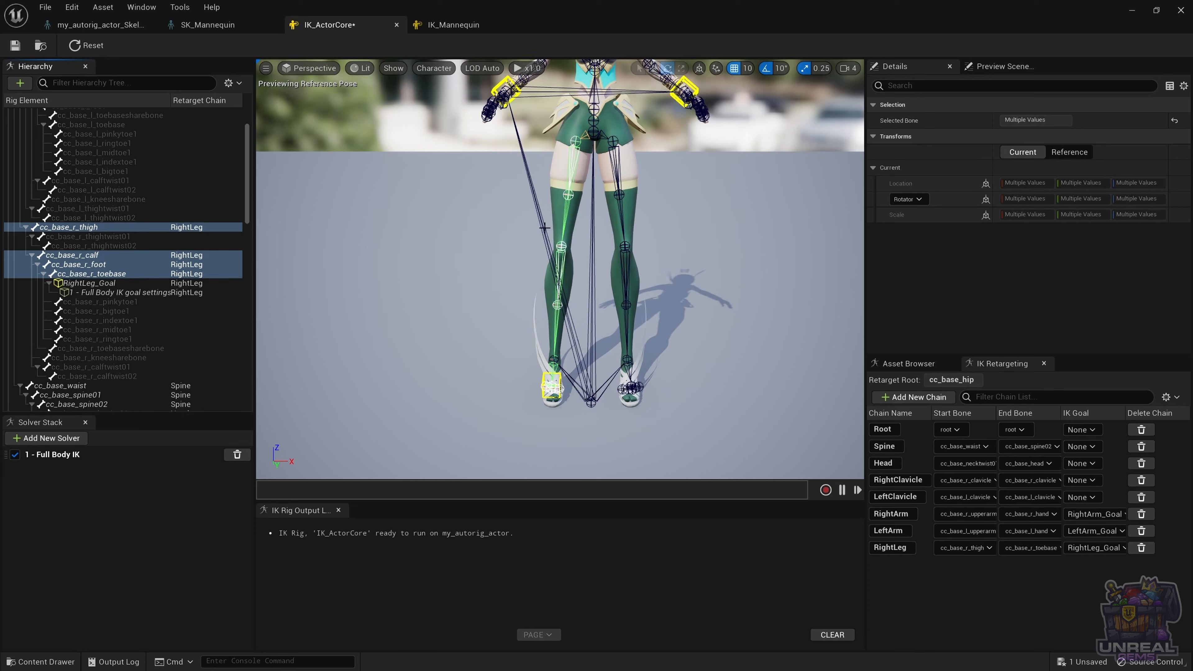
Define a LeftLeg retarget chain from the left thigh, calf, foot and toebase bones, adding a goal to its end bone cc_base_l_toebase.
click(614, 141)
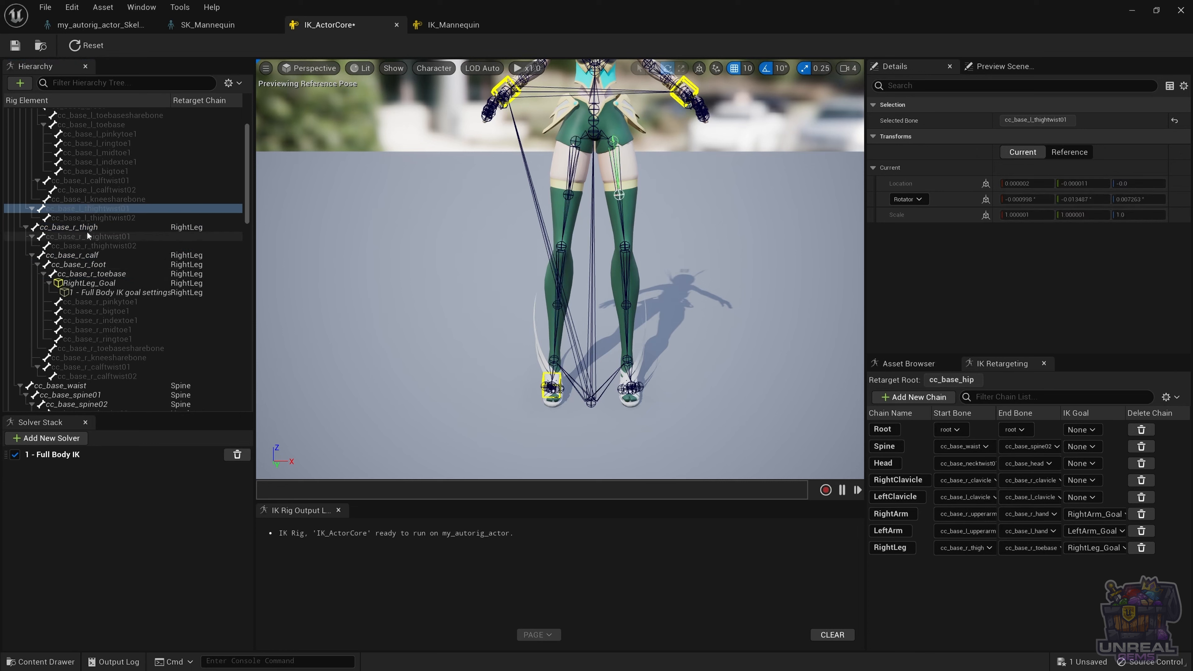
scroll(84, 227, up, 3)
click(90, 141)
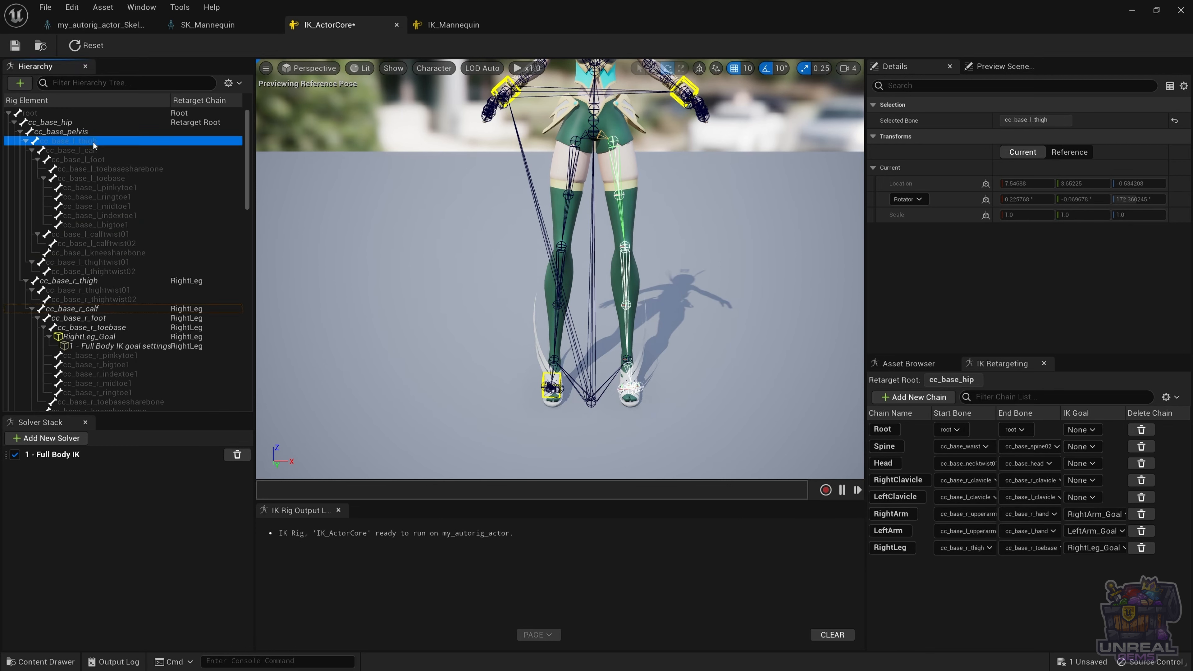
shift+click(94, 160)
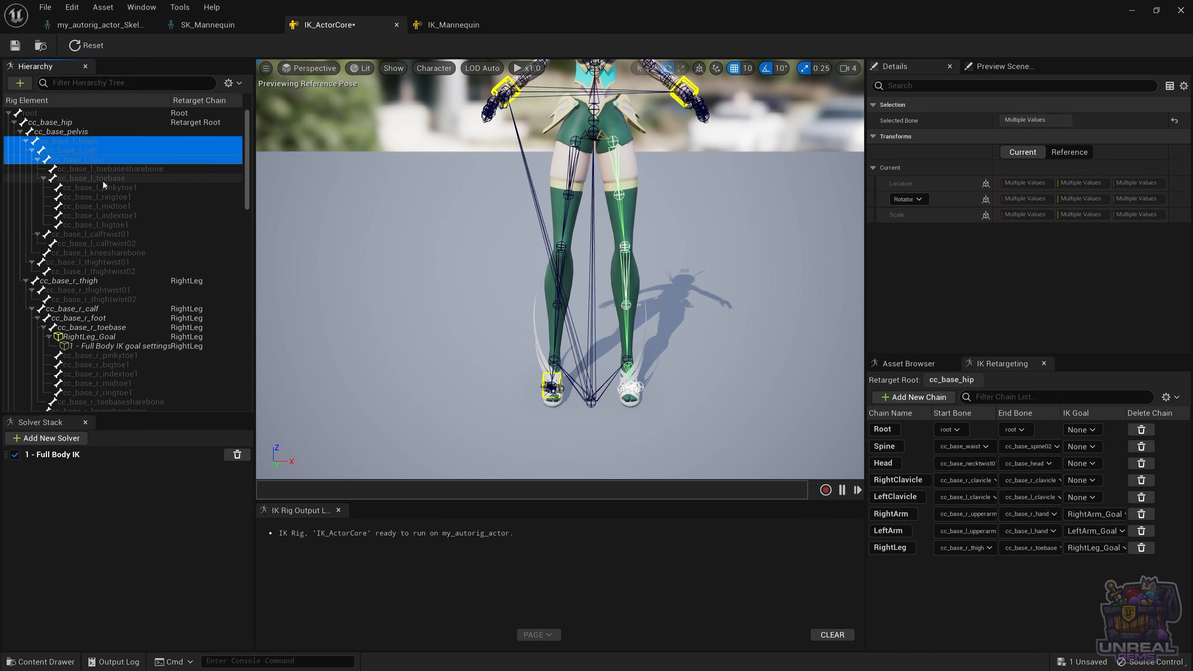
ctrl+click(71, 177)
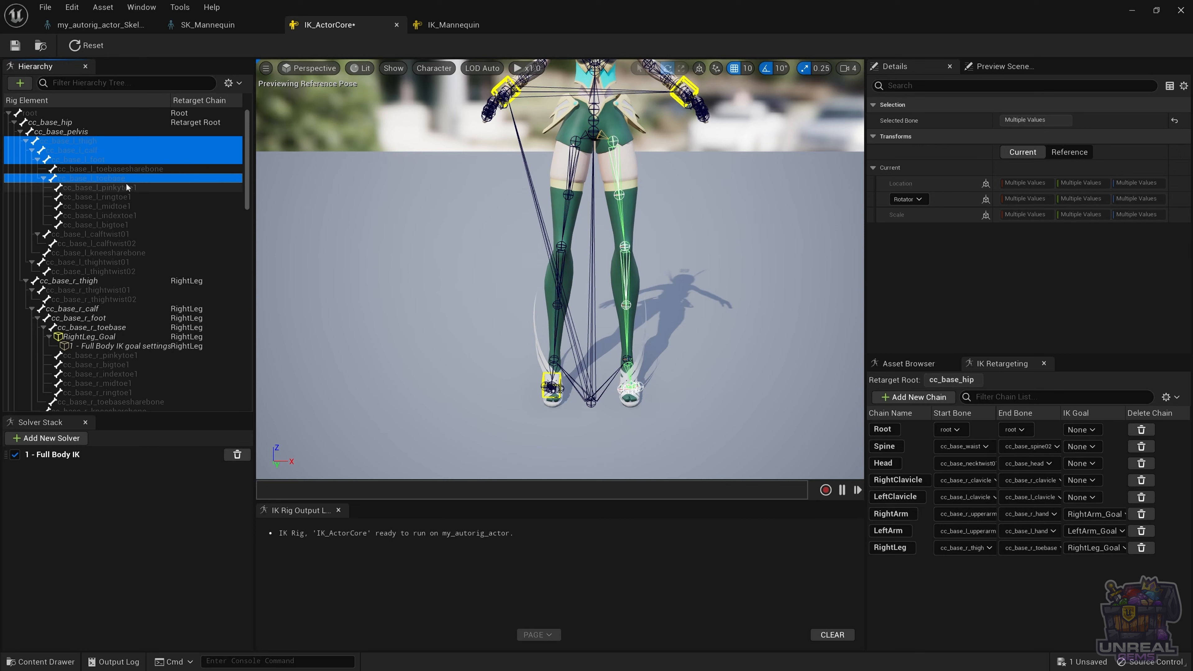
right_click(83, 178)
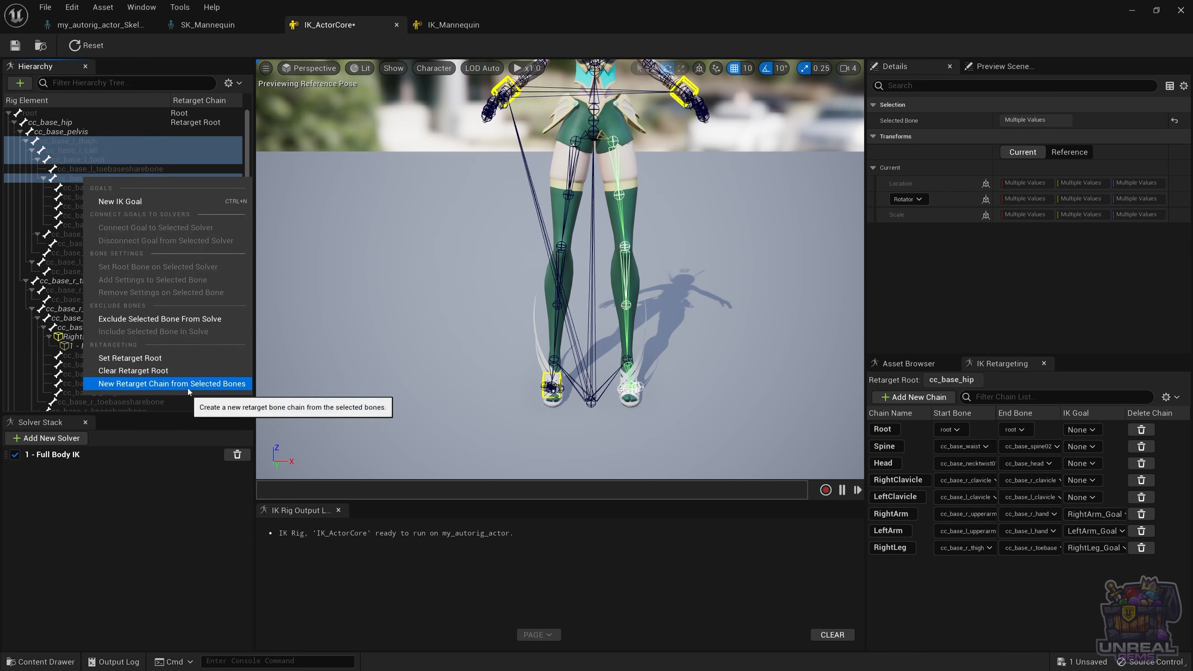
click(155, 385)
click(661, 414)
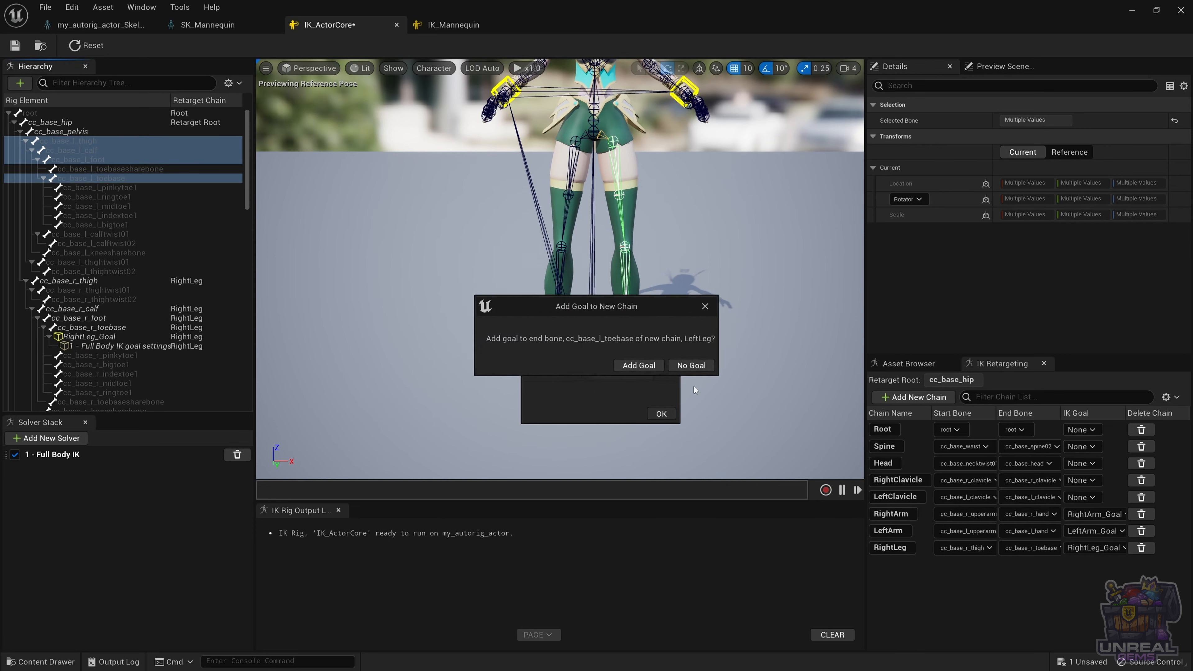
click(632, 366)
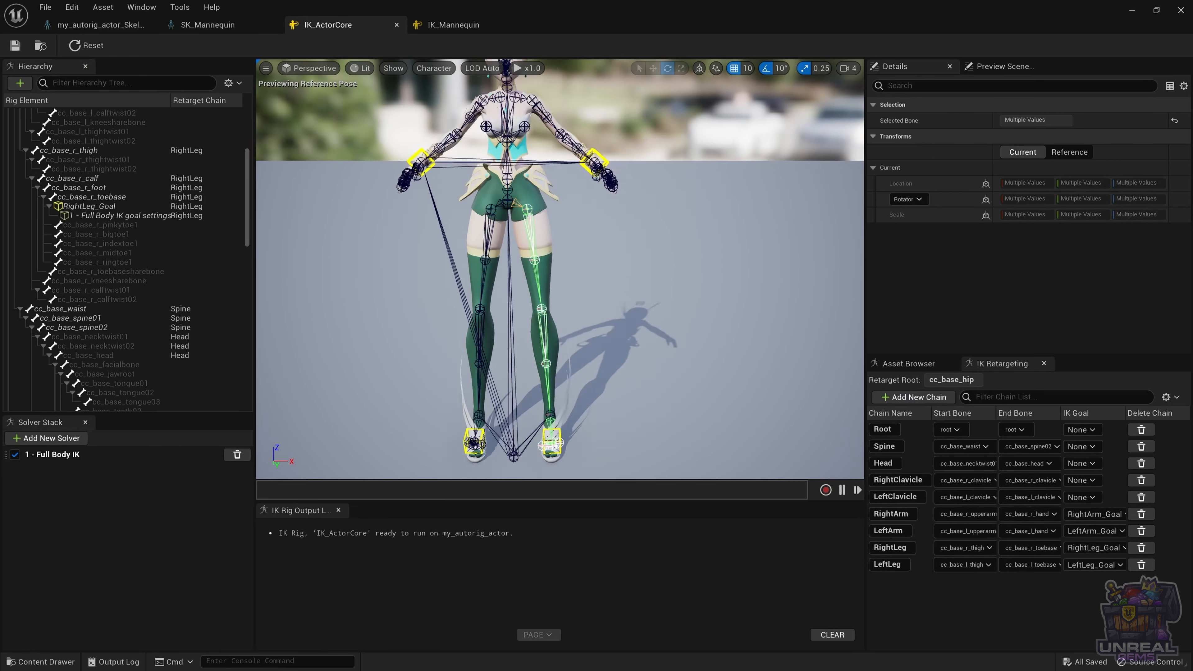
Create a retarget chain named RightUpperArmTwist01 from the cc_base_r_upperarmtwist01 bone, copying the chain name and adding no goal.
middle_drag(559, 268, 587, 367)
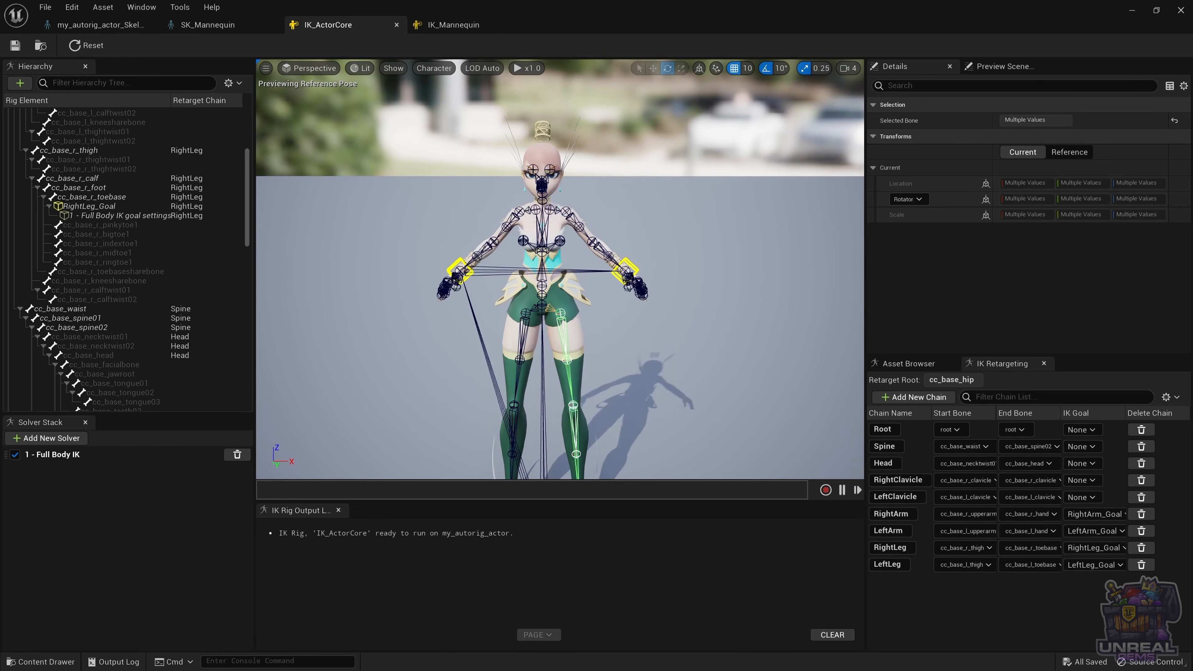
click(506, 228)
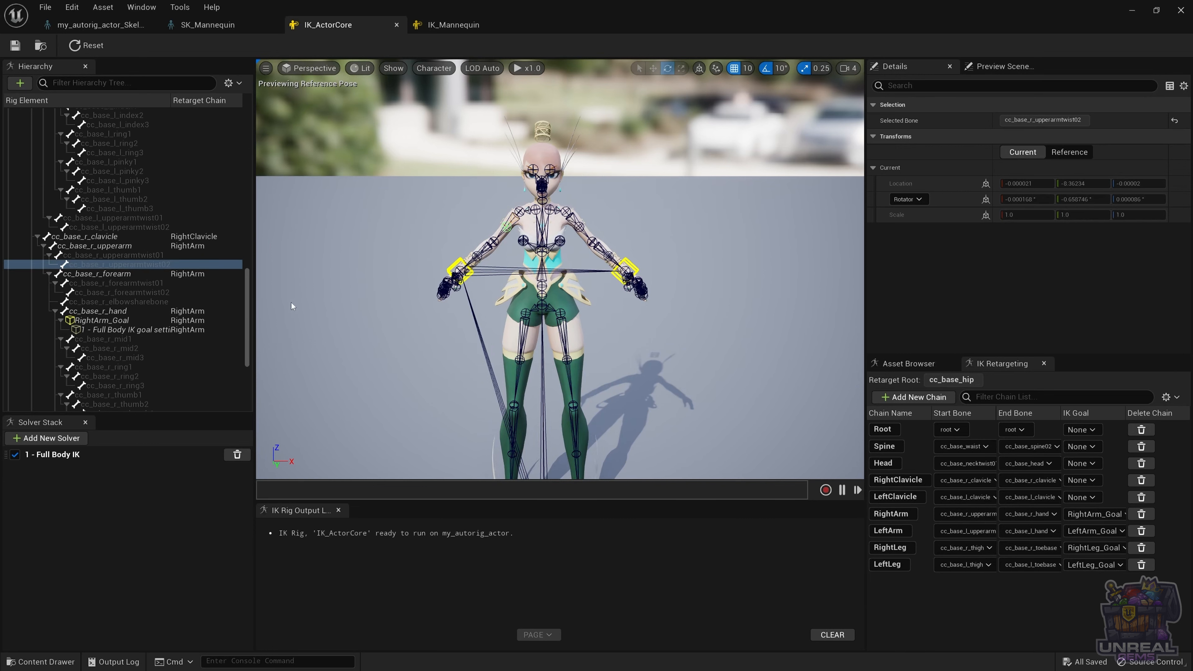
click(134, 255)
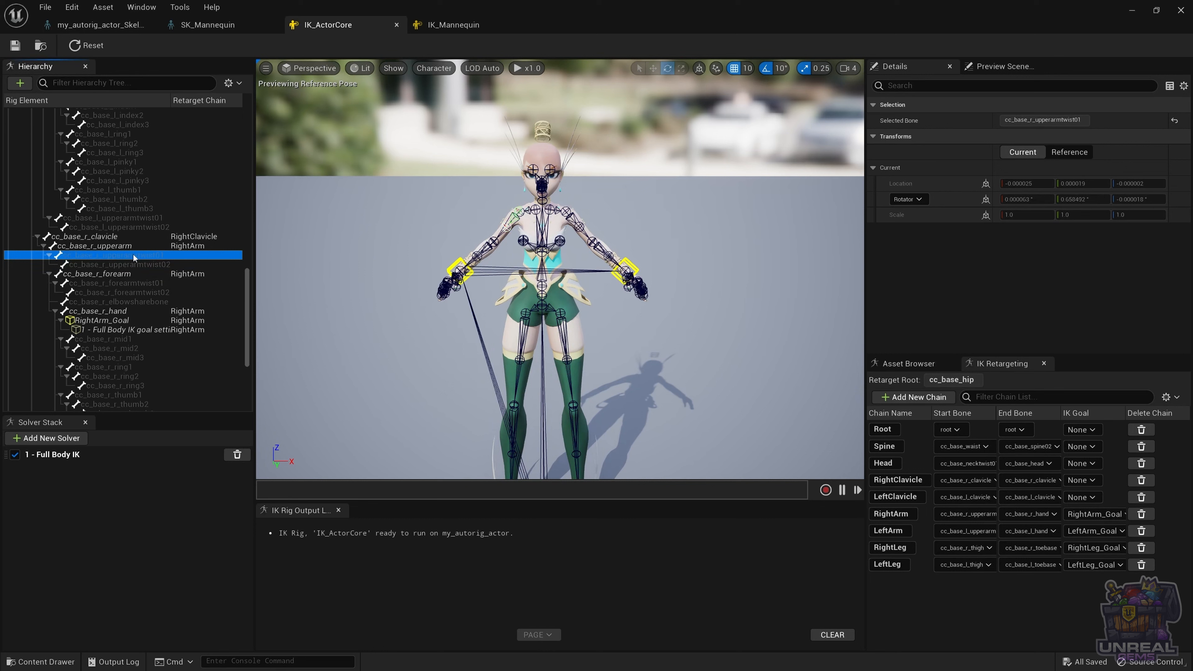
click(126, 264)
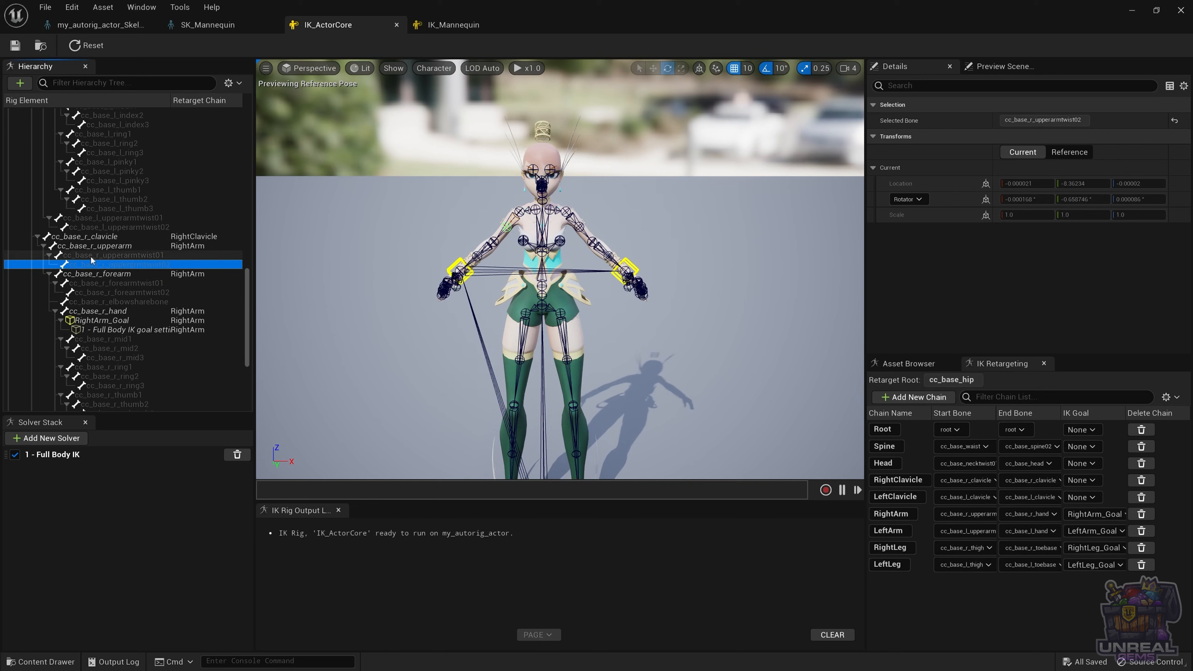
click(144, 255)
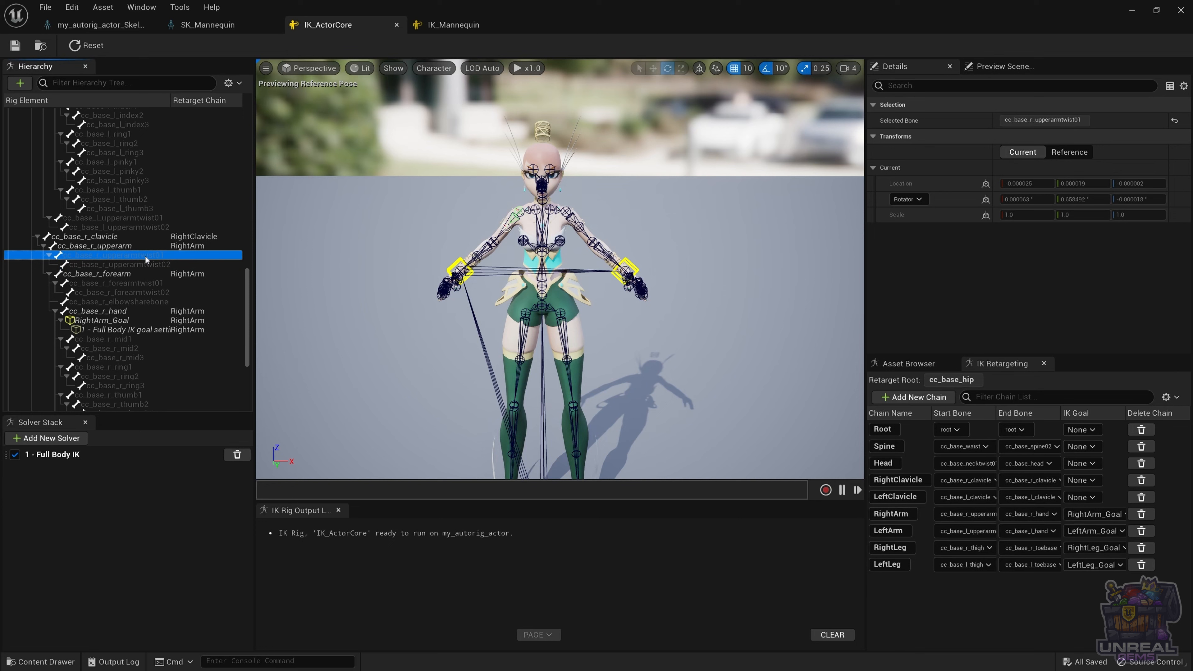
right_click(126, 257)
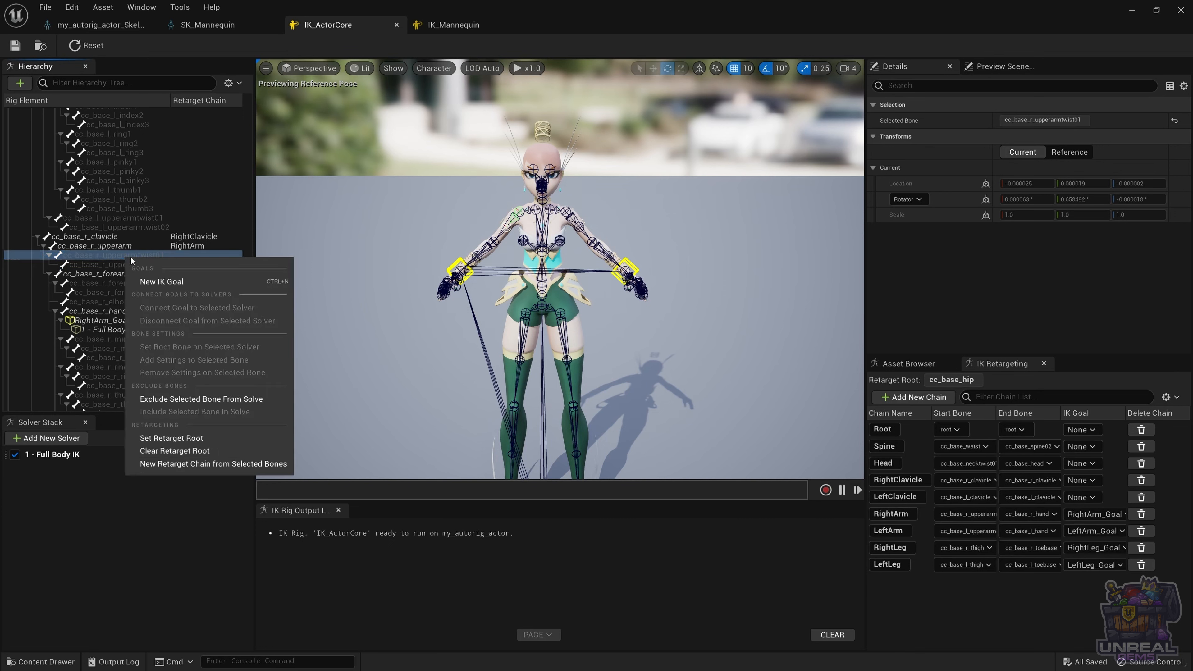
click(213, 464)
click(638, 342)
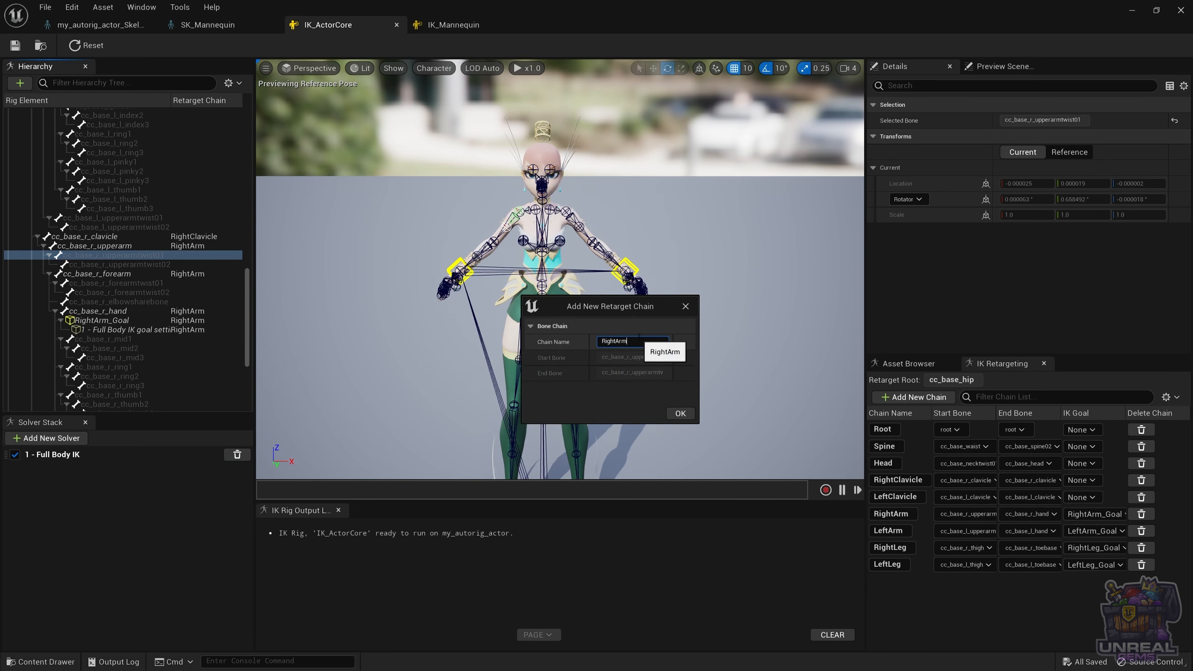
click(646, 341)
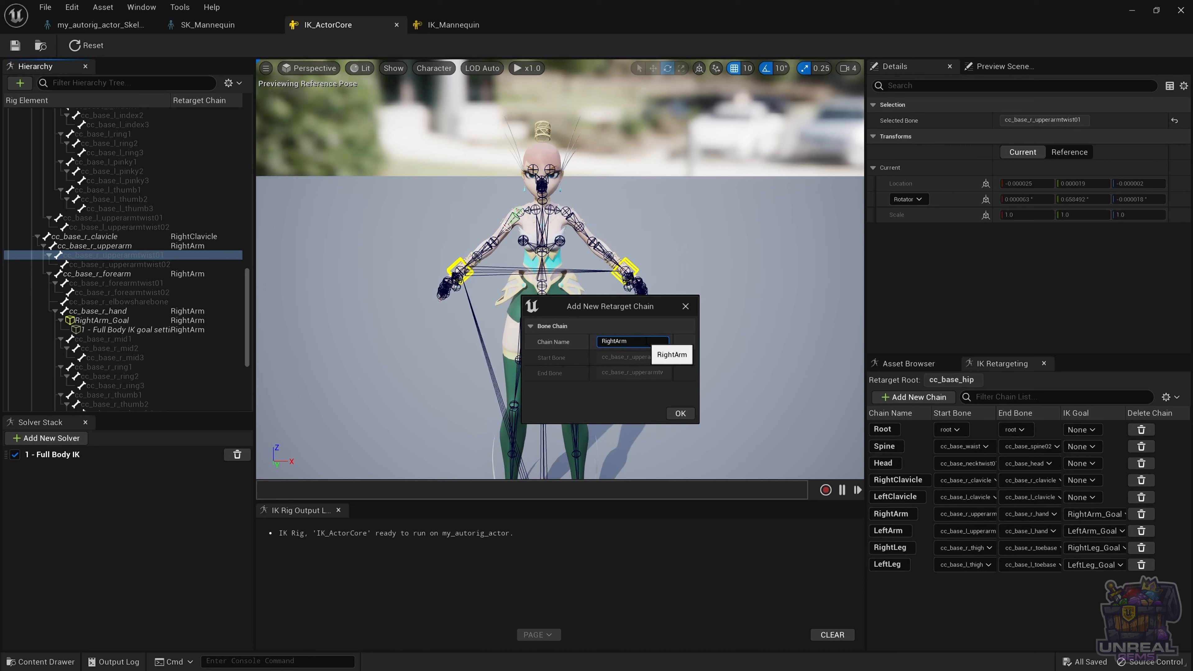
text(UpperArmTwist01)
key(ctrl+a)
key(ctrl+c)
click(686, 417)
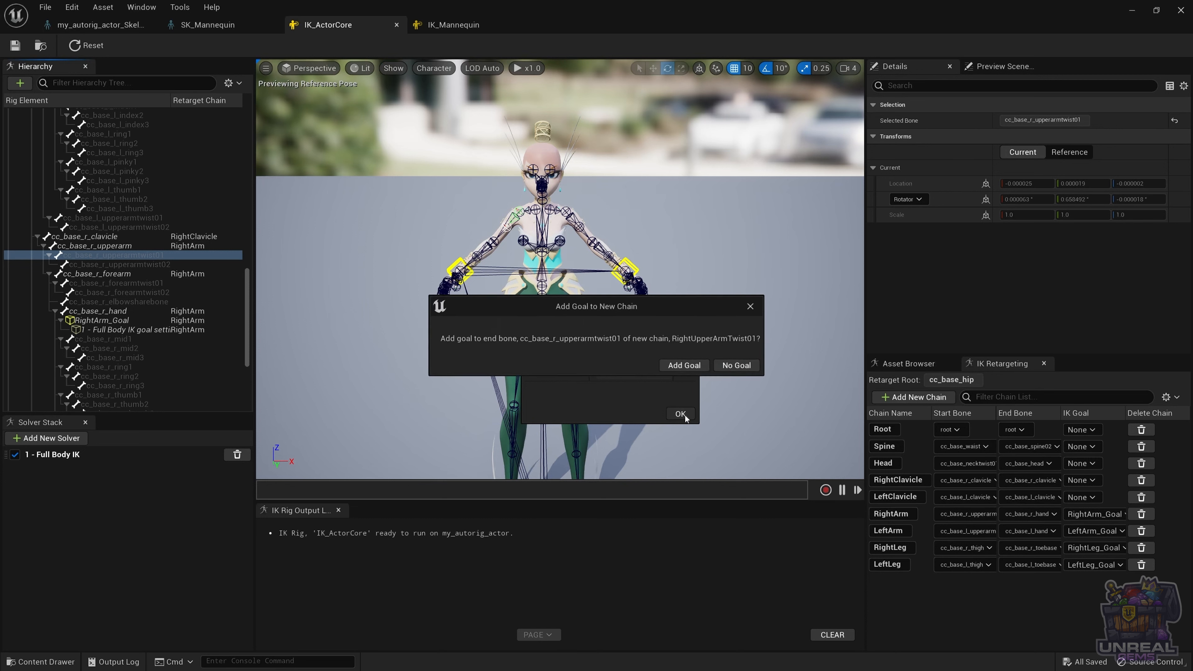
click(734, 366)
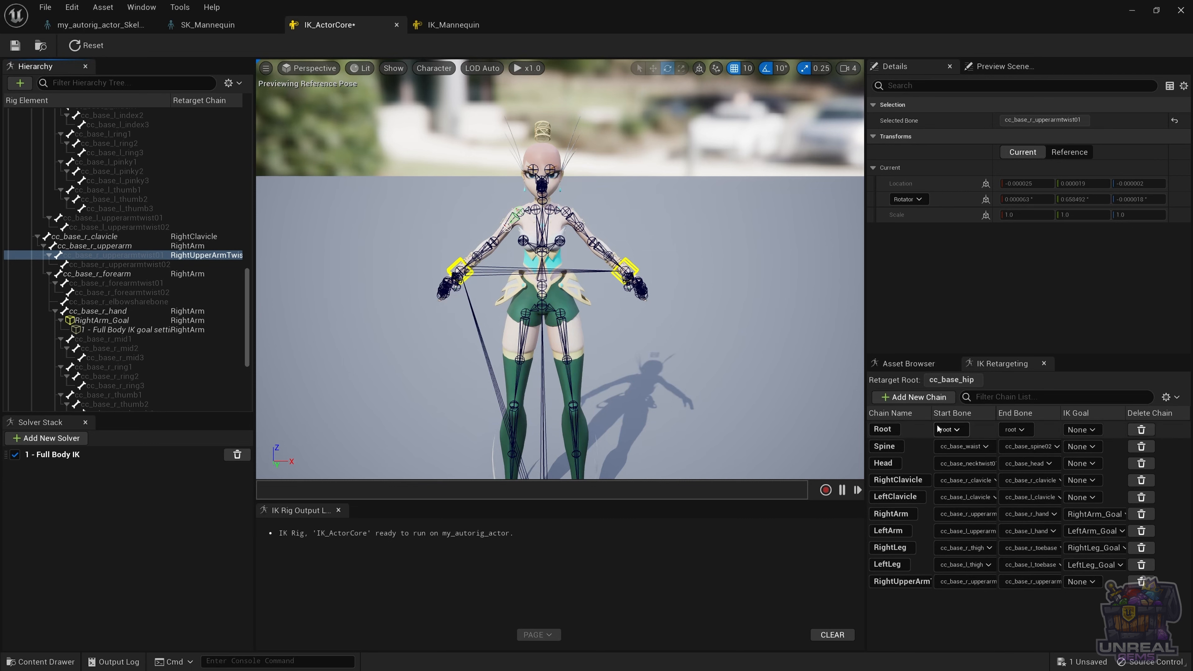
Create a retarget chain named RightUpperArmTwist02 from the cc_base_r_upperarmtwist02 bone, without adding a goal.
drag(933, 413, 964, 413)
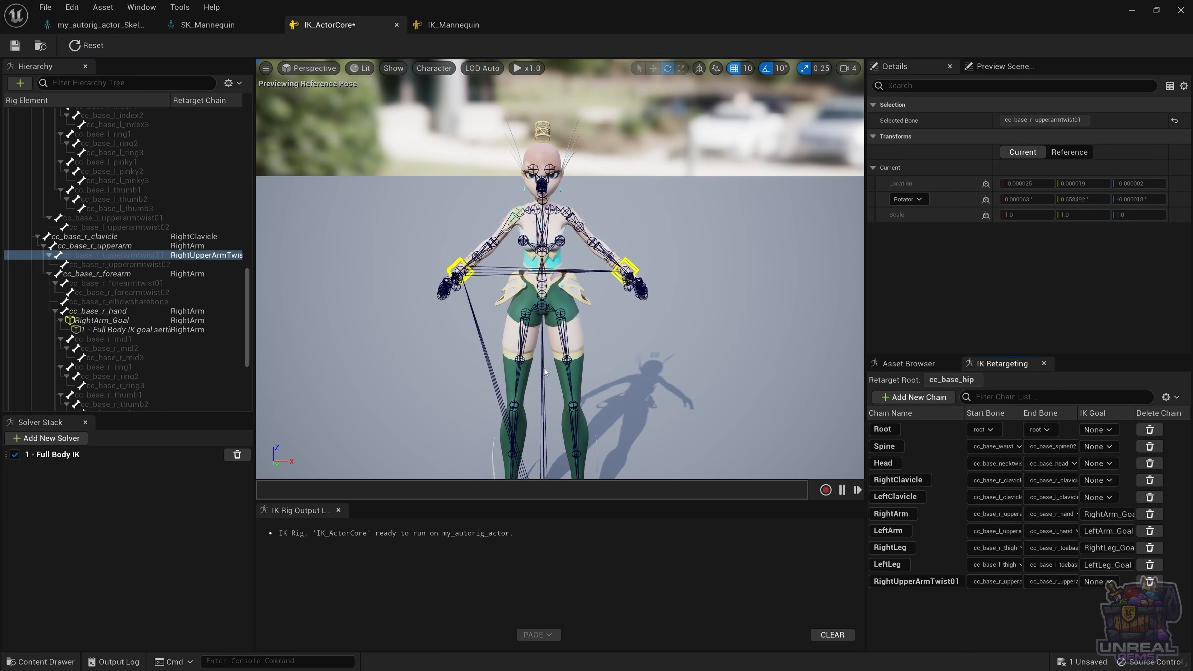
click(134, 263)
right_click(133, 264)
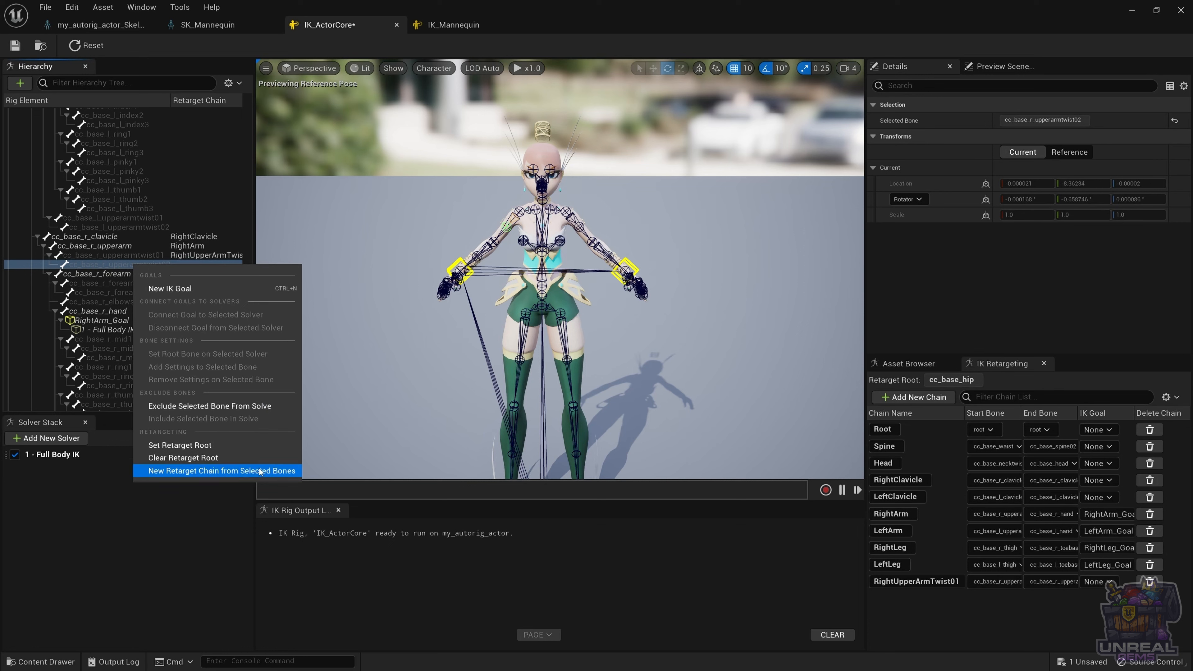
click(282, 472)
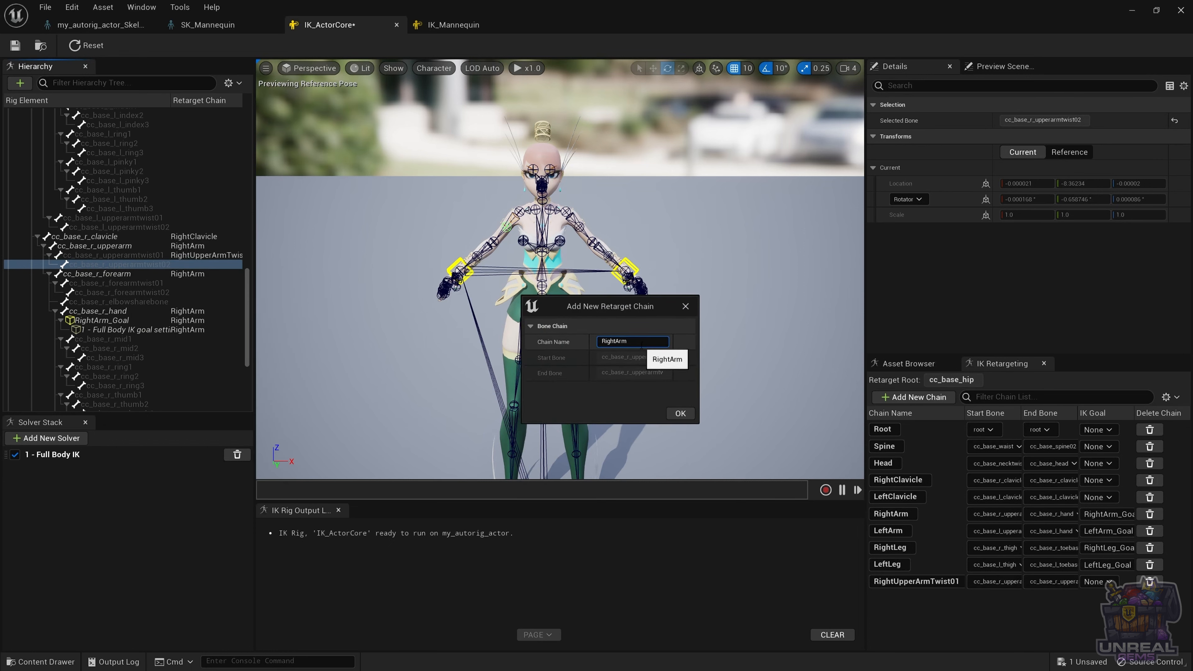
double_click(642, 343)
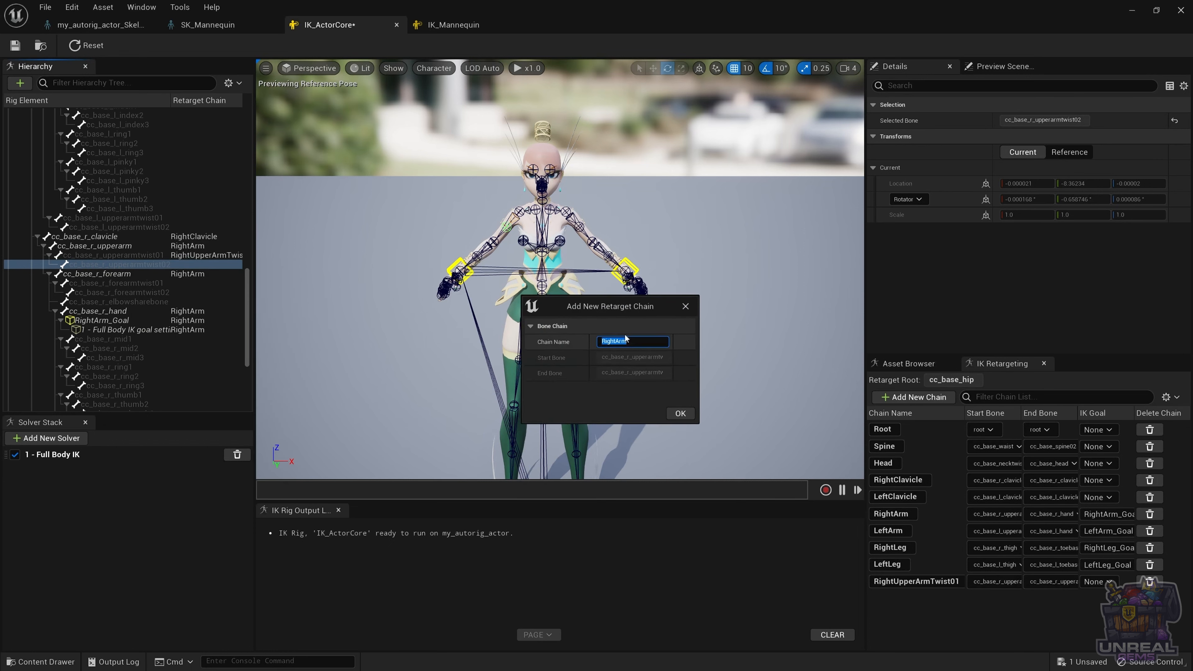
key(ctrl+v)
key(BackSpace)
text(2)
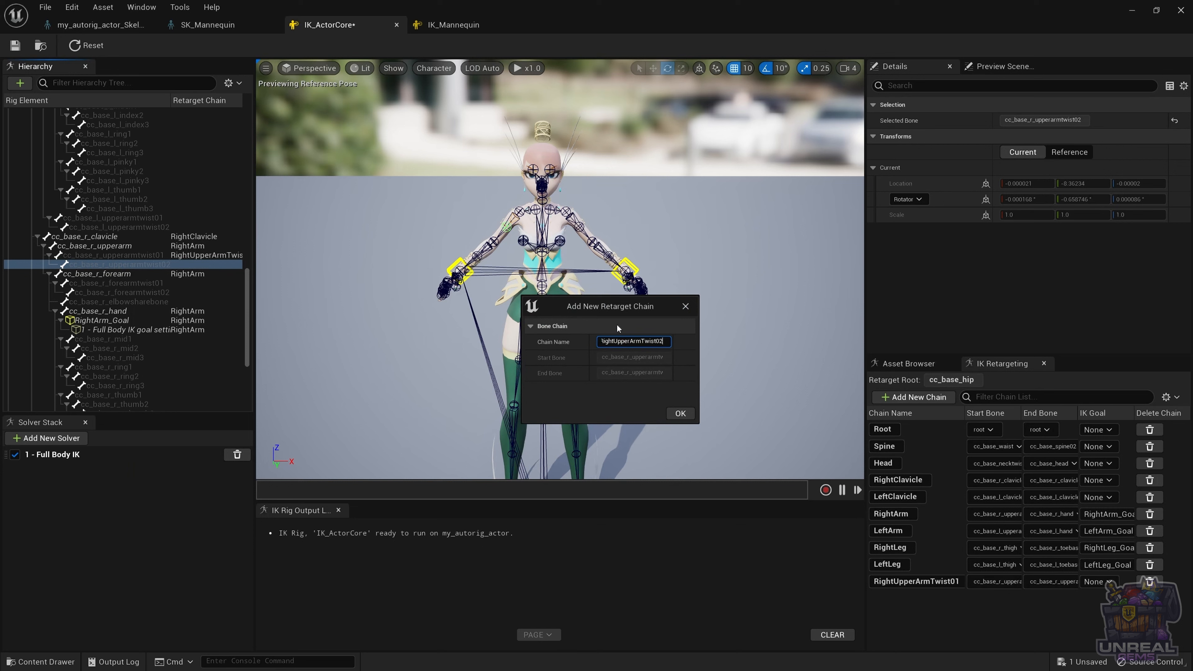
click(678, 413)
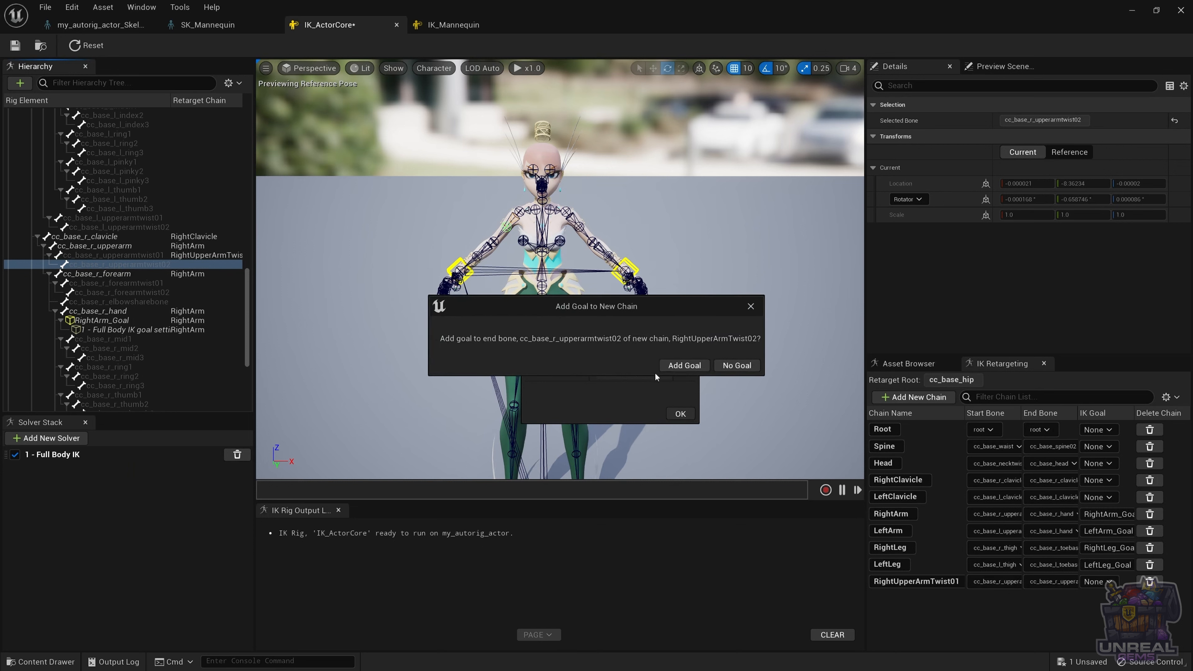
click(745, 367)
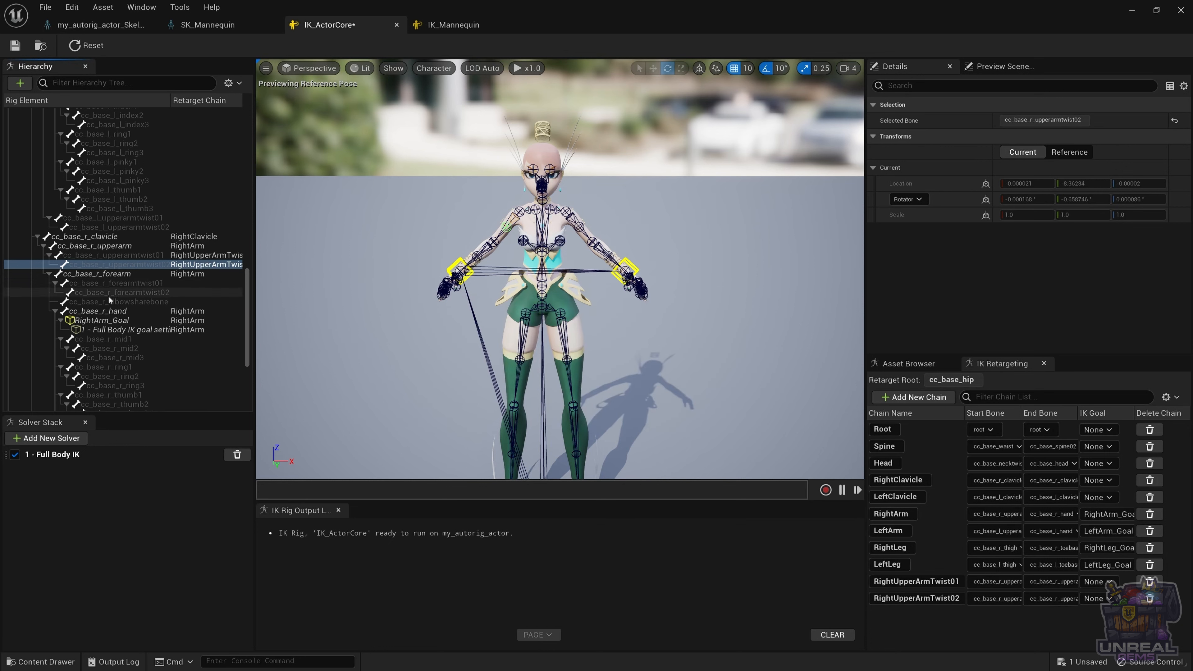
Create a retarget chain named RightLowerArmTwist01 from the cc_base_r_forearmtwist01 bone, copying the chain name and adding no goal.
click(156, 283)
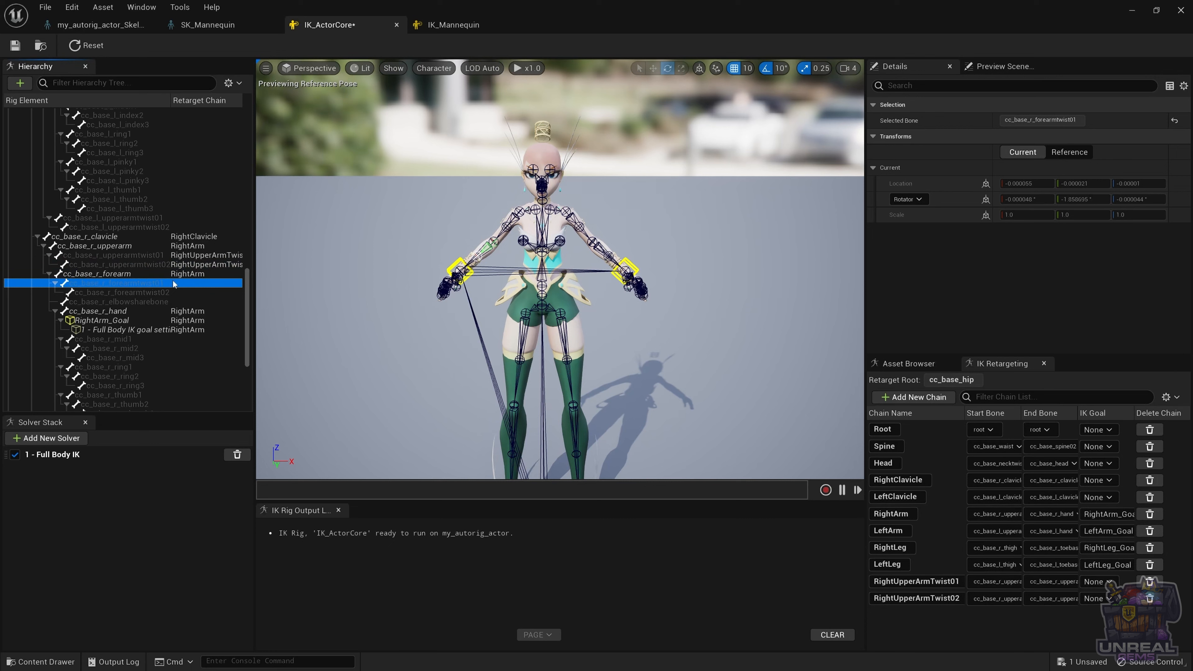
right_click(148, 284)
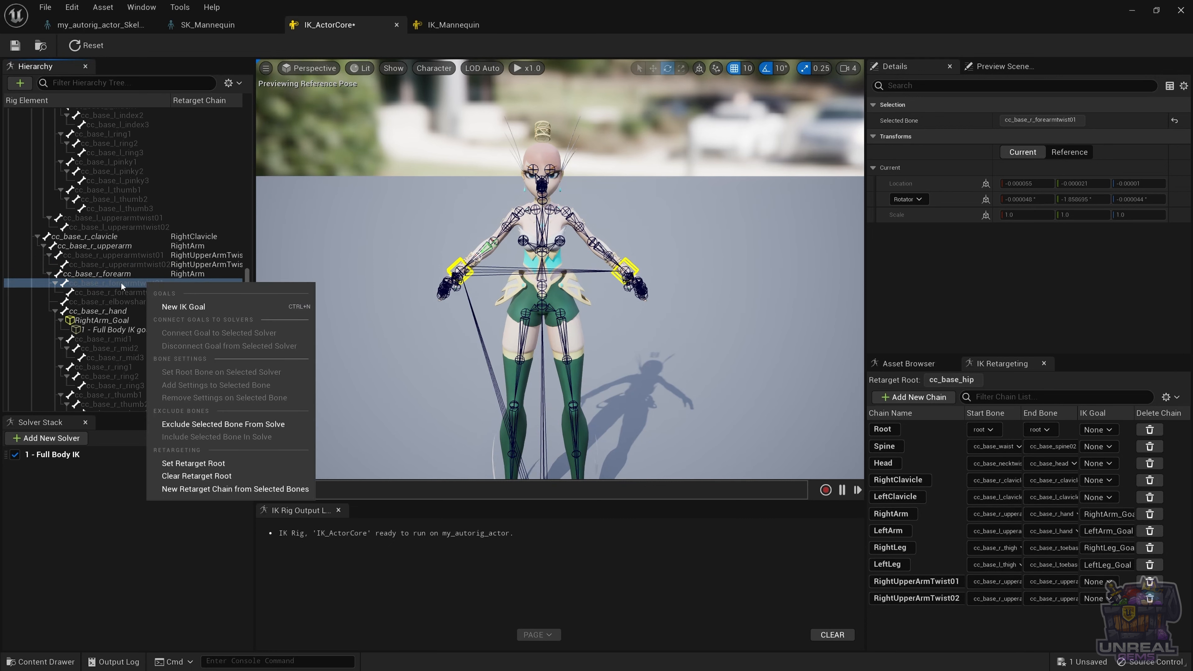
click(226, 490)
click(632, 342)
click(630, 342)
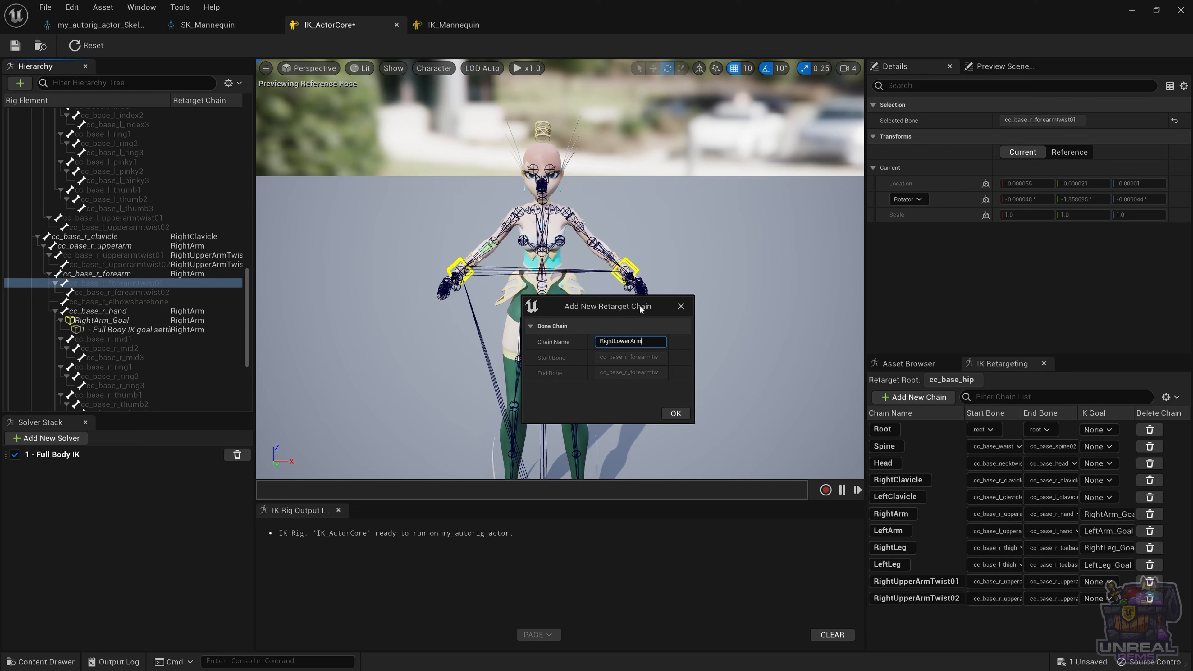
text(01)
key(ctrl+a)
key(ctrl+c)
click(678, 420)
click(721, 367)
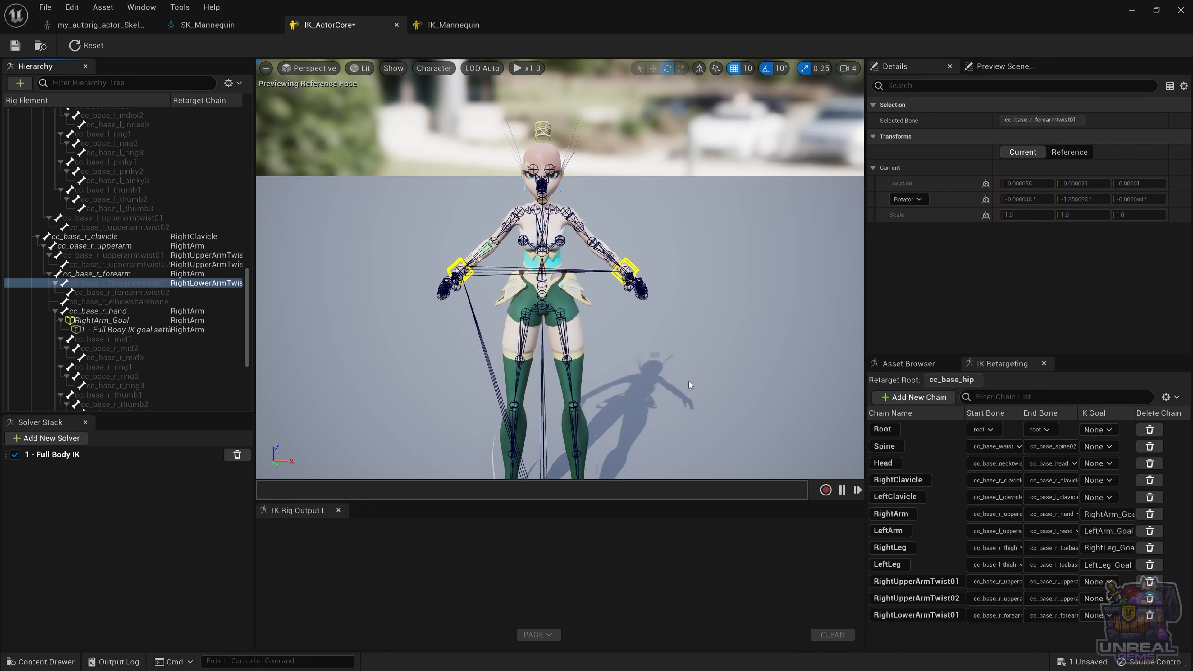
Create a retarget chain named RightLowerArmTwist02 from the cc_base_r_forearmtwist02 bone, without adding a goal.
click(141, 291)
right_click(141, 291)
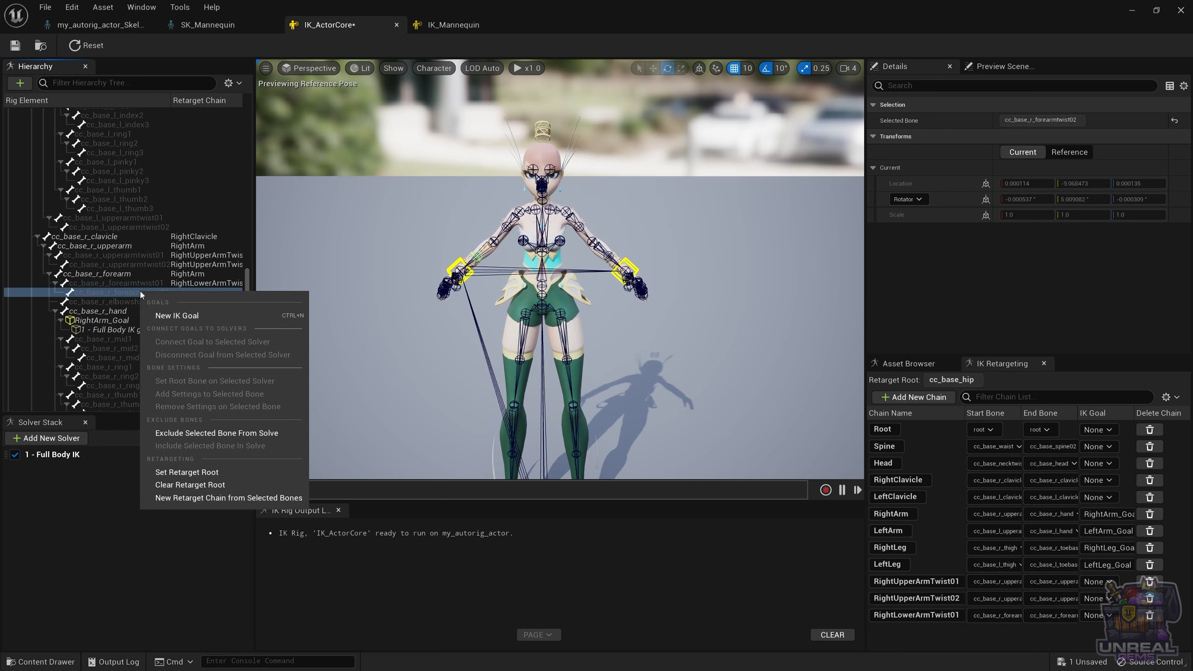
click(251, 497)
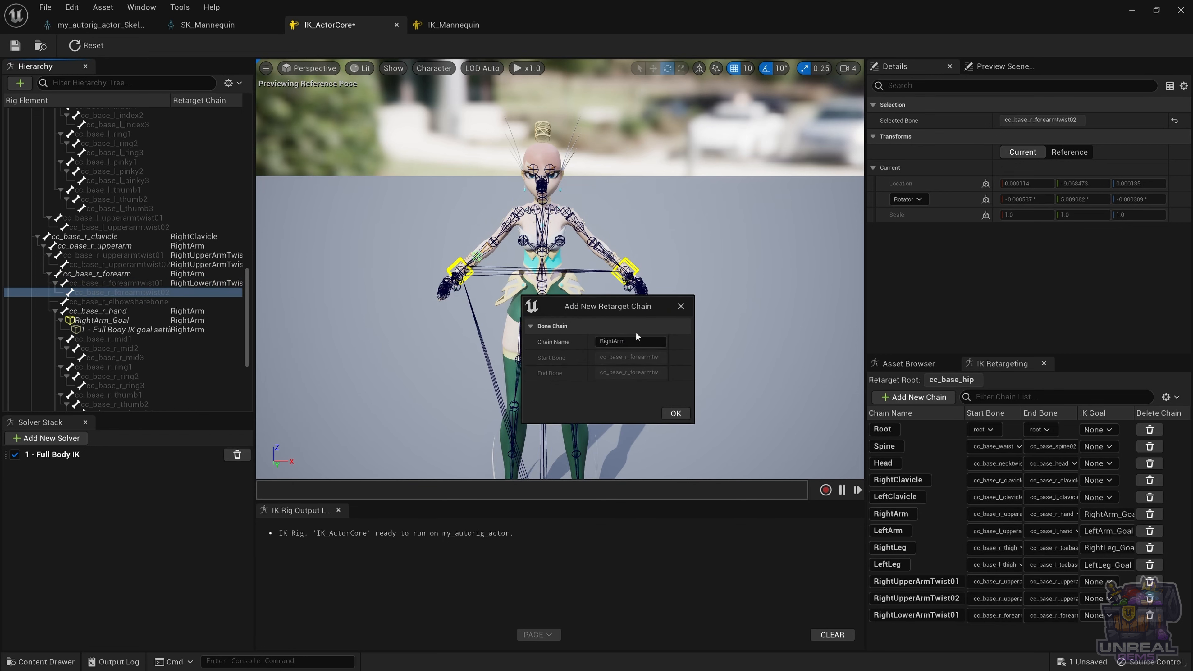
click(631, 341)
key(ctrl+v)
key(BackSpace)
text(2)
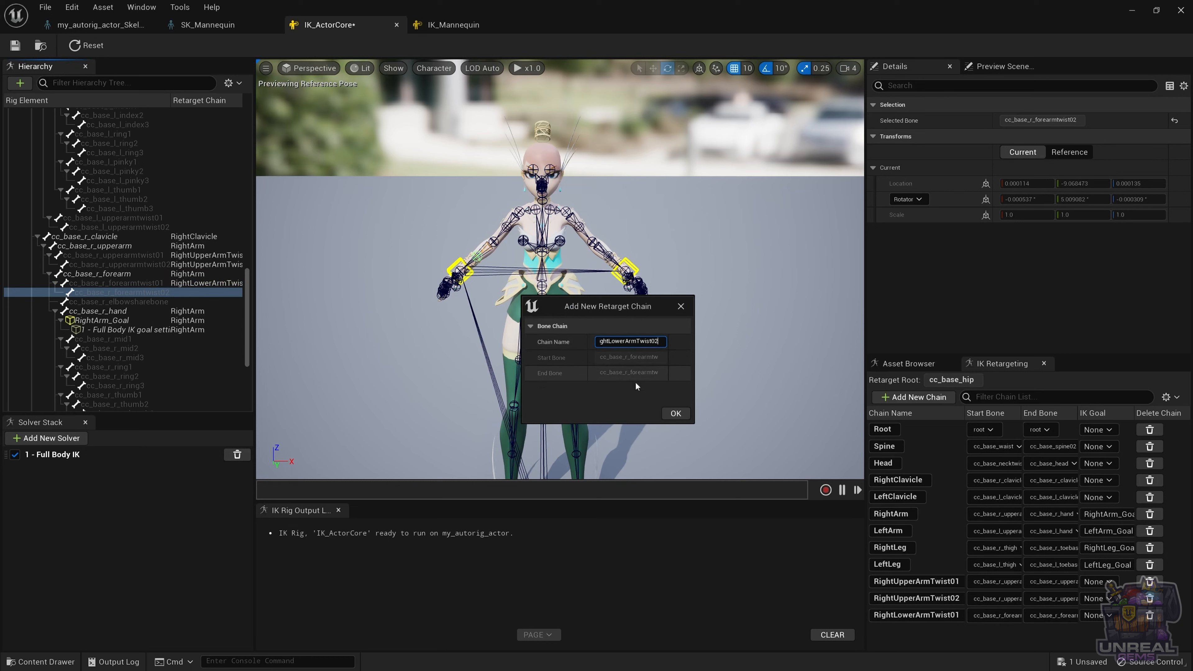
click(675, 414)
click(733, 367)
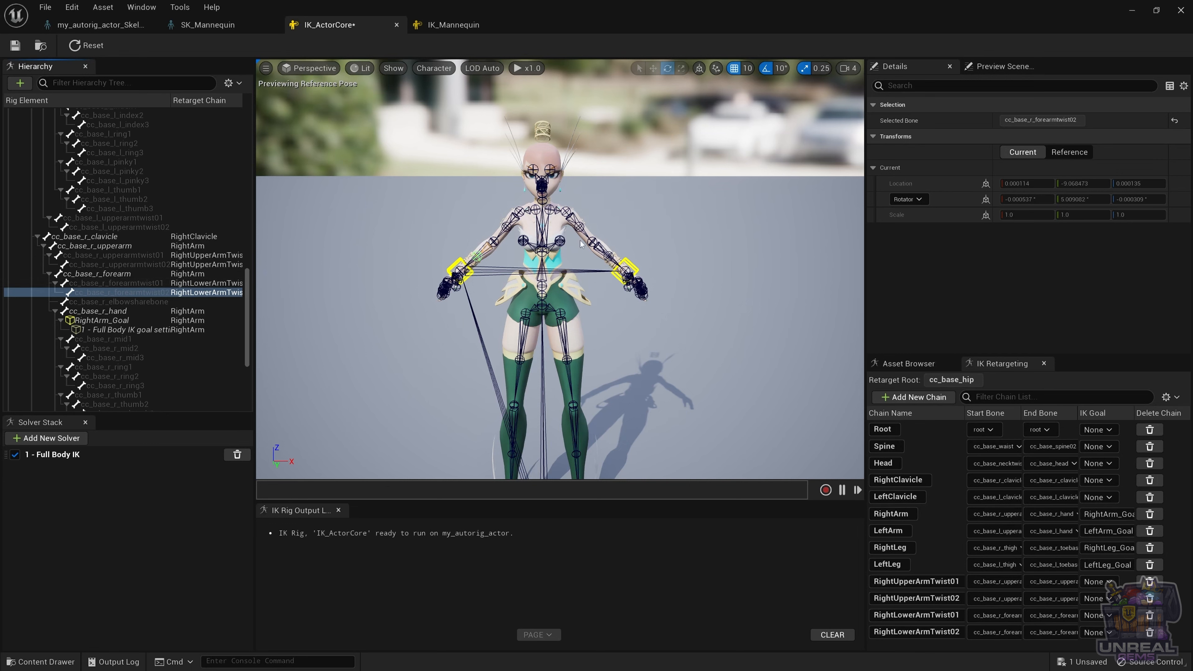
Create a retarget chain named LeftUpperArmTwist01 from the cc_base_l_upperarmtwist01 bone, copying the chain name and adding no goal.
click(581, 227)
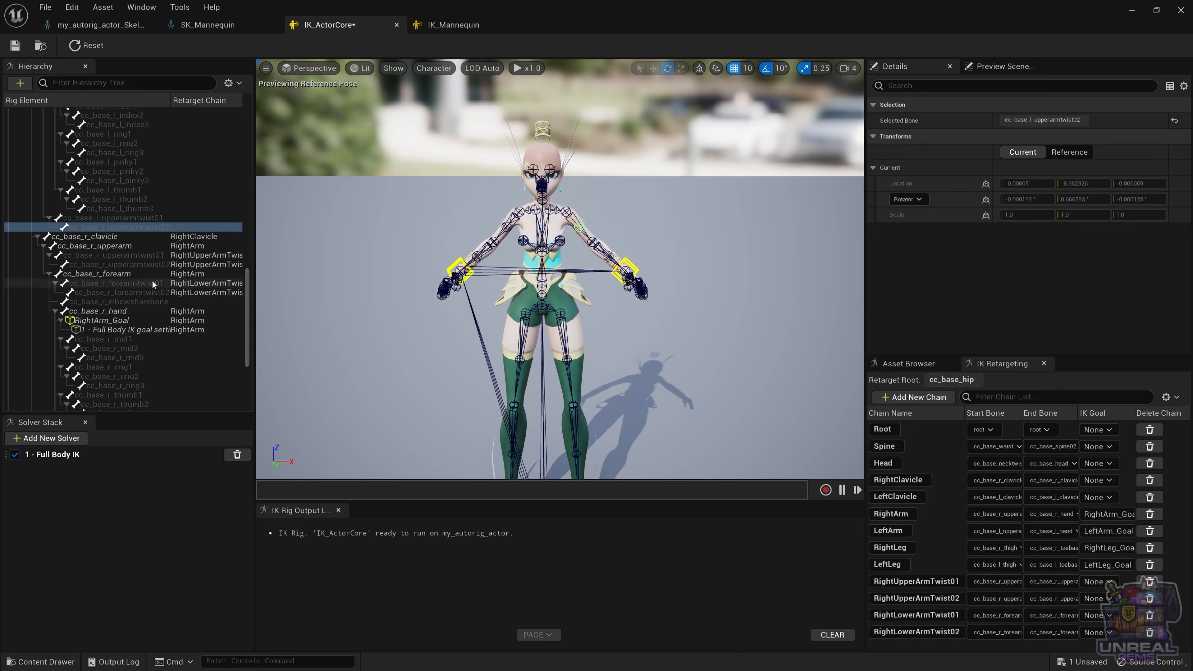
scroll(136, 263, up, 1)
click(142, 236)
right_click(143, 236)
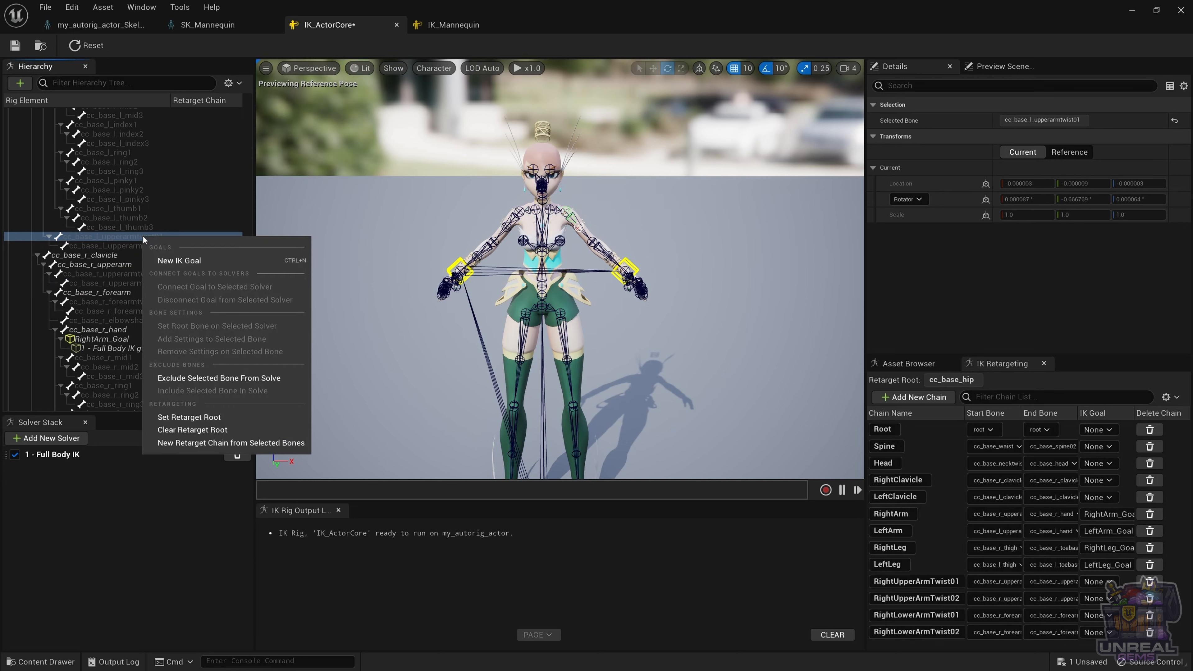
click(209, 443)
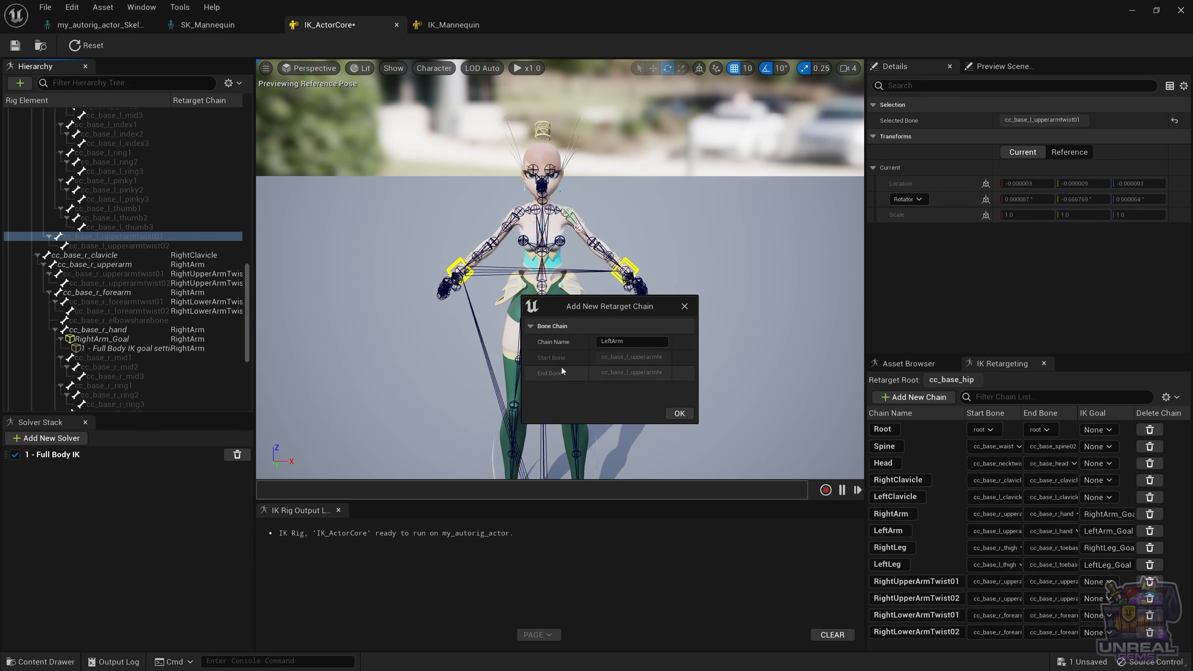
text(LeftArm)
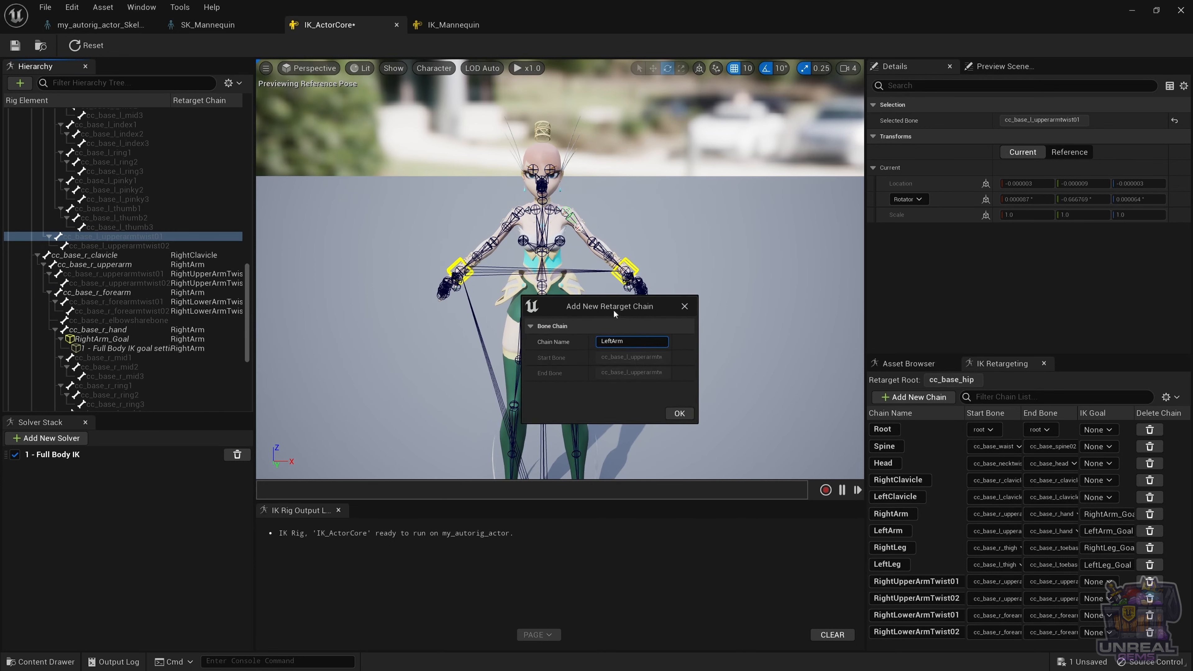
text(Upper)
text(Twist01)
key(ctrl+a)
key(ctrl+c)
click(680, 415)
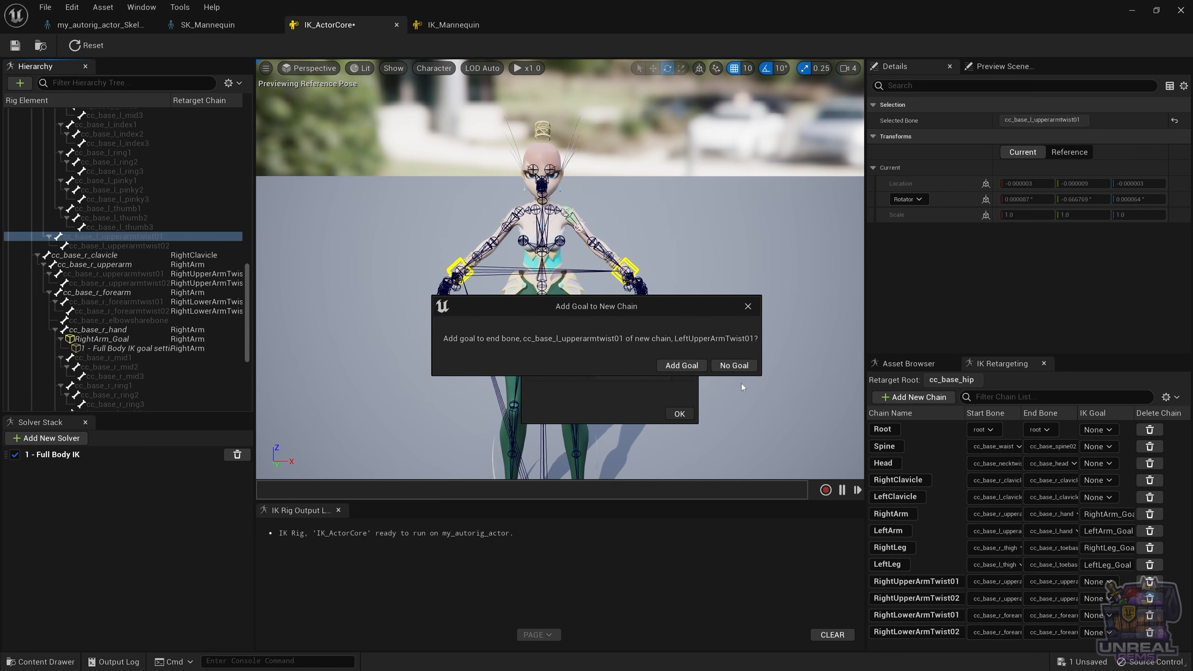
click(739, 373)
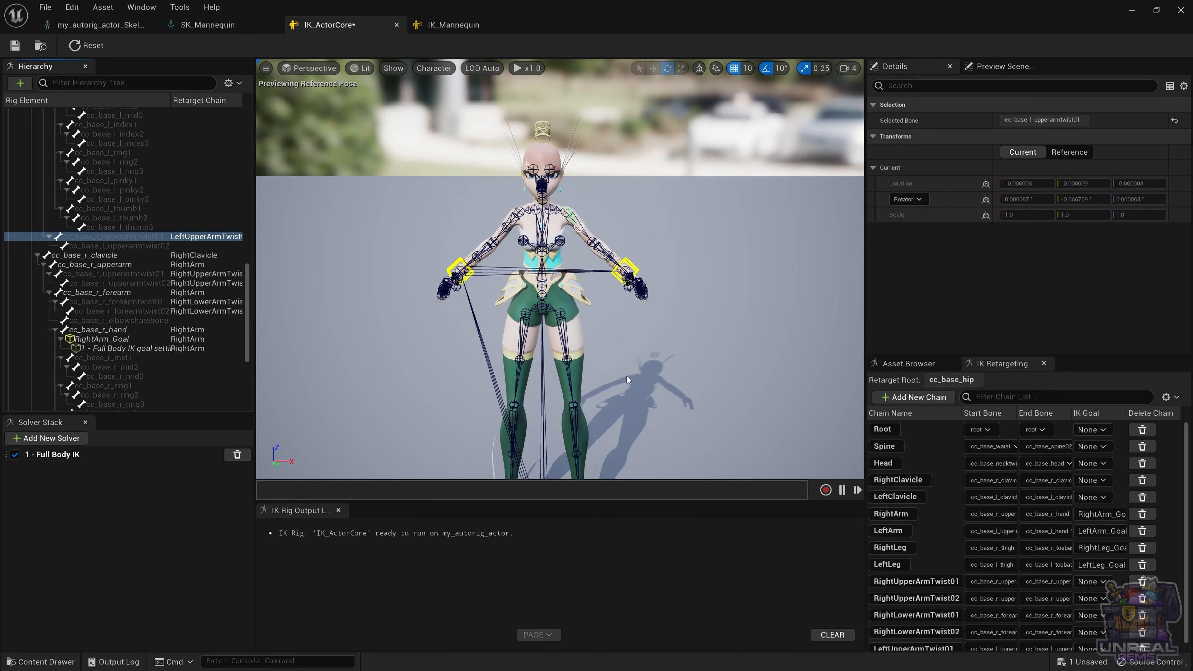
Create a retarget chain named LeftUpperArmTwist02 from the cc_base_l_upperarmtwist02 bone, without adding a goal.
click(138, 247)
right_click(138, 247)
click(228, 455)
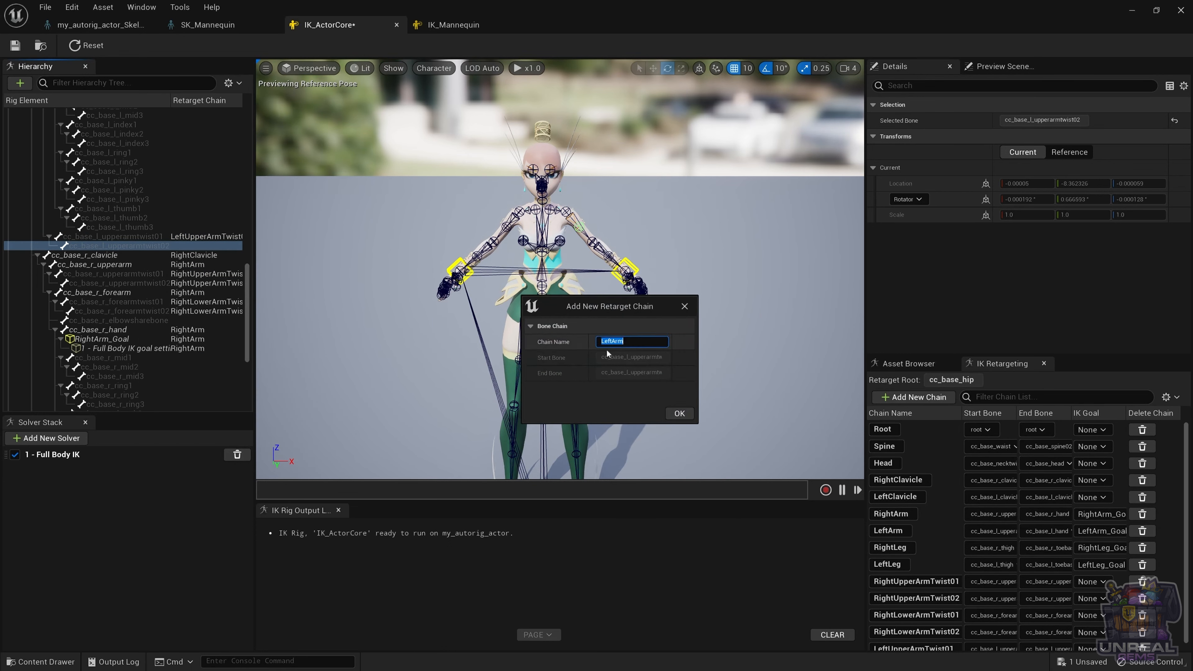
key(ctrl+v)
text(2)
click(692, 418)
click(737, 367)
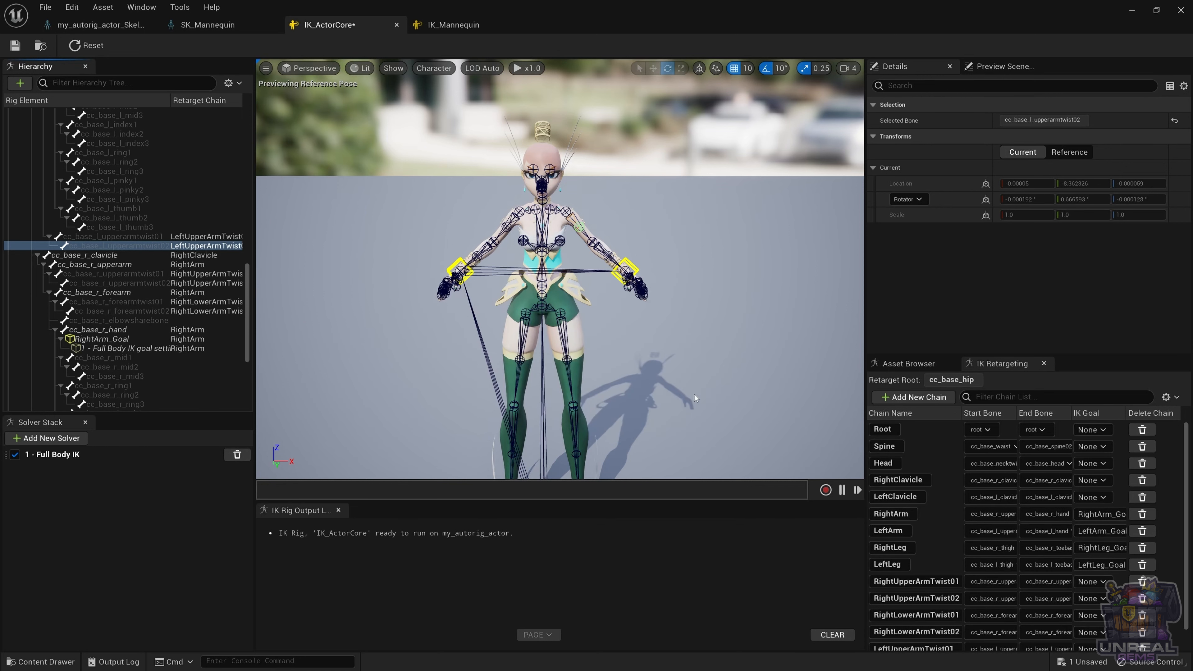
click(129, 276)
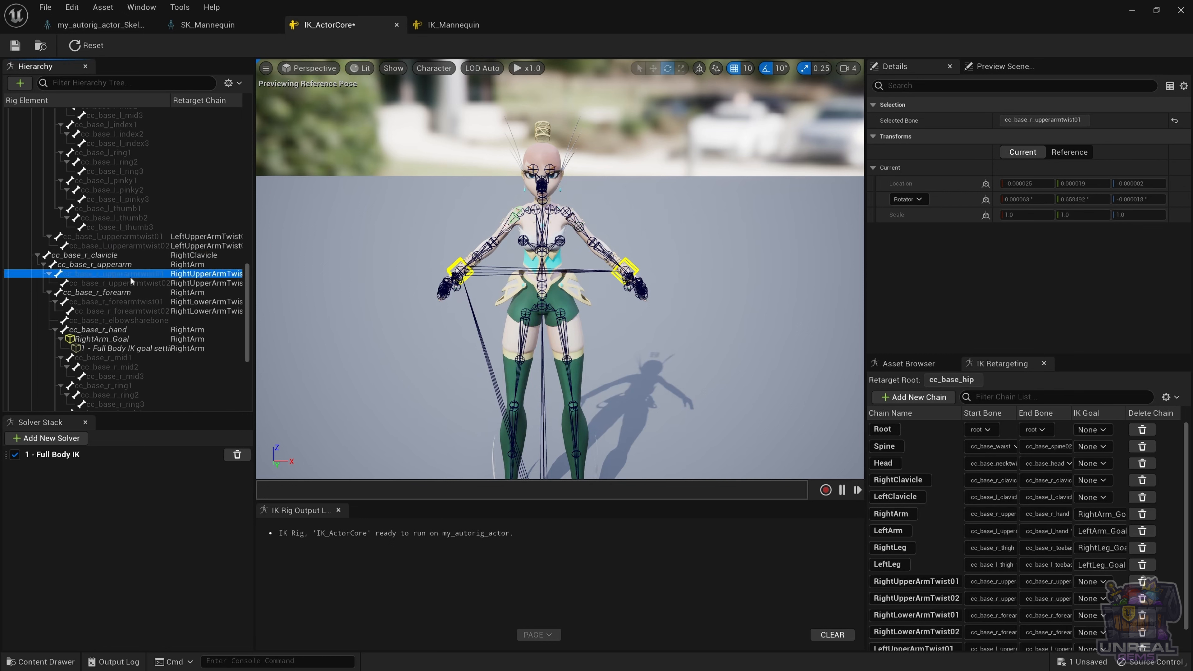
click(153, 283)
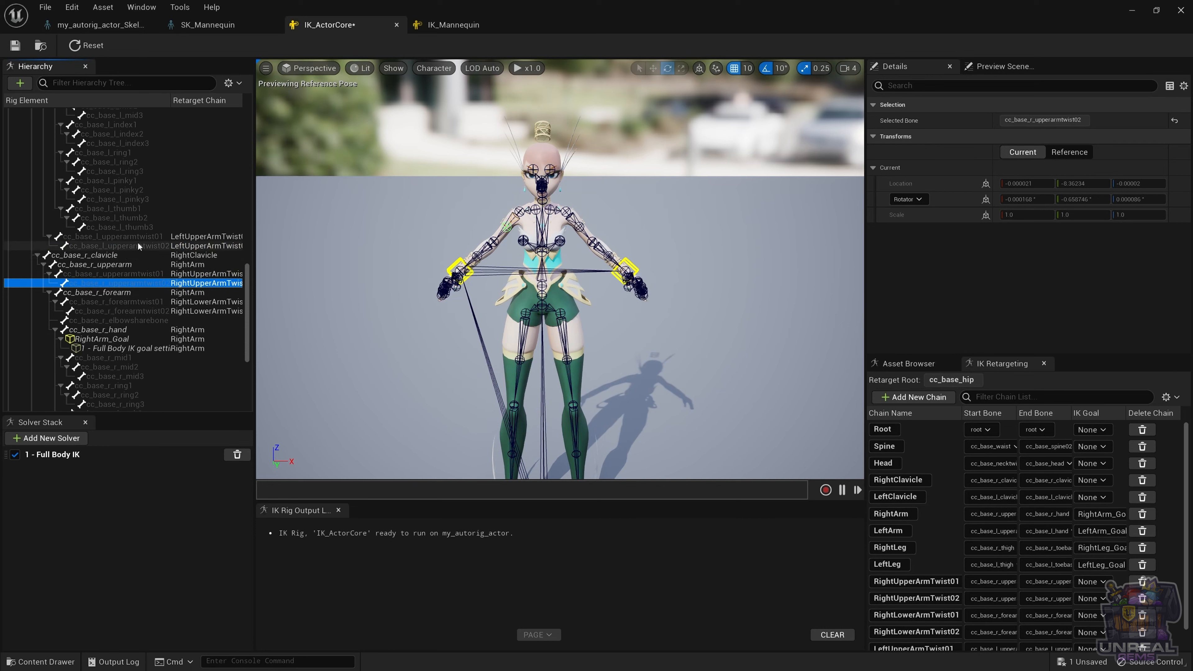
click(123, 237)
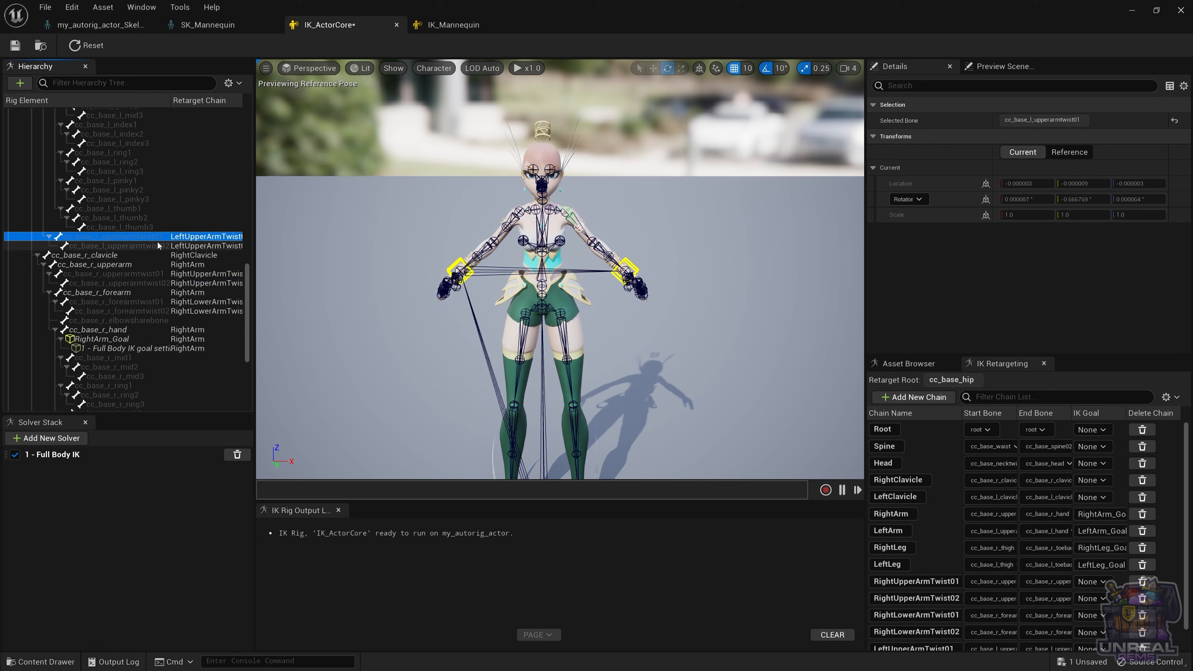
scroll(157, 241, up, 1)
scroll(154, 242, down, 1)
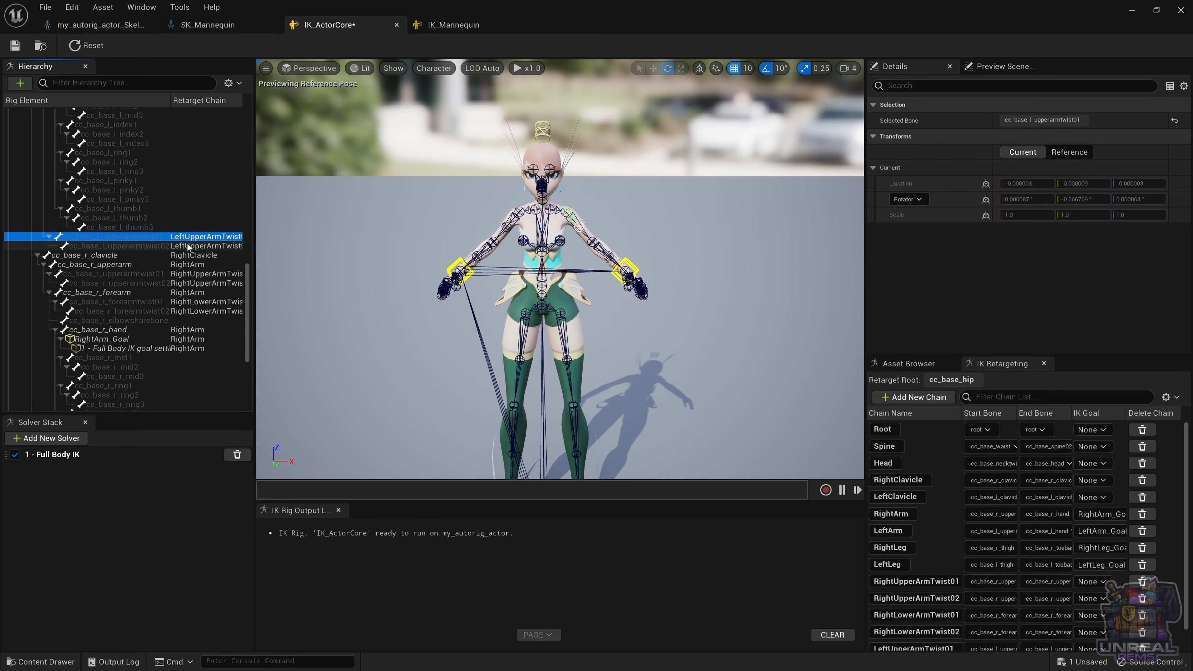
Create a retarget chain named LeftLowerArmTwist01 from the cc_base_l_forearmtwist01 bone, without adding a goal.
click(601, 248)
click(160, 274)
click(138, 266)
right_click(136, 266)
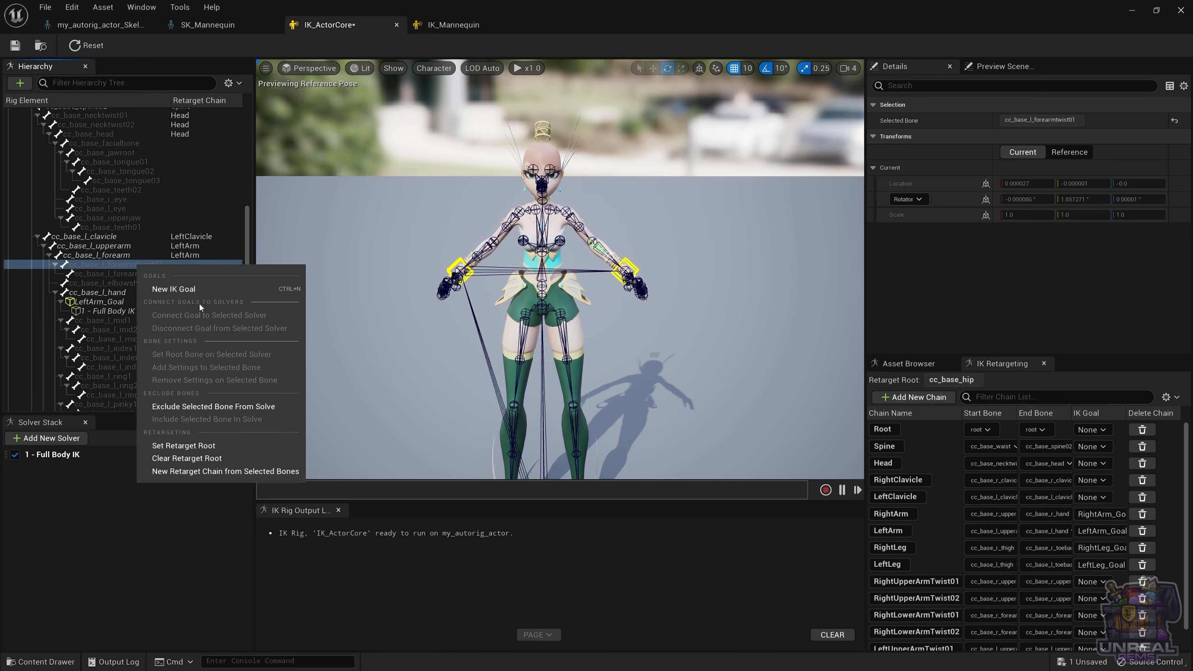
click(197, 469)
key(ctrl+v)
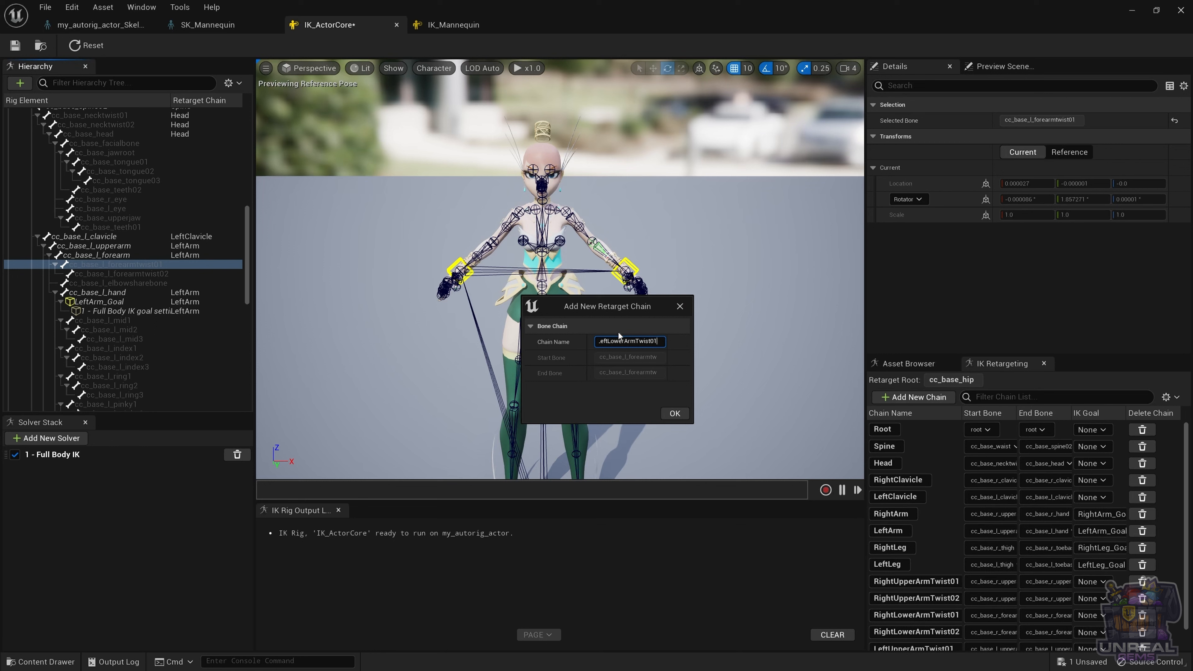
click(679, 416)
click(731, 366)
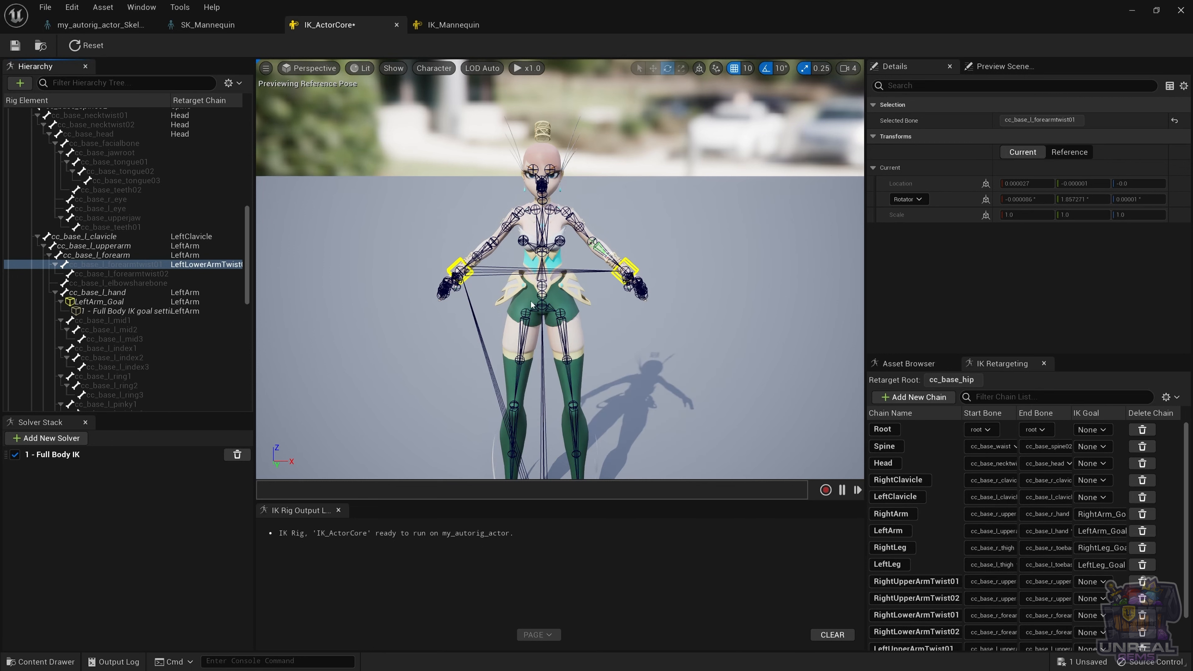
Create a retarget chain named LeftLowerArmTwist02 from the cc_base_l_forearmtwist02 bone, without adding a goal.
click(140, 276)
right_click(139, 276)
click(228, 484)
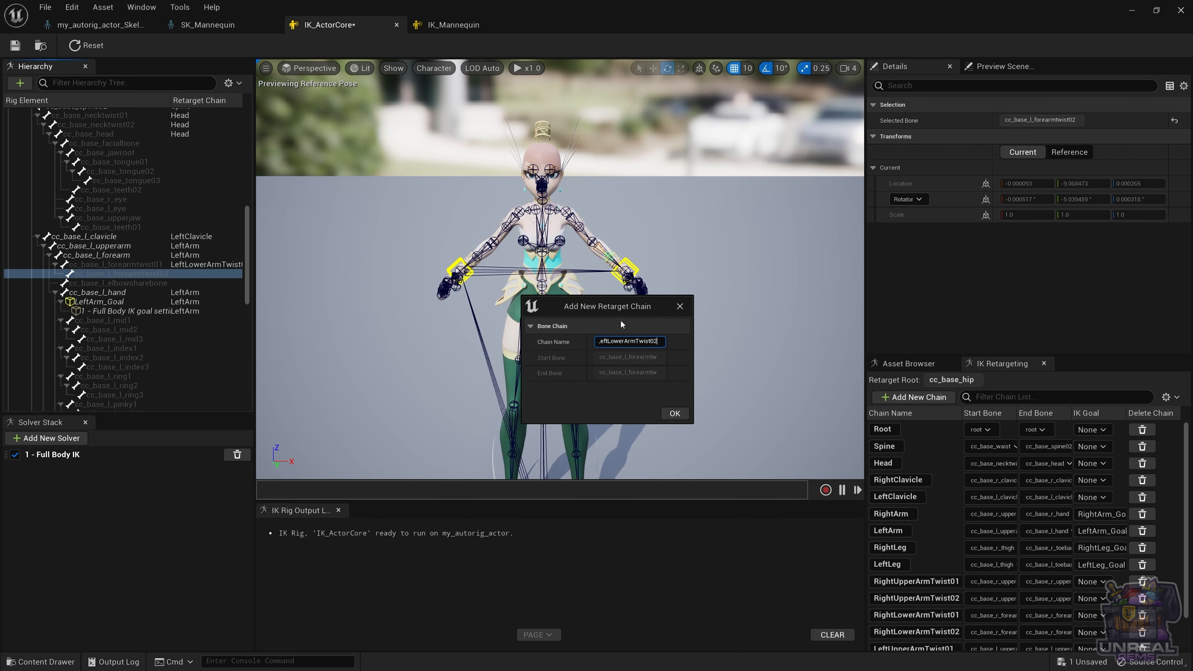
click(678, 416)
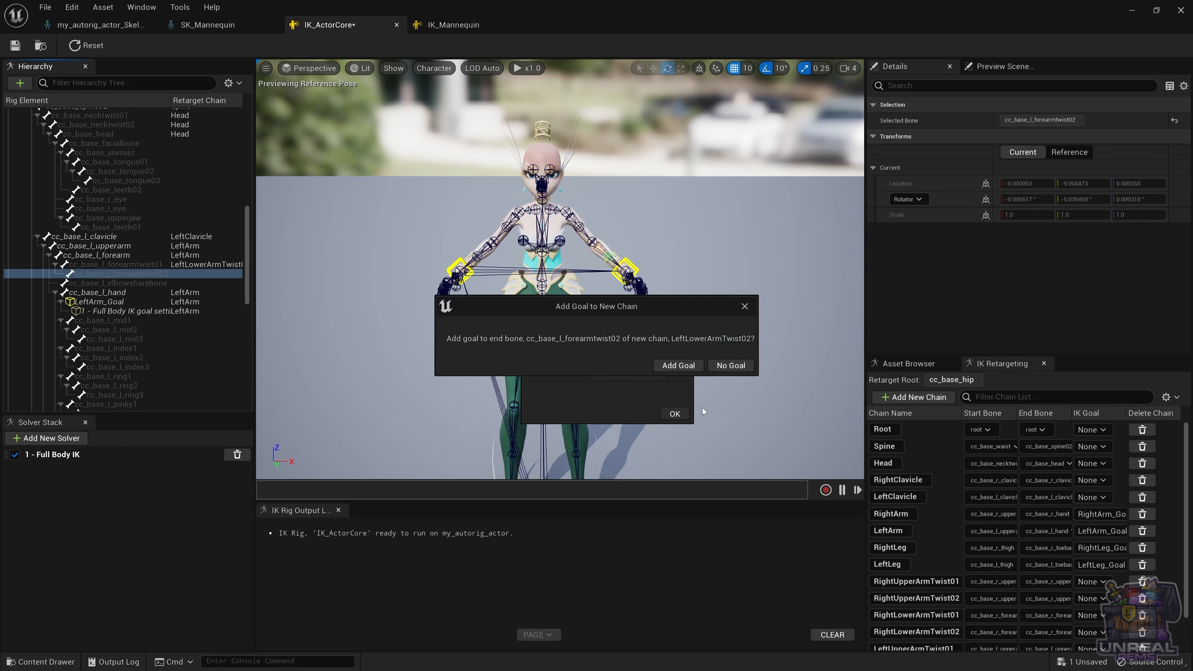
click(731, 365)
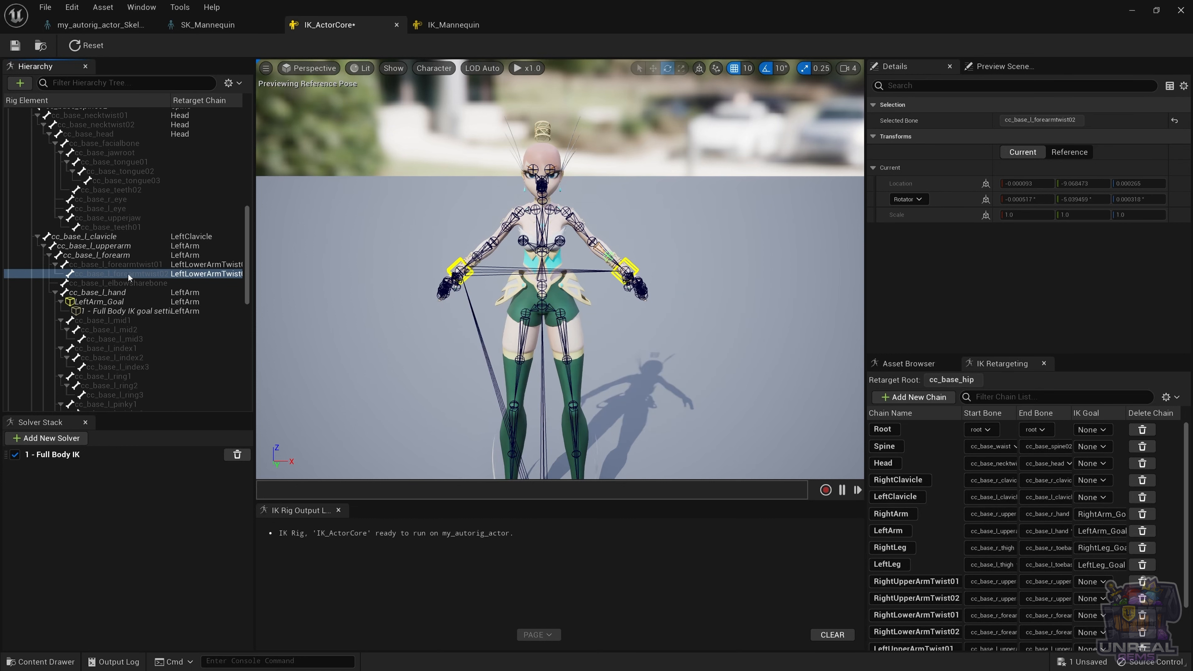
click(126, 265)
click(101, 274)
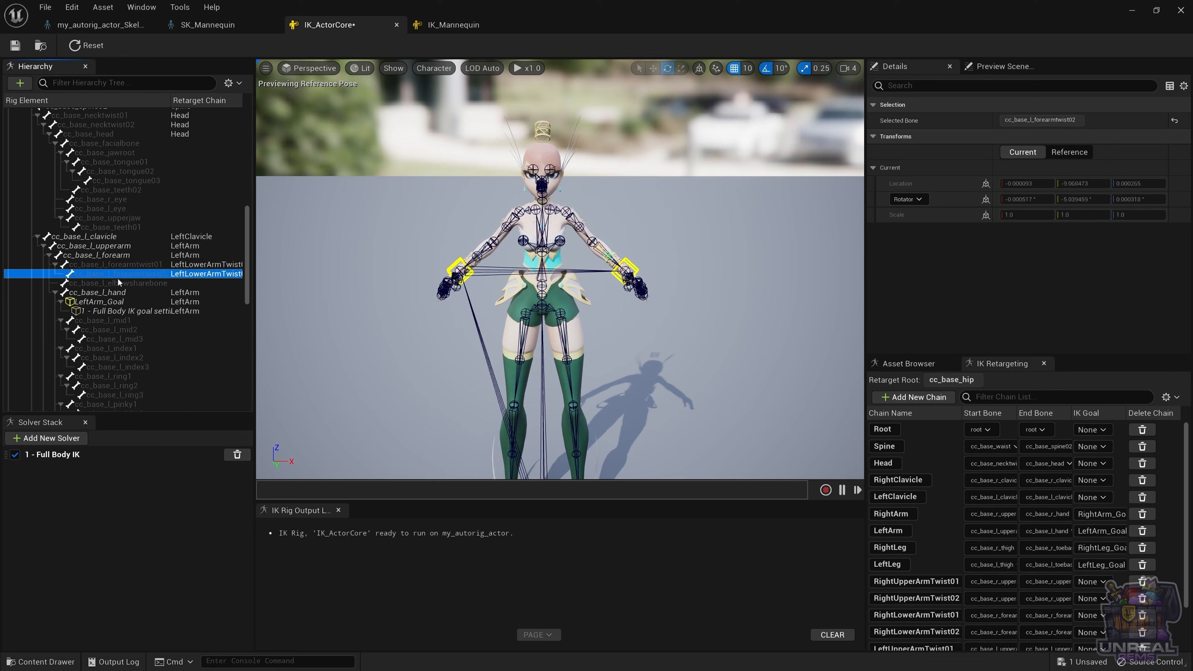
click(127, 265)
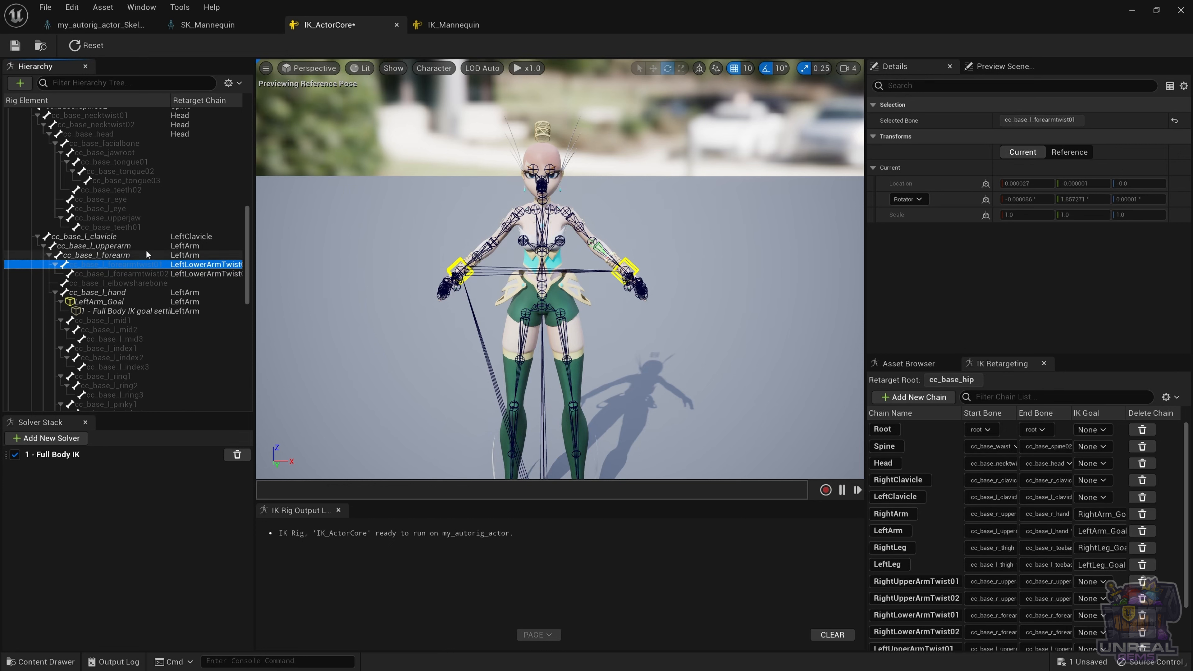
Widen the Hierarchy and its Retarget Chain column so the arm twist chain names can be read in full.
scroll(143, 255, down, 5)
scroll(149, 263, down, 1)
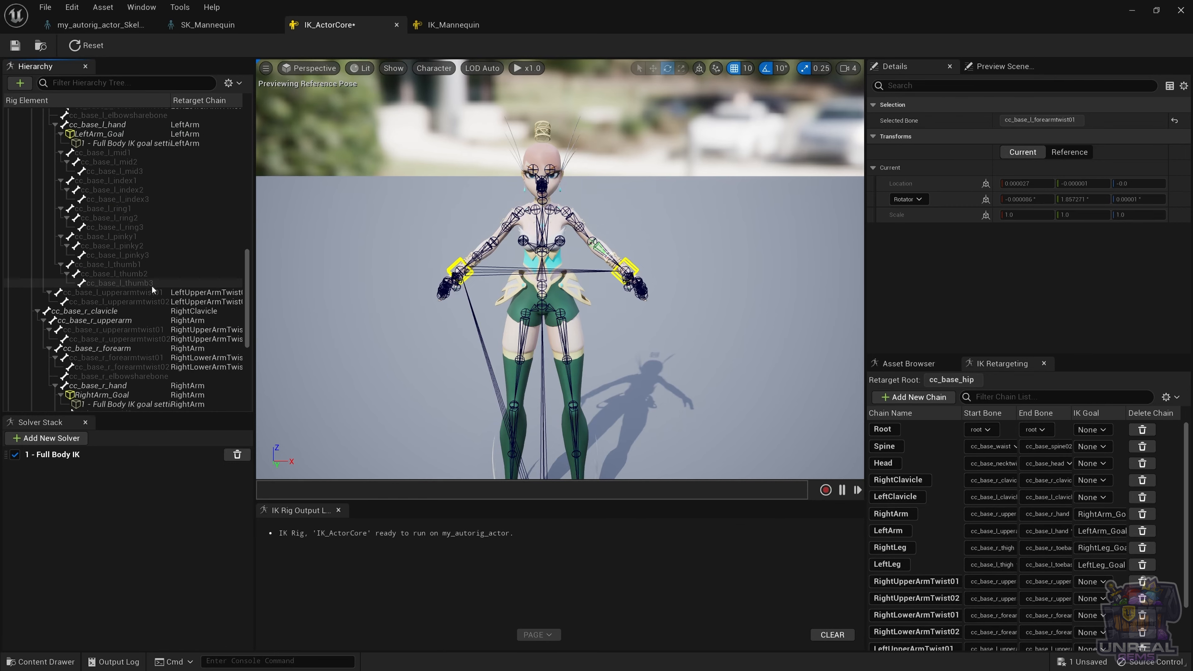
drag(255, 190, 287, 196)
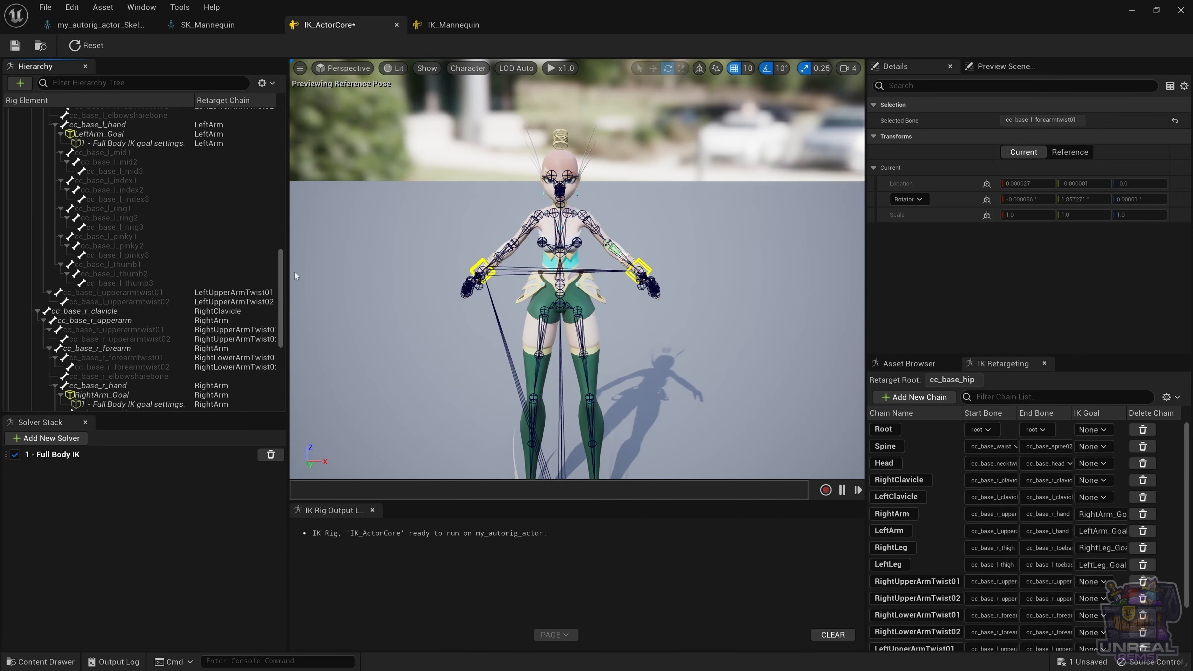
drag(196, 101, 188, 108)
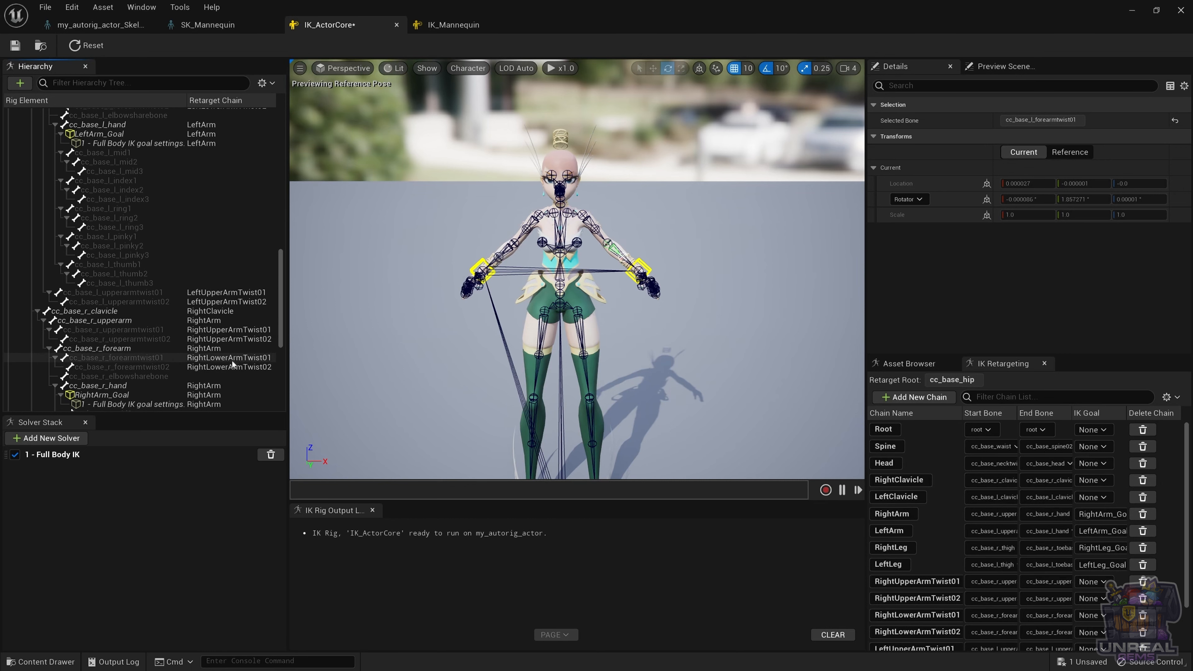
Check the thigh and calf twist chains in IK_Mannequin's retarget chain list, and return to IK_ActorCore.
click(451, 24)
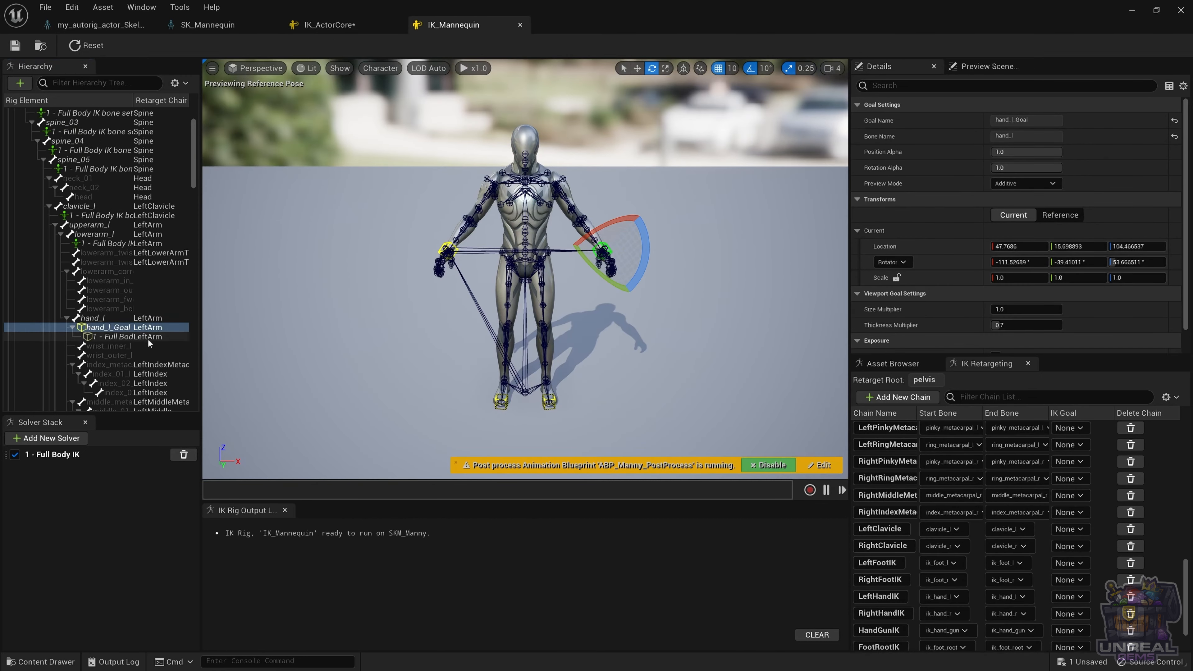
scroll(897, 559, up, 5)
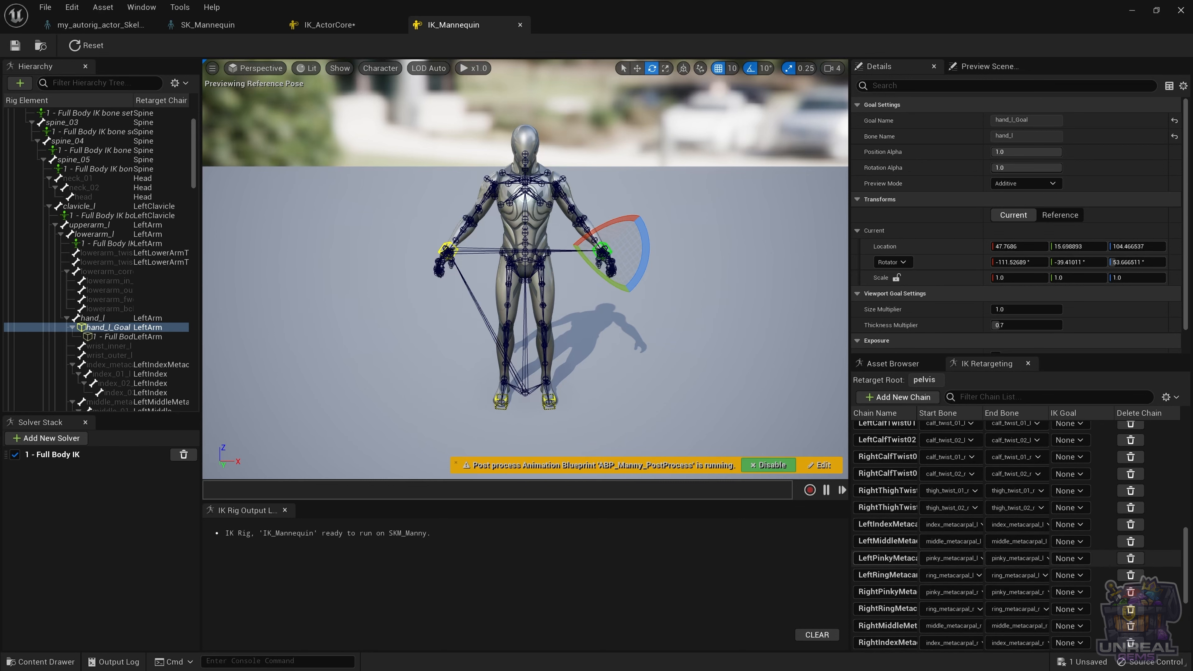
scroll(888, 555, up, 7)
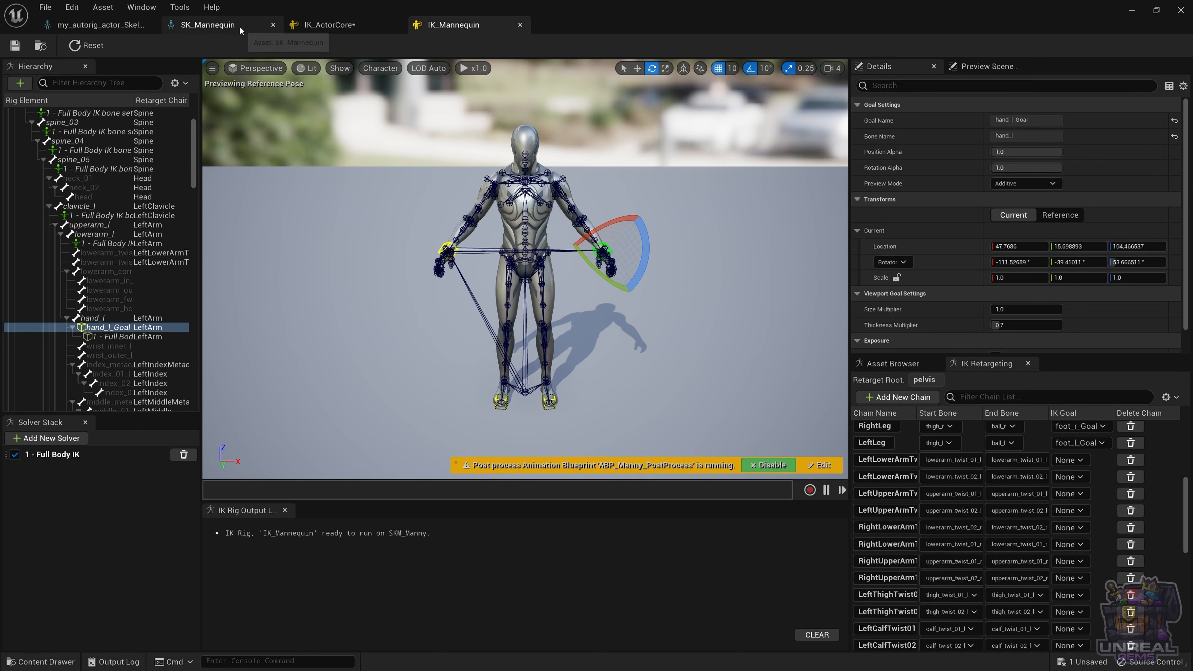
click(332, 25)
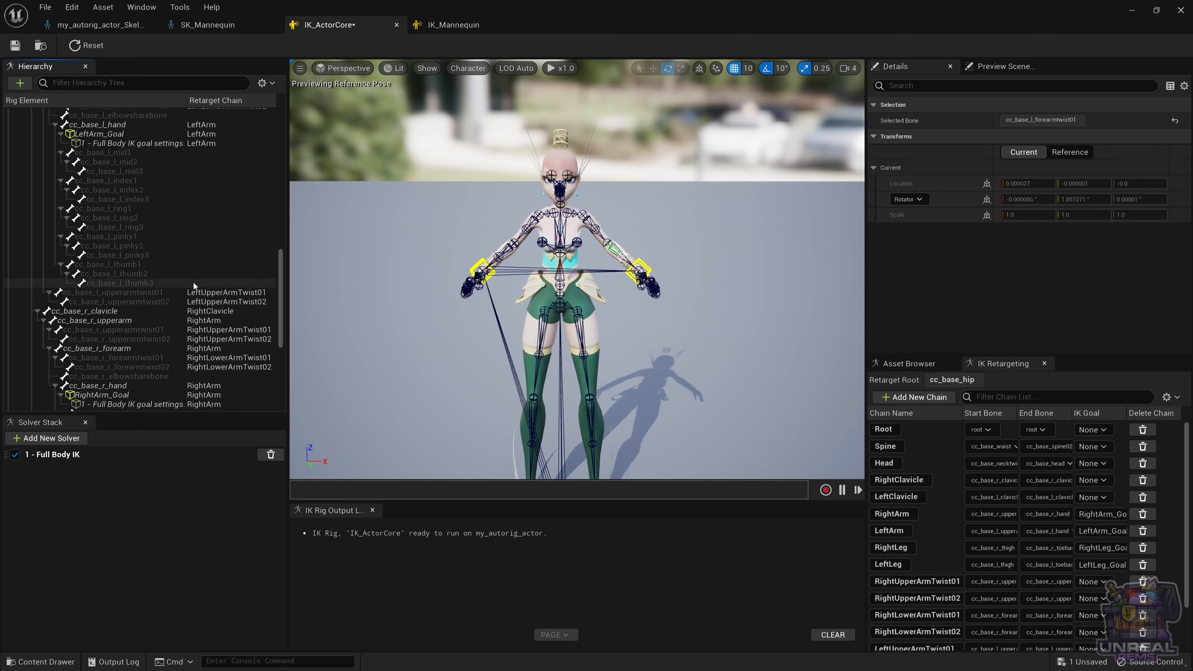
Create a retarget chain named RightThighTwist01 from the cc_base_r_thightwist01 bone, copying the chain name and adding no goal.
scroll(142, 295, up, 10)
click(432, 372)
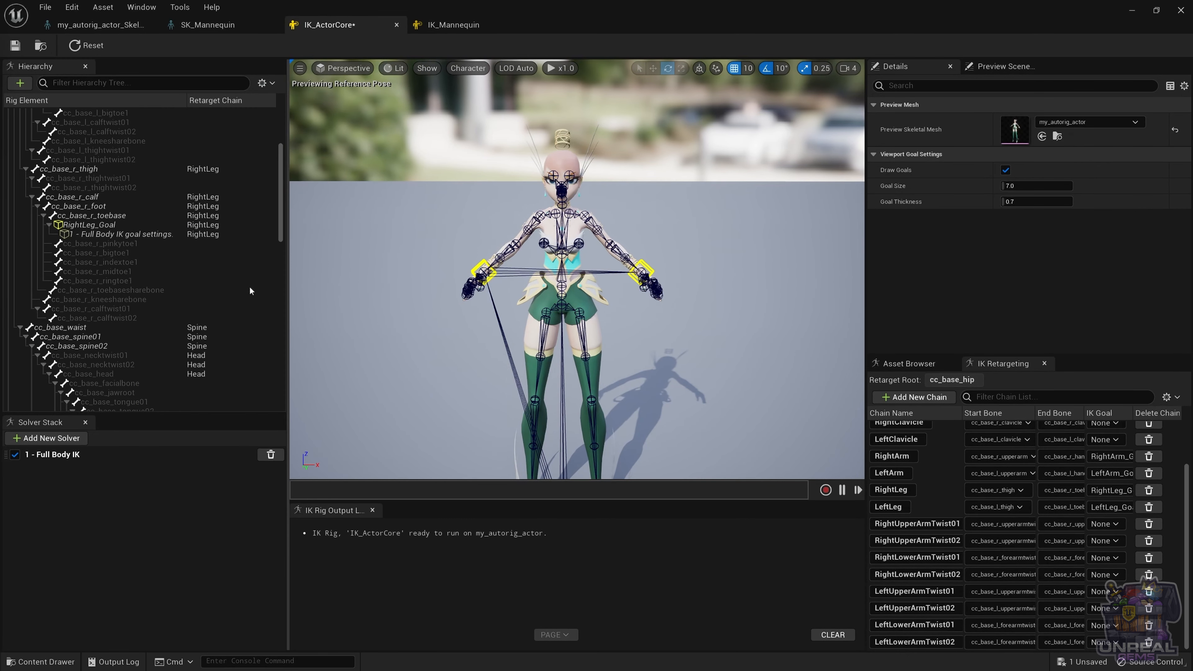
click(542, 339)
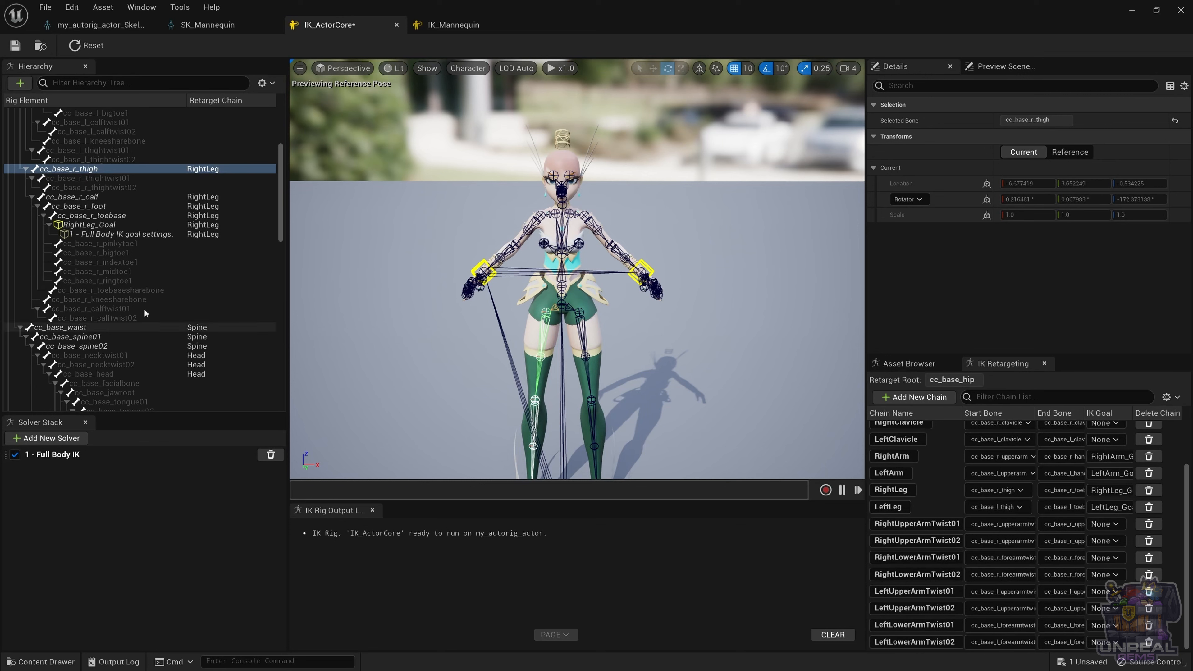
click(115, 179)
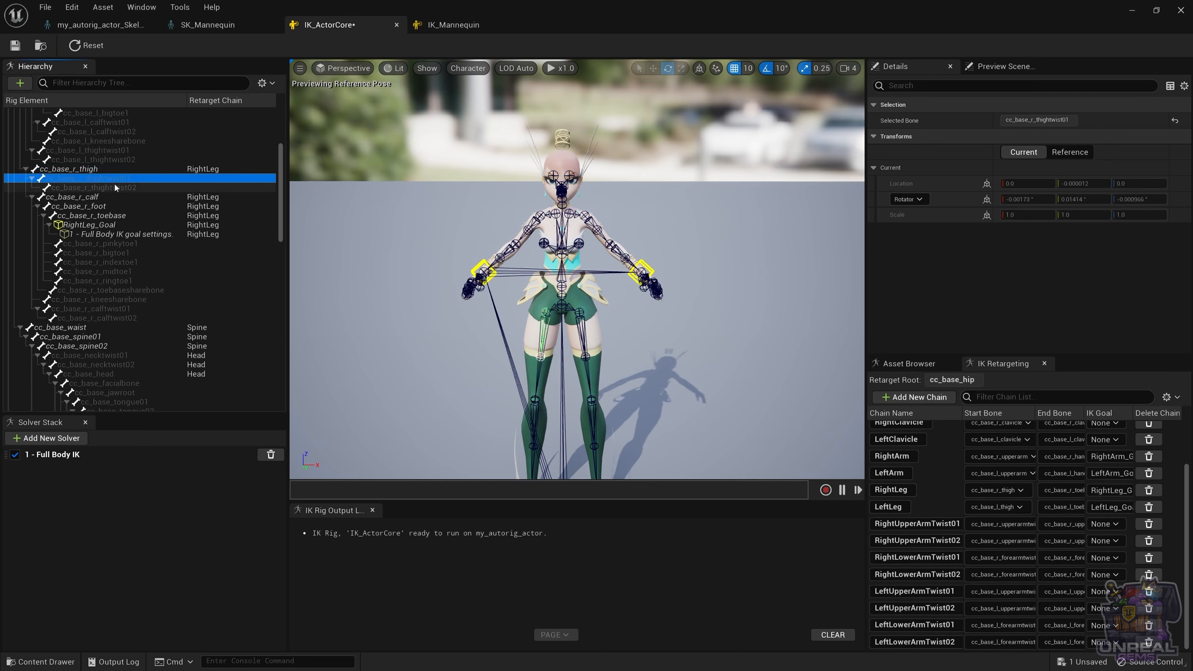
right_click(116, 183)
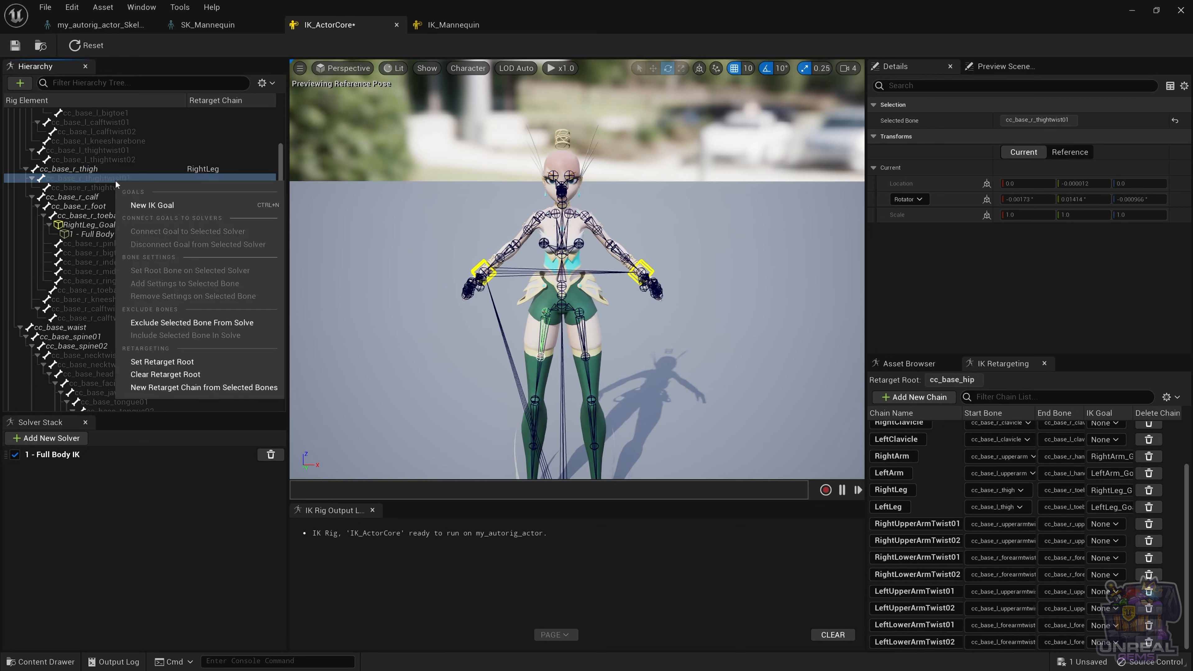
click(198, 388)
click(623, 343)
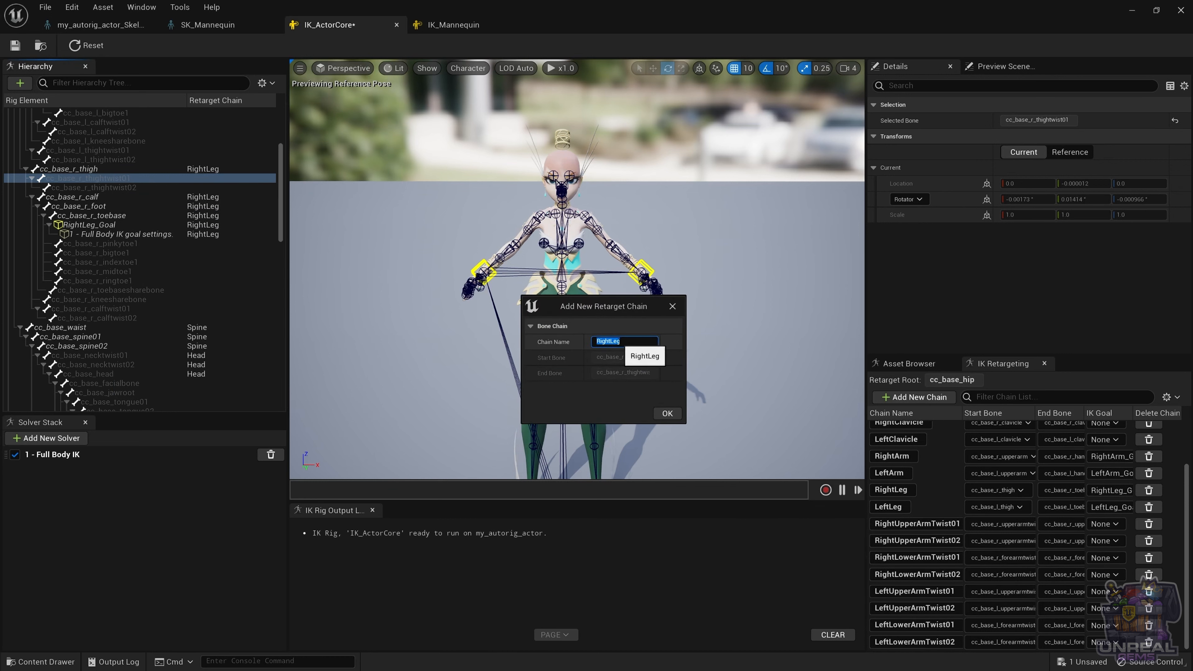
click(640, 345)
key(BackSpace)
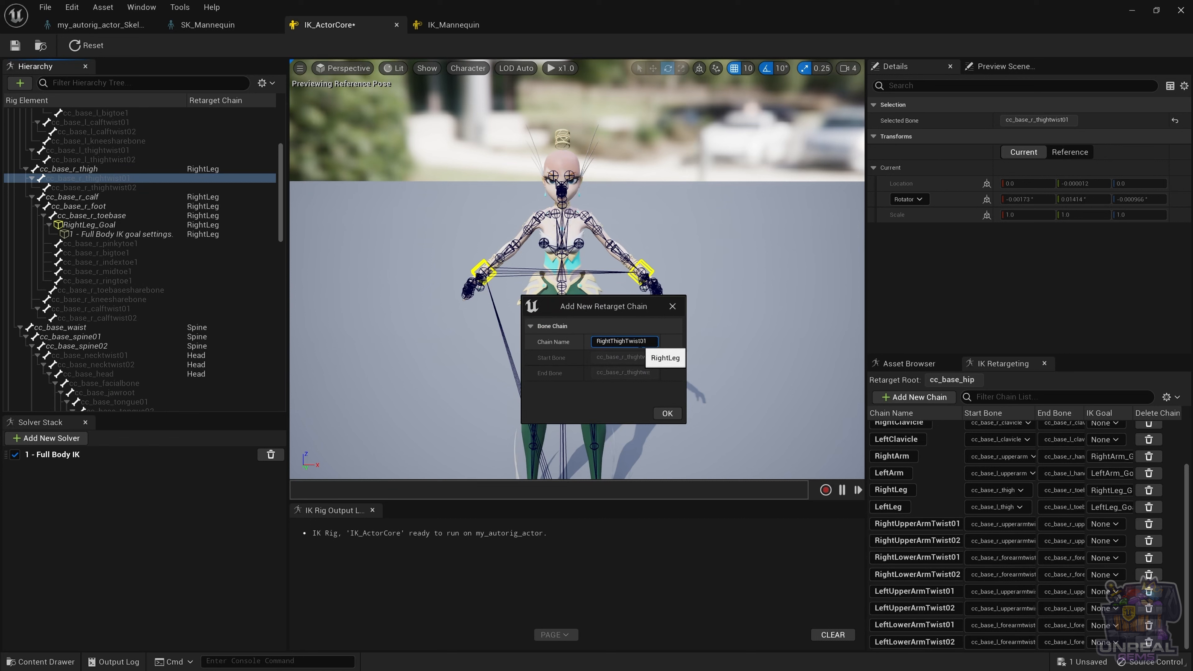
key(ctrl+a)
key(ctrl+c)
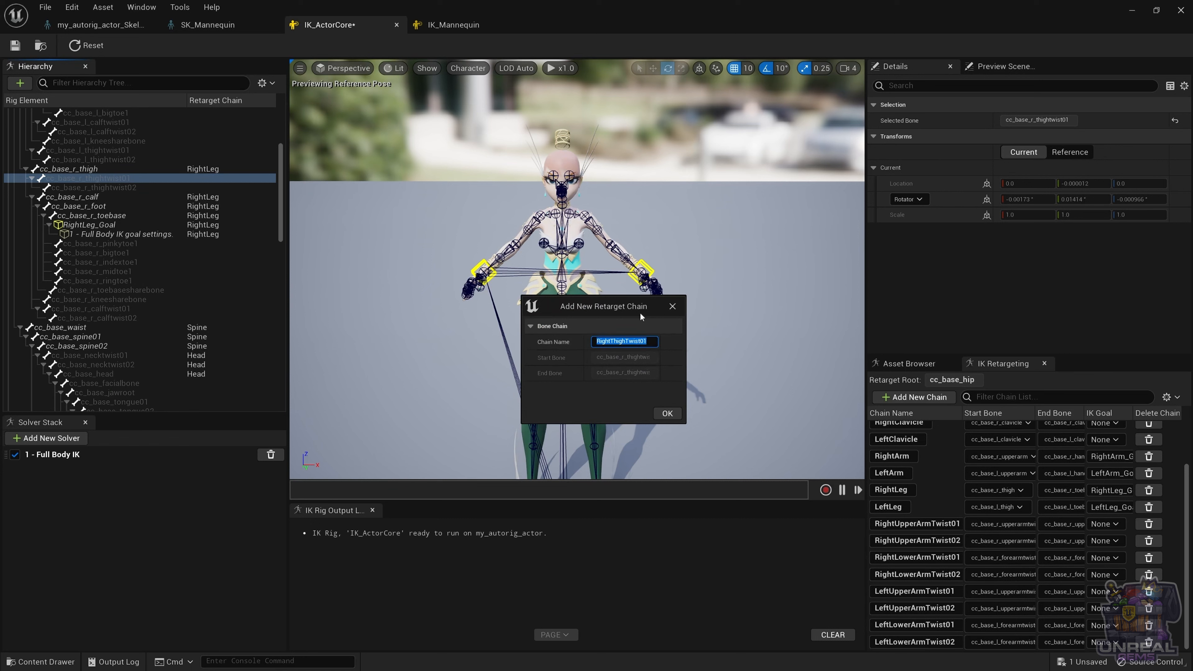
click(668, 413)
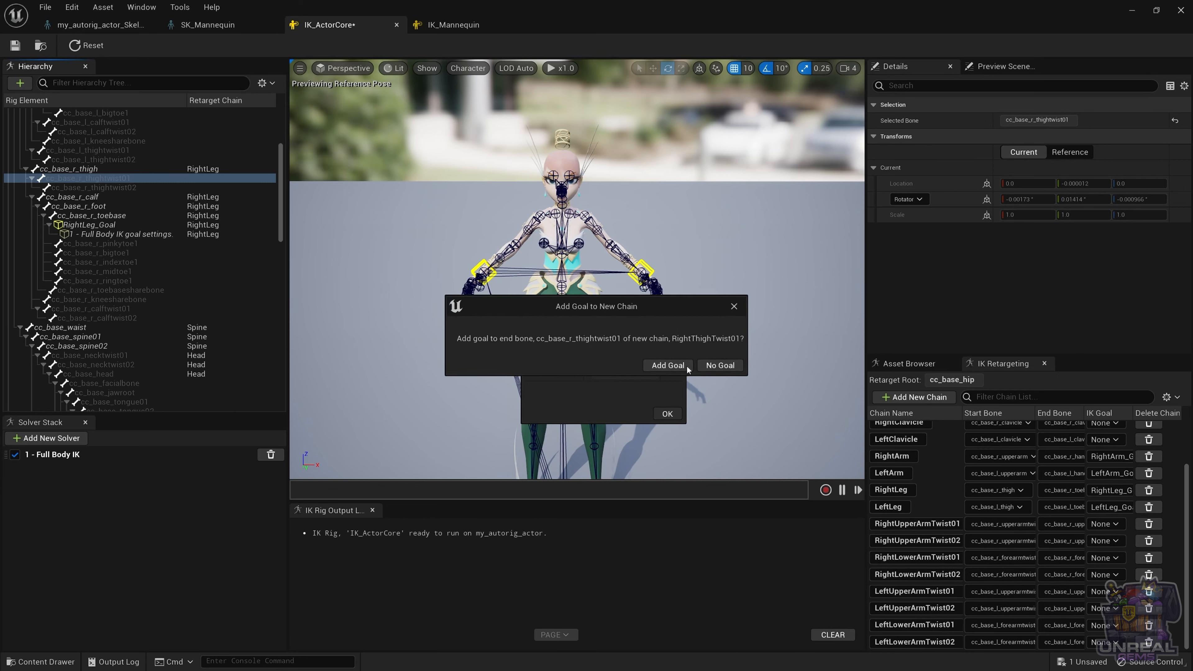
click(721, 366)
Create a retarget chain named RightThighTwist02 from the cc_base_r_thightwist02 bone, without adding a goal.
click(112, 187)
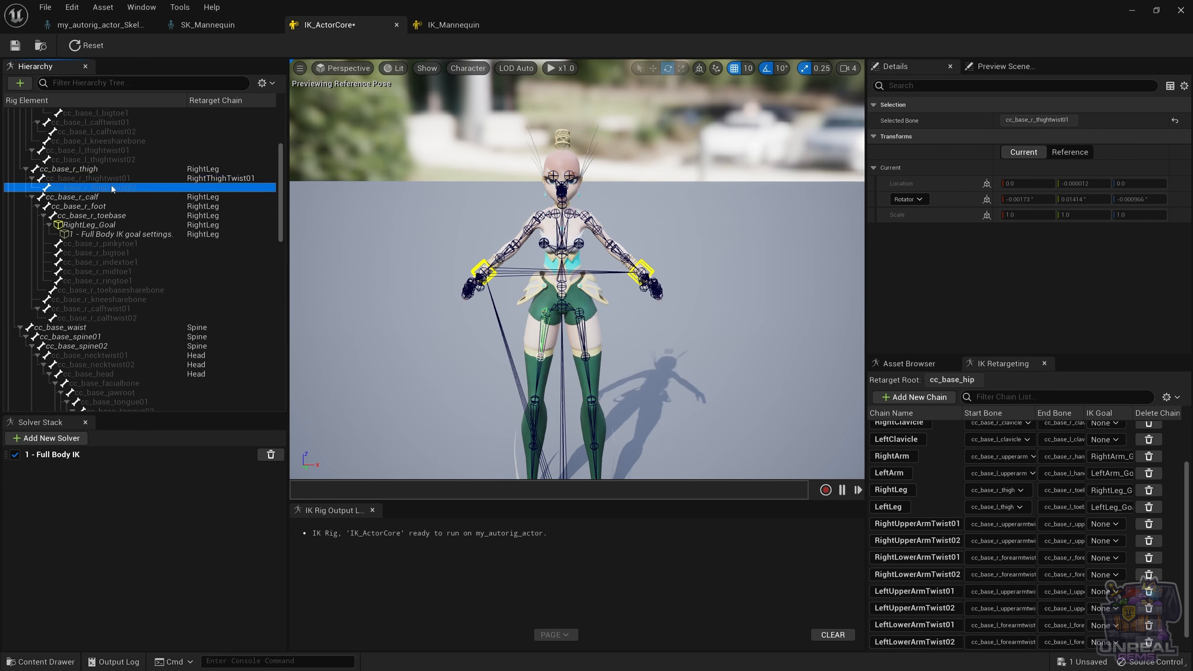
right_click(111, 188)
click(200, 392)
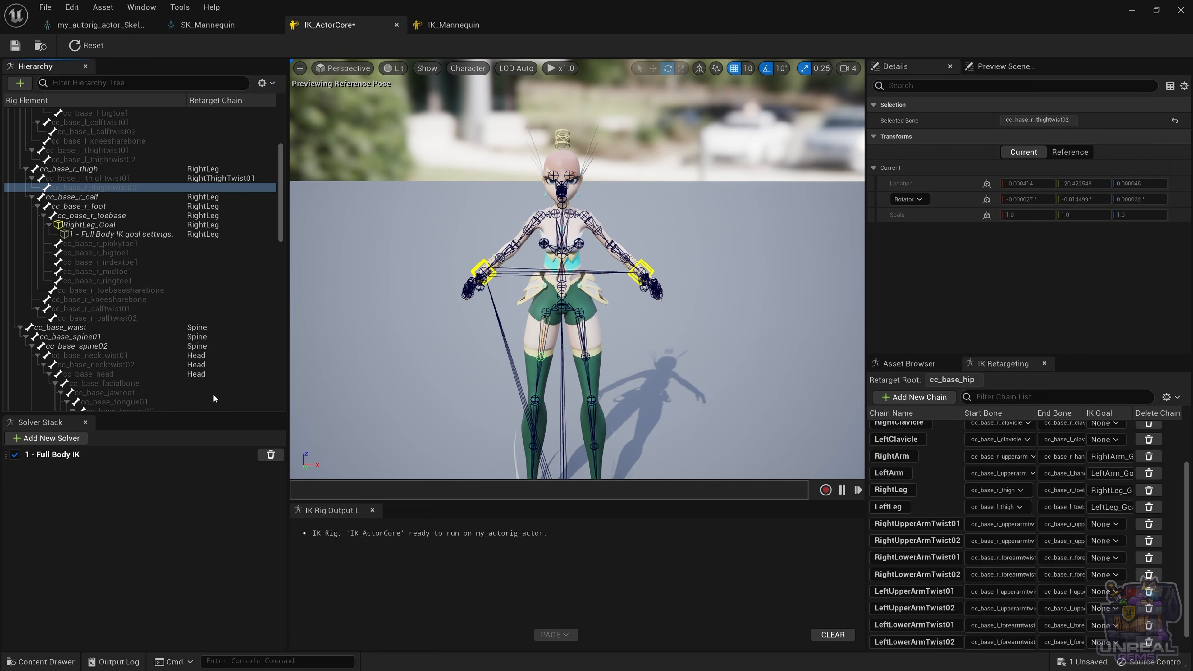
click(640, 339)
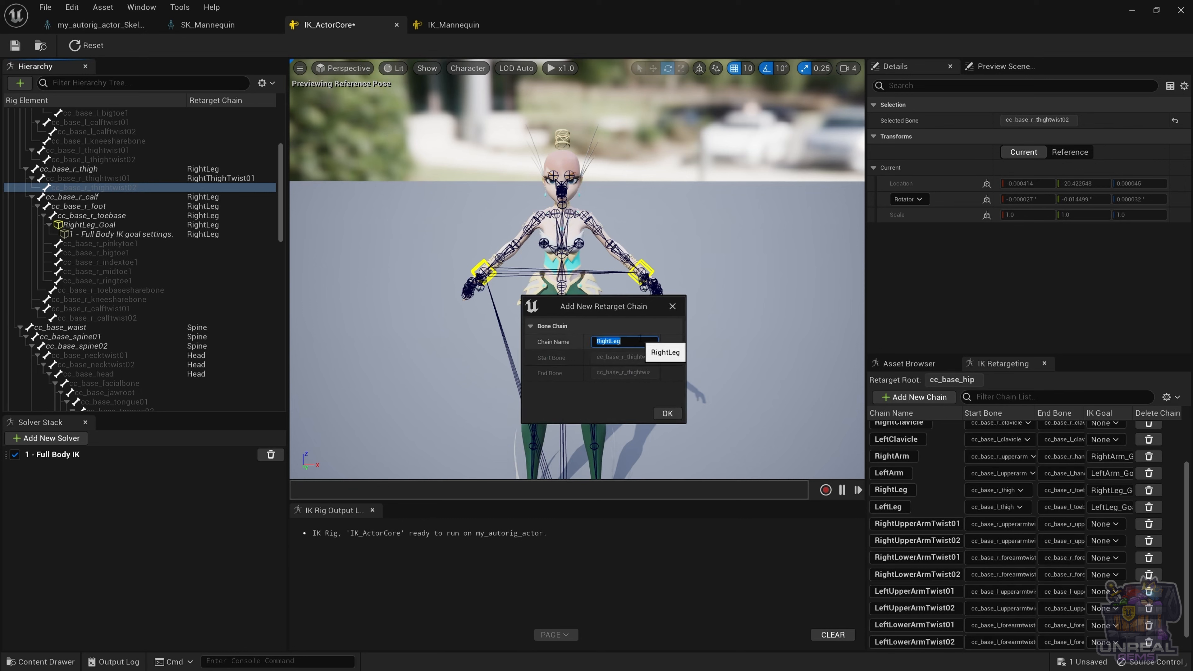
key(ctrl+v)
text(2)
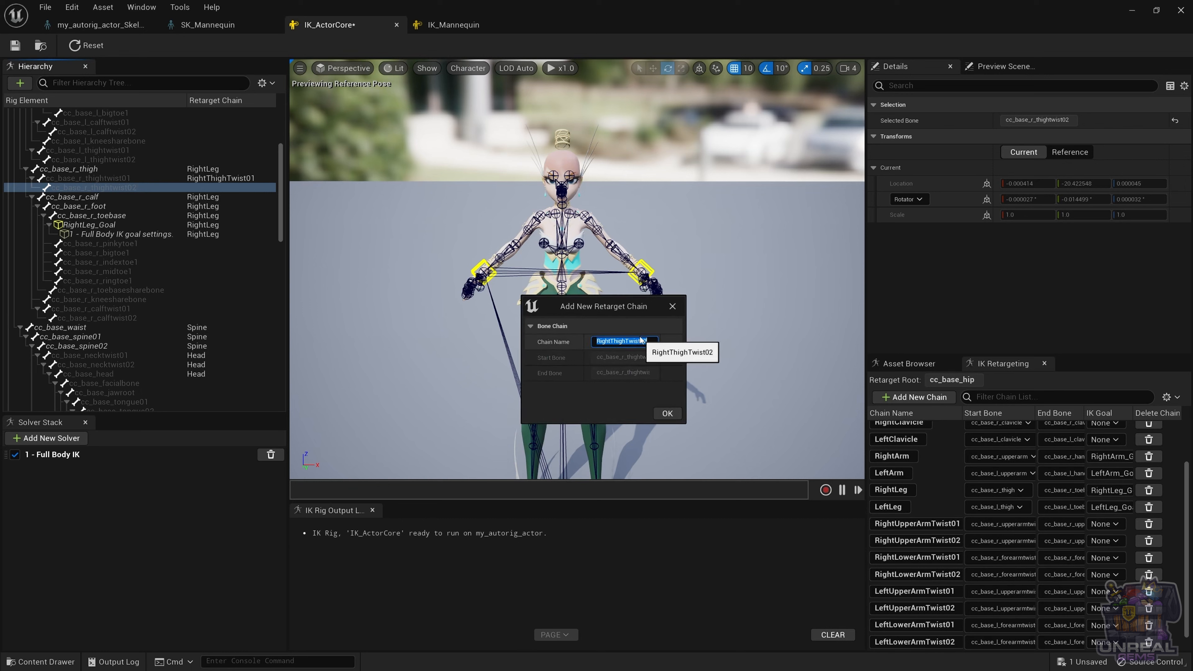
key(Return)
click(668, 413)
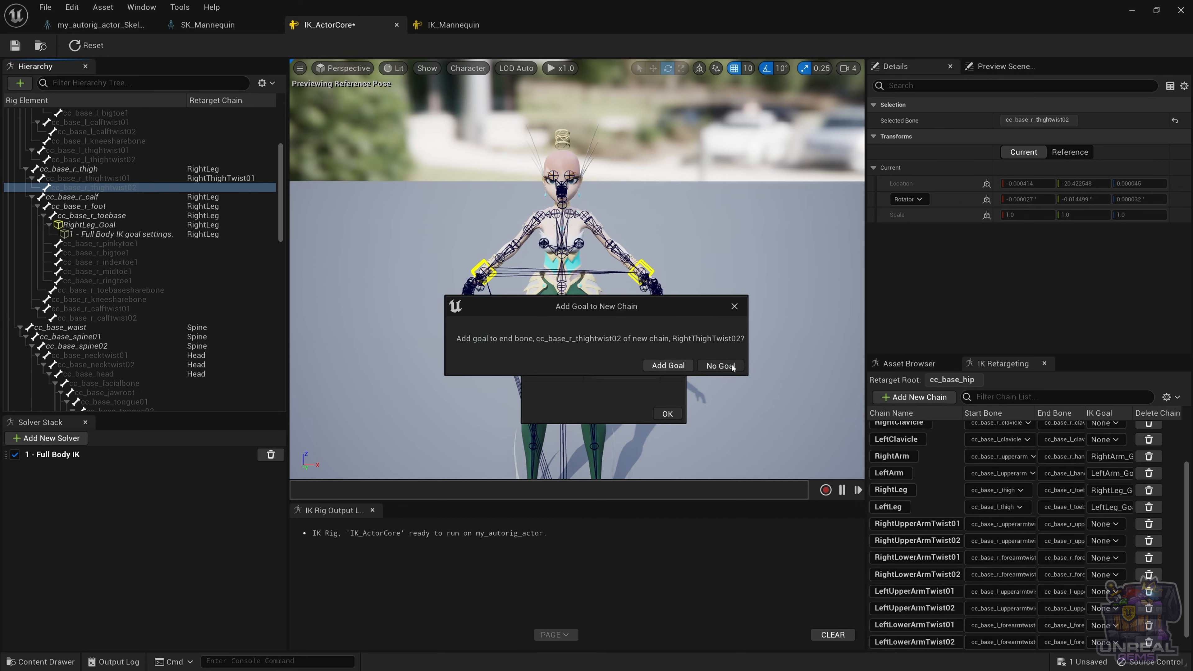
click(720, 367)
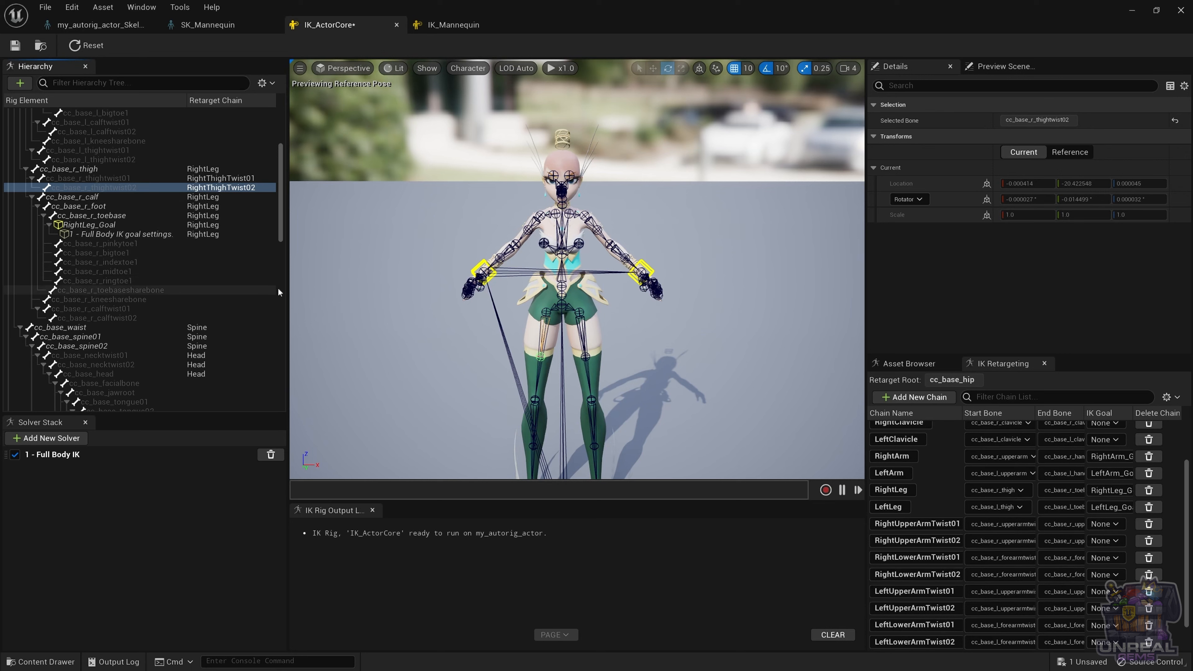
Create a retarget chain named RightCalfTwist01 from the cc_base_r_calftwist01 bone, without adding a goal.
click(134, 309)
right_click(120, 307)
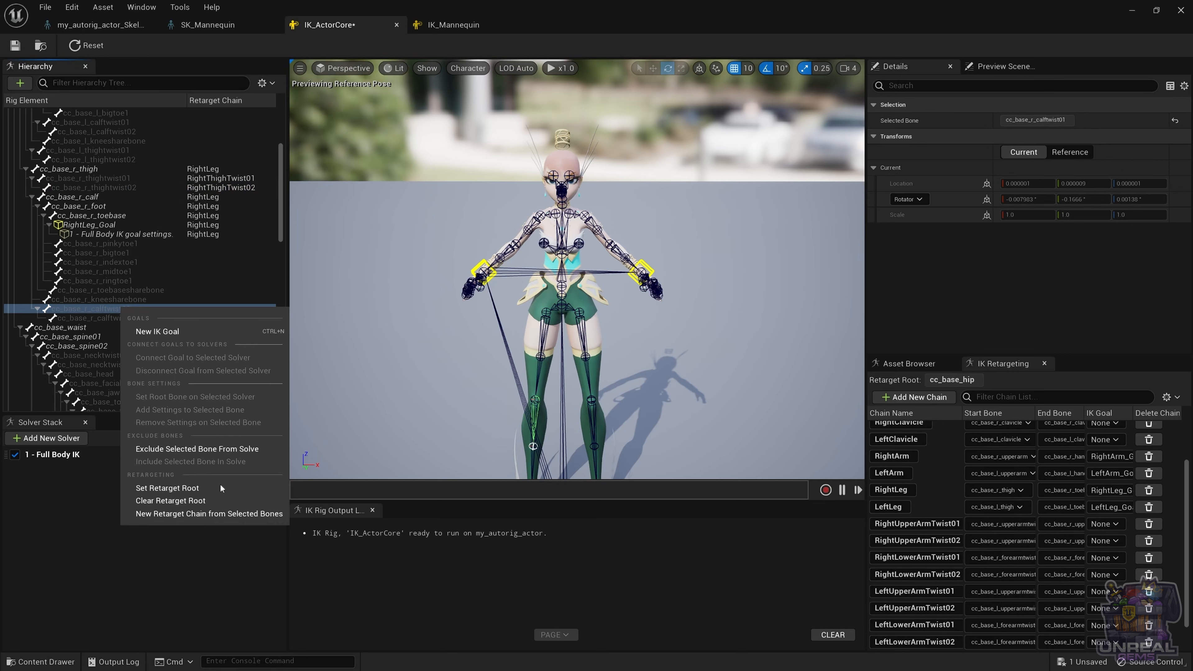
click(209, 514)
click(623, 342)
text(Right)
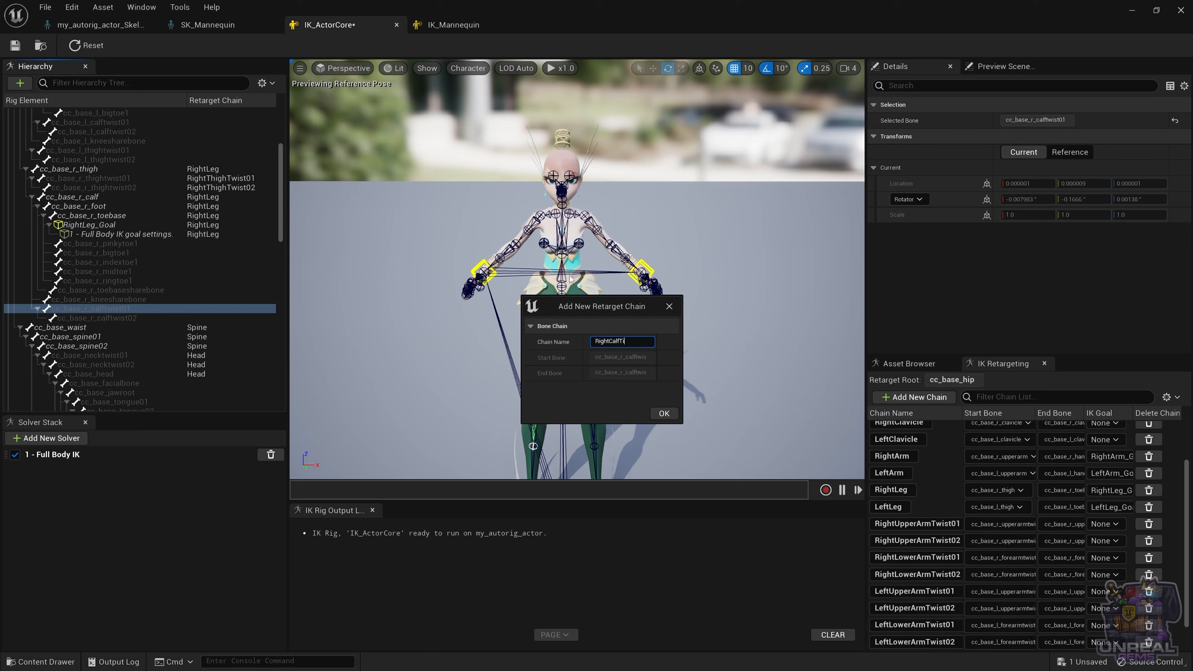
text(CalfTwei)
key(ctrl+a)
click(664, 413)
click(715, 367)
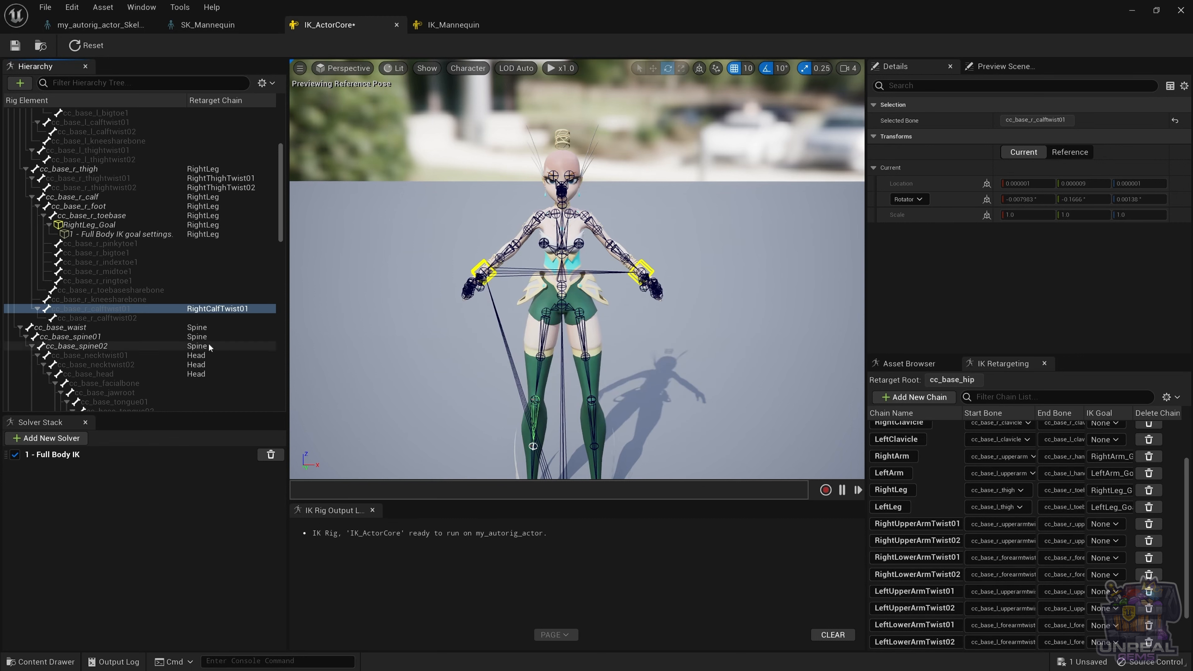
Create a retarget chain named RightCalfTwist02 from the cc_base_r_calftwist02 bone, without adding a goal.
click(121, 319)
right_click(122, 319)
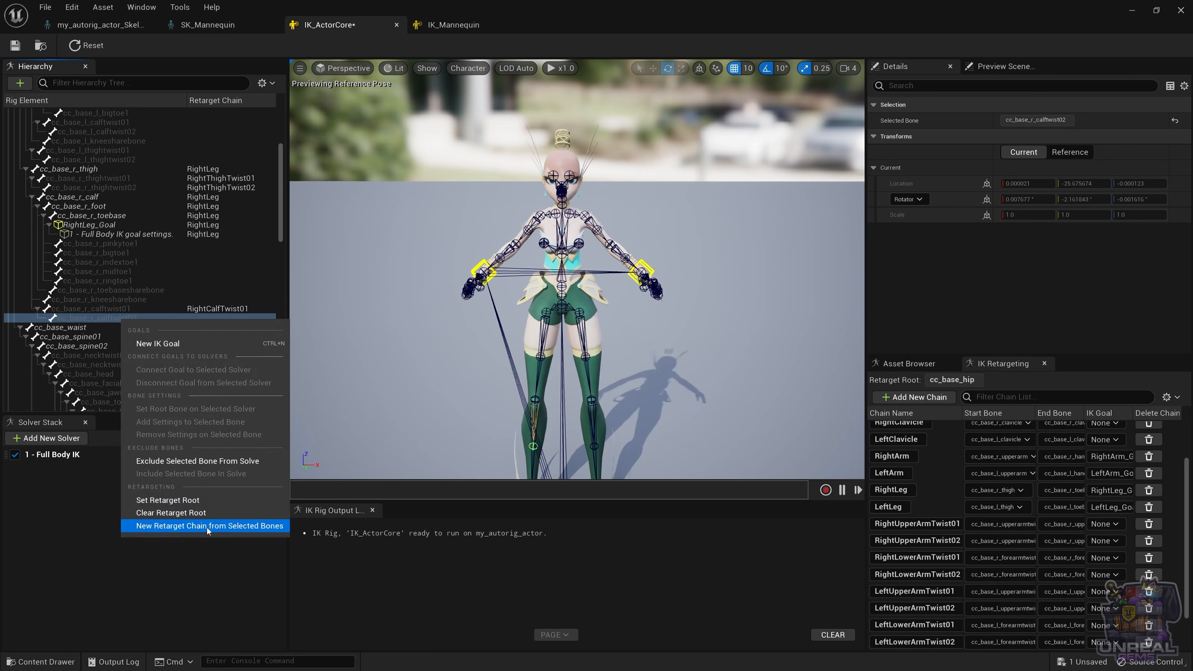
click(225, 526)
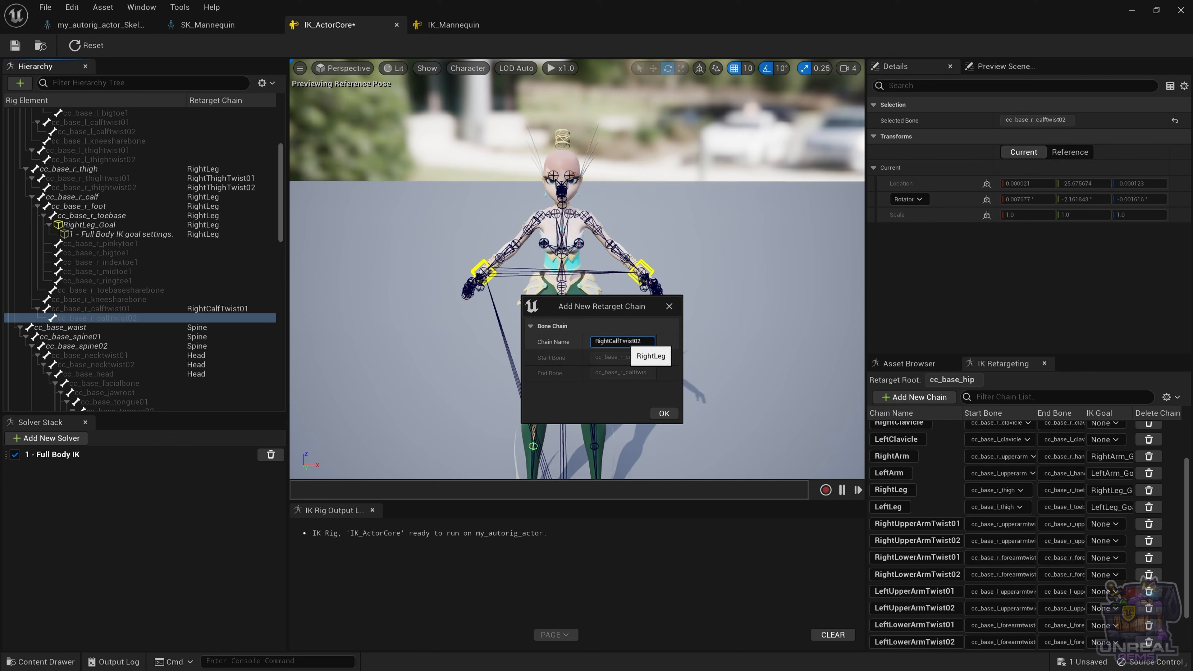
click(664, 413)
click(714, 366)
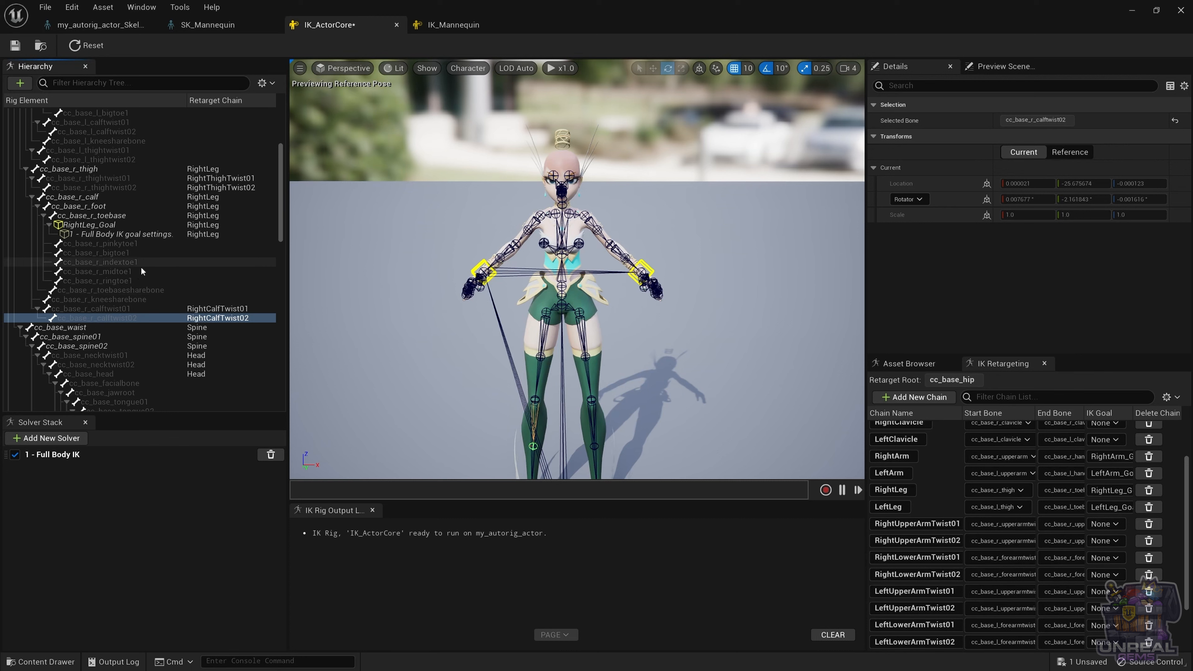
Create a retarget chain named LeftThighTwist01 from the cc_base_l_thightwist01 bone, copying the chain name and adding no goal.
click(583, 357)
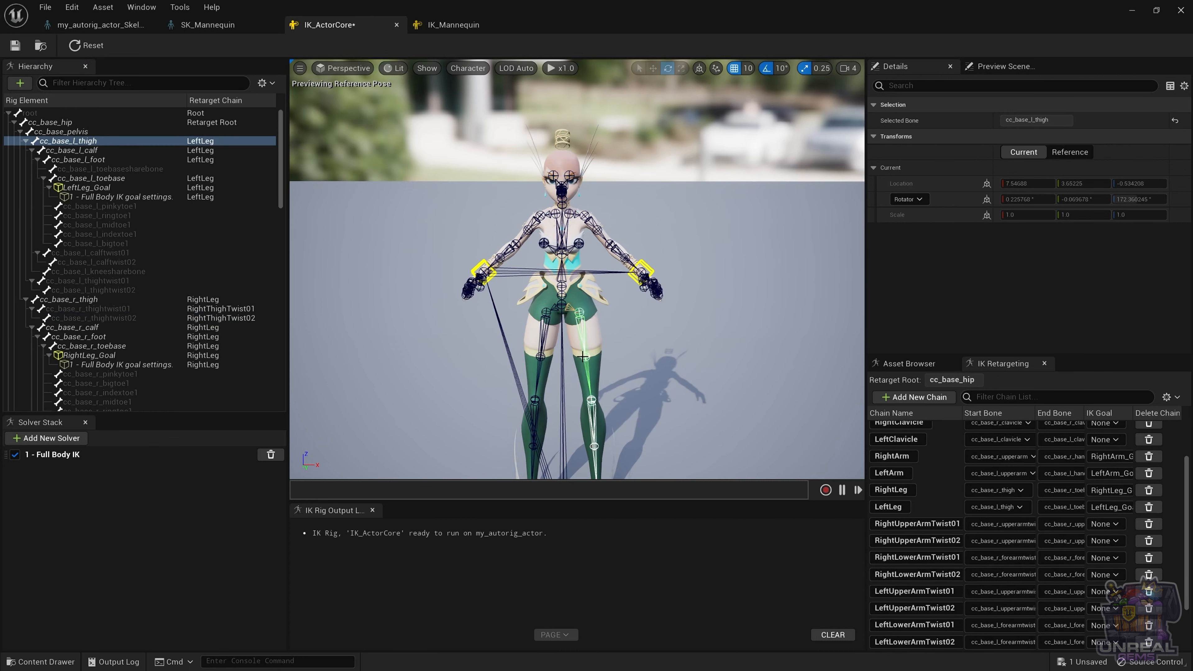
click(121, 281)
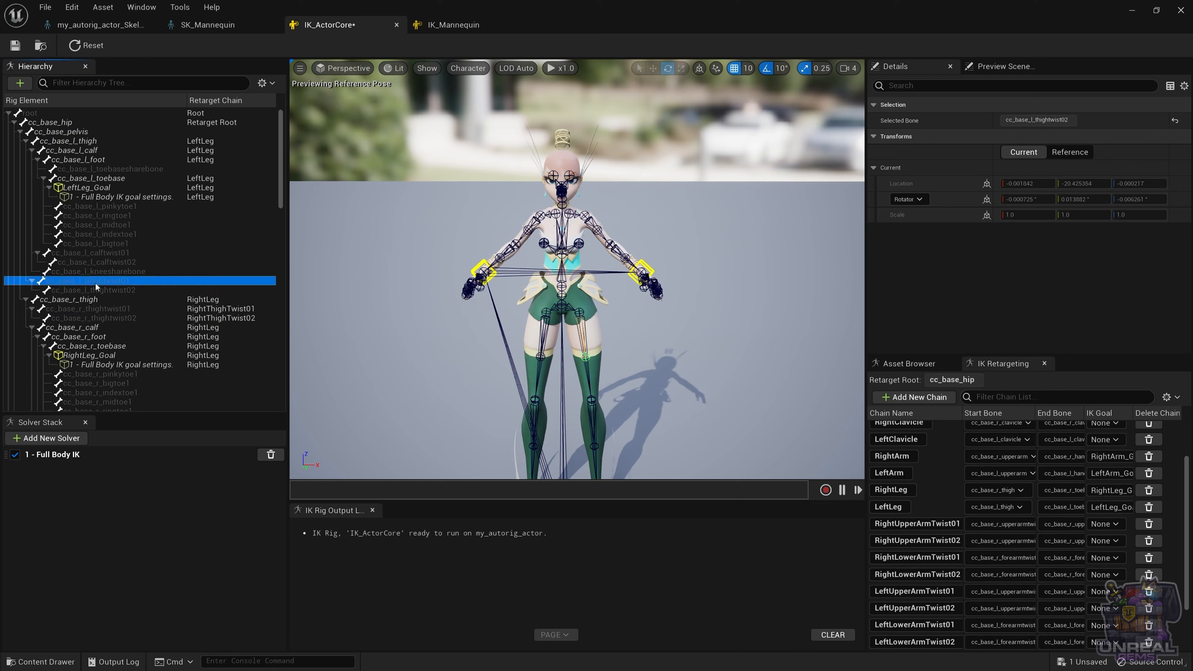
right_click(121, 281)
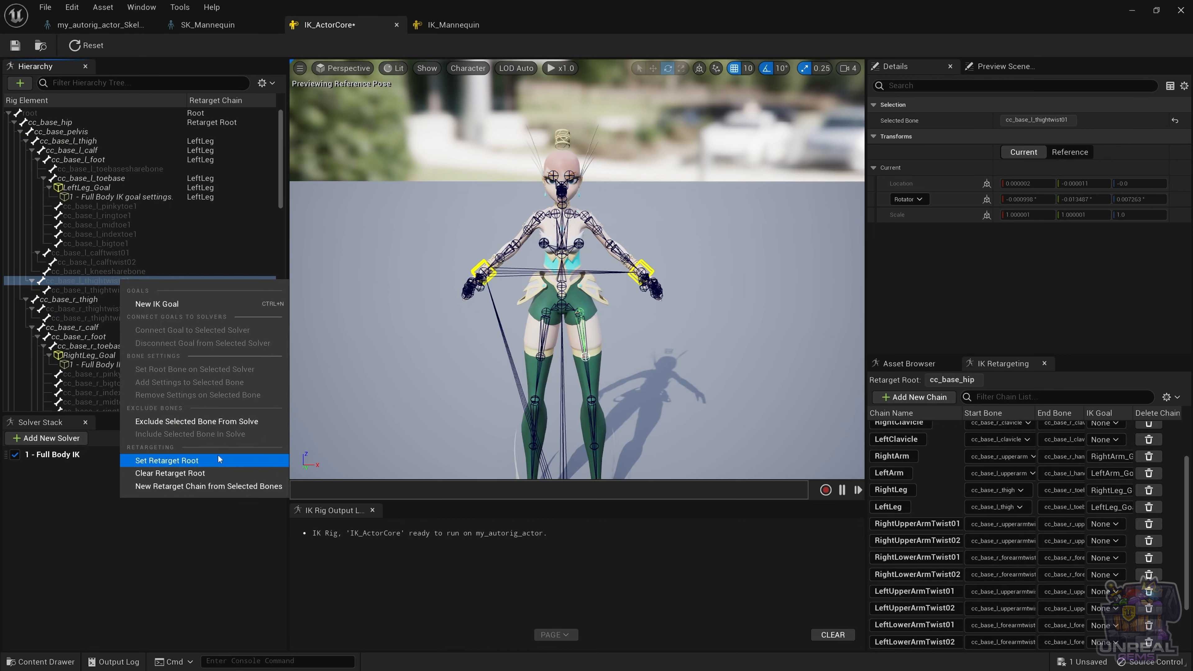
click(208, 486)
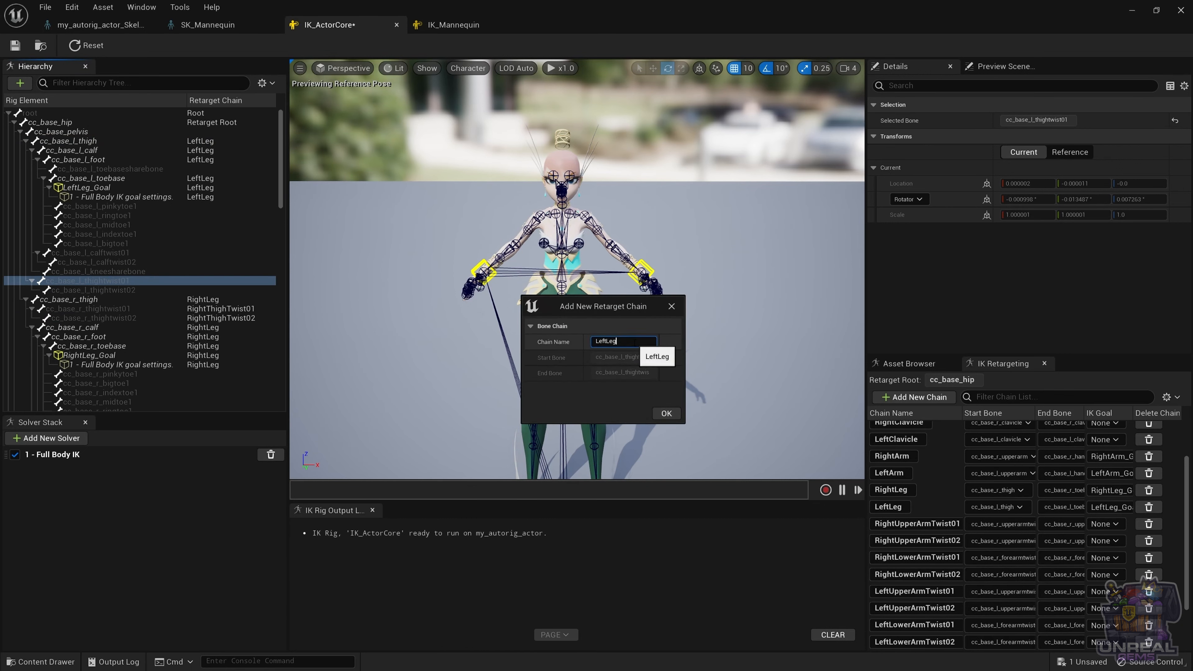
click(630, 340)
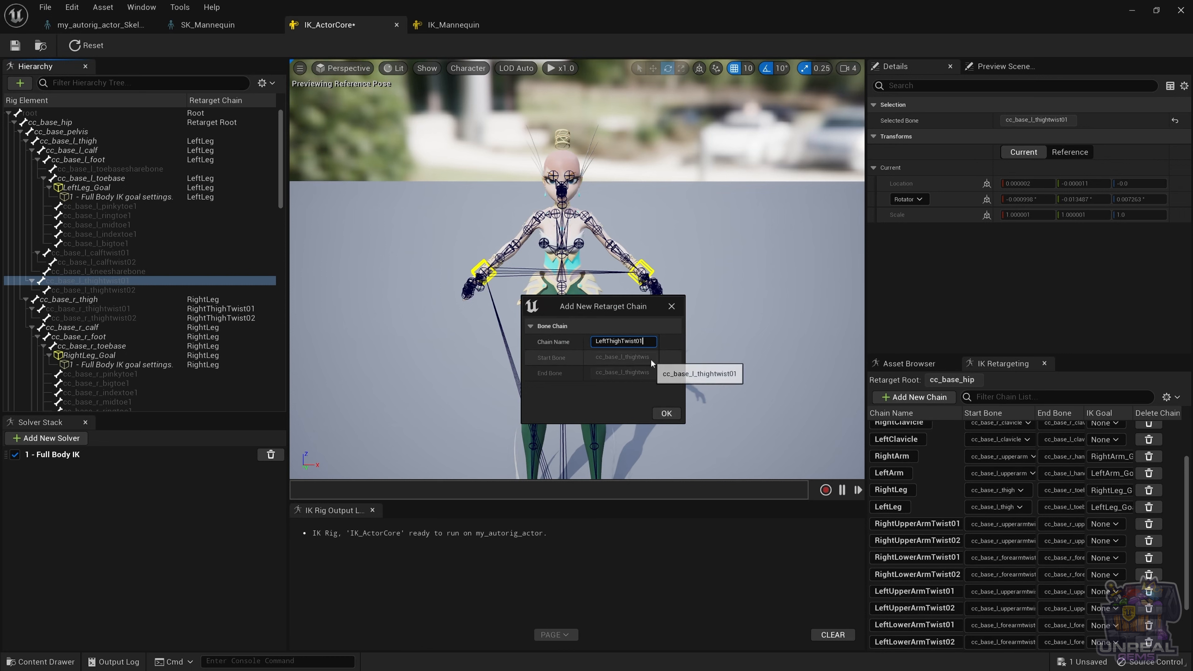
key(ctrl+a)
key(ctrl+c)
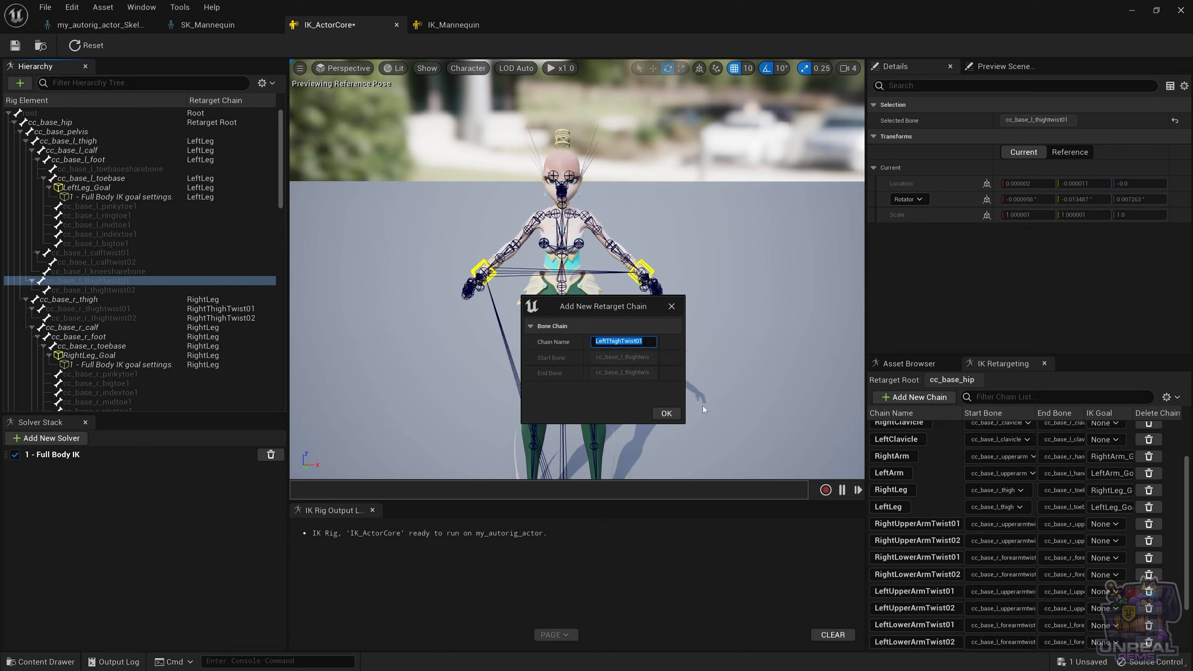
click(667, 414)
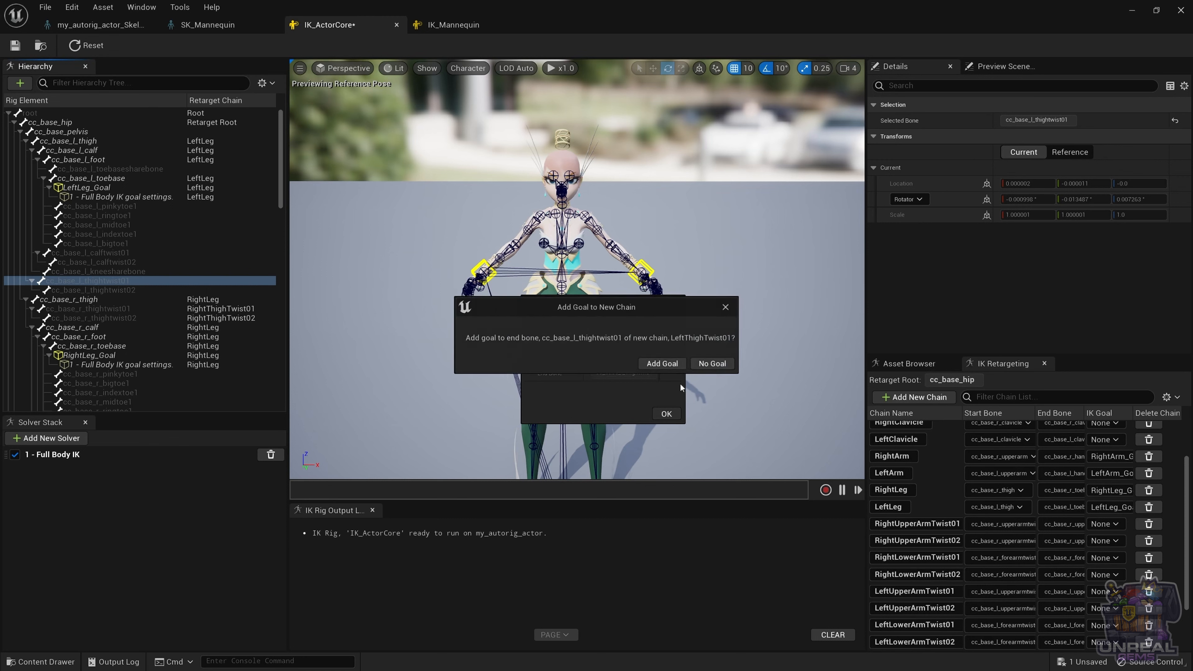
click(719, 367)
Create a retarget chain named LeftThighTwist02 from the cc_base_l_thightwist02 bone, without adding a goal.
right_click(104, 291)
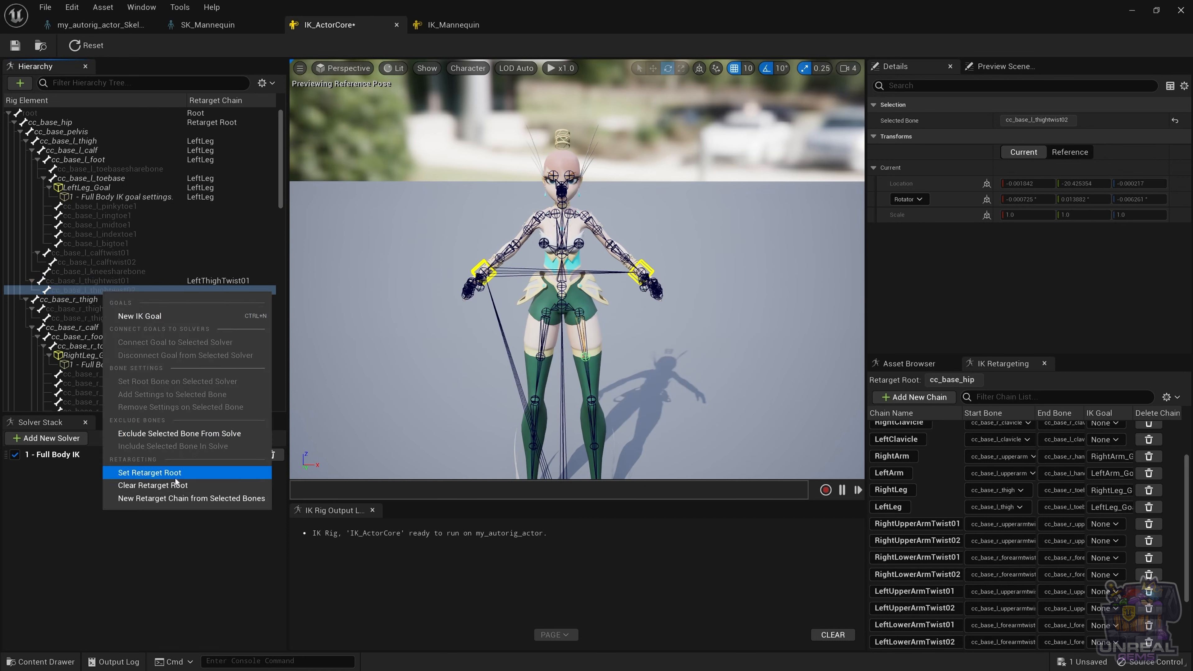
click(216, 499)
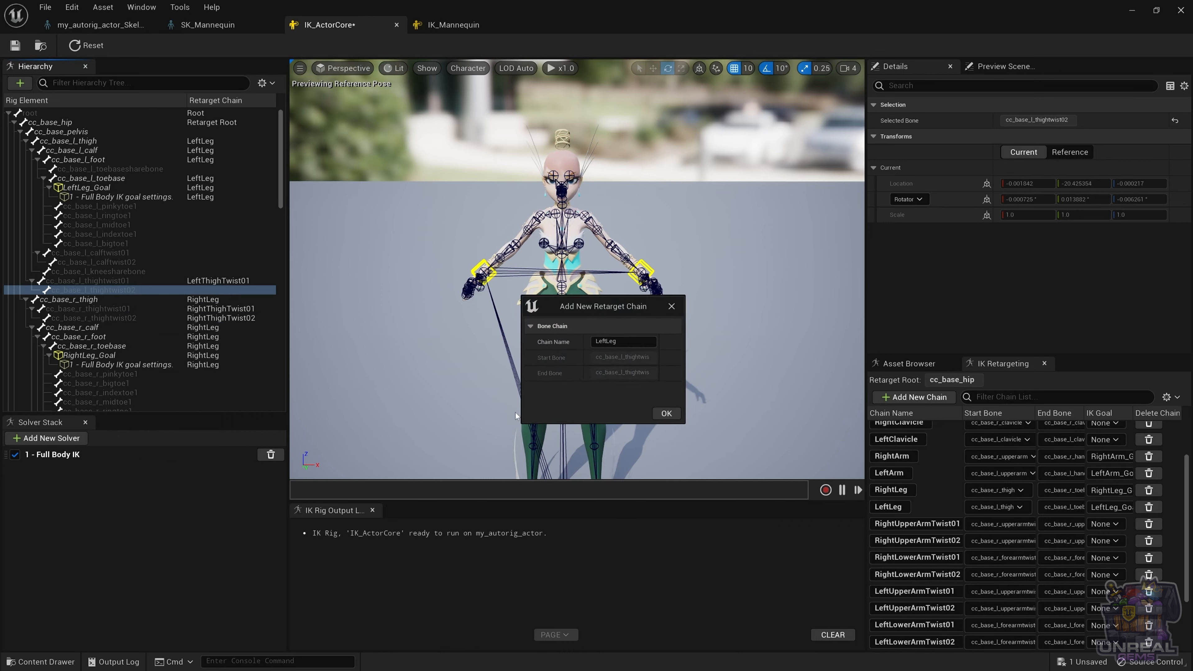
click(620, 342)
key(ctrl+v)
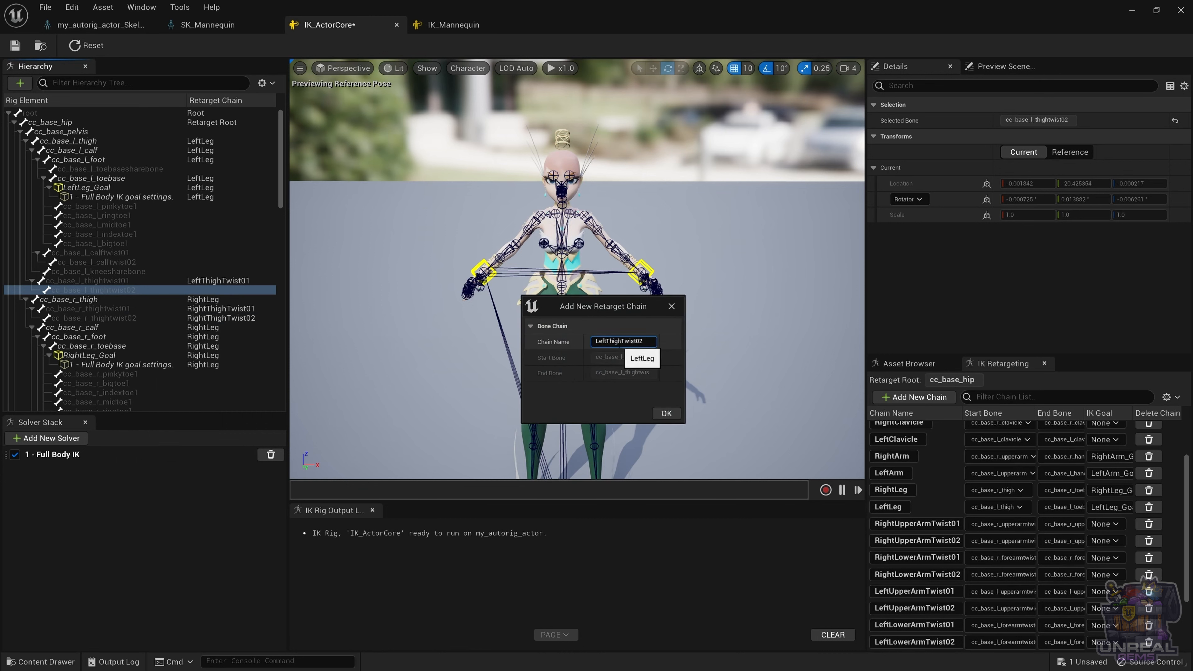
click(667, 413)
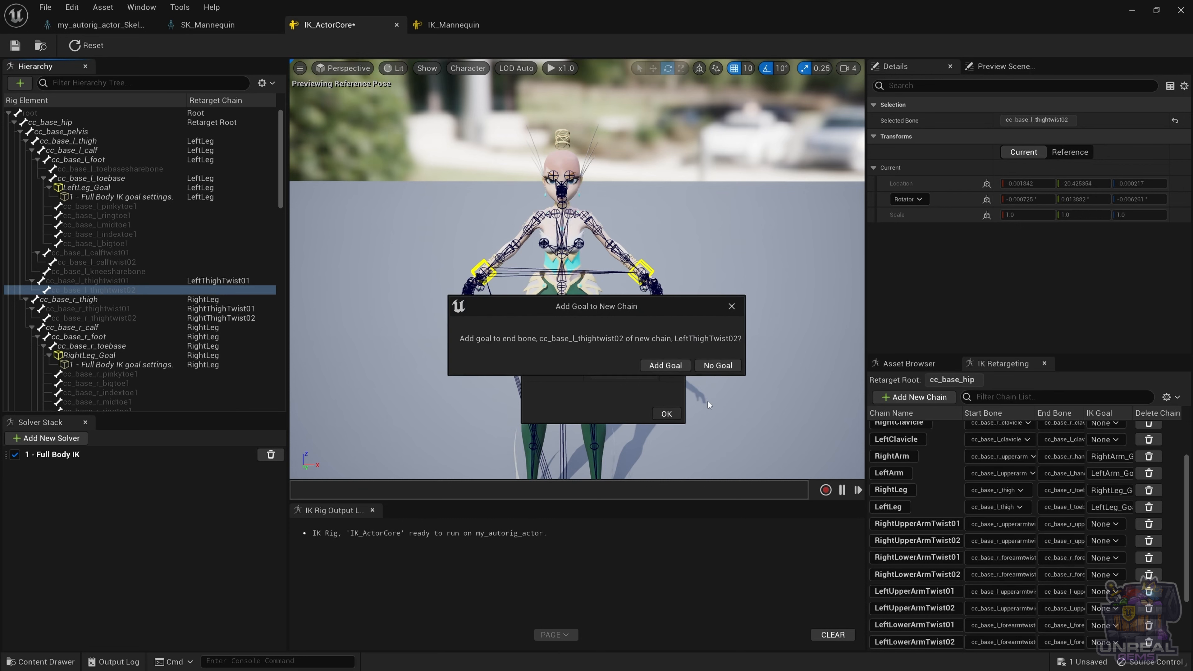
click(719, 365)
Create a retarget chain named LeftCalfTwist01 from the cc_base_l_calftwist01 bone, copying the chain name and adding no goal.
click(588, 432)
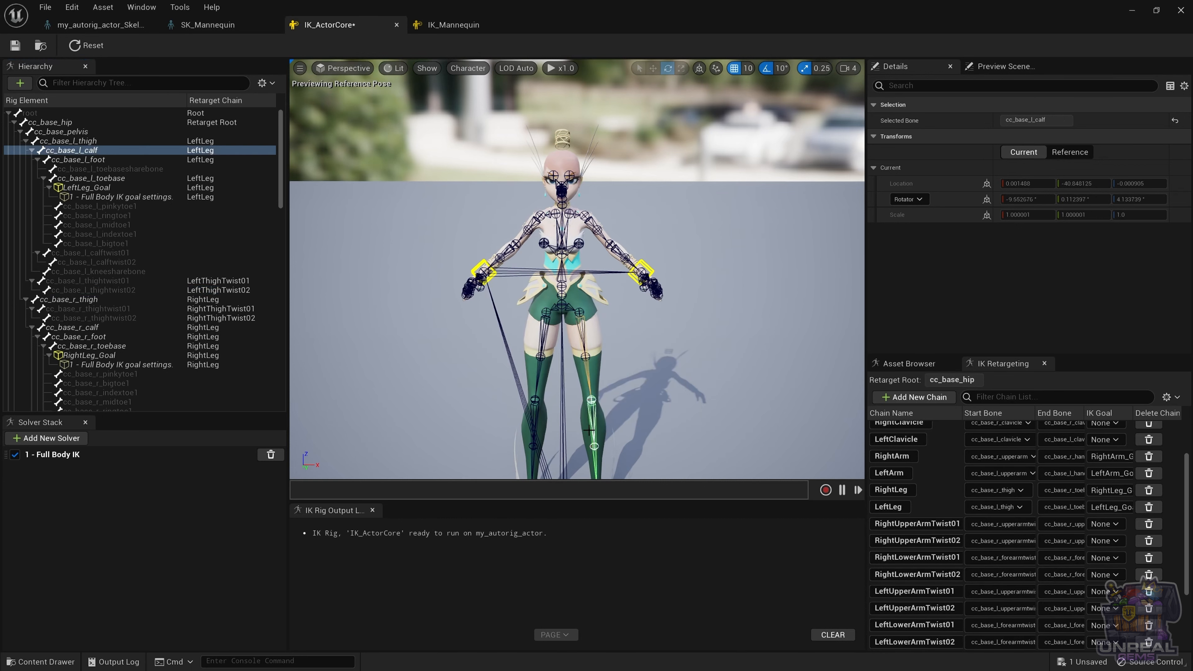
click(96, 262)
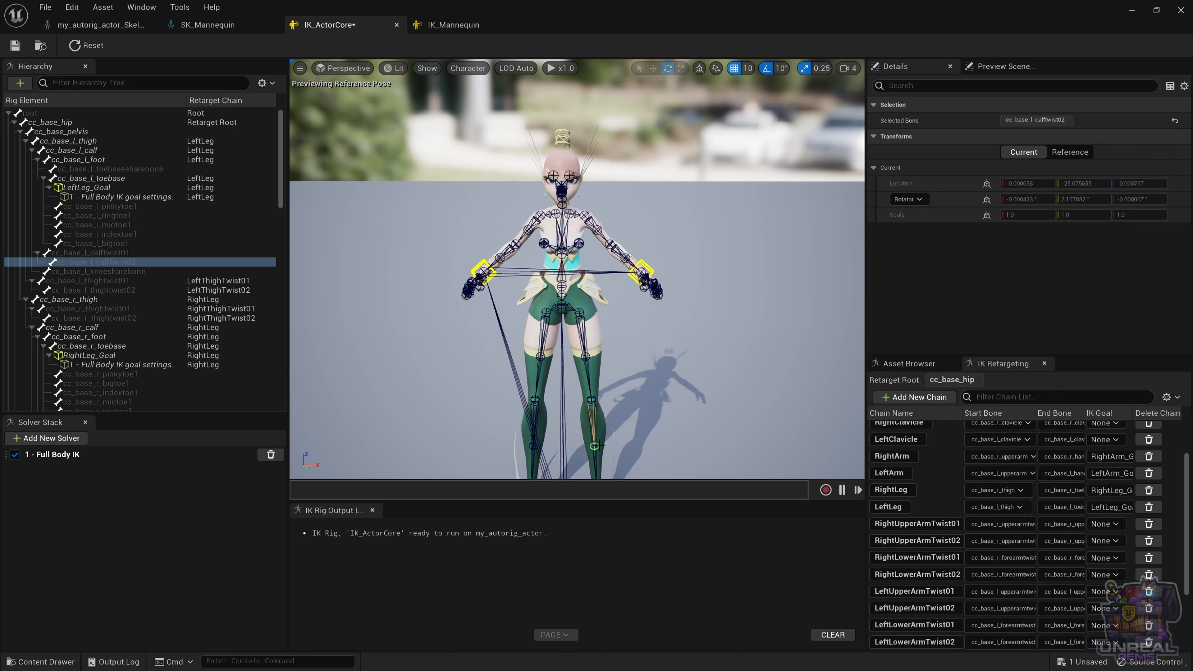
click(110, 252)
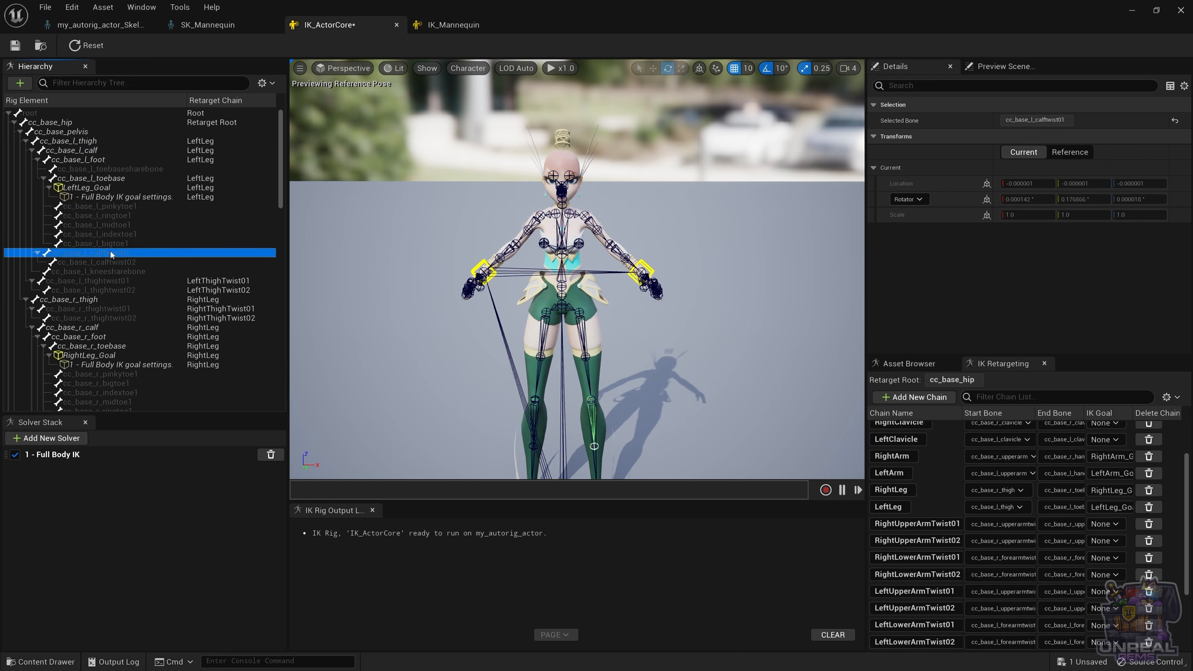
right_click(110, 252)
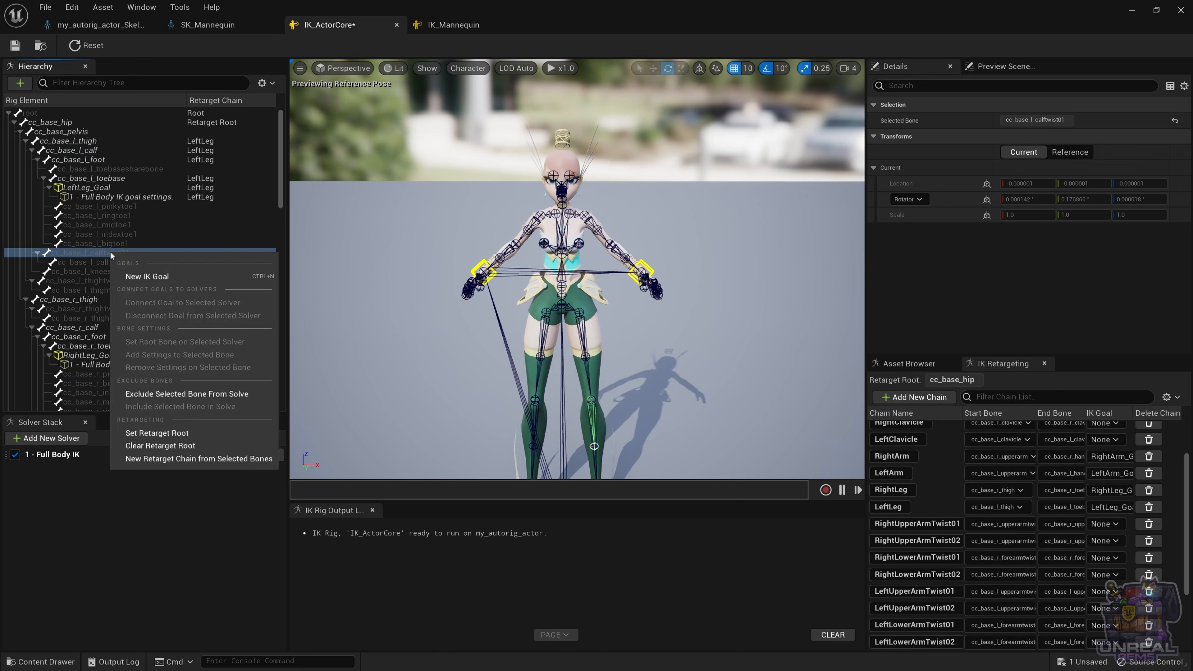
click(212, 459)
click(612, 347)
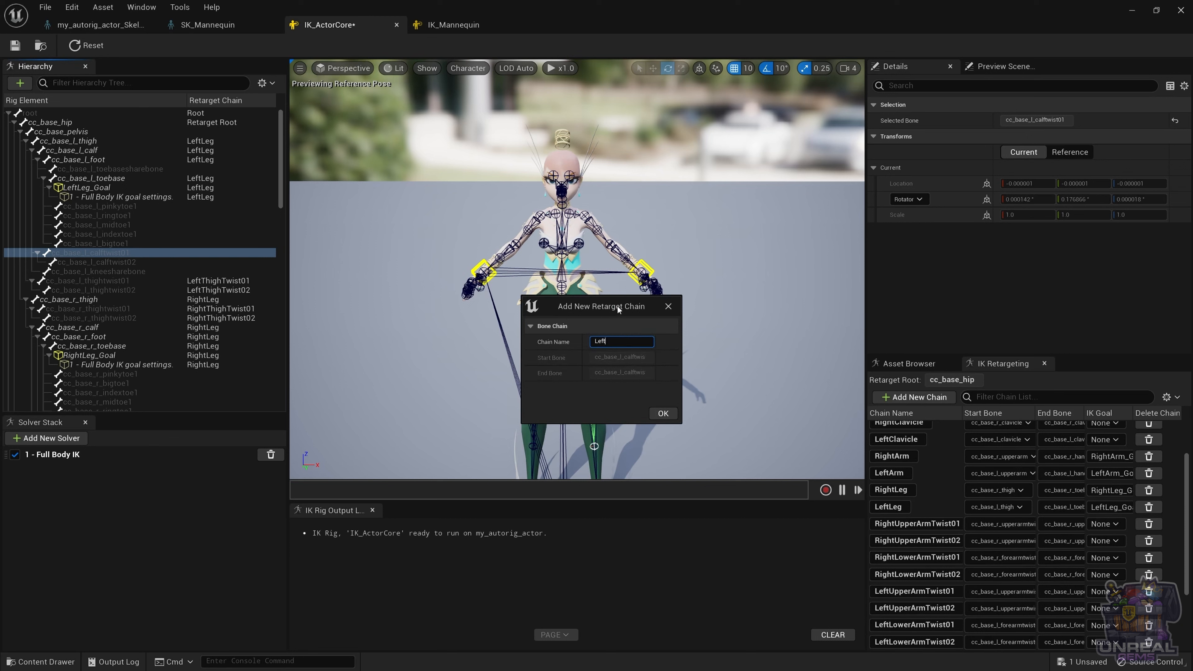
text(LeftCalfTwist01)
key(ctrl+a)
key(ctrl+c)
click(664, 414)
click(713, 369)
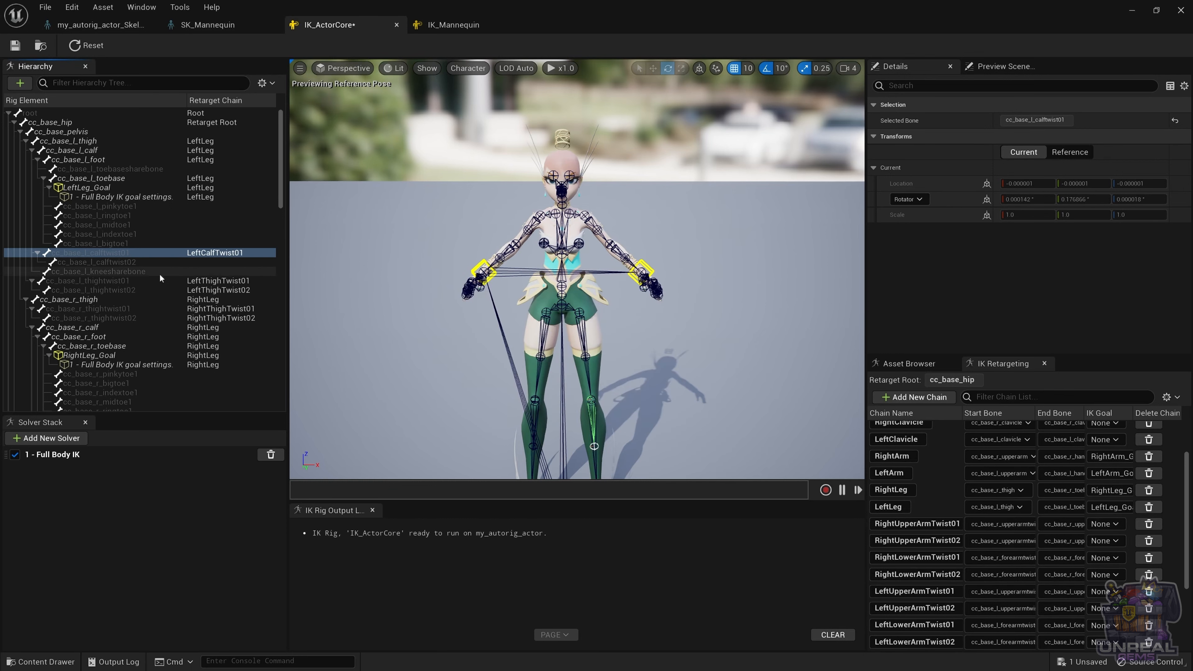
Create a retarget chain named LeftCalfTwist02 from the cc_base_l_calftwist02 bone, without adding a goal.
click(148, 264)
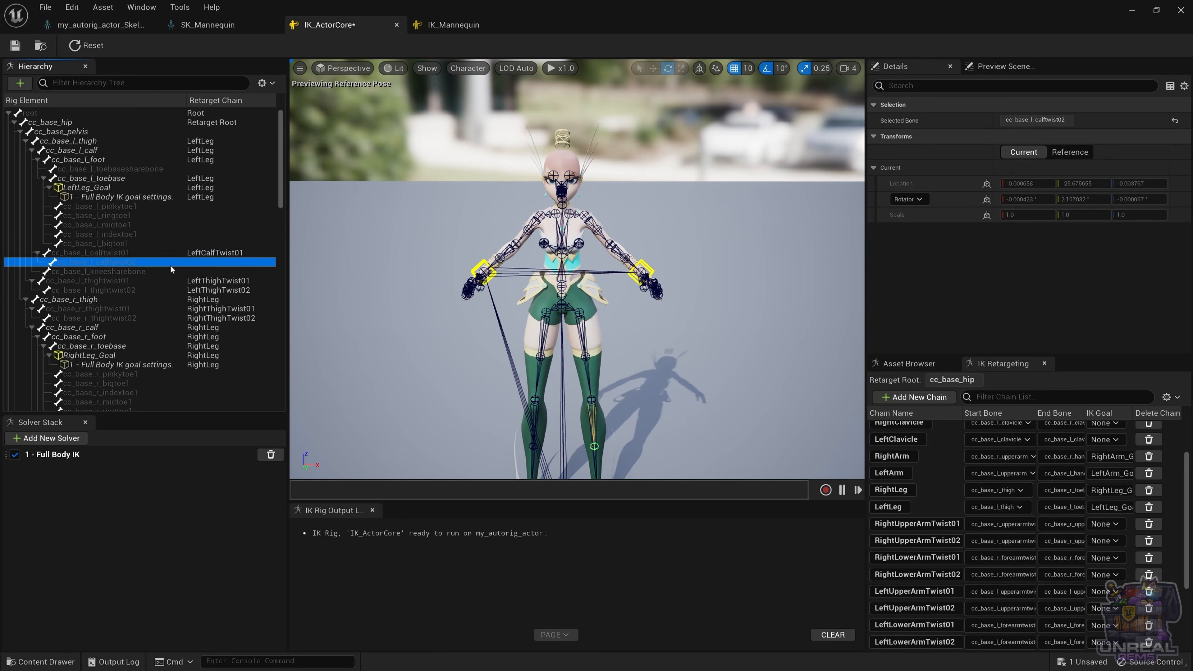
scroll(169, 265, down, 5)
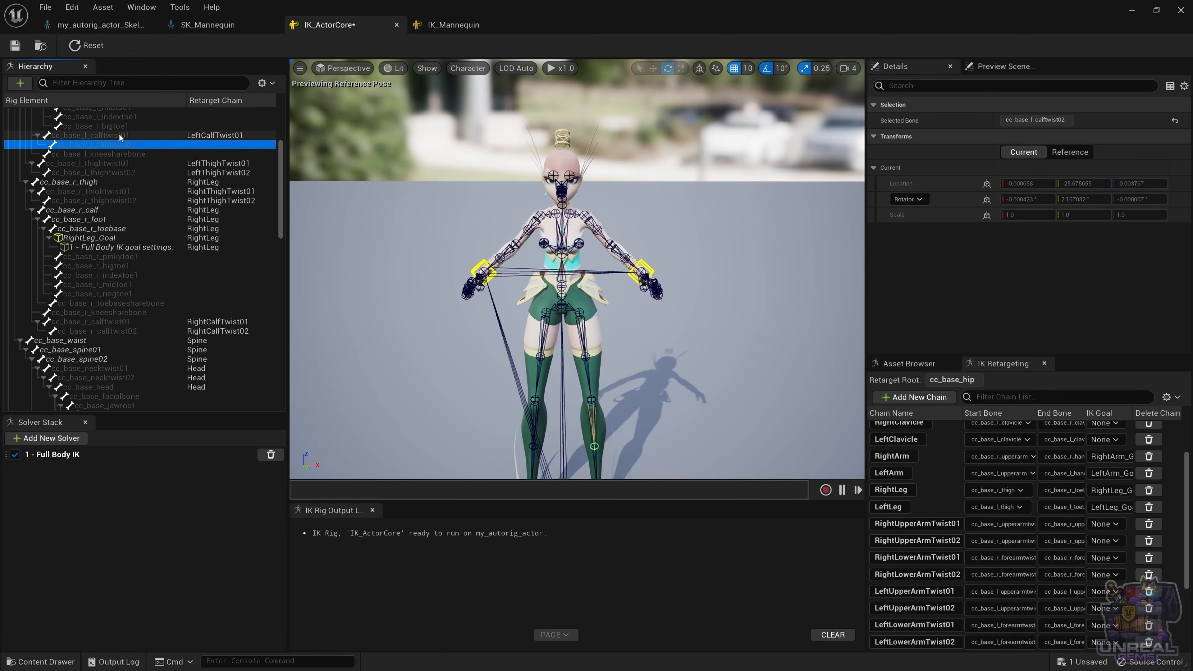
right_click(114, 145)
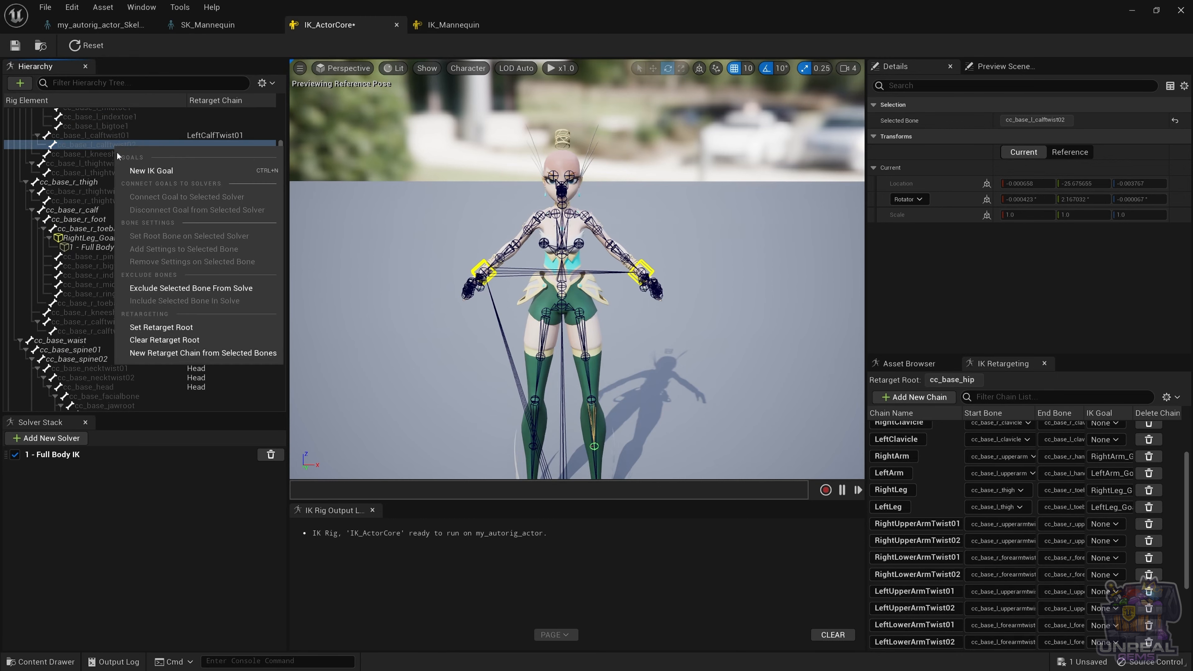
click(193, 353)
click(619, 340)
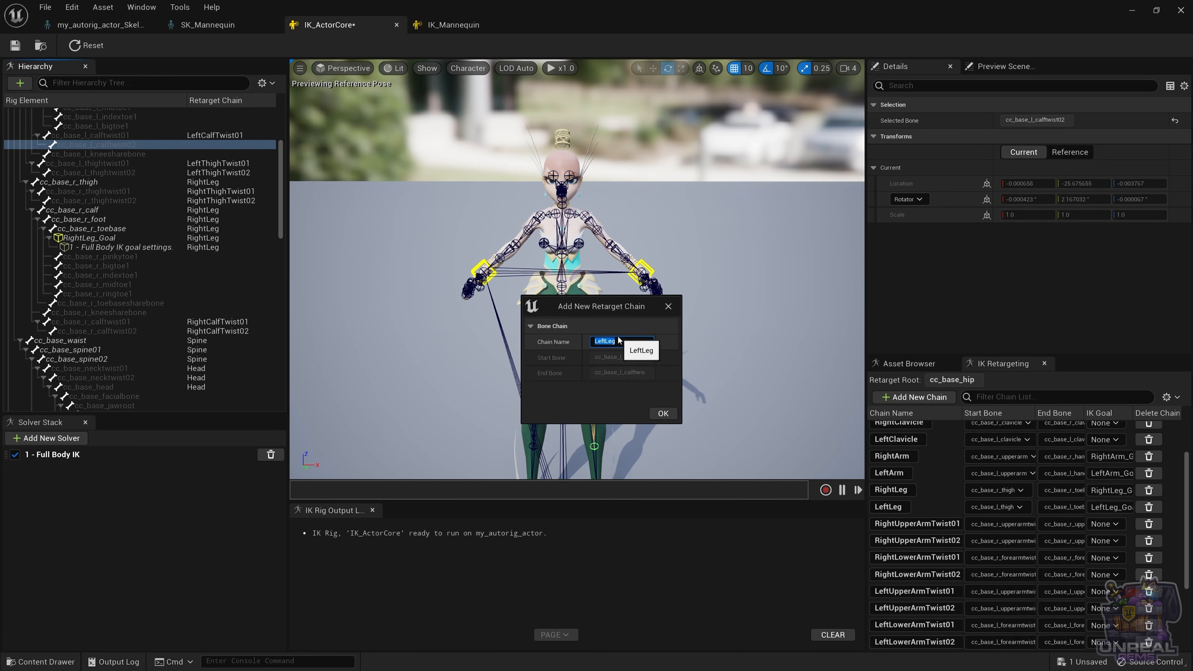
key(ctrl+v)
key(BackSpace)
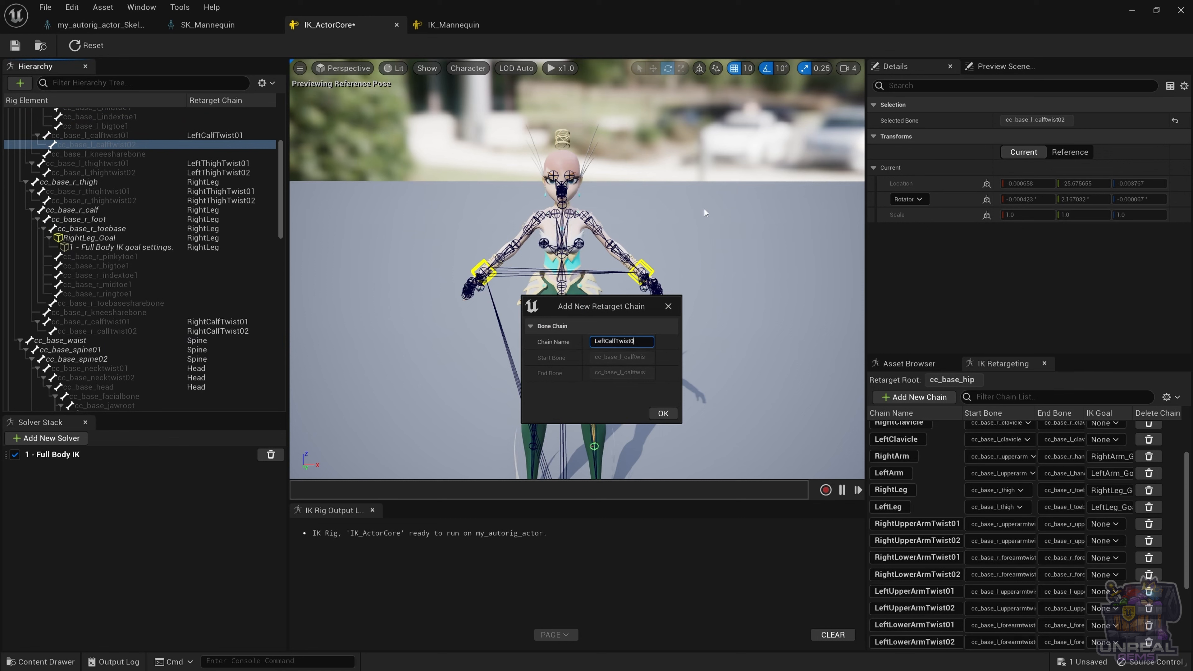
click(663, 414)
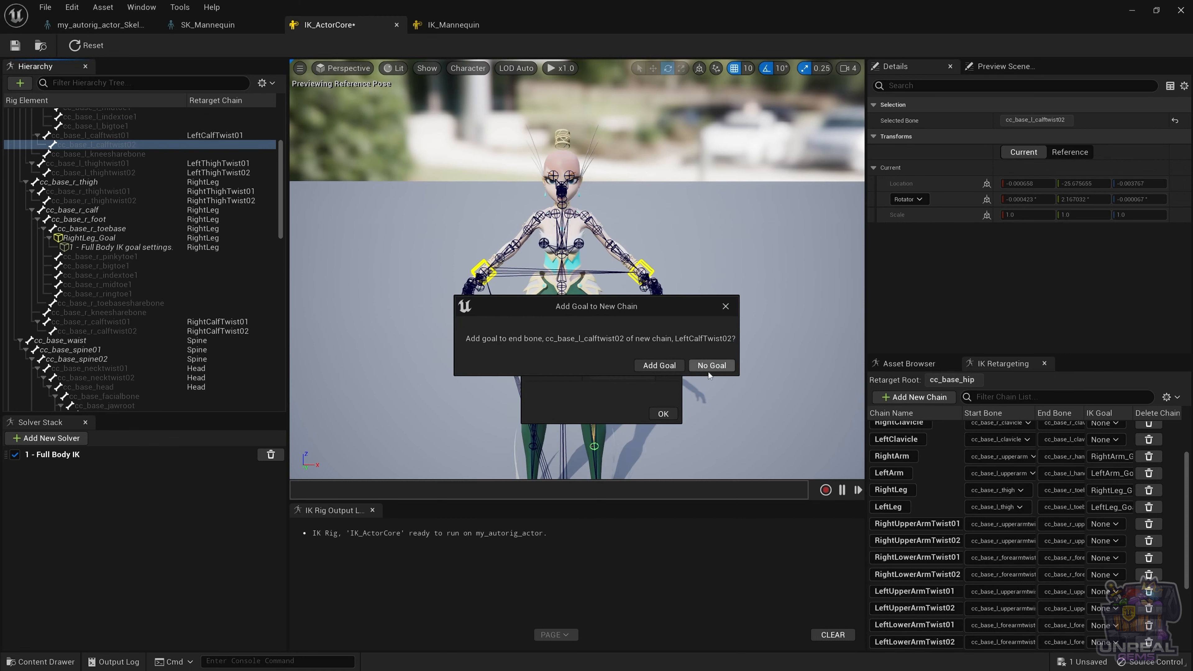
click(708, 366)
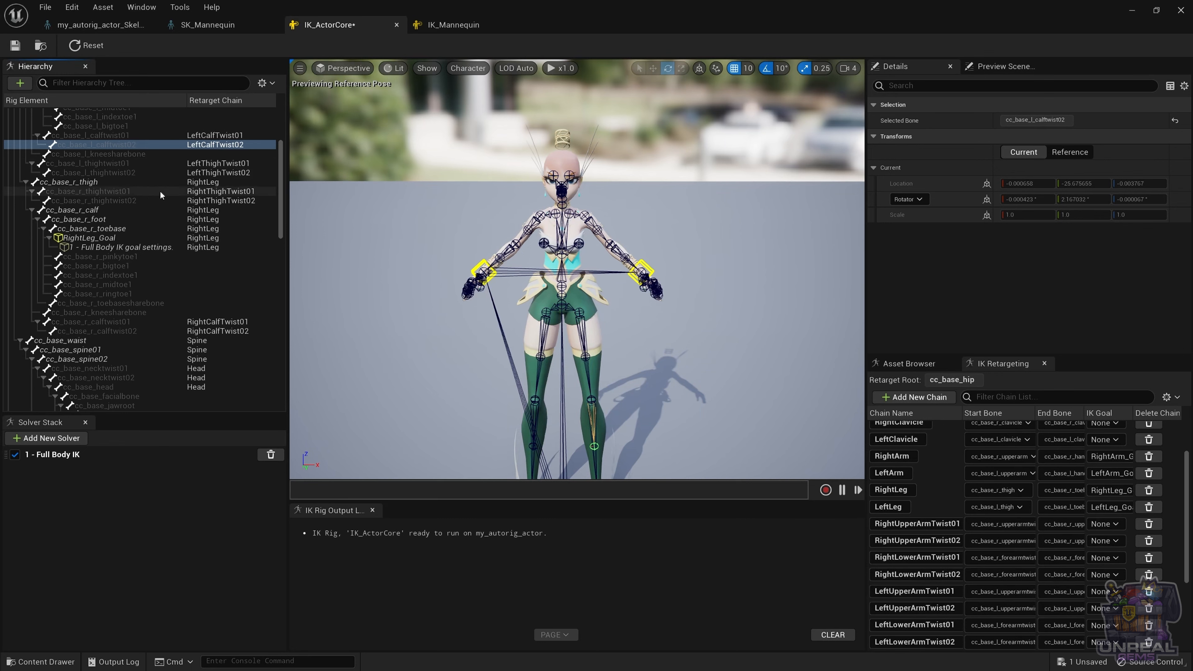
Reduce the viewport's bone draw size to about 0.67 for the character.
scroll(141, 197, up, 2)
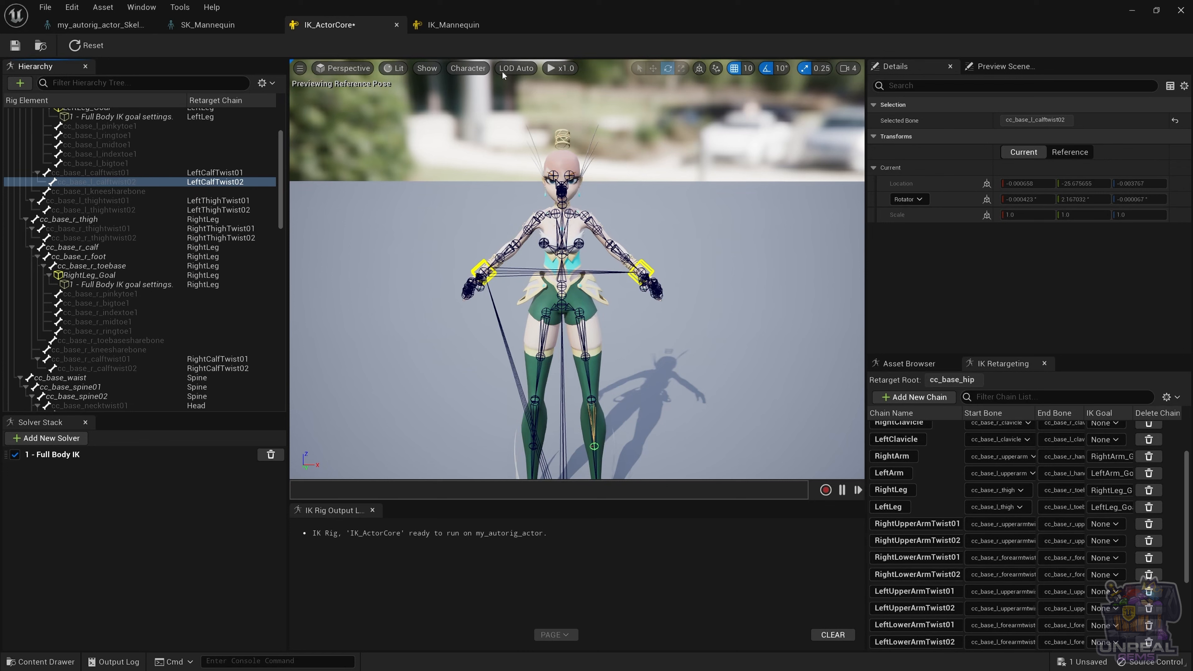
click(445, 76)
click(468, 68)
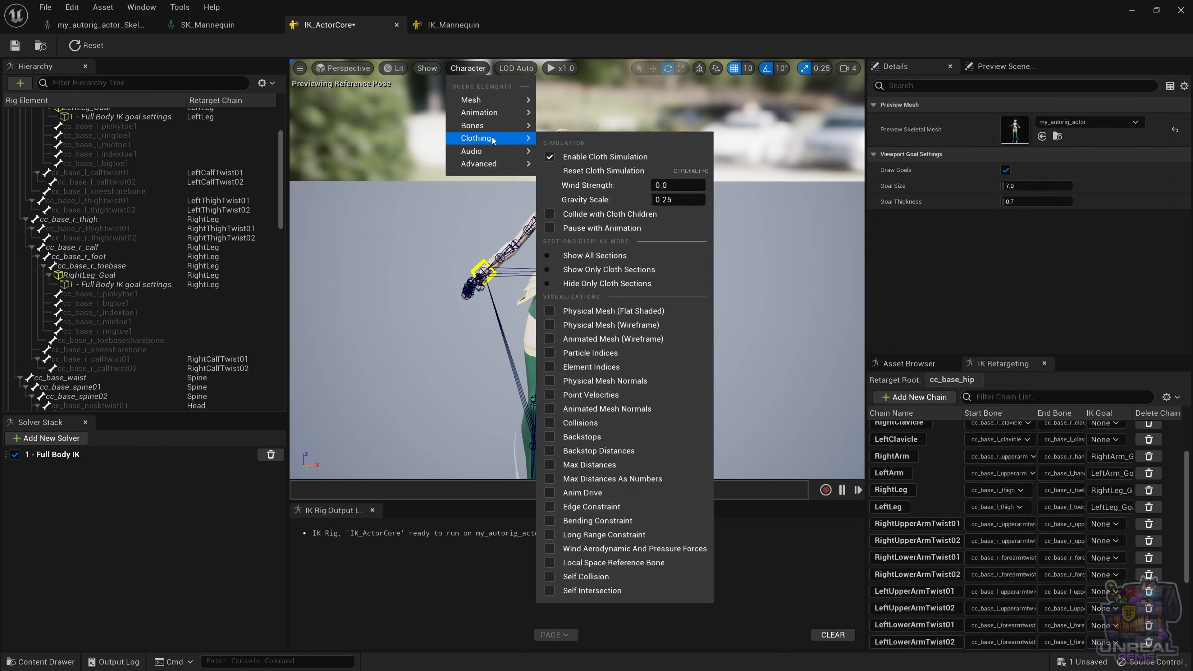
mouse_move(505, 116)
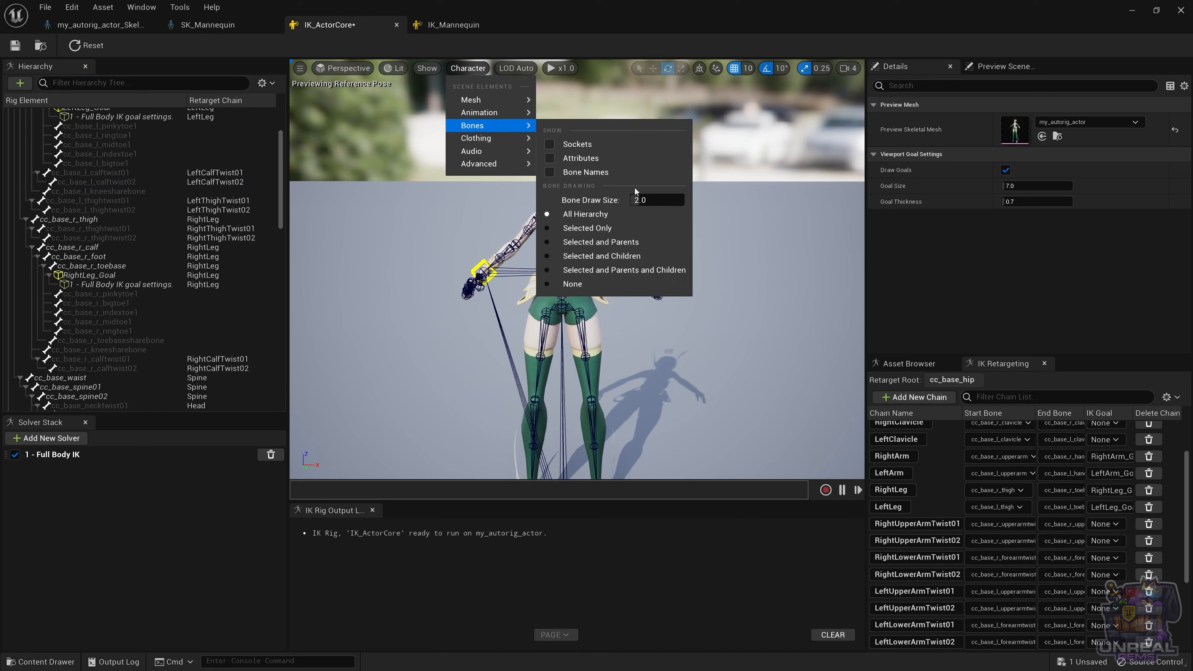
drag(634, 200, 613, 200)
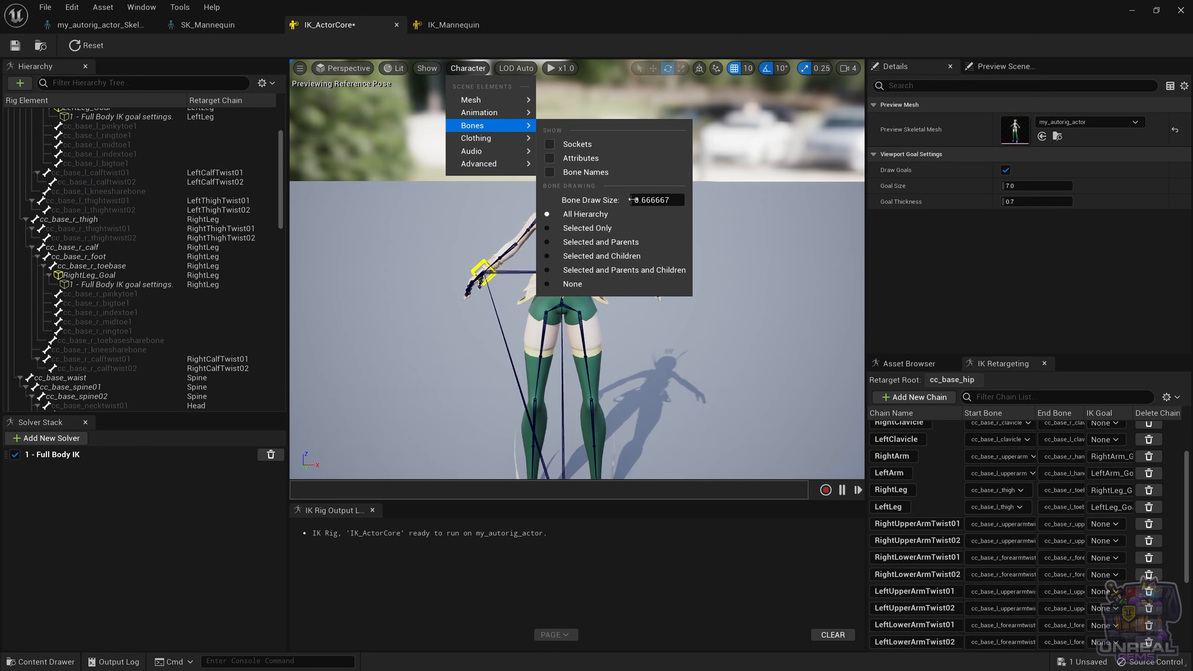
click(930, 641)
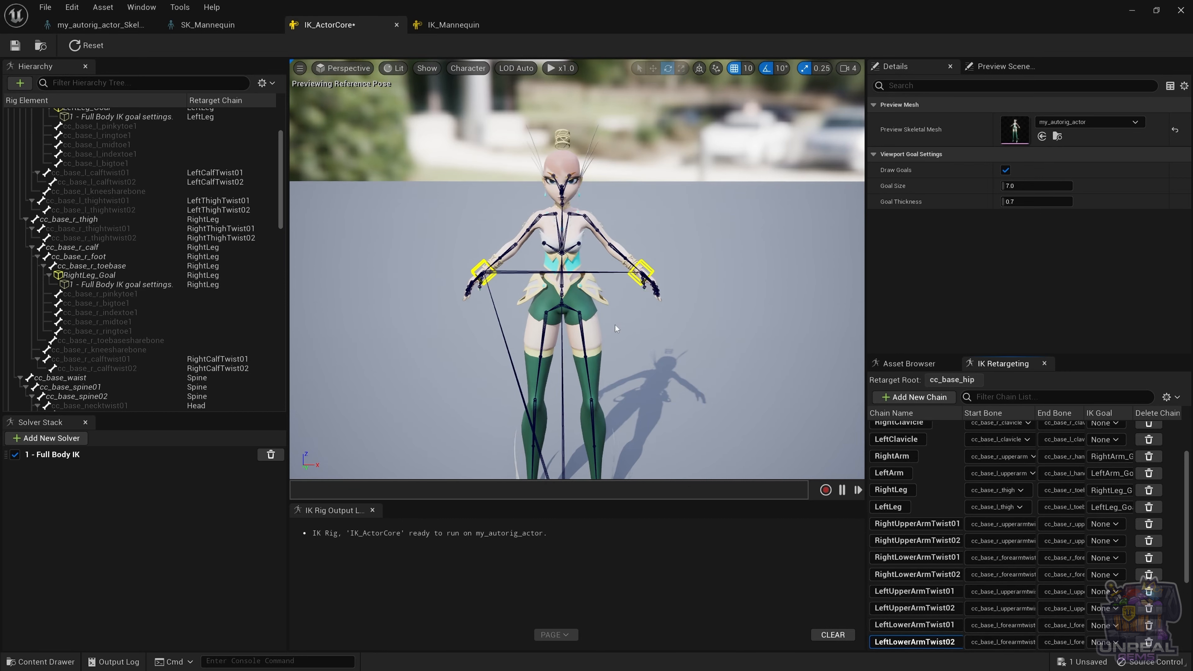
Create a retarget chain named LeftIndex from the bones cc_base_l_index1 through cc_base_l_index3, without adding a goal.
click(654, 290)
key(f)
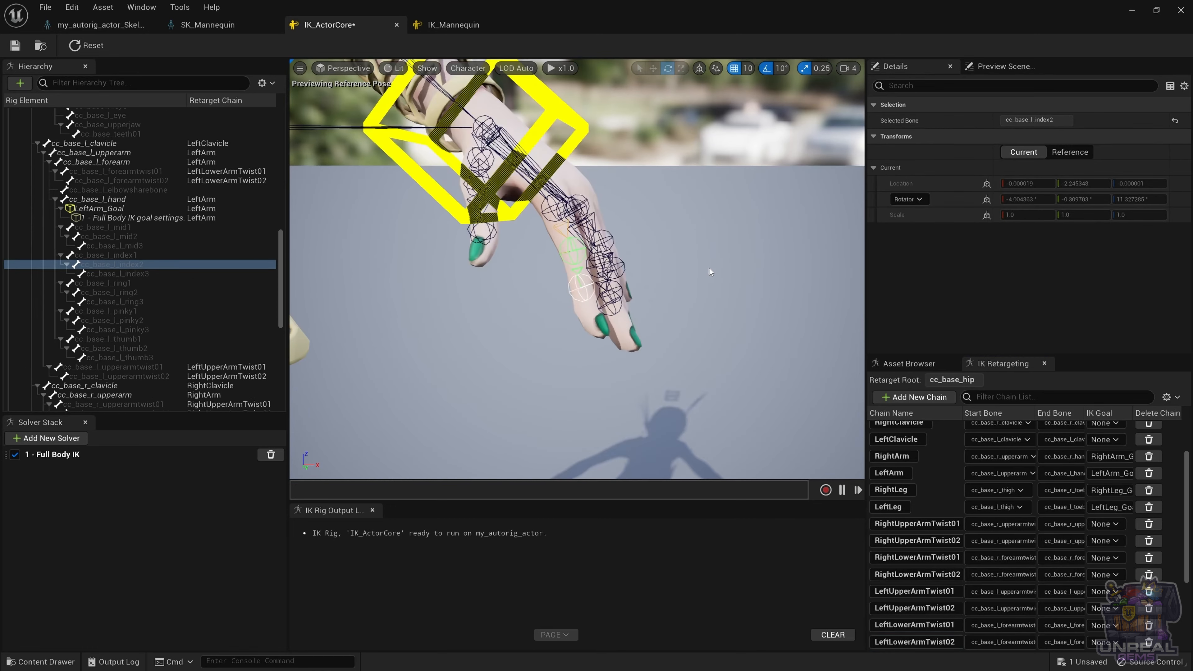
scroll(653, 256, down, 5)
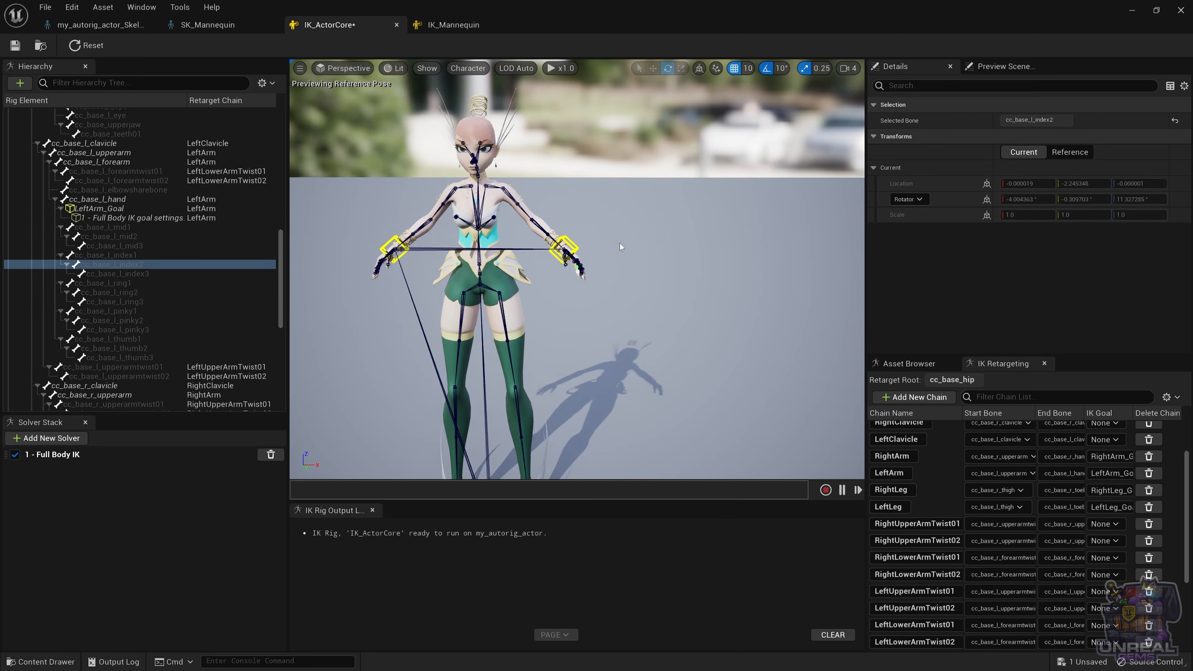
alt+drag(671, 237, 569, 252)
key(f)
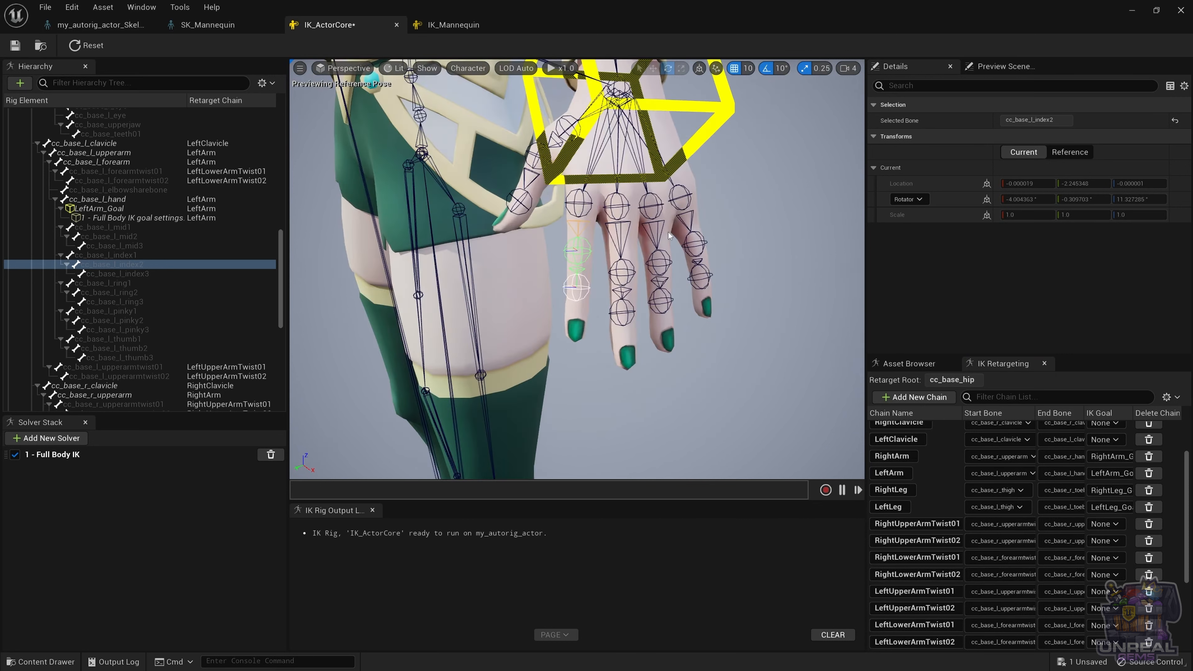
scroll(669, 232, down, 8)
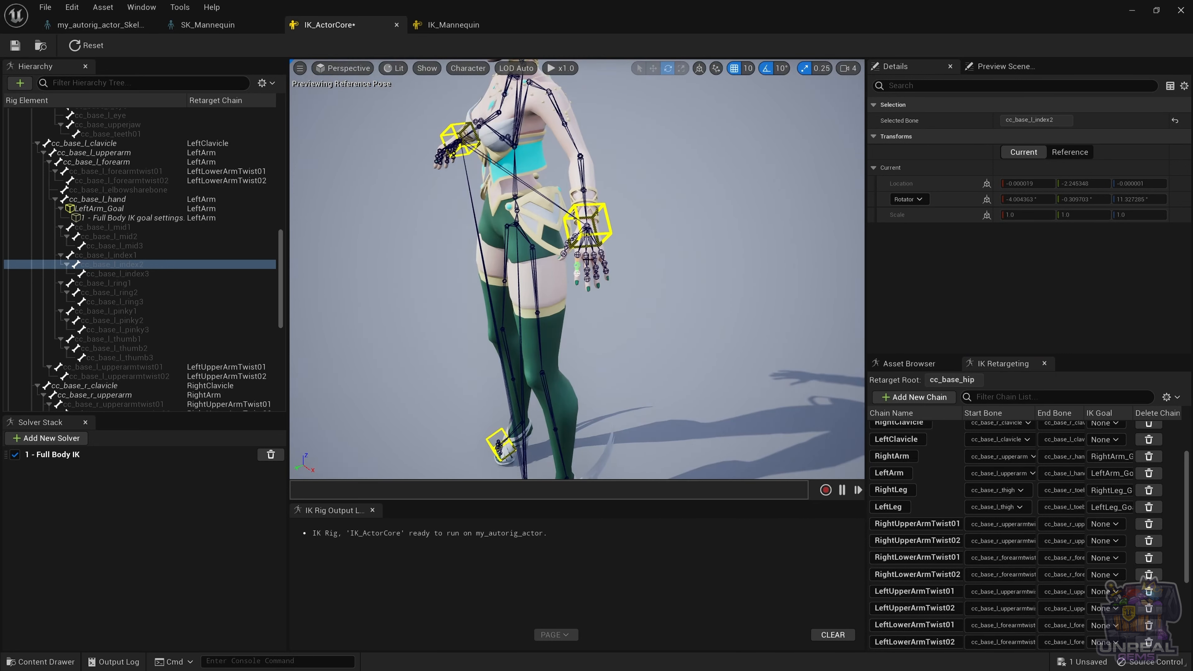
click(577, 254)
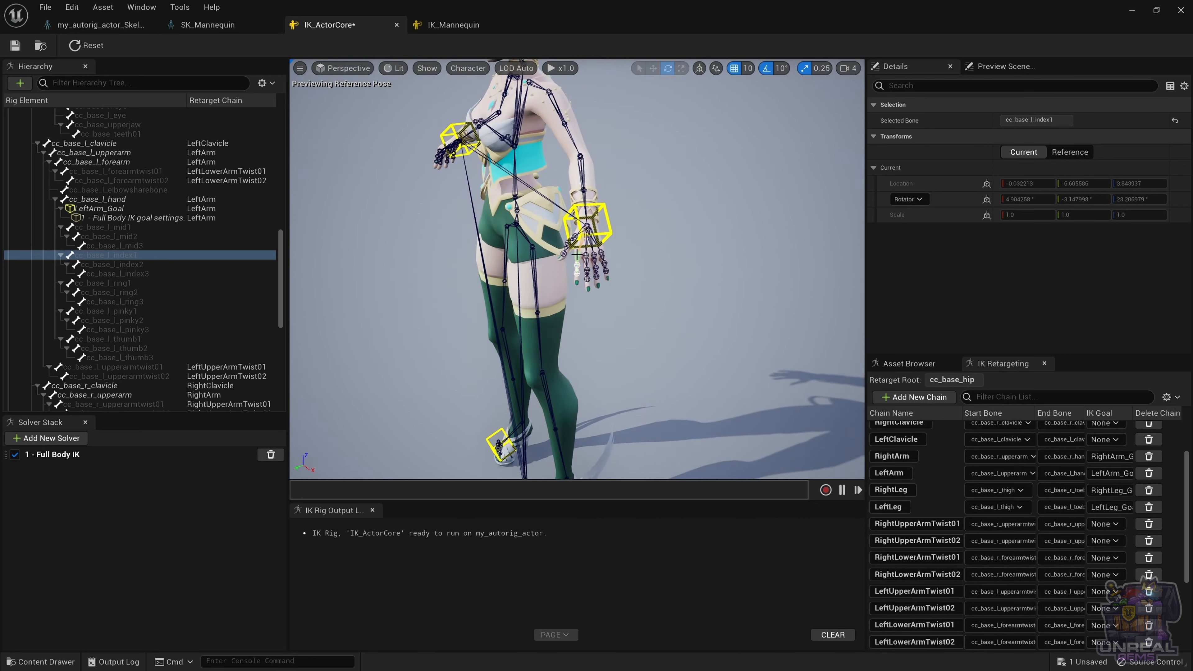
shift+click(132, 273)
click(131, 267)
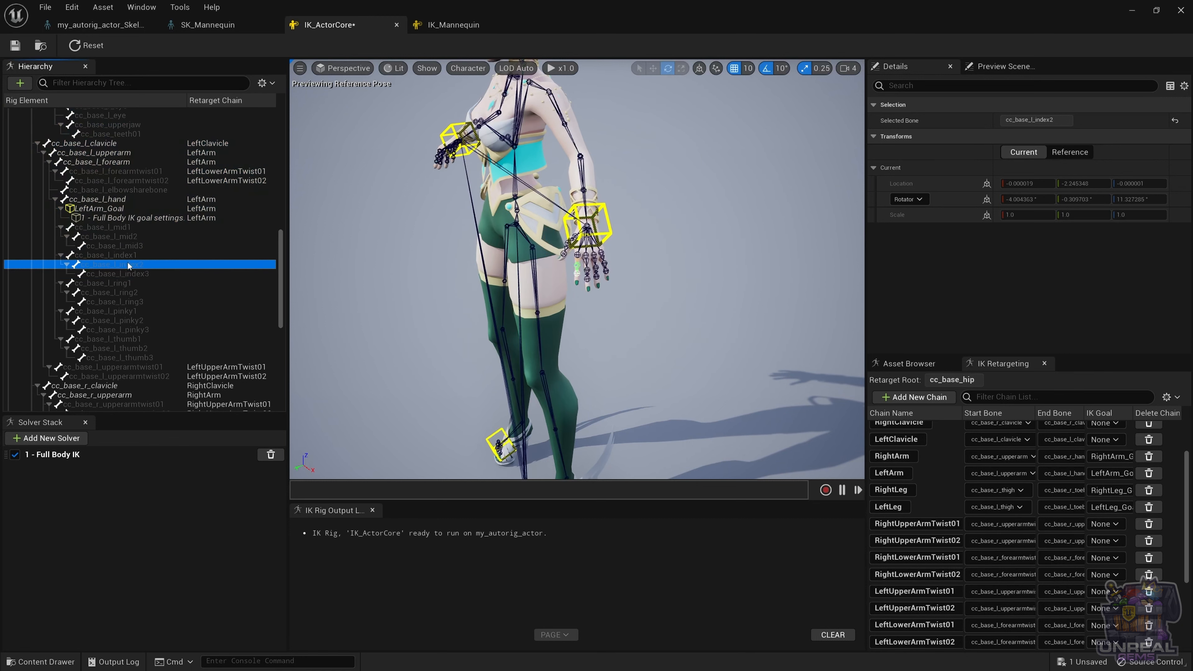
click(128, 258)
shift+click(135, 271)
right_click(134, 269)
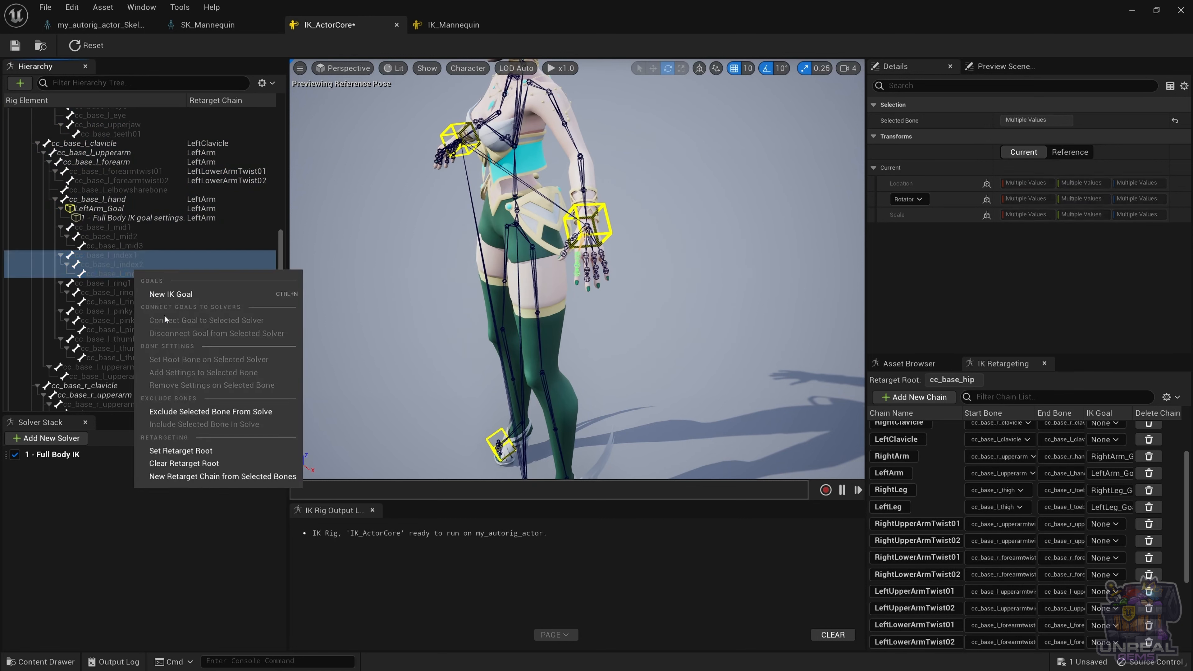
click(208, 476)
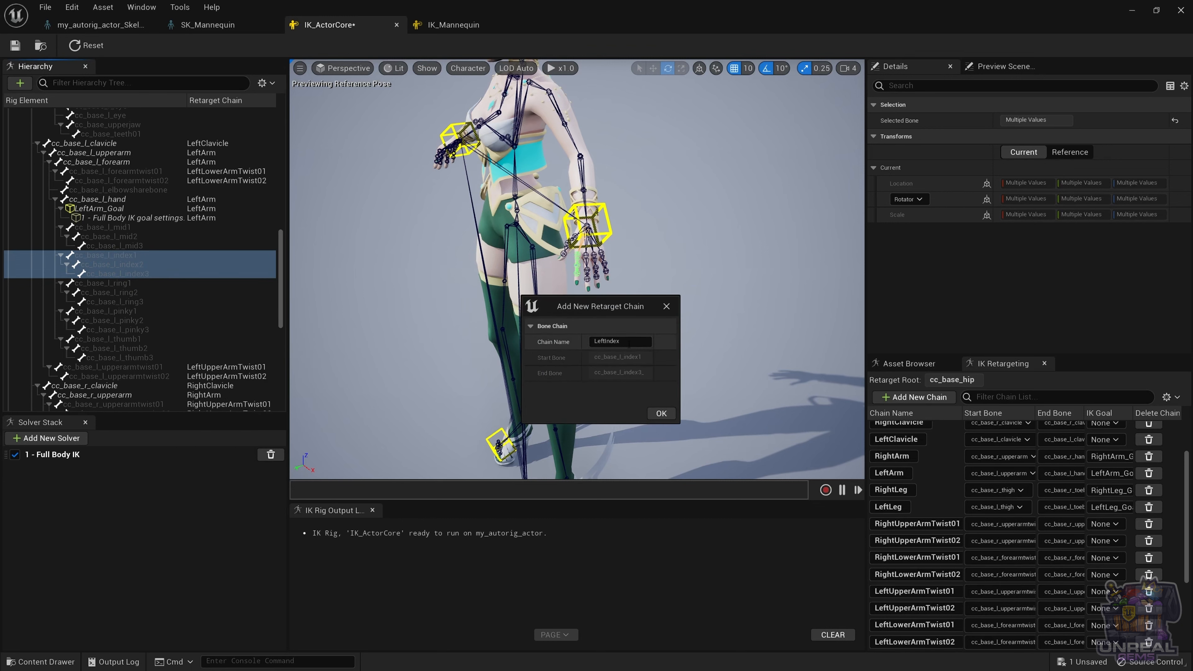
click(661, 414)
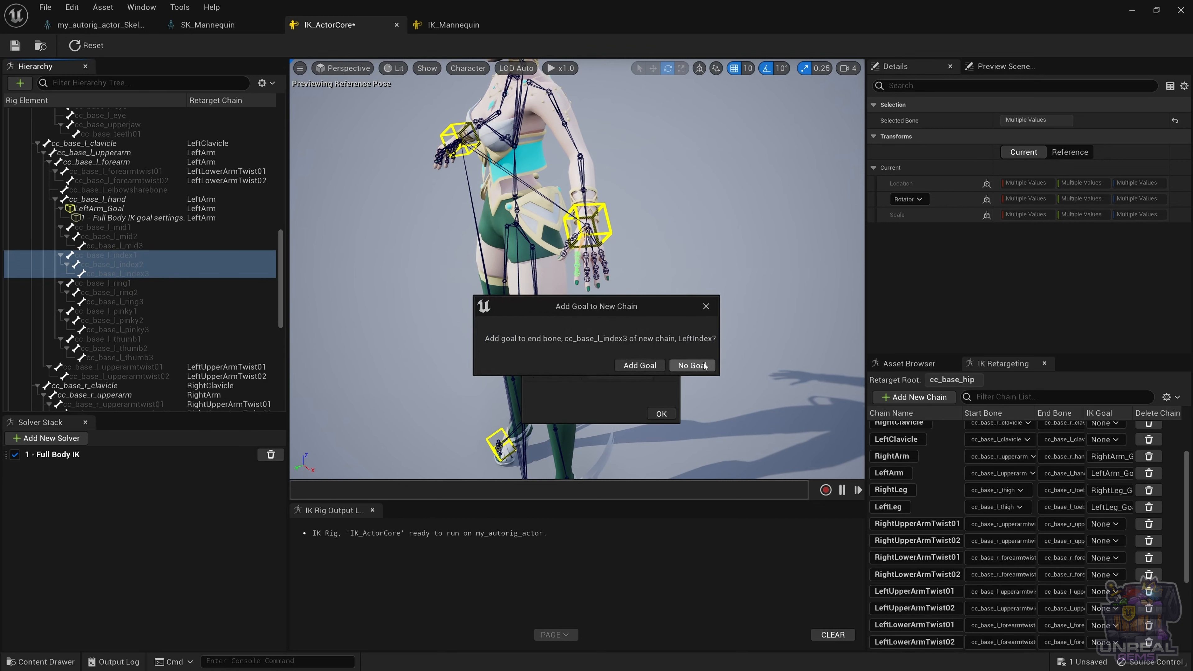
click(693, 367)
Create a retarget chain named LeftRing from the bones cc_base_l_ring1 through cc_base_l_ring3, without adding a goal.
click(129, 284)
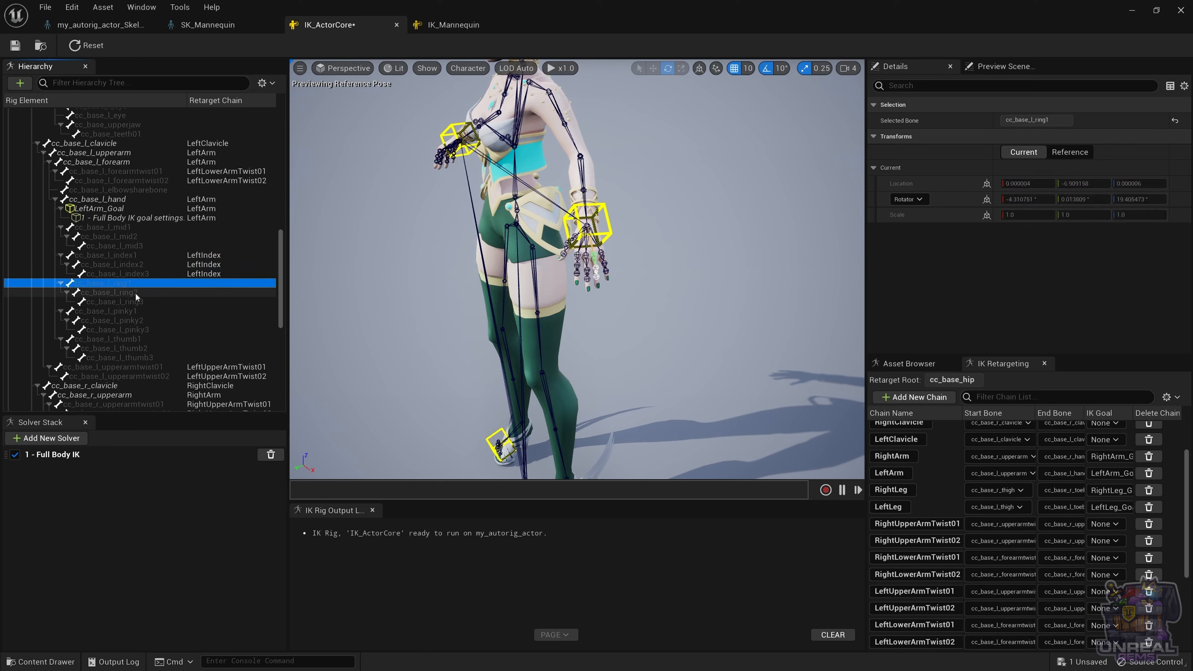
shift+click(136, 300)
right_click(137, 300)
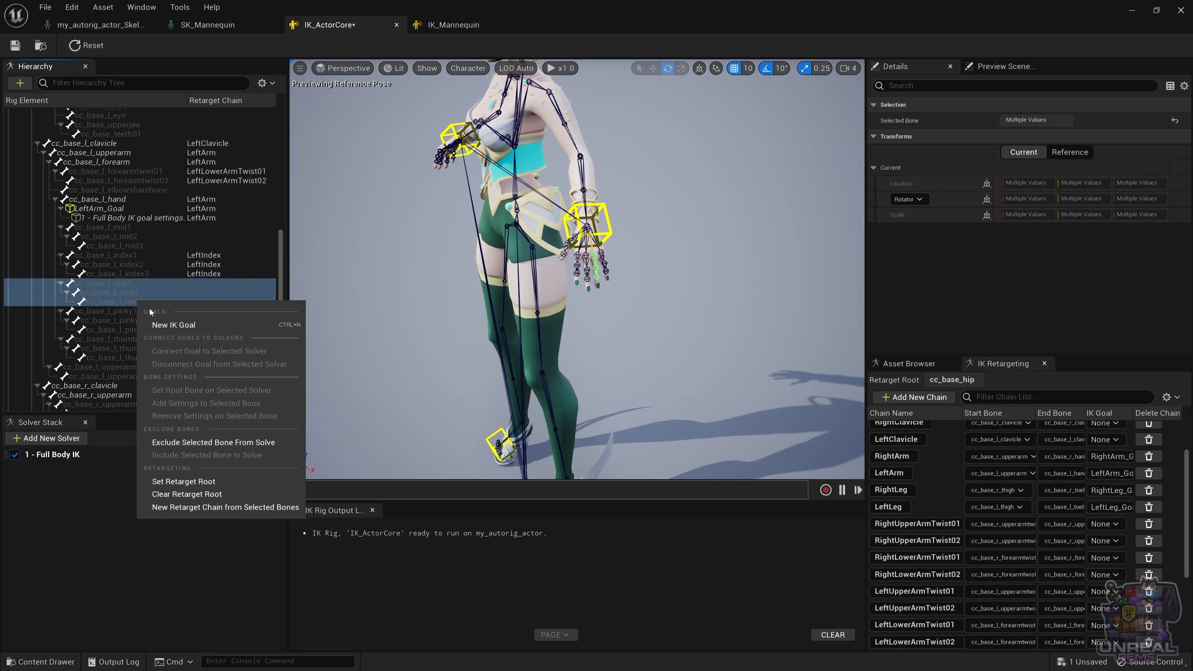
click(248, 504)
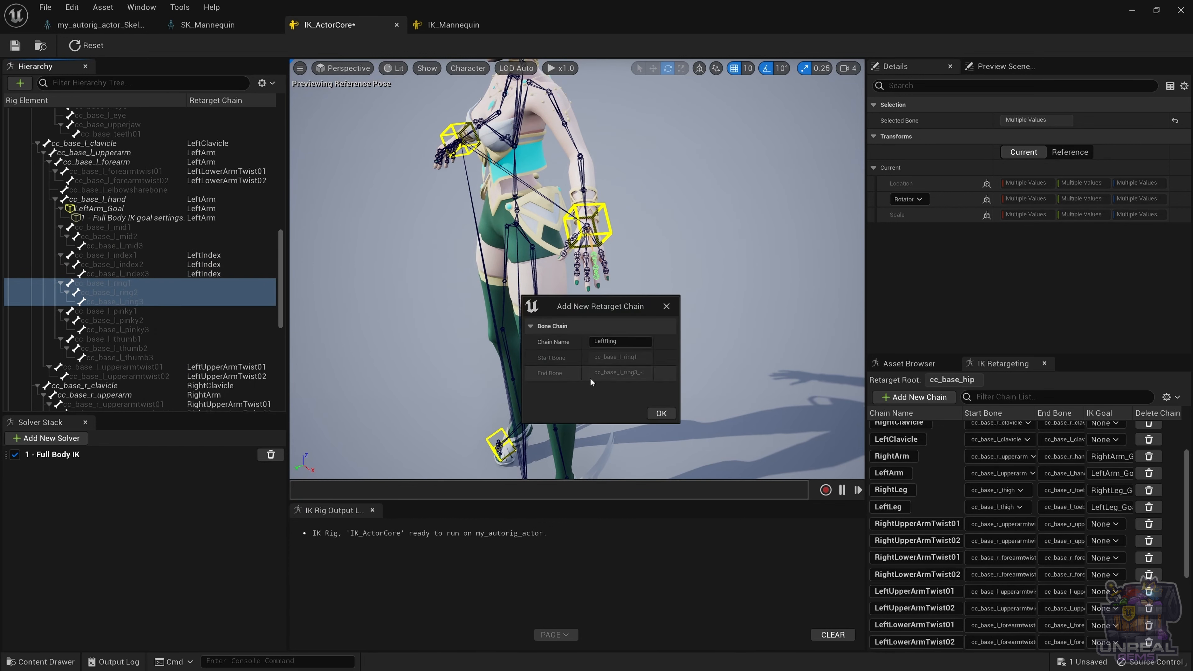
click(653, 414)
click(685, 366)
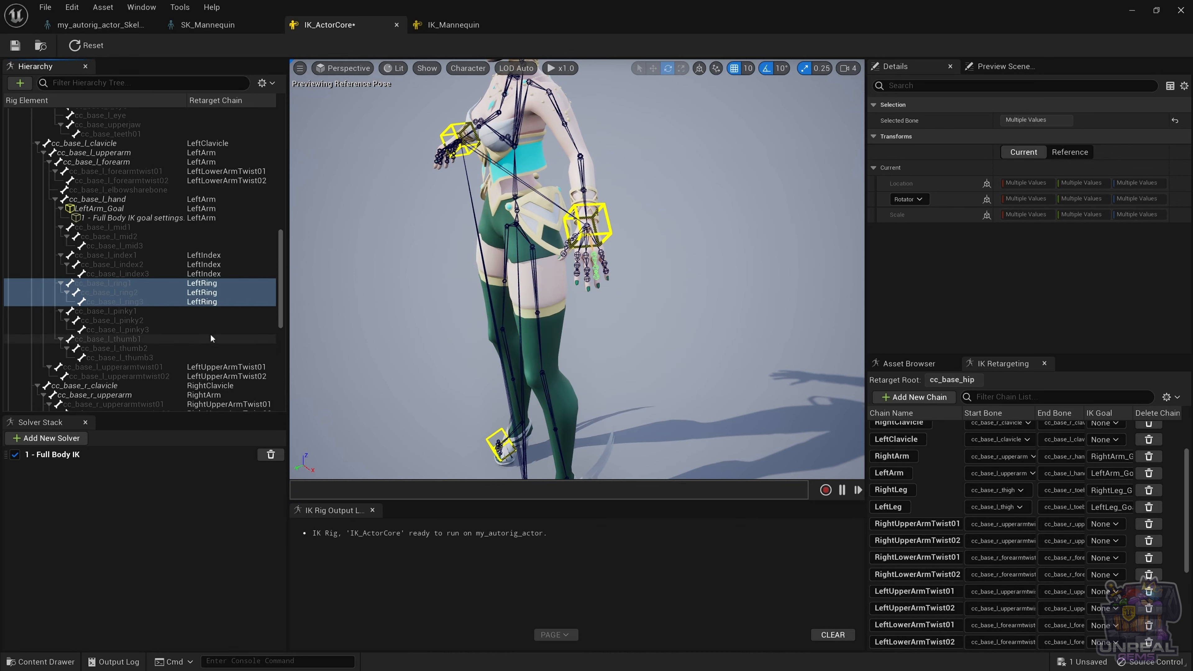
Create a retarget chain named LeftPinky from the bones cc_base_l_pinky1 through cc_base_l_pinky3, without adding a goal.
click(133, 313)
shift+click(140, 330)
right_click(149, 323)
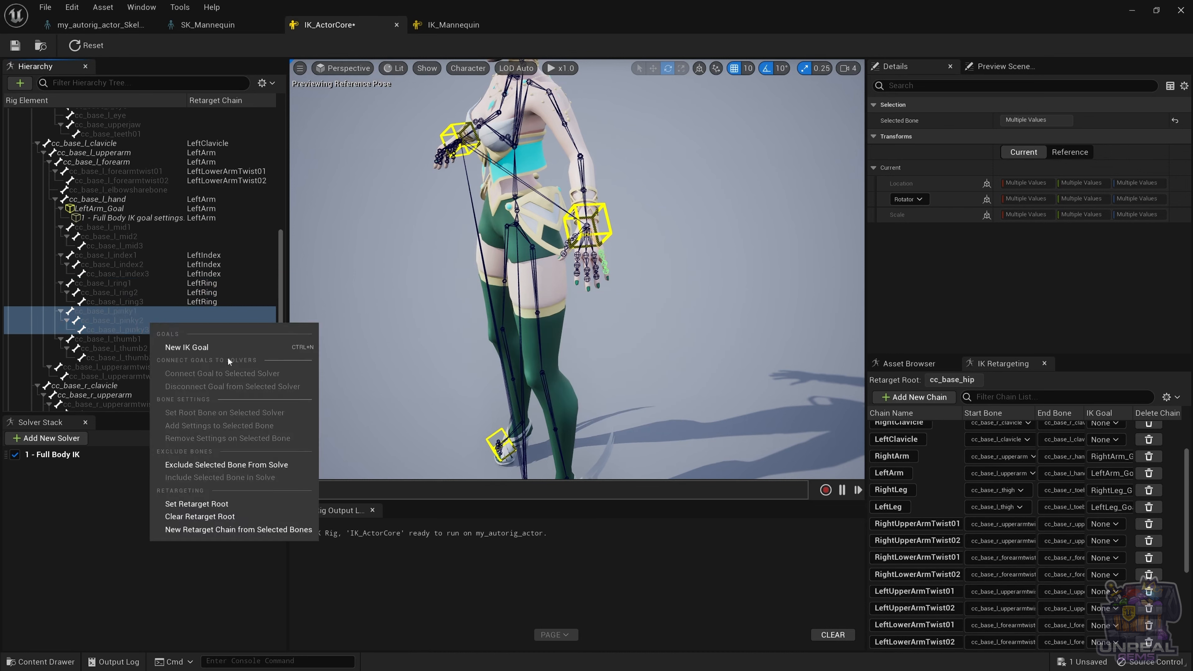
click(283, 526)
click(658, 414)
click(690, 366)
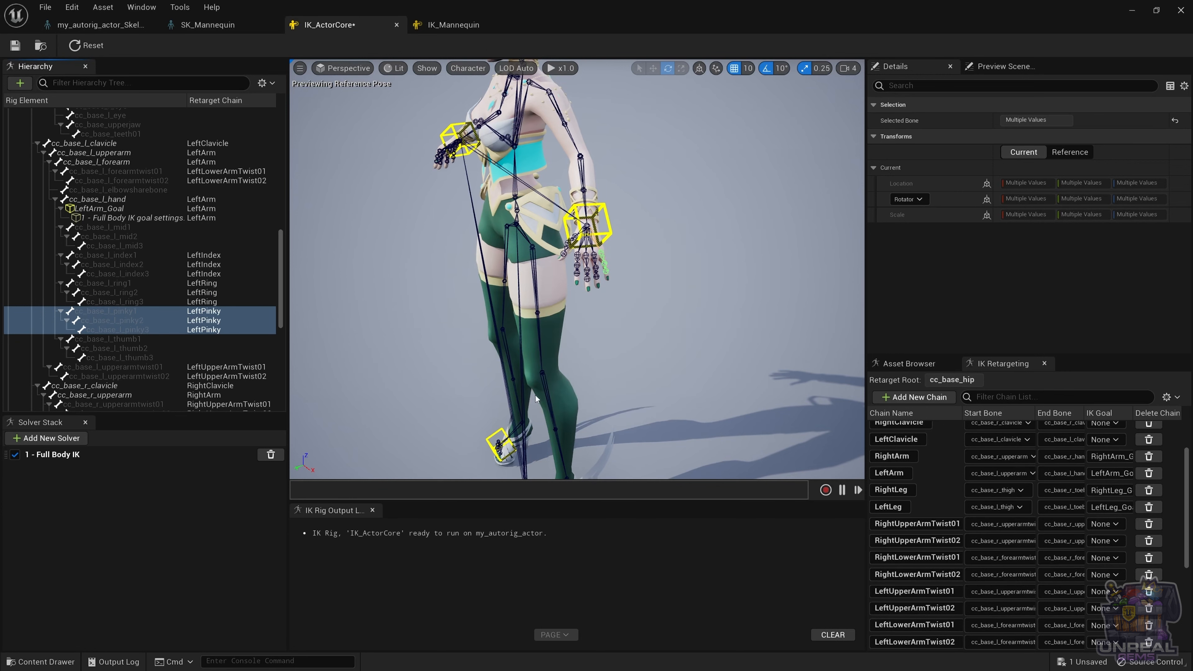
Create a retarget chain named LeftThumb from the bones cc_base_l_thumb1 through cc_base_l_thumb3, without adding a goal.
click(116, 340)
shift+click(126, 357)
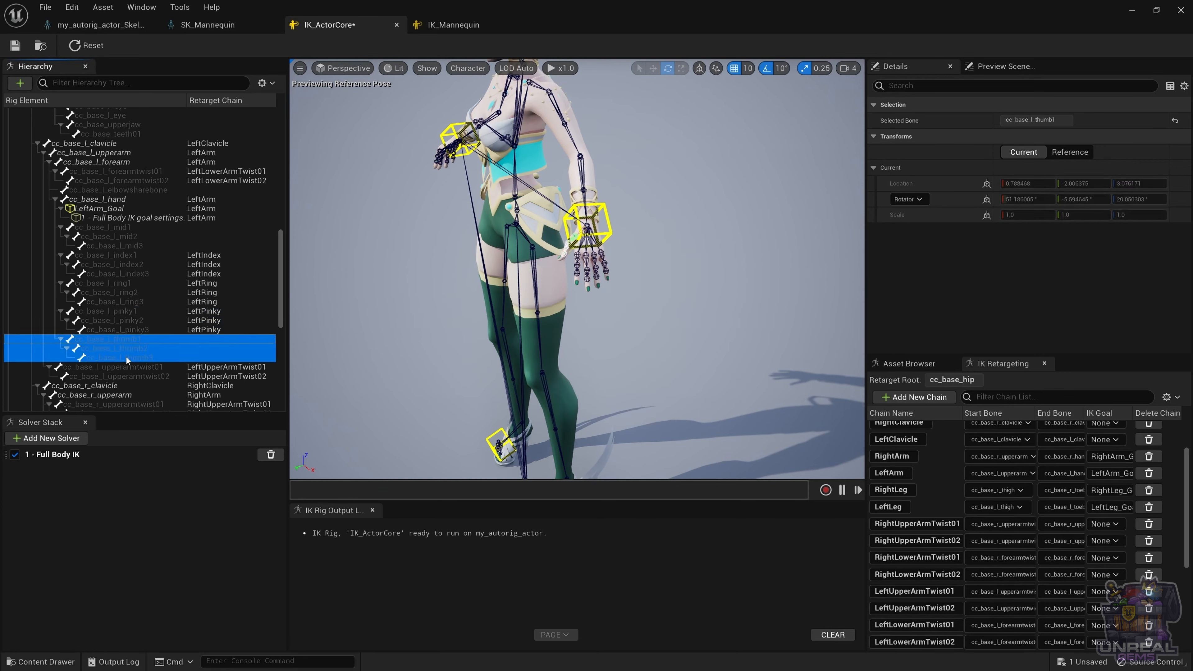
right_click(171, 346)
click(282, 553)
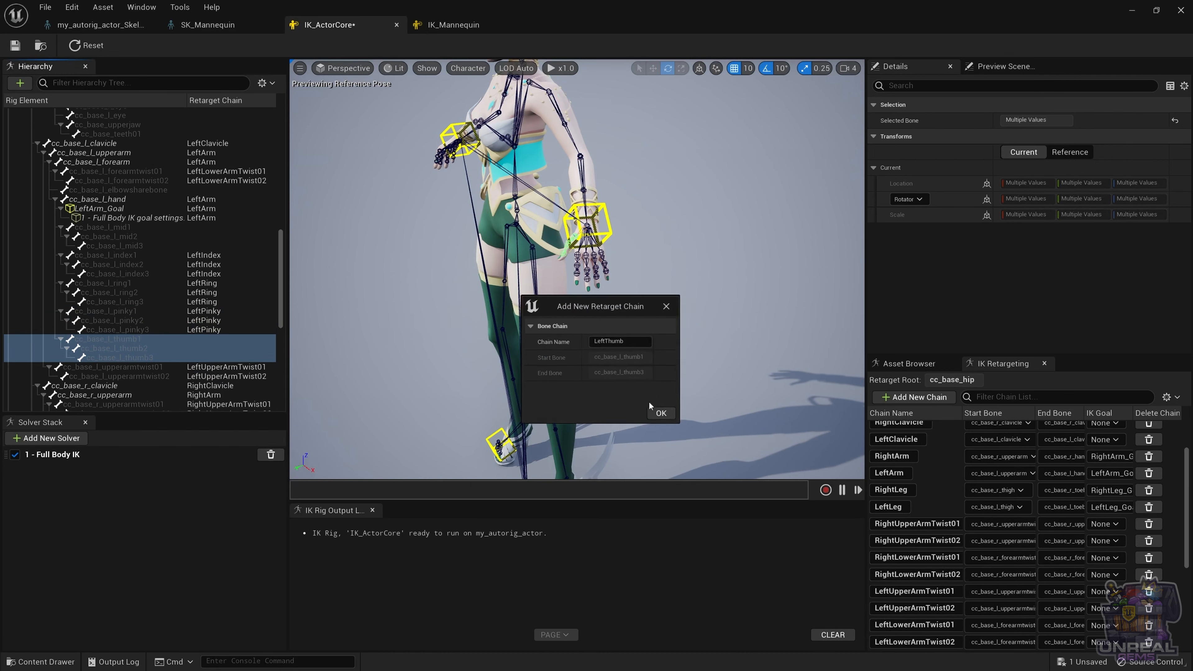
click(661, 413)
click(695, 366)
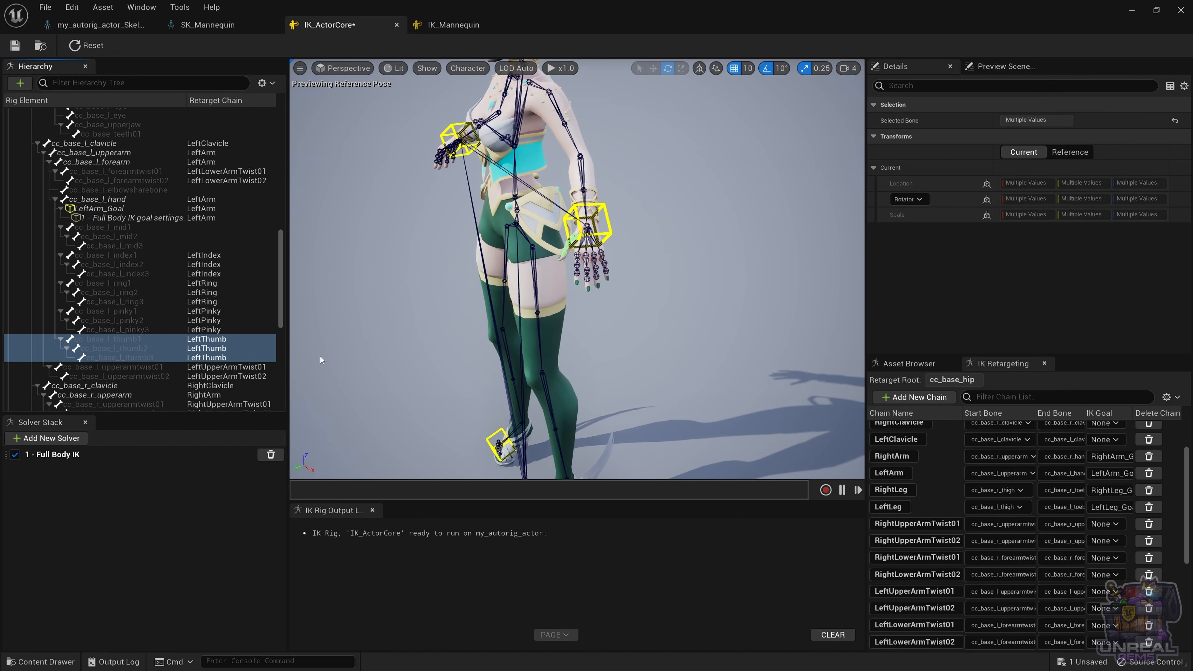
Create a retarget chain named LeftMiddle from the bones cc_base_l_mid1 through cc_base_l_mid3, without adding a goal.
click(124, 228)
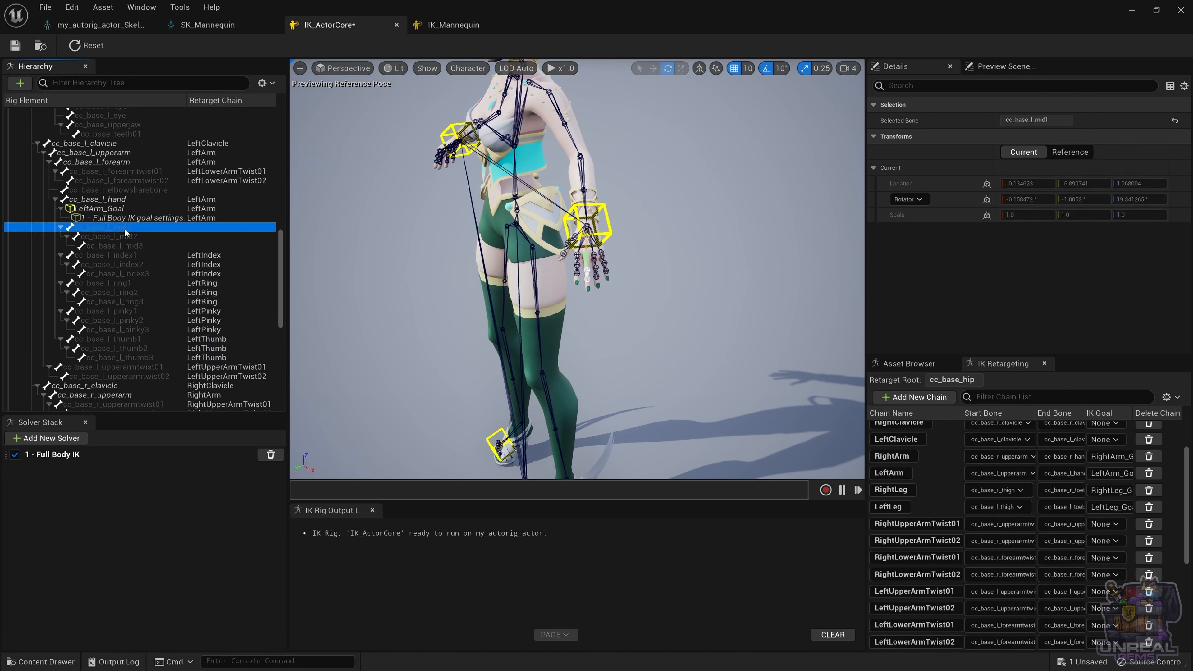
shift+click(131, 246)
right_click(132, 246)
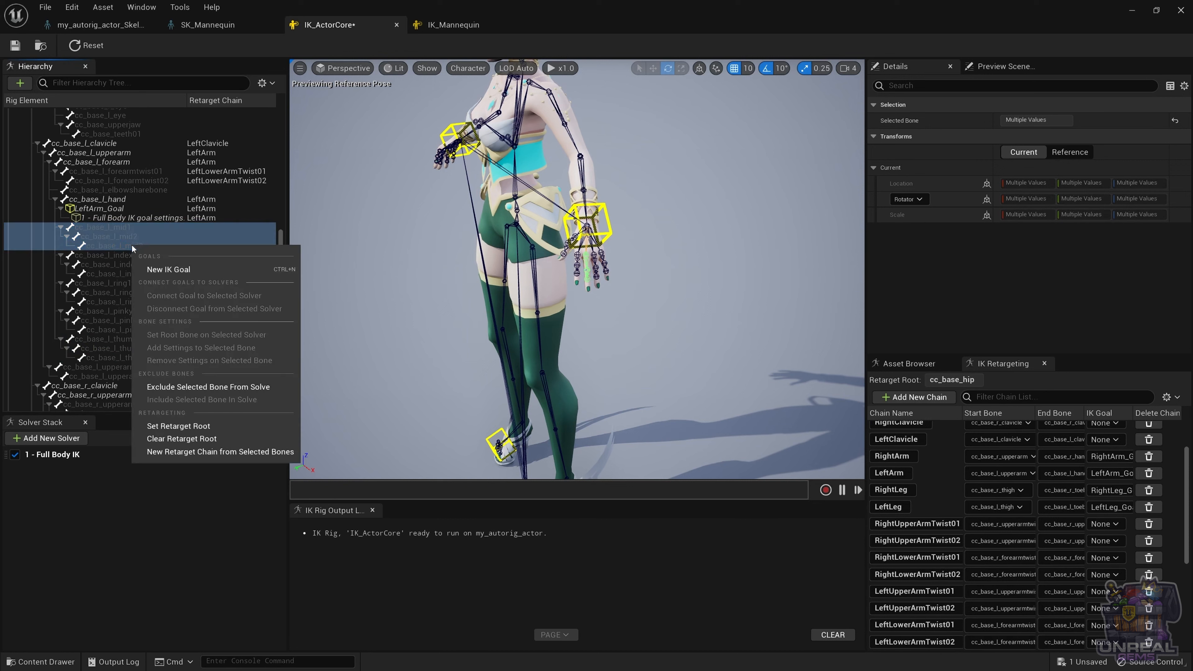
click(255, 454)
double_click(638, 341)
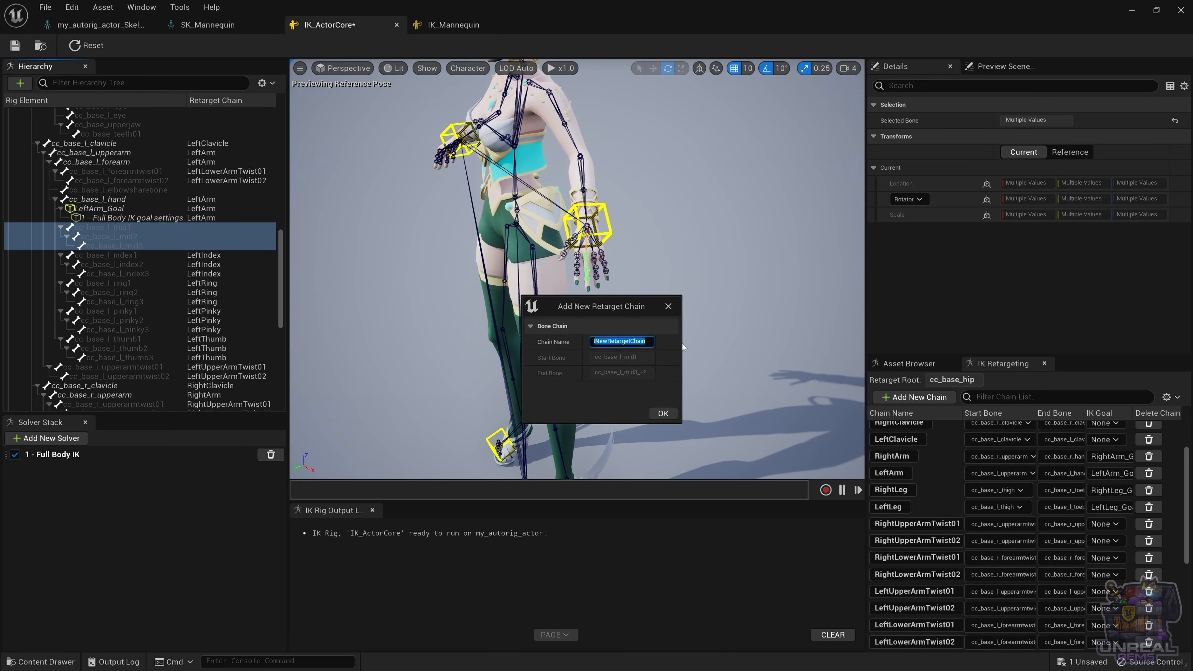
text(Le)
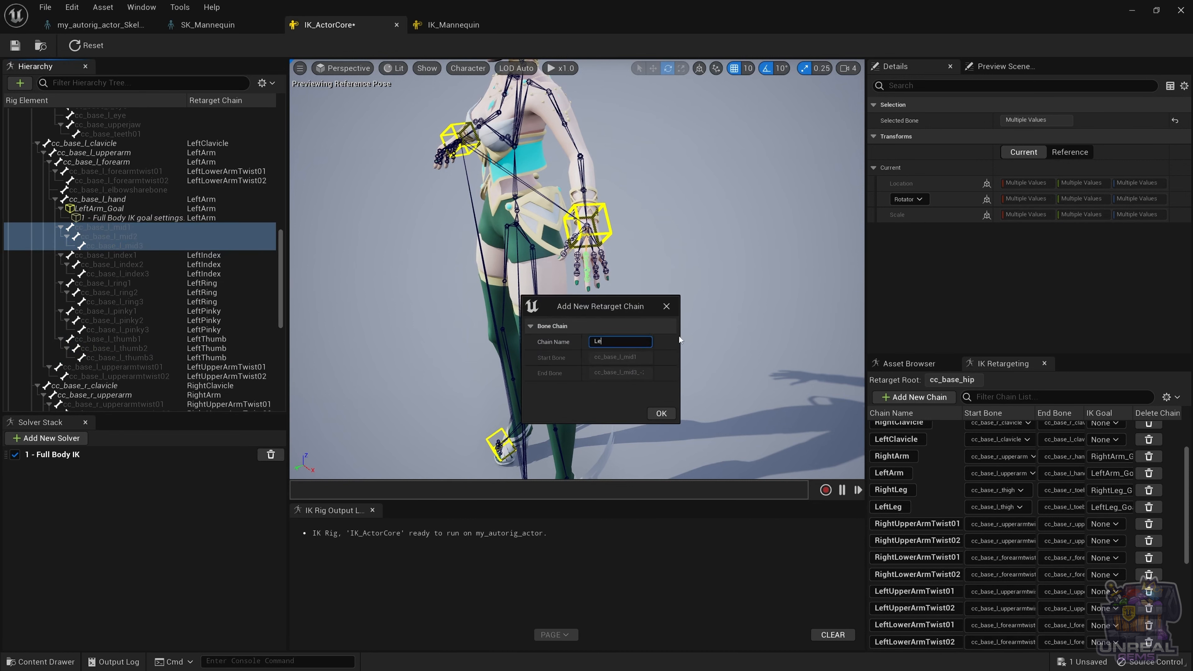
text(ftMiddle)
click(663, 414)
click(678, 368)
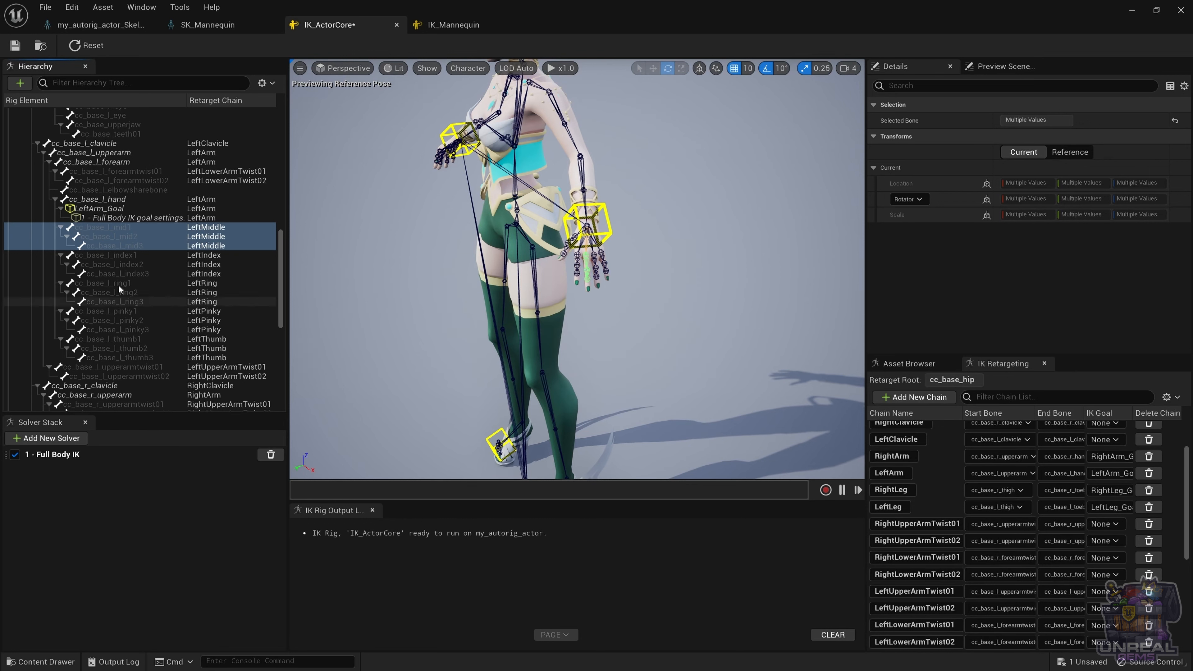
Create a retarget chain named RightMiddle from the bones cc_base_r_mid1 through cc_base_r_mid3, without adding a goal.
click(439, 151)
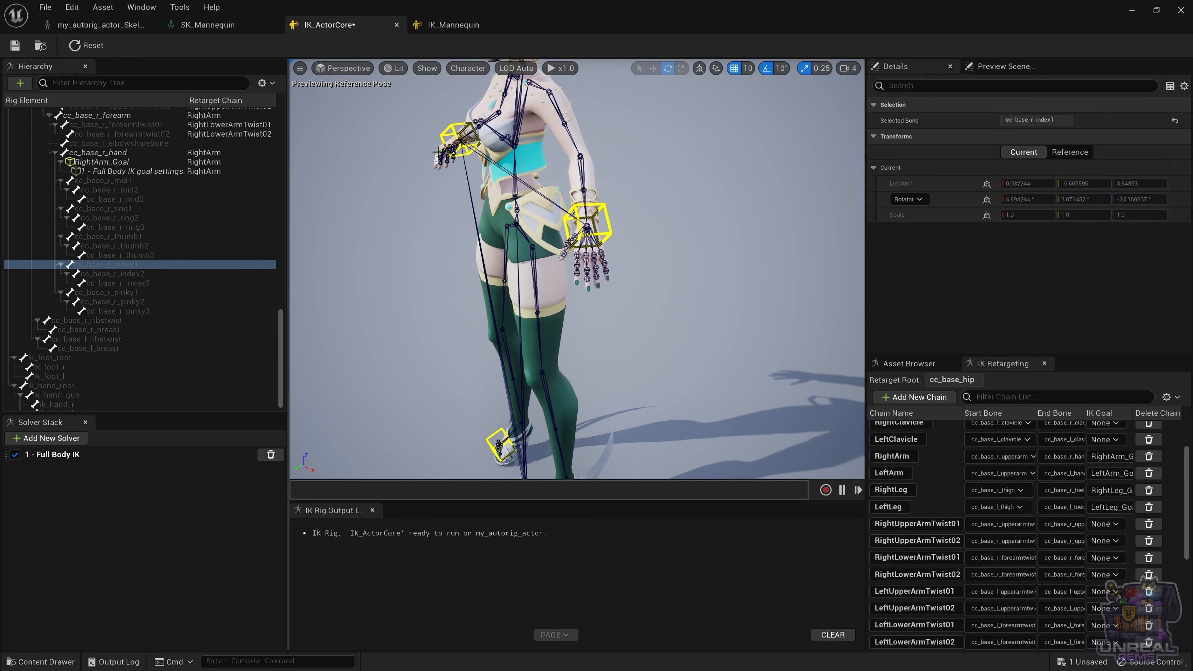
key(f)
alt+drag(547, 185, 691, 199)
scroll(479, 216, down, 8)
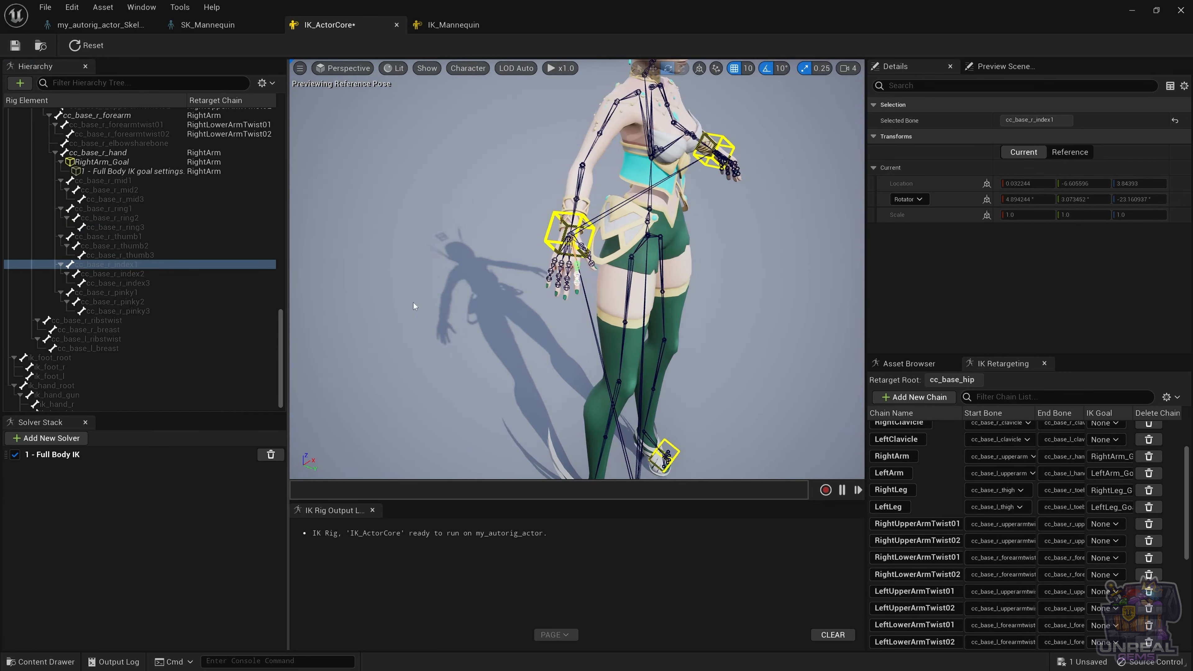
click(118, 183)
shift+click(128, 198)
right_click(132, 197)
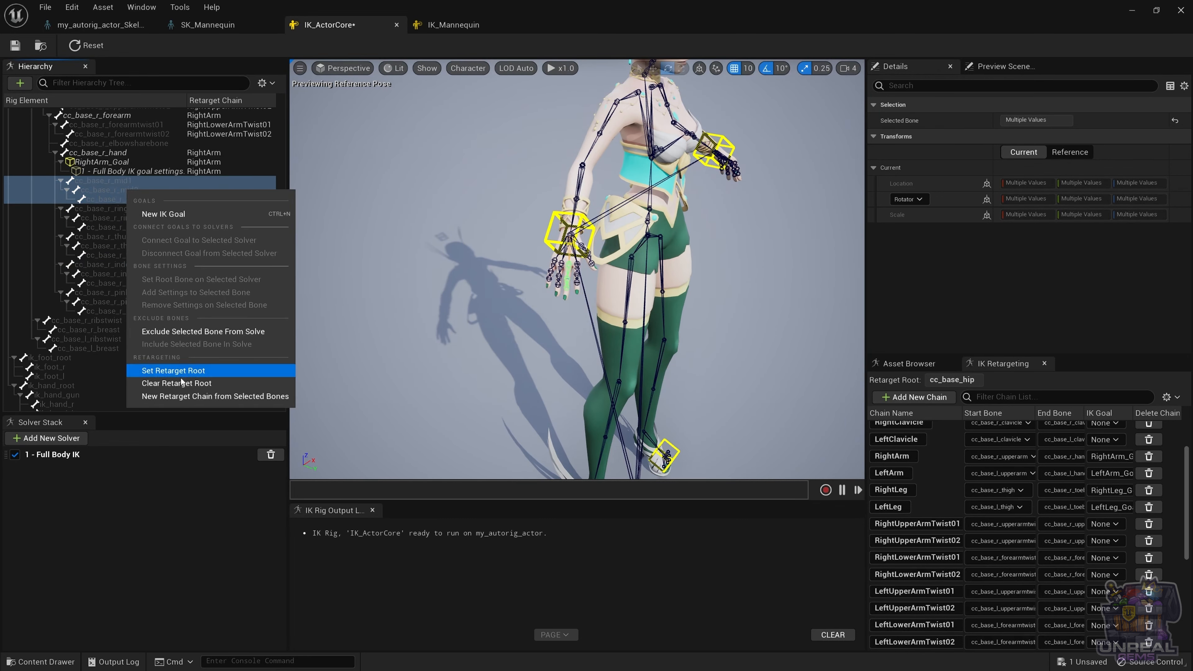
click(214, 396)
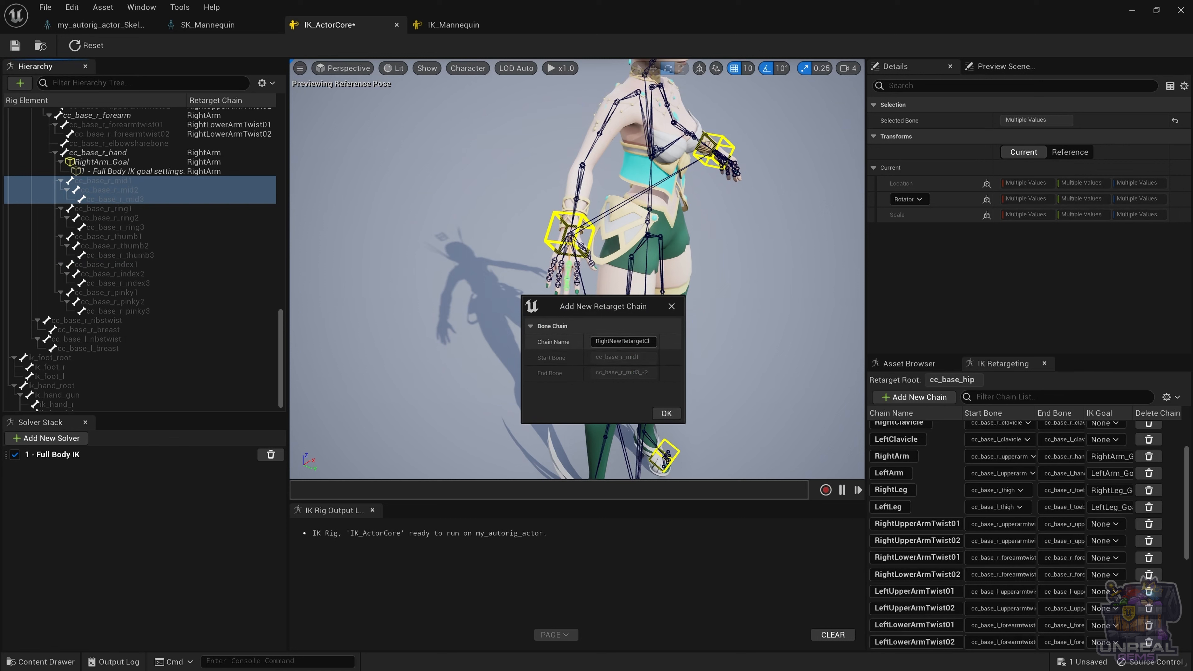
click(621, 346)
text(RightMiddle)
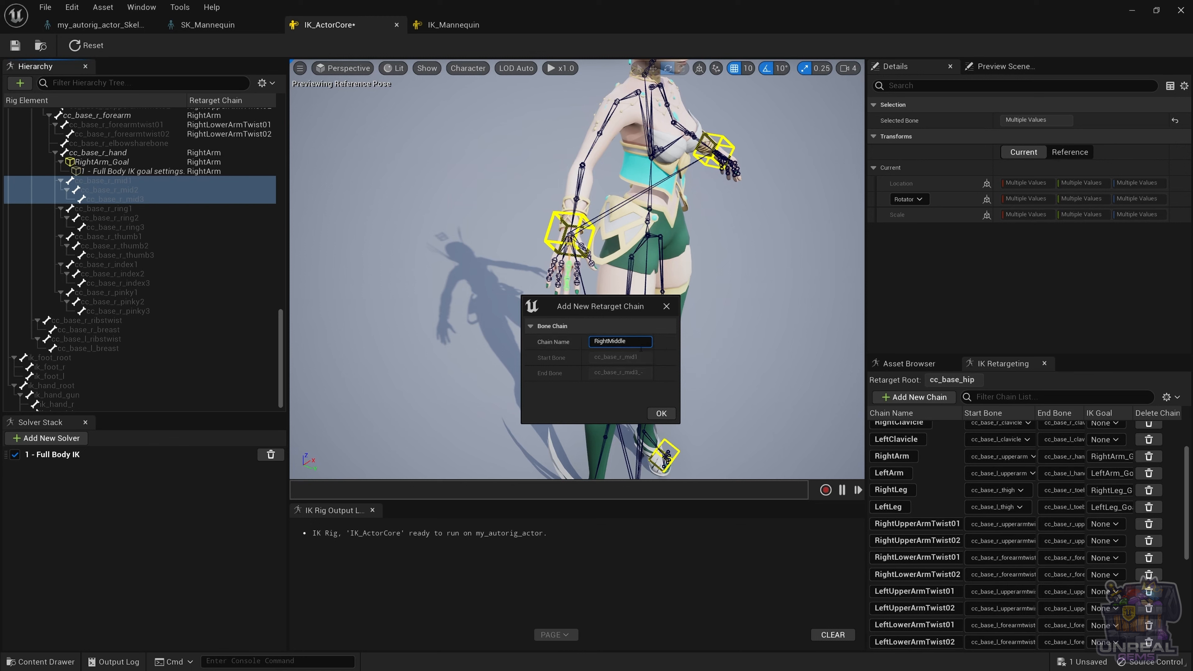
click(658, 416)
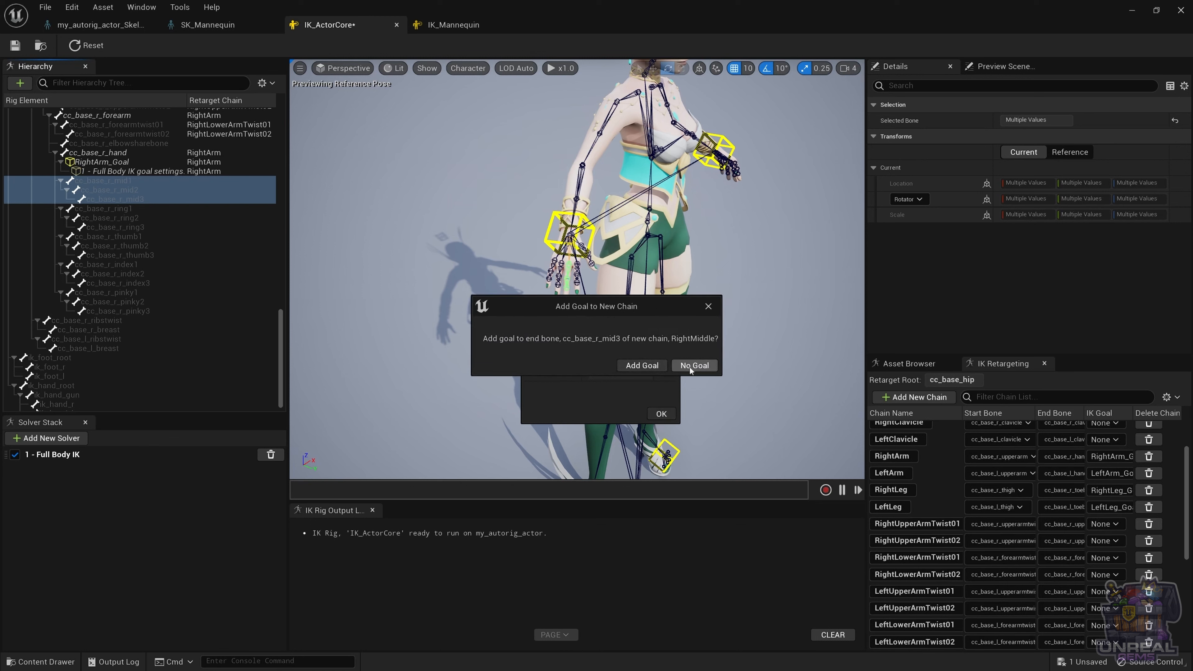
click(690, 366)
Create a retarget chain named RightRing from the bones cc_base_r_ring1 through cc_base_r_ring3, without adding a goal.
click(111, 208)
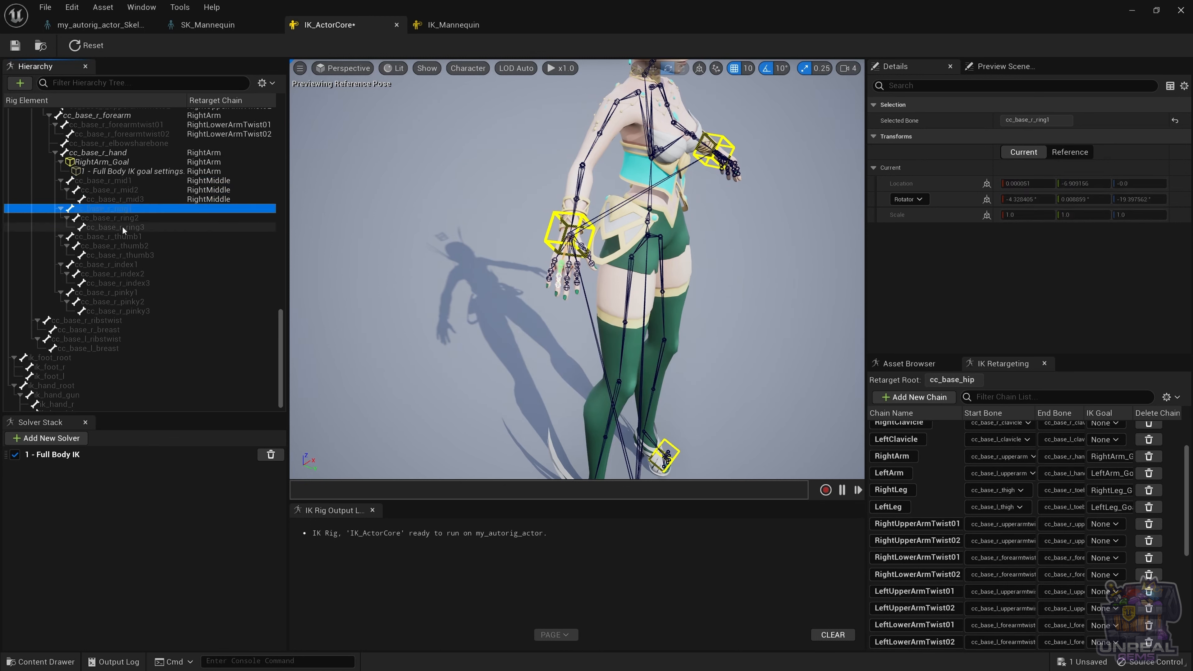
shift+click(122, 228)
right_click(125, 219)
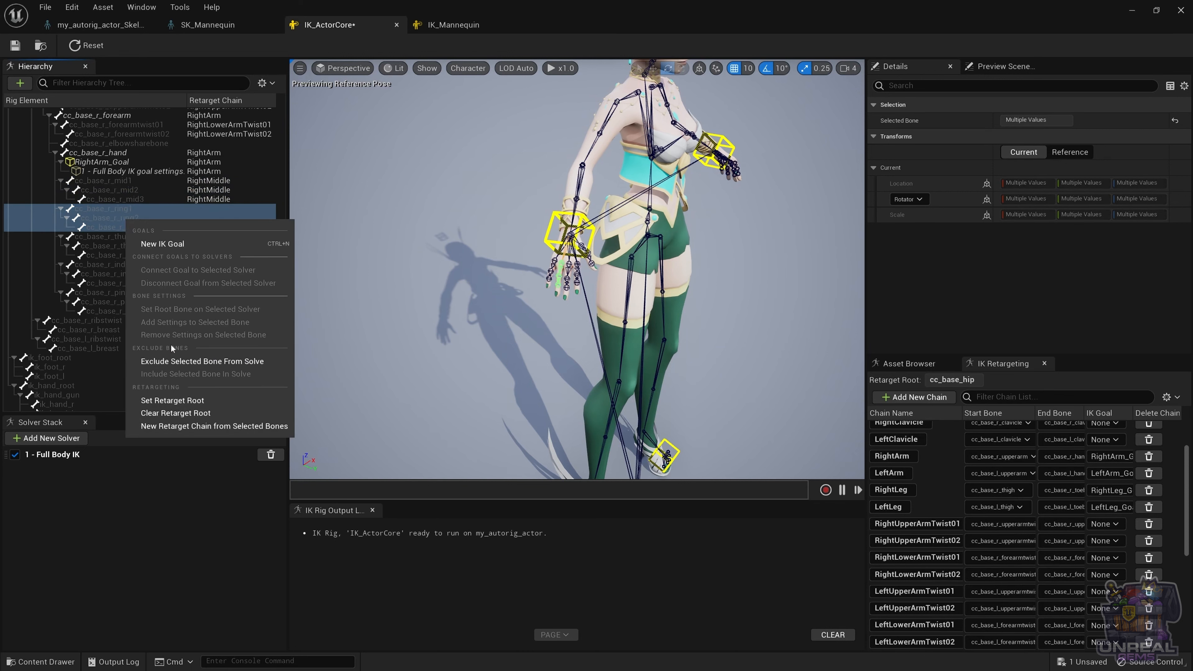
click(262, 428)
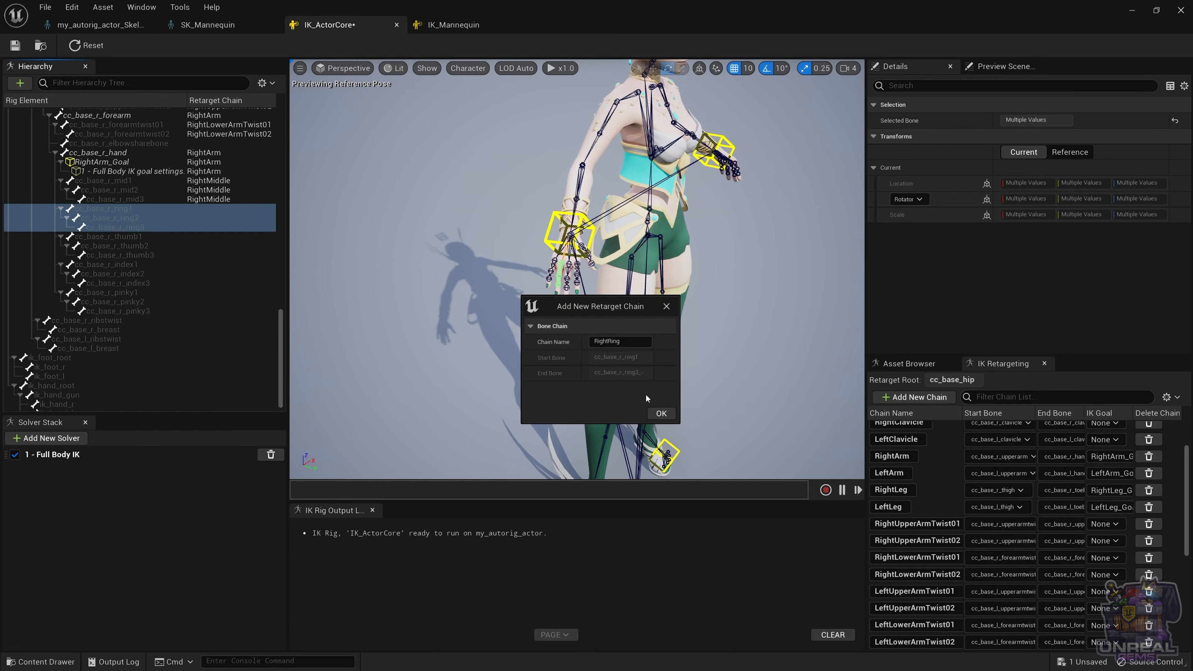
click(662, 414)
click(686, 368)
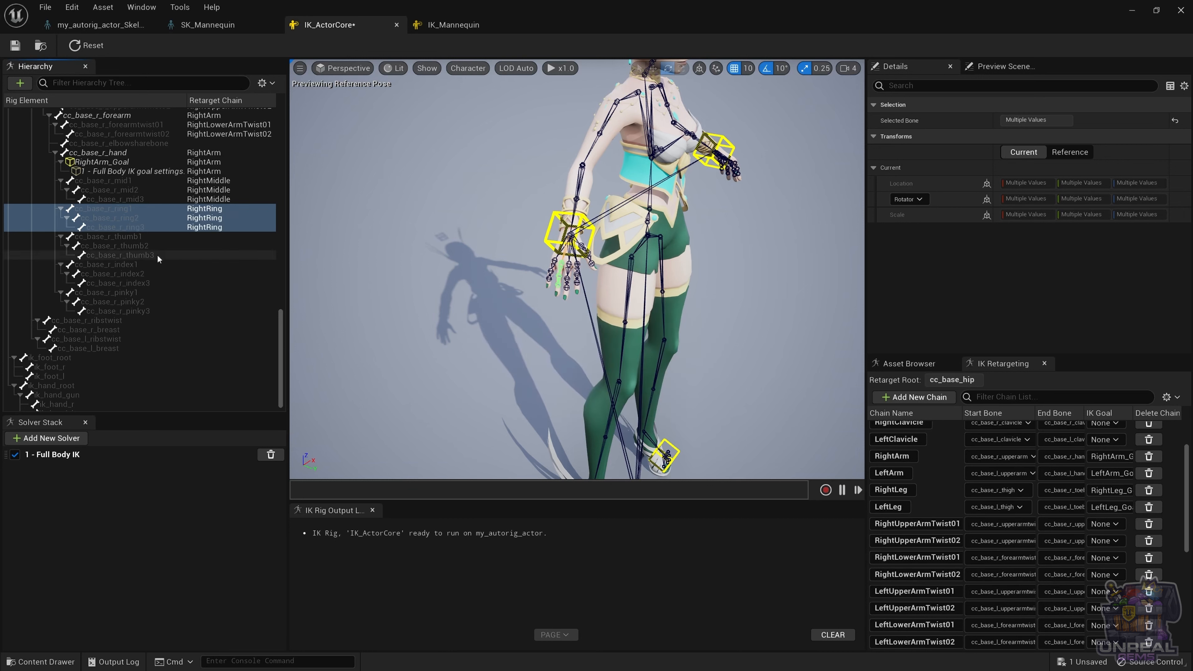
Create a retarget chain named RightThumb from the bones cc_base_r_thumb1 through cc_base_r_thumb3, without adding a goal.
click(92, 239)
shift+click(133, 255)
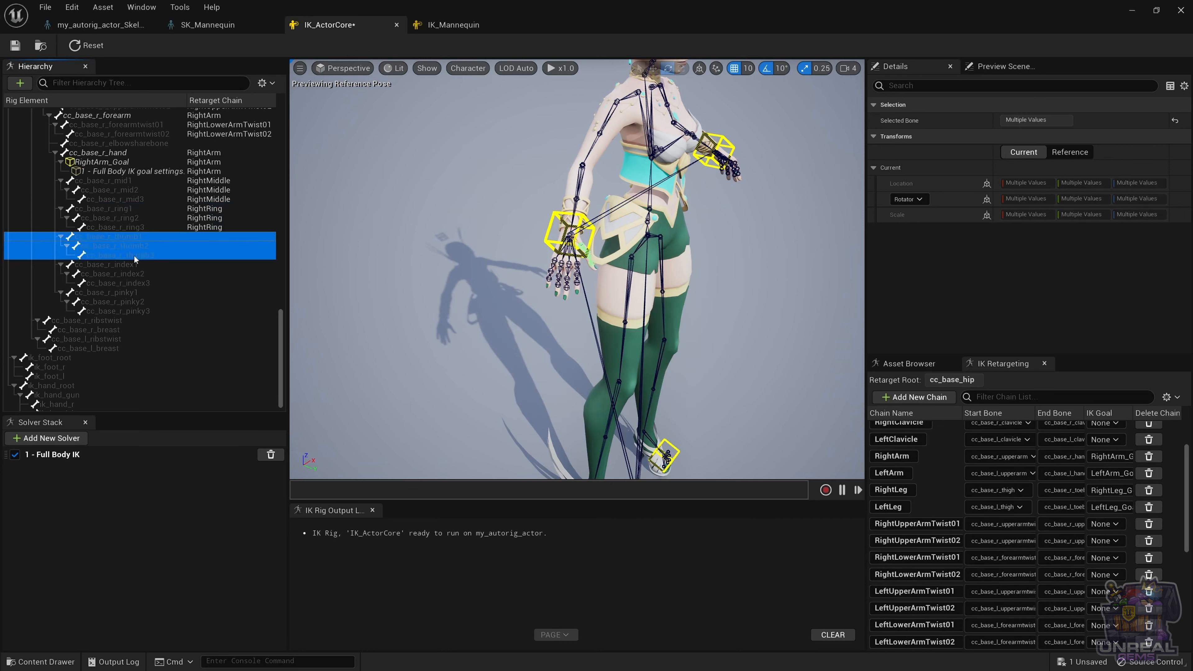
right_click(133, 255)
click(215, 461)
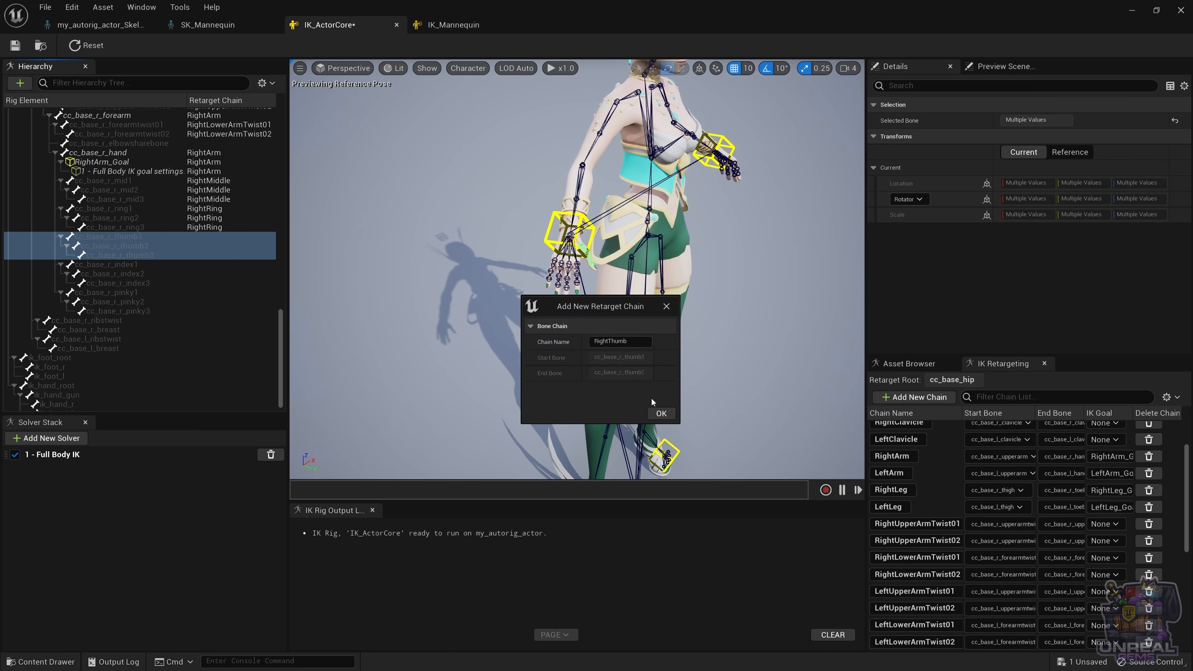
click(662, 415)
click(699, 370)
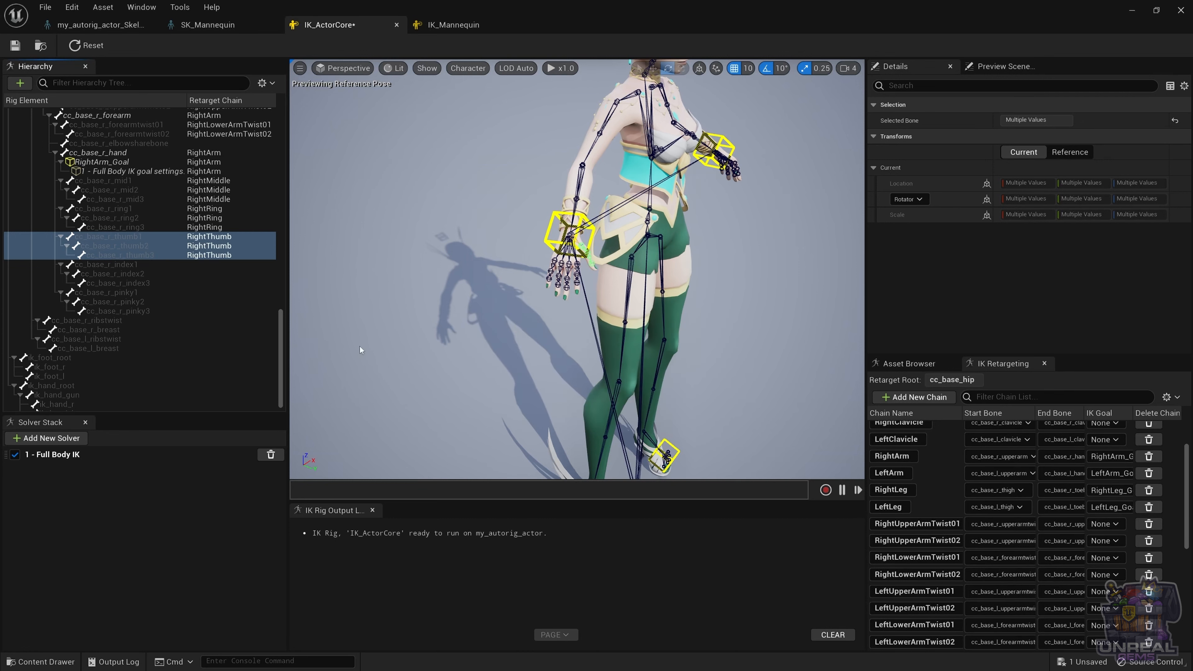
Create a retarget chain named RightIndex from the bones cc_base_r_index1 through cc_base_r_index3, without adding a goal.
click(124, 263)
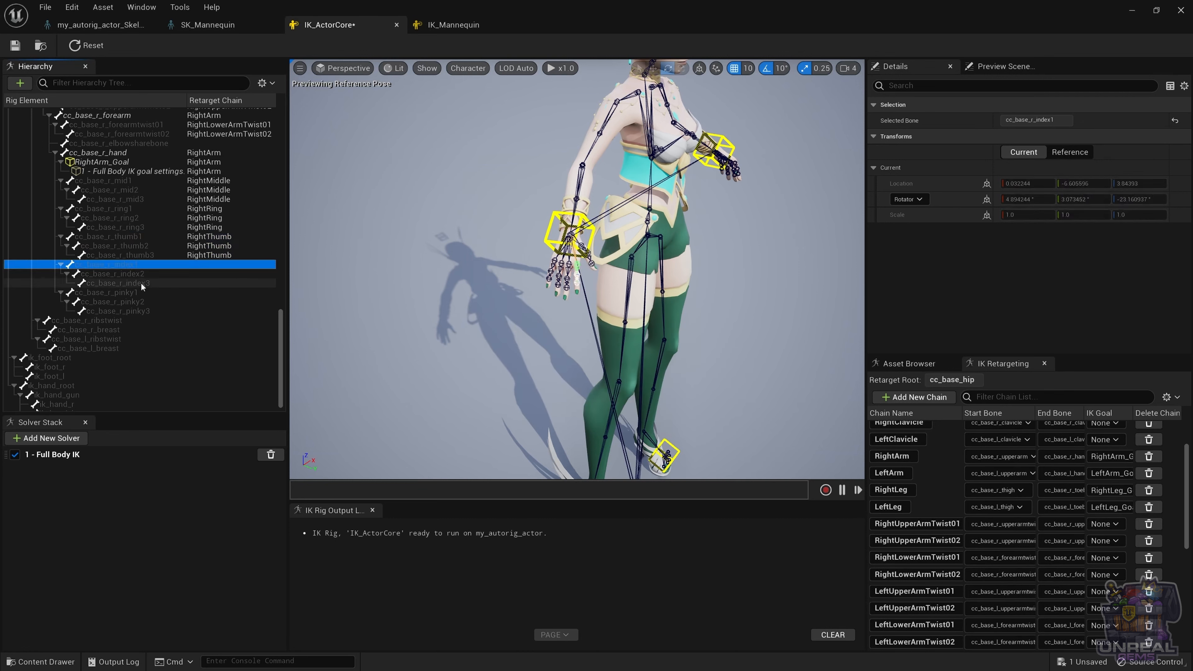
shift+click(141, 281)
right_click(141, 278)
click(215, 484)
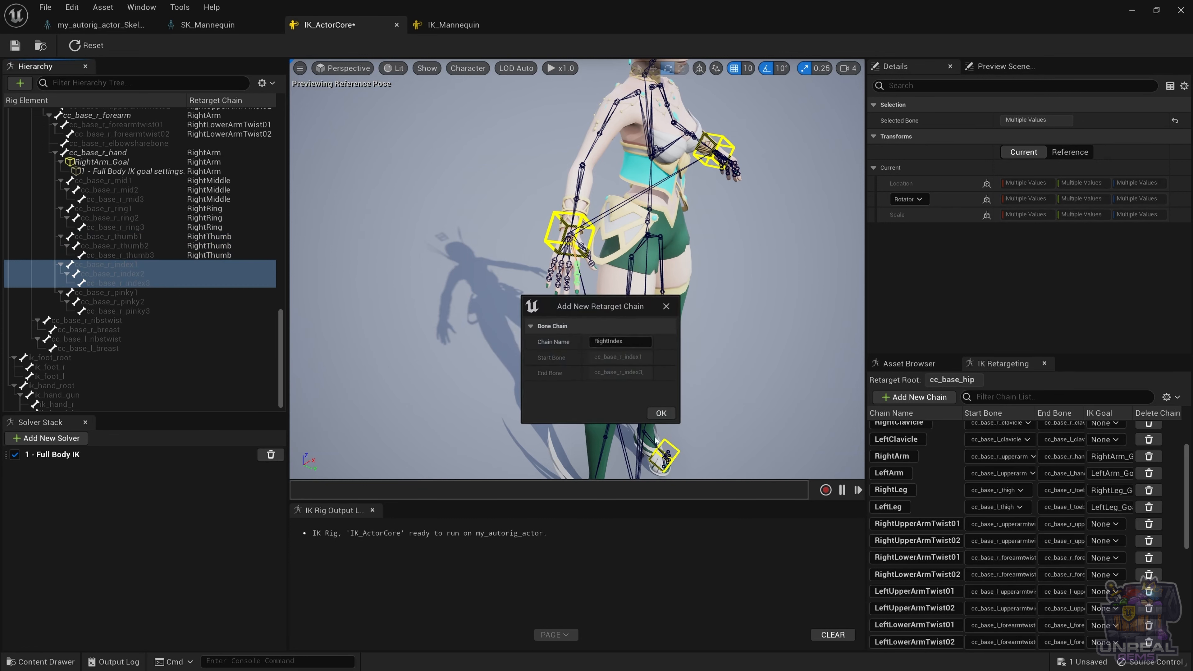
click(662, 418)
click(696, 367)
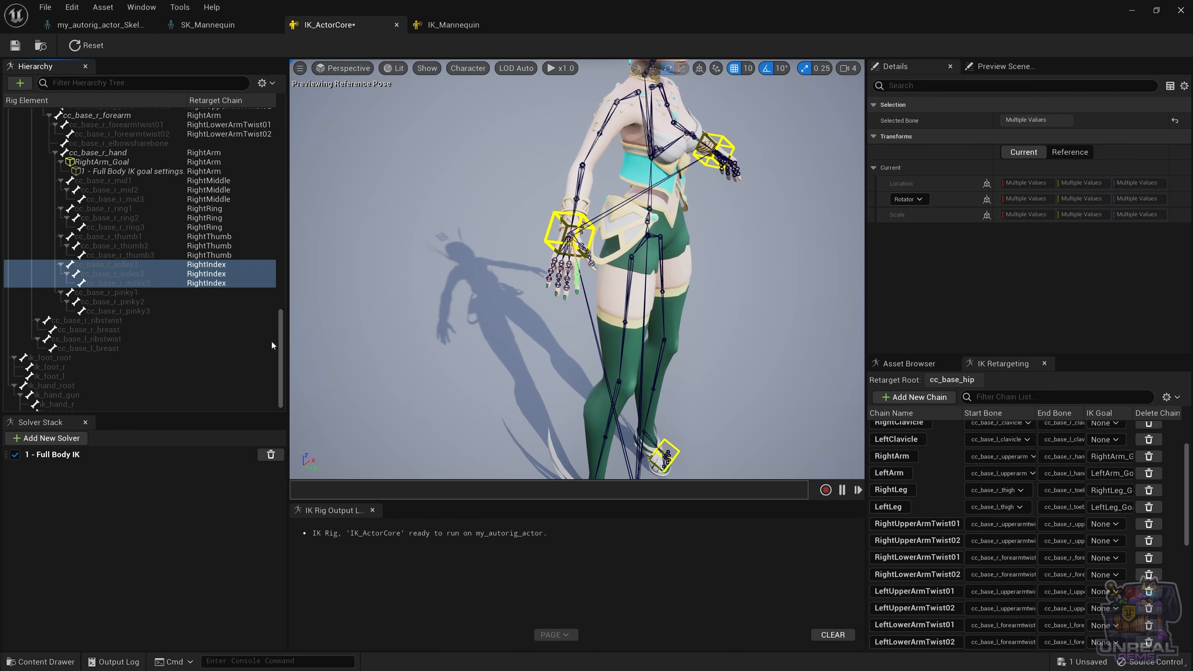
Create a retarget chain from the bones cc_base_r_pinky1 through cc_base_r_pinky3.
click(117, 294)
shift+click(124, 310)
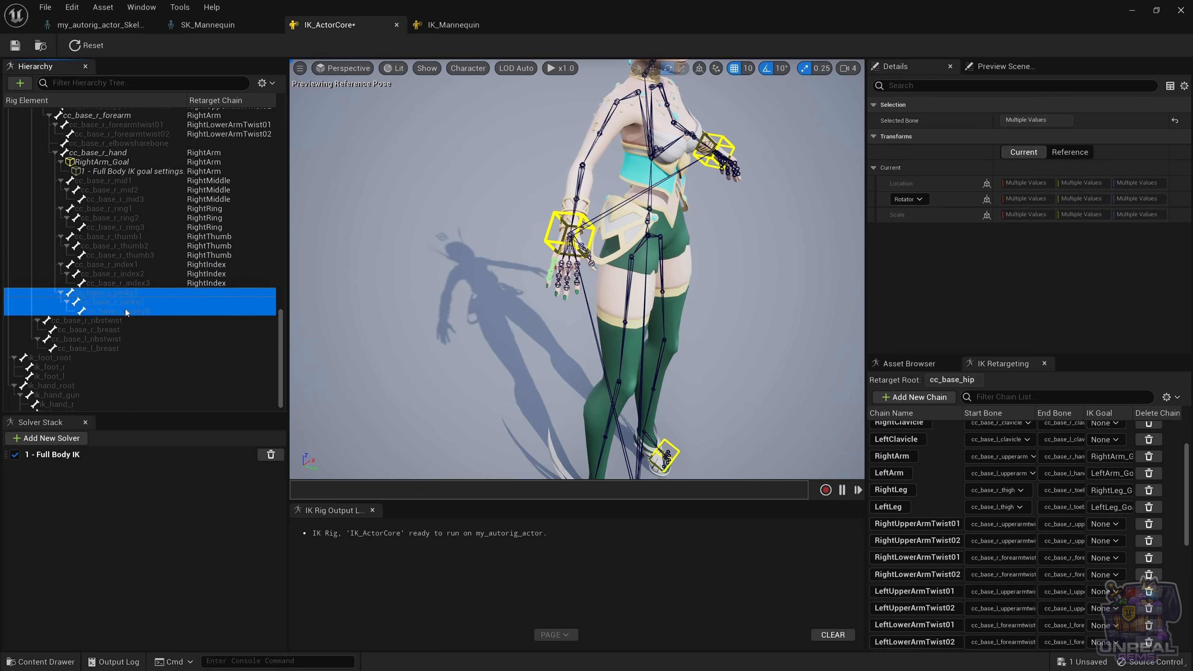
Create a retarget chain named RightPinky from the selected right pinky bones, without adding a goal.
right_click(129, 310)
click(217, 515)
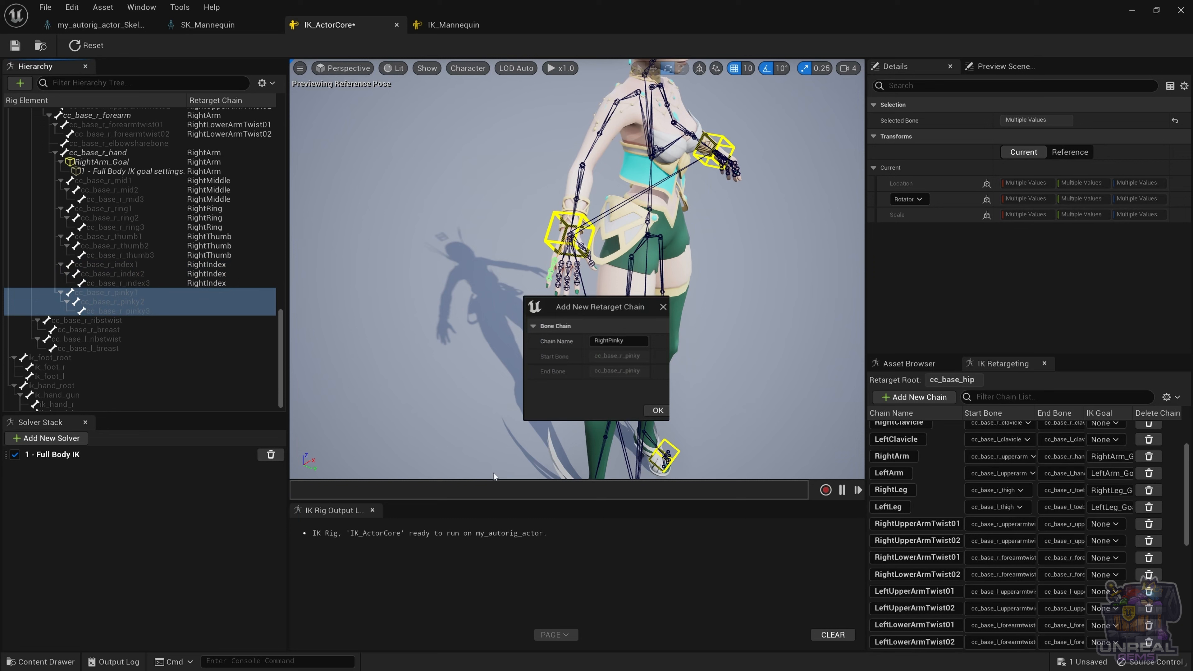
click(662, 414)
click(698, 366)
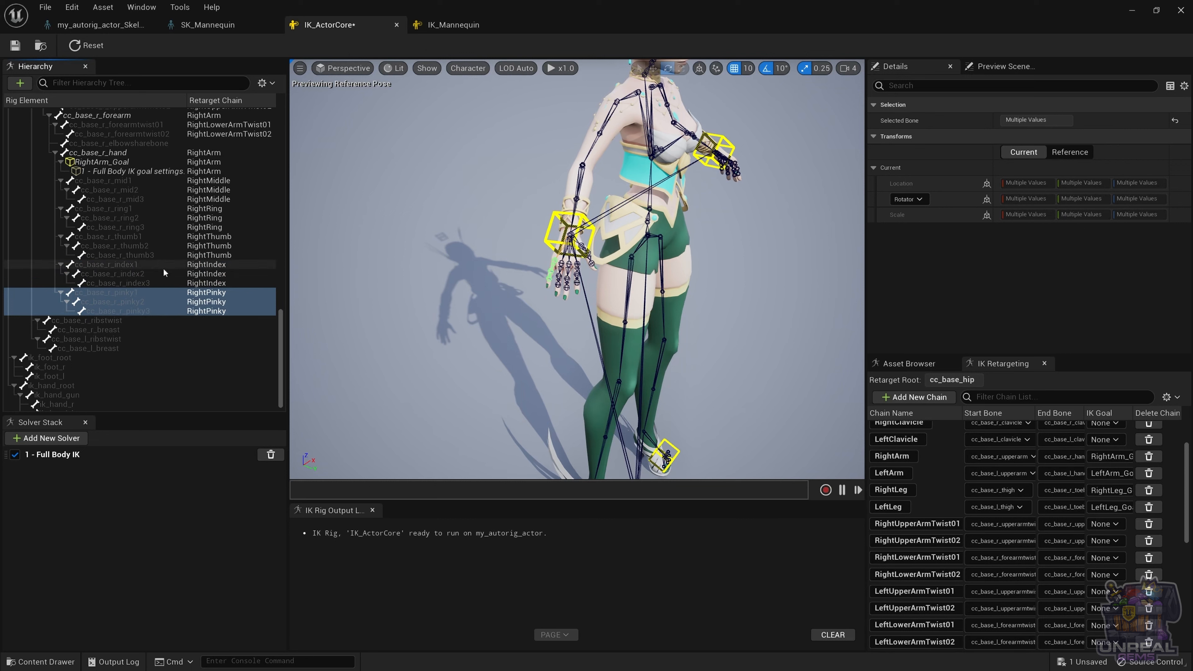
click(151, 264)
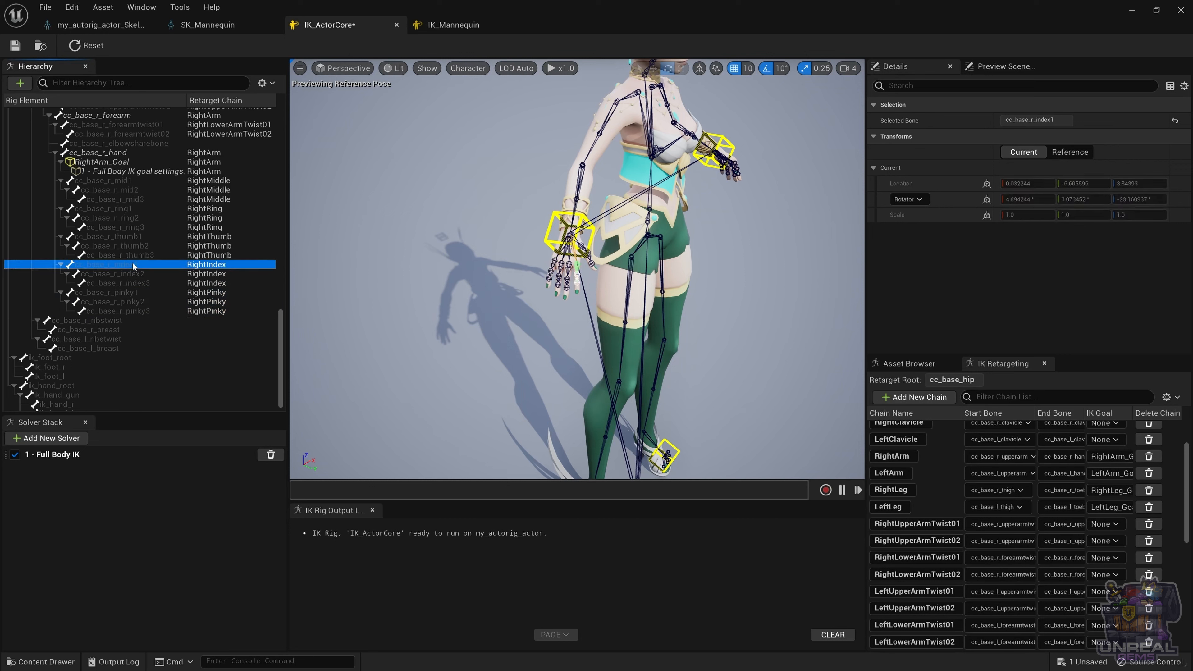
click(127, 292)
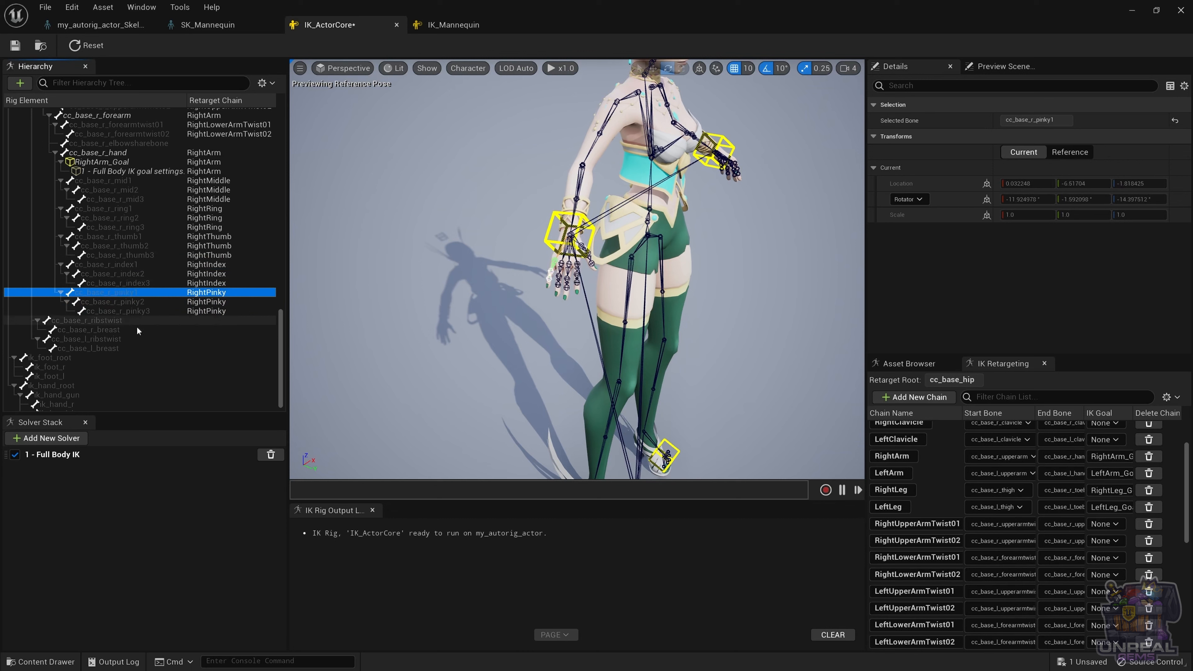
scroll(111, 341, down, 1)
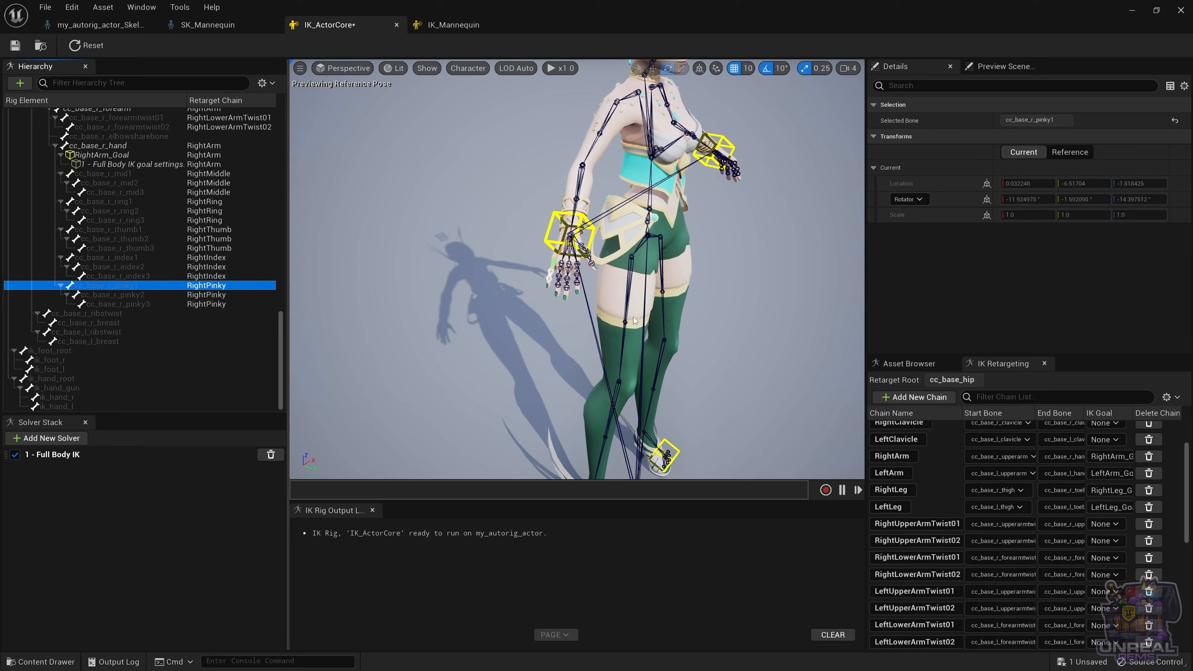
scroll(607, 354, down, 4)
click(601, 355)
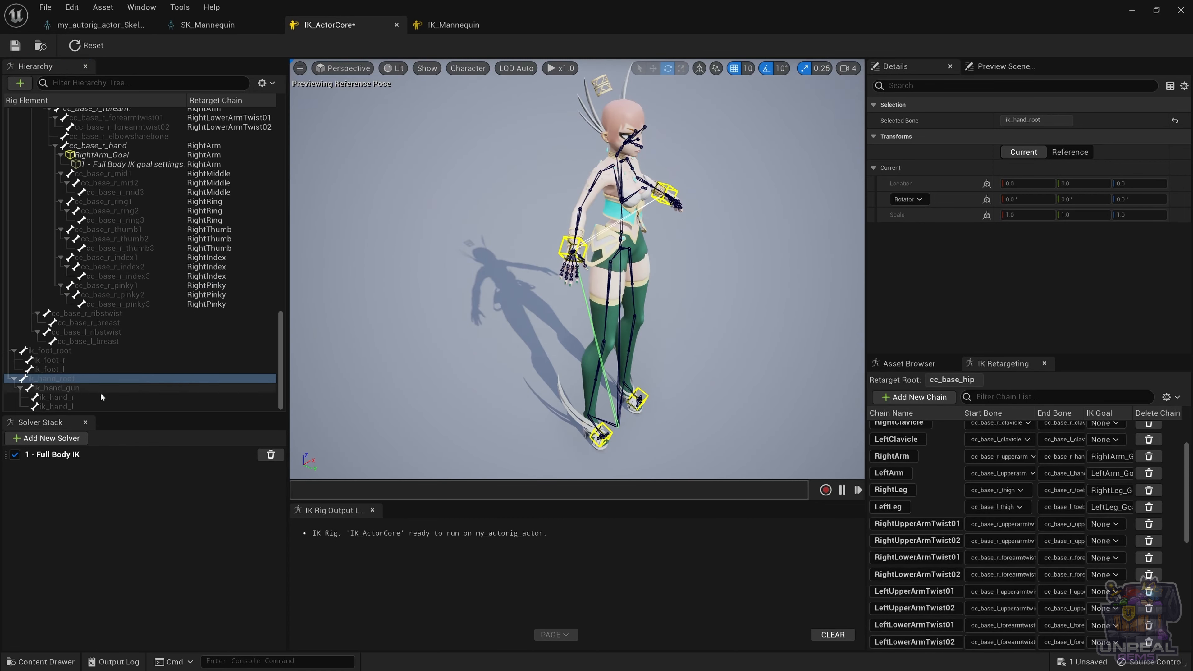
Create a retarget chain named FootRootIK from the ik_foot_root bone, without adding a goal.
click(59, 351)
right_click(60, 351)
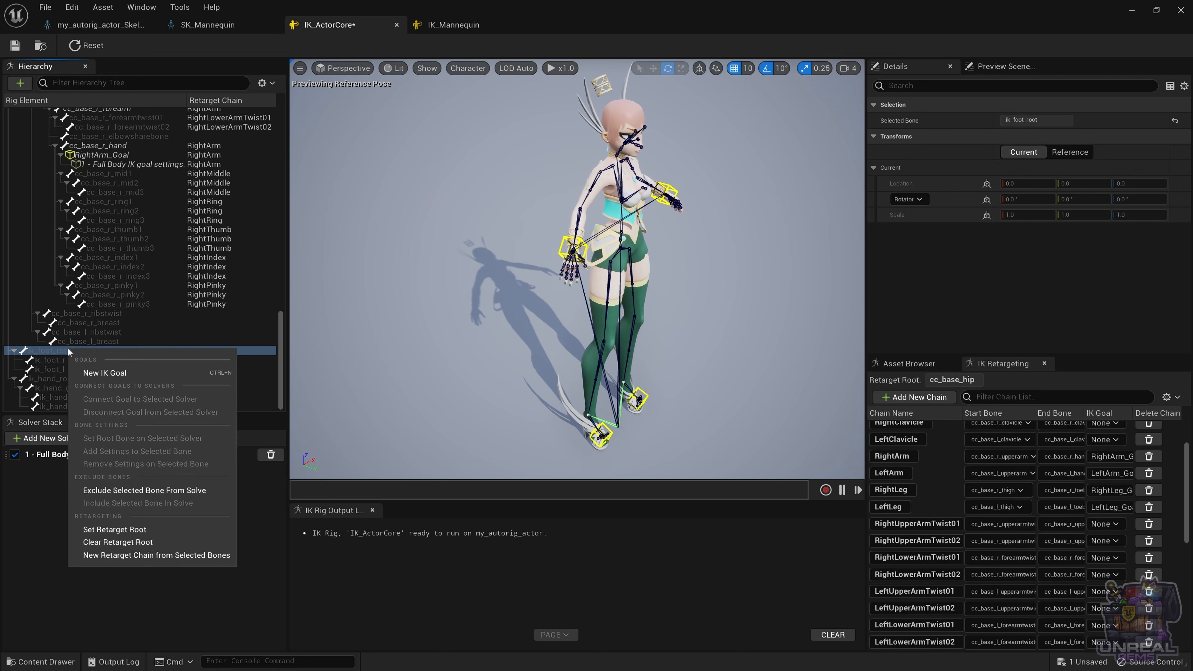
click(160, 556)
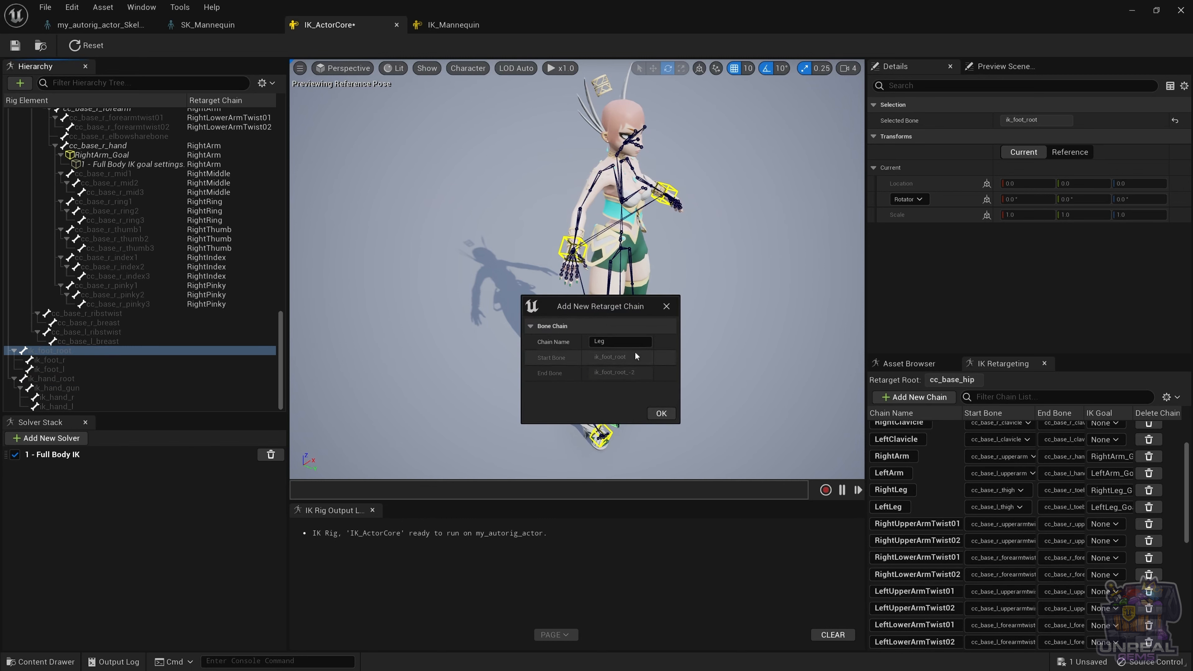
click(625, 342)
click(662, 413)
click(687, 365)
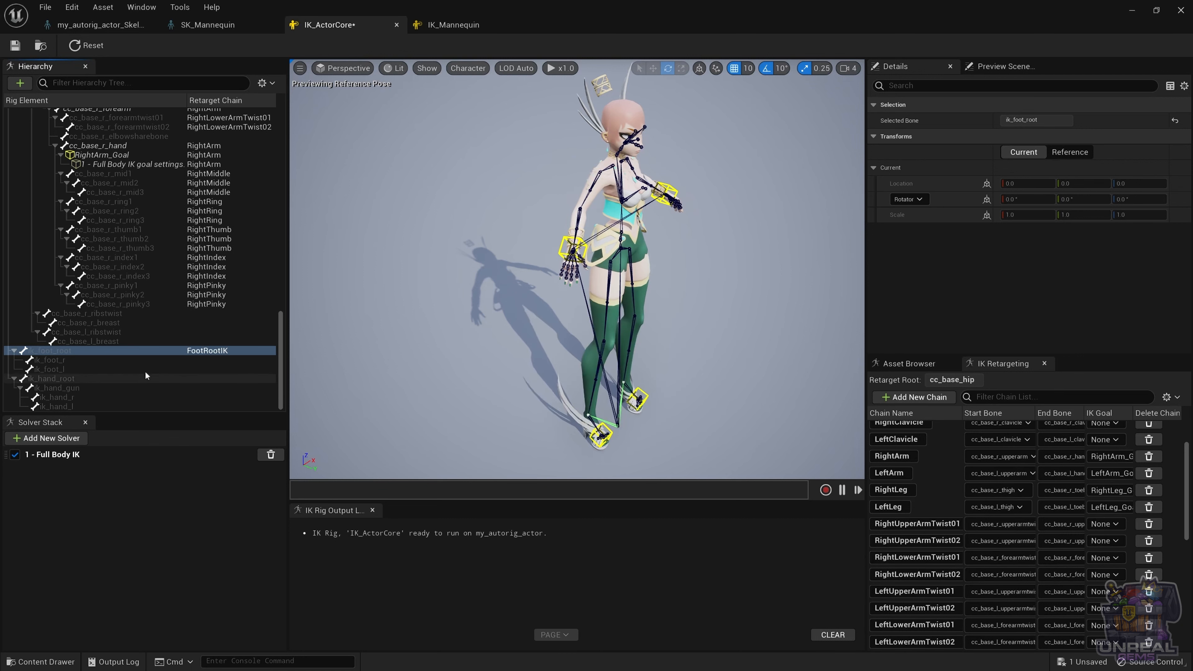
Create a retarget chain named RightFootIK from the ik_foot_r bone, without adding a goal.
click(104, 360)
right_click(104, 360)
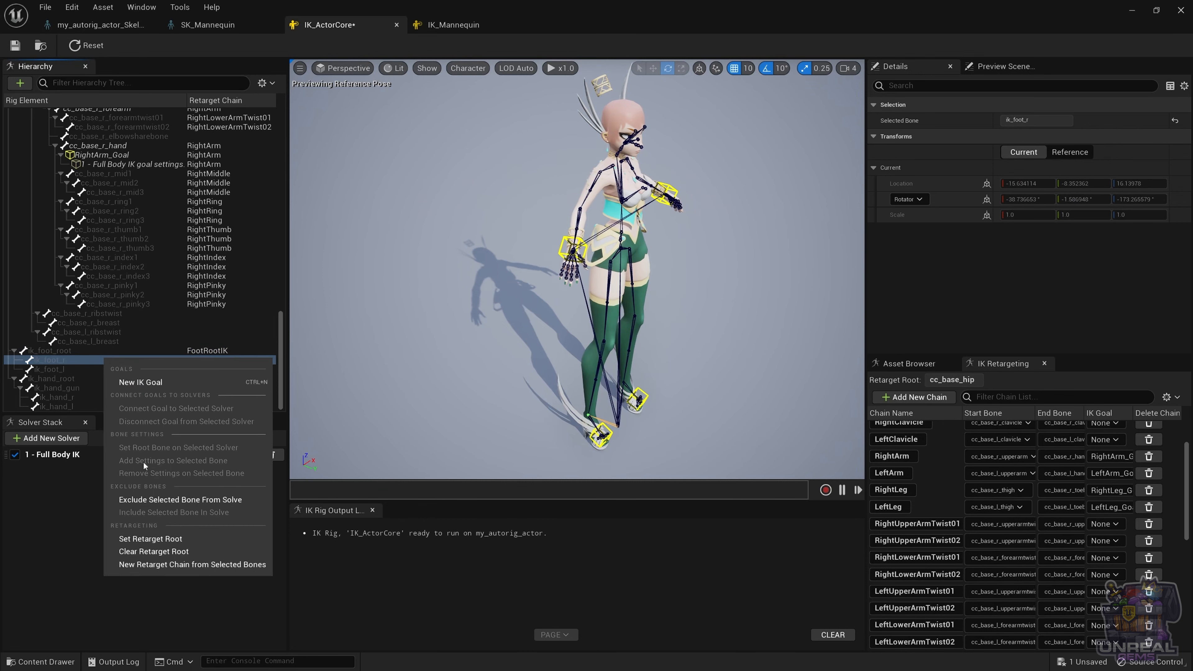
click(224, 567)
click(620, 341)
text(RightLeg)
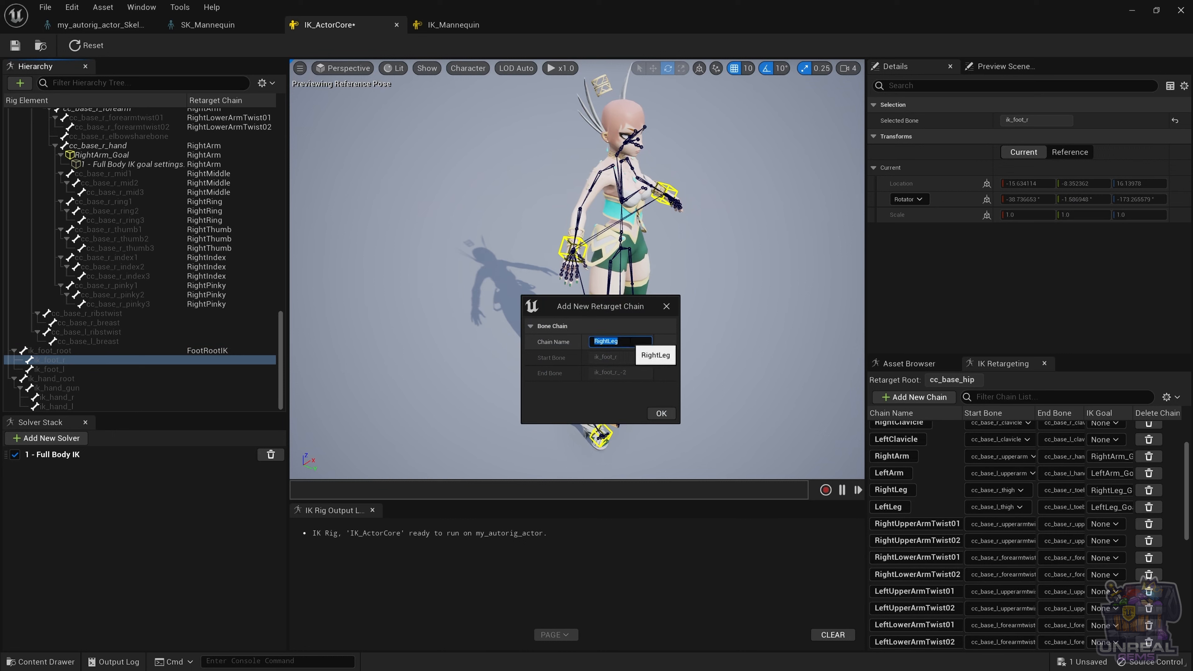
click(631, 341)
text(FootIK)
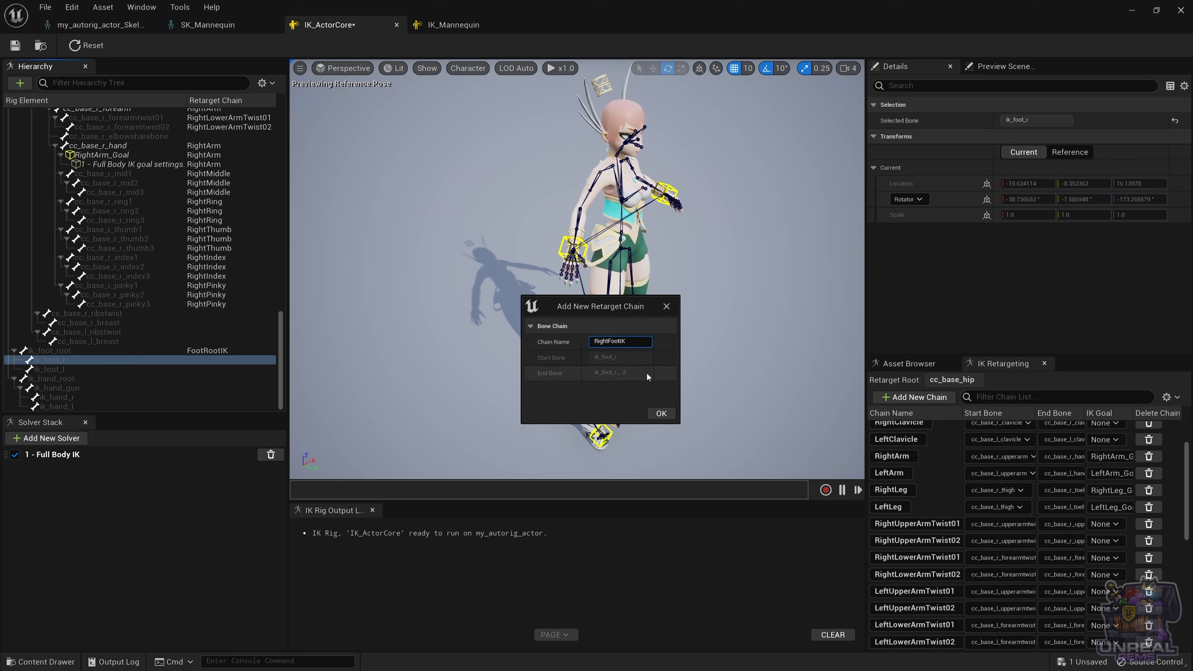
click(664, 414)
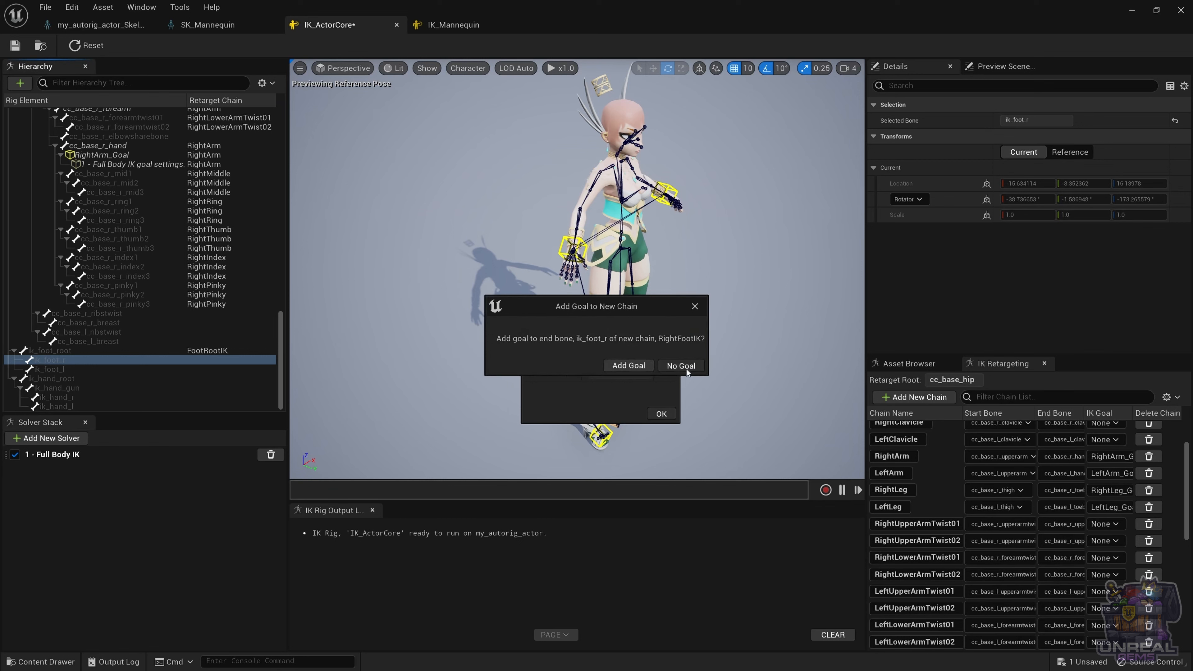
click(682, 366)
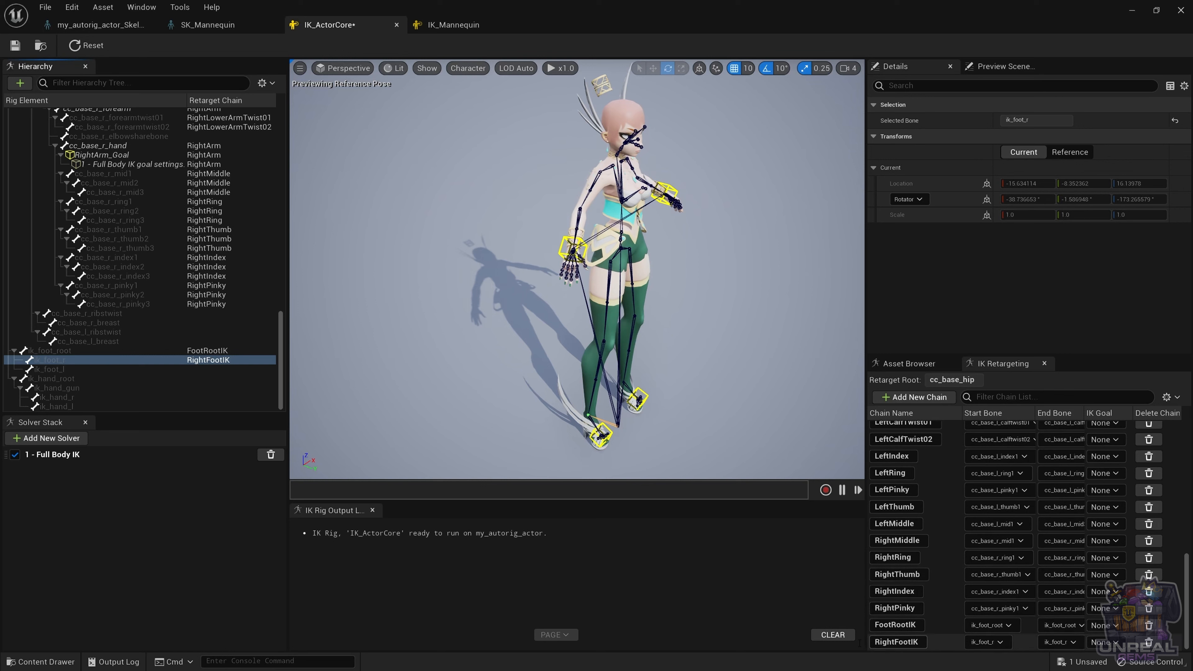
Create a retarget chain named LeftFootIK from the ik_foot_l bone, without adding a goal.
click(50, 369)
right_click(52, 369)
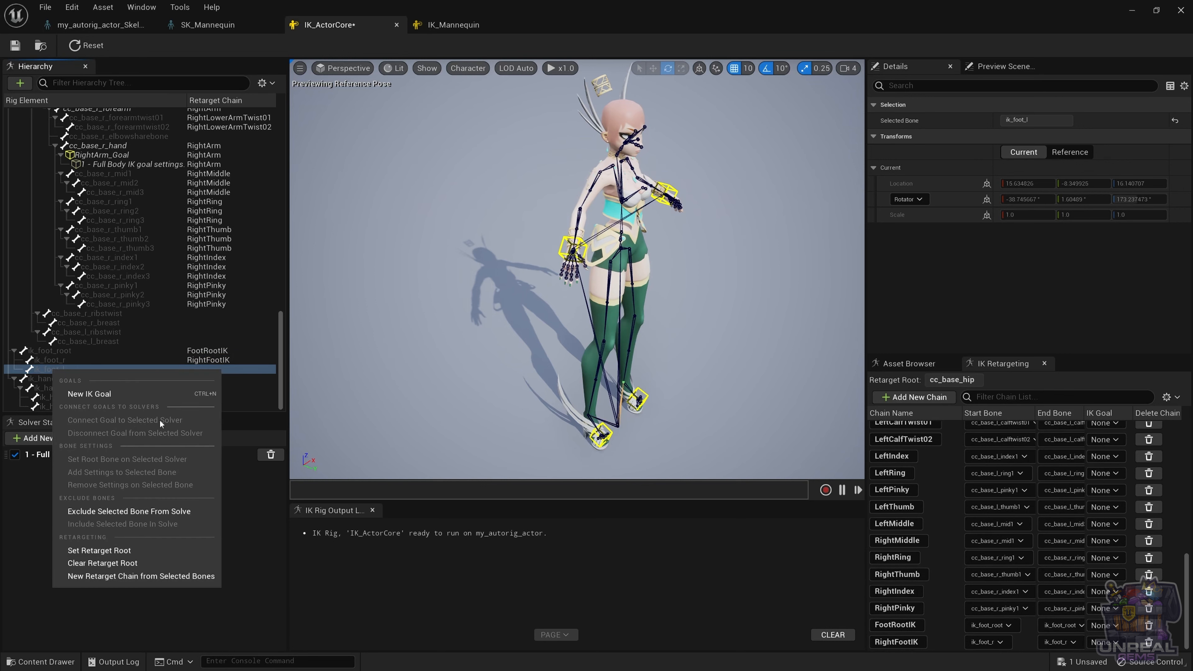
click(141, 576)
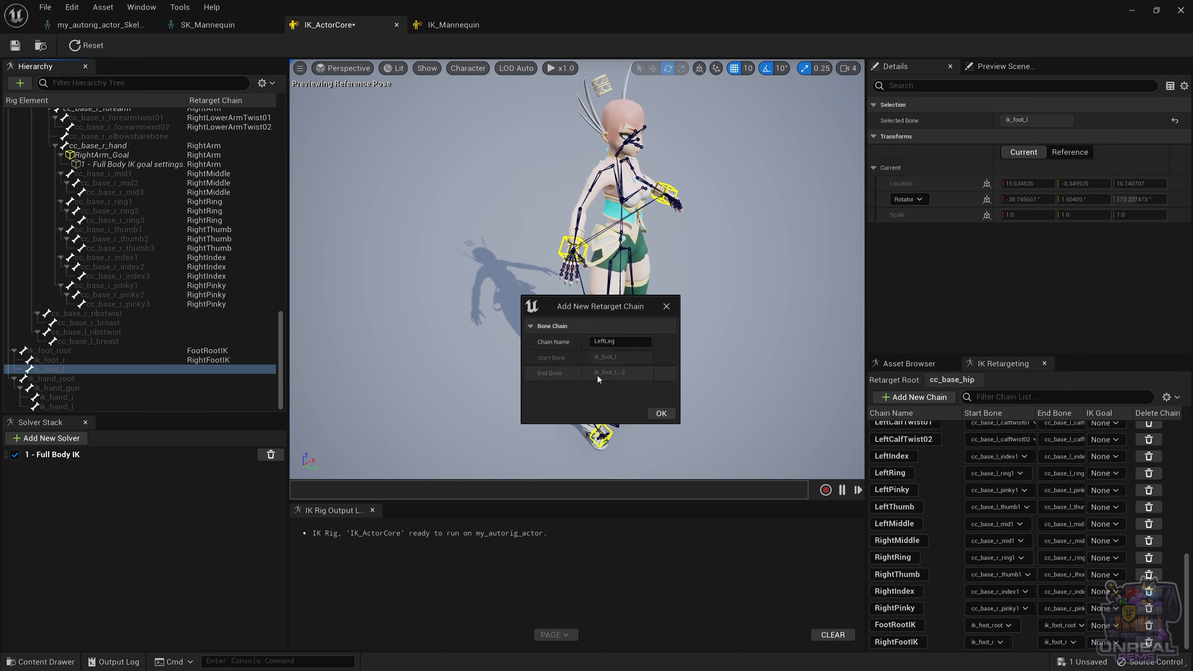
click(614, 342)
text(LeftL)
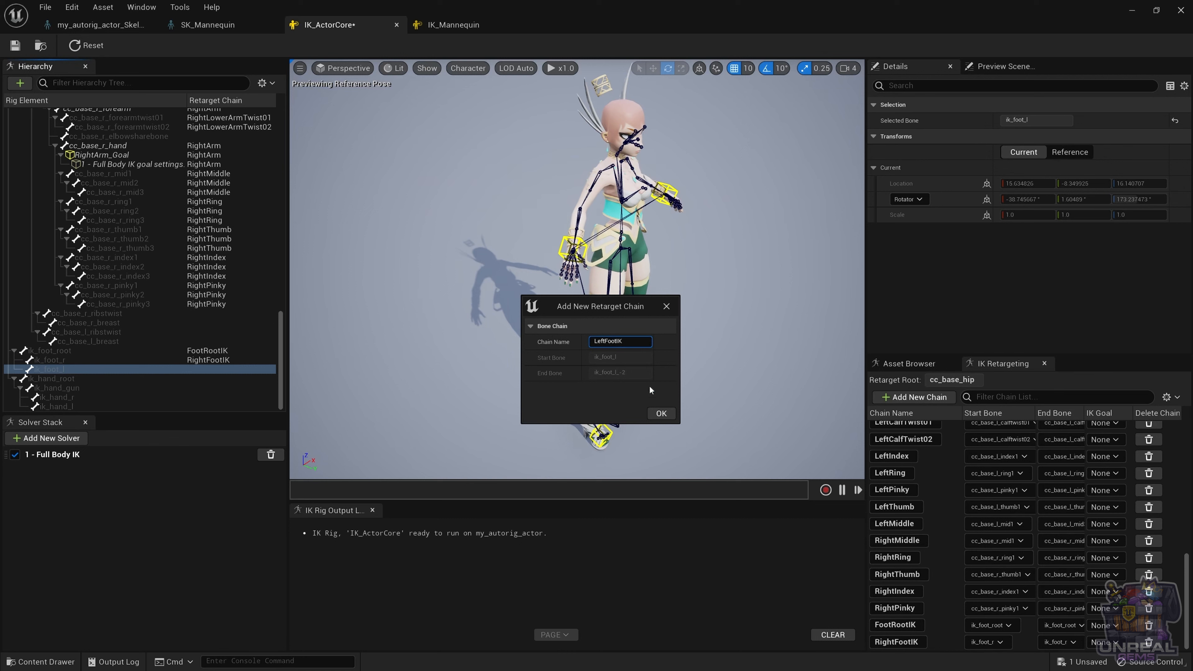
click(658, 415)
click(670, 361)
Create a retarget chain named HandRootIK from the ik_hand_root bone, without adding a goal.
scroll(935, 571, down, 1)
right_click(69, 376)
click(158, 583)
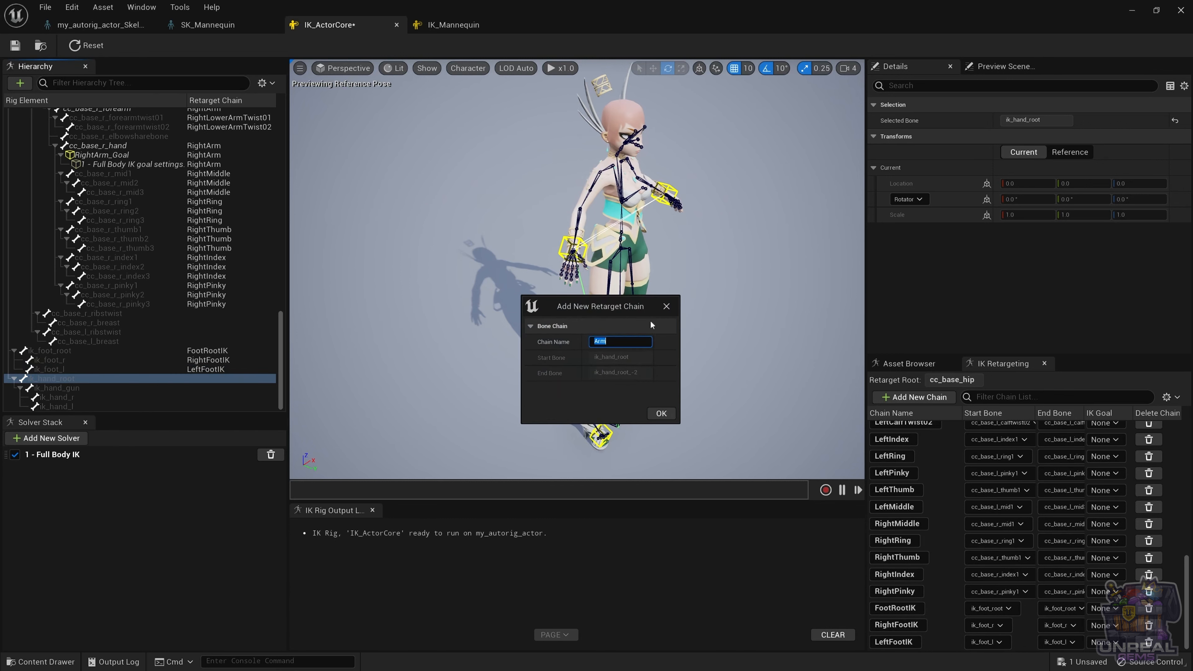
text(HandRootIK)
click(661, 414)
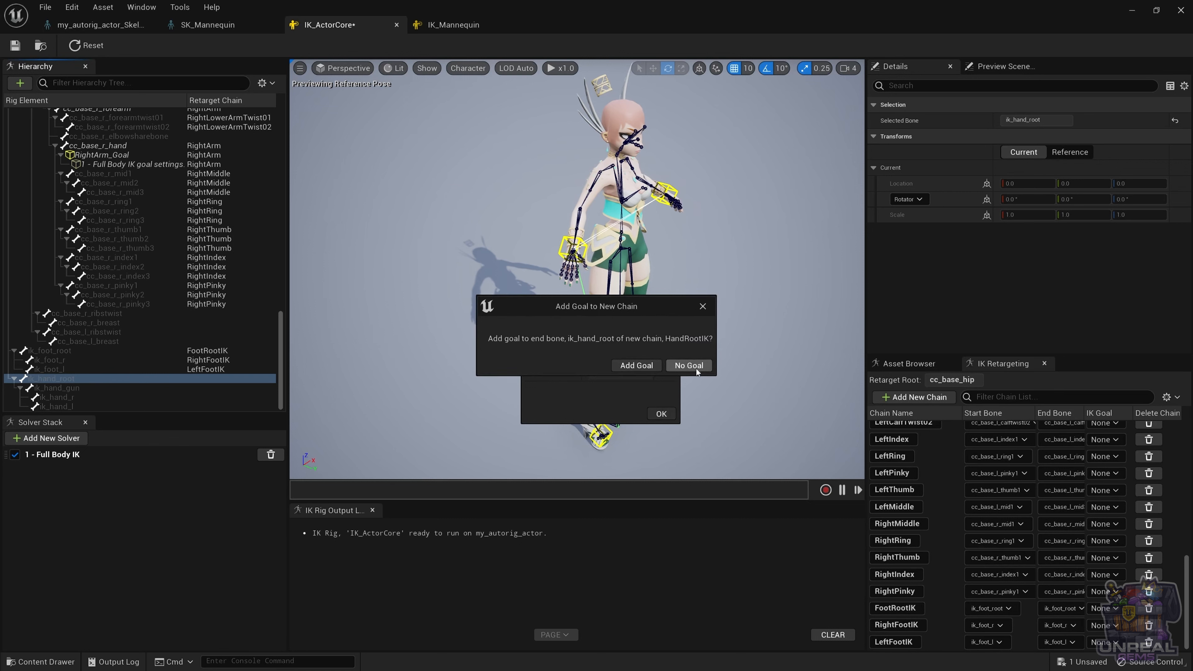
click(689, 366)
Create a retarget chain named HandGunIK from the ik_hand_gun bone, without adding a goal.
click(112, 387)
right_click(80, 388)
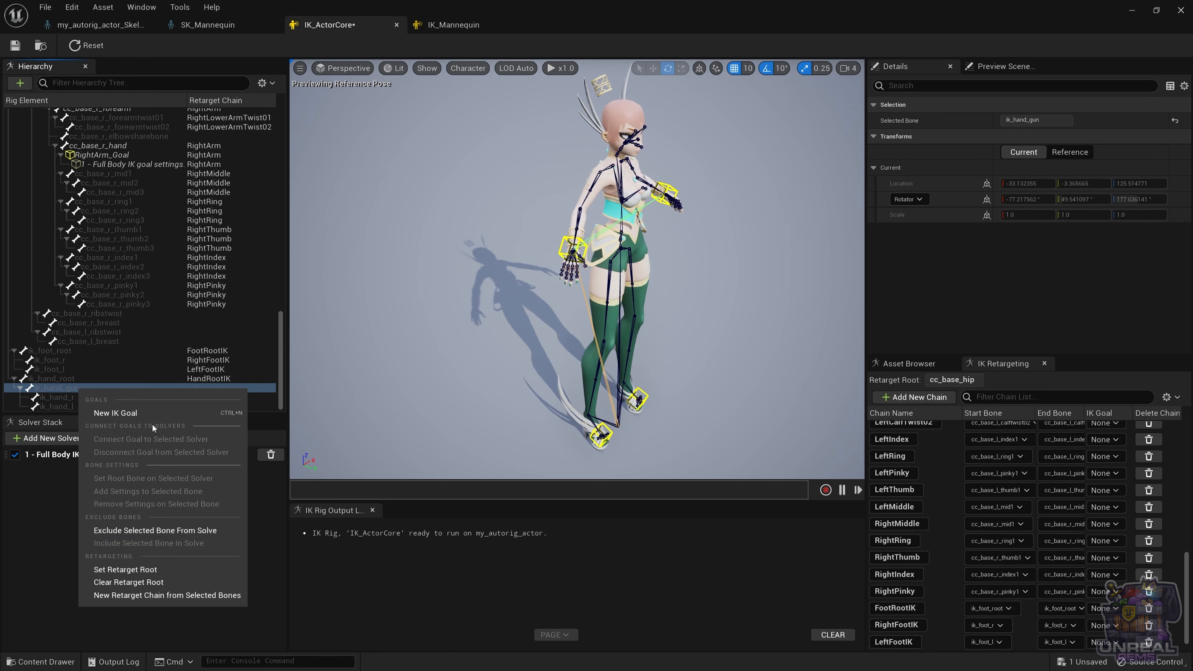
click(192, 595)
click(641, 344)
text(Hna)
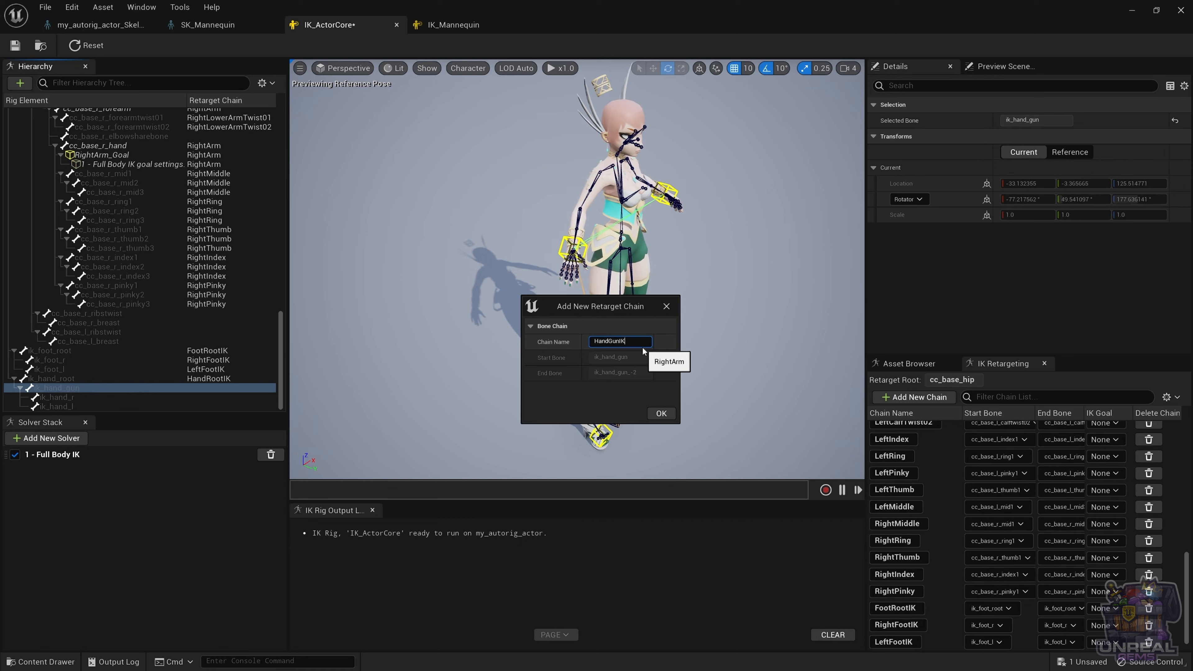
click(661, 413)
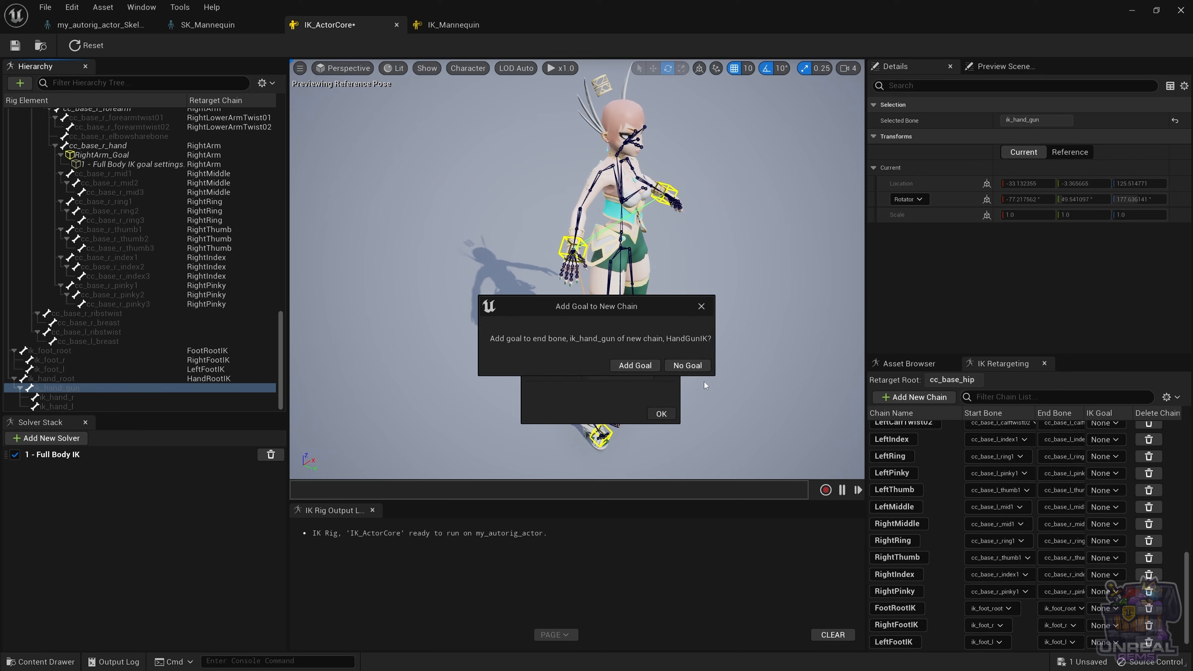
click(688, 365)
Create a retarget chain named RightHandIK from the ik_hand_r bone, without adding a goal.
click(57, 397)
right_click(56, 397)
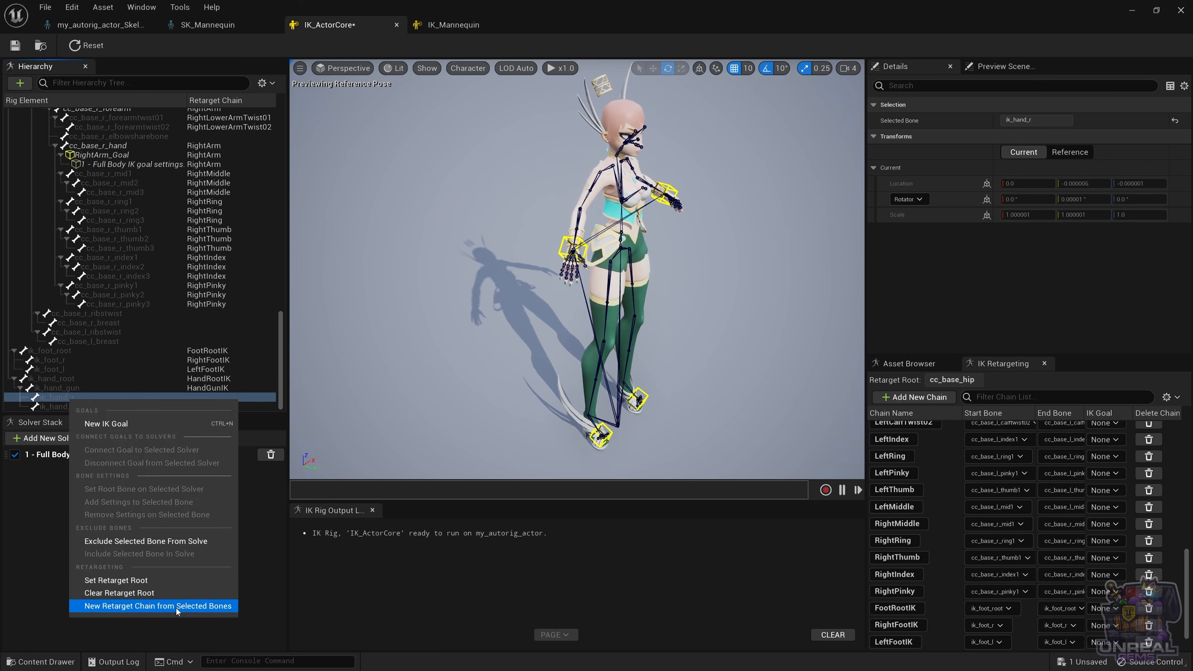
click(141, 608)
key(BackSpace)
key(BackSpace)
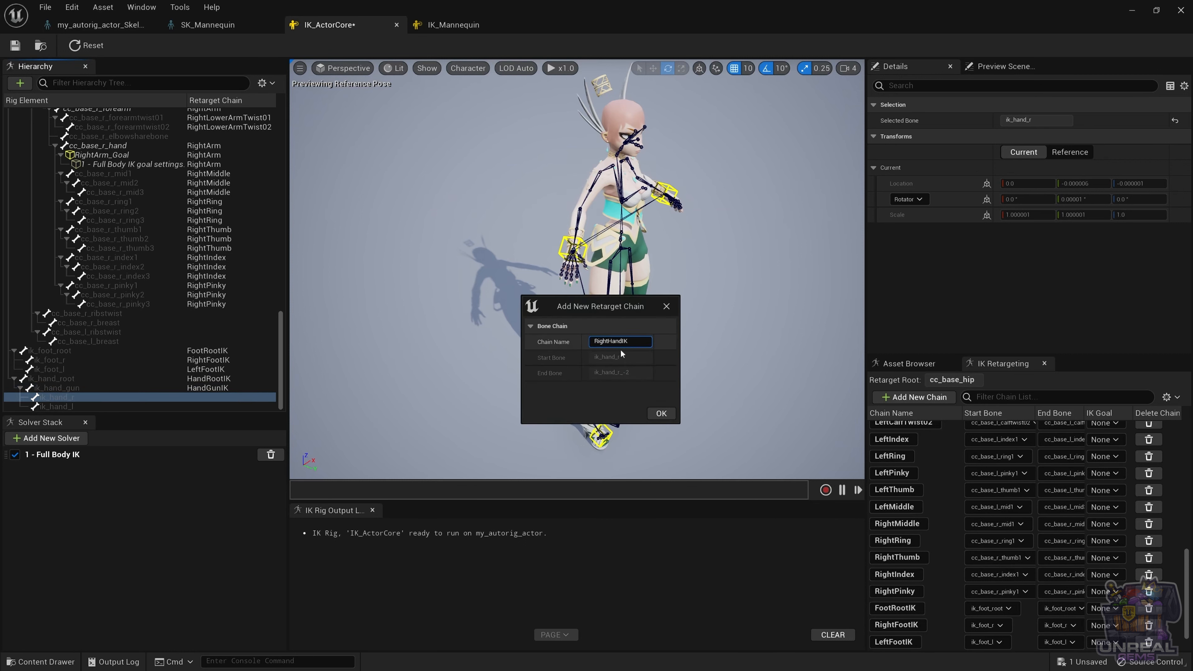
click(661, 413)
click(686, 363)
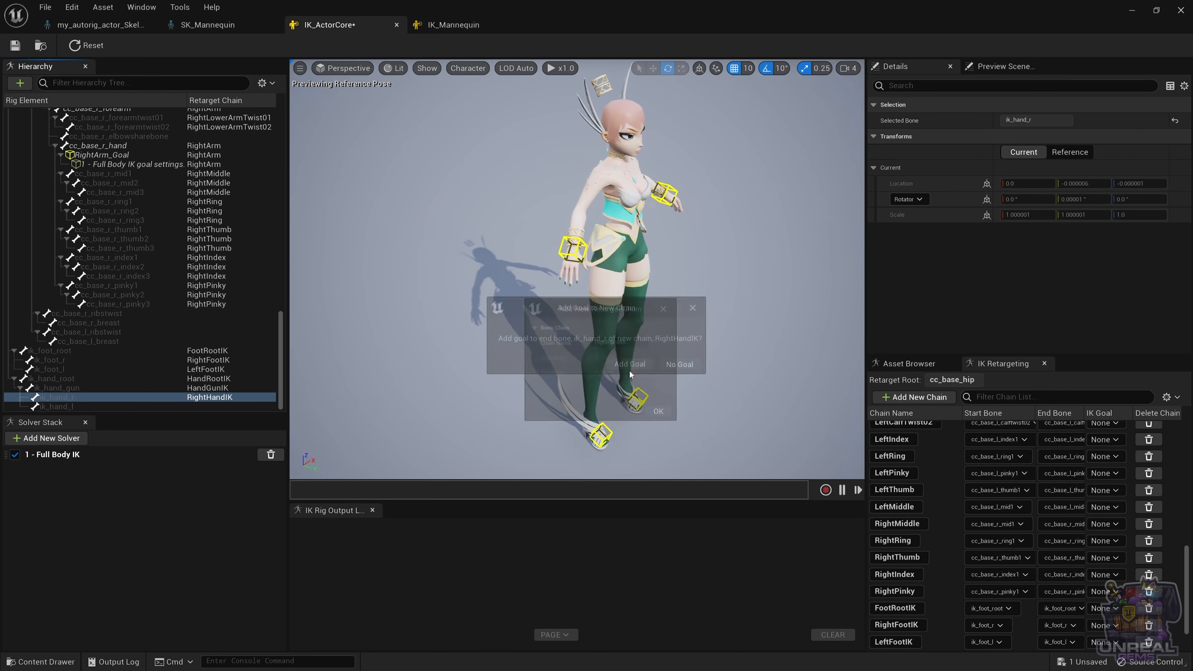
Create a retarget chain named LeftHandIK from the ik_hand_l bone without a goal, and save the IK rig.
click(65, 406)
right_click(65, 406)
click(141, 610)
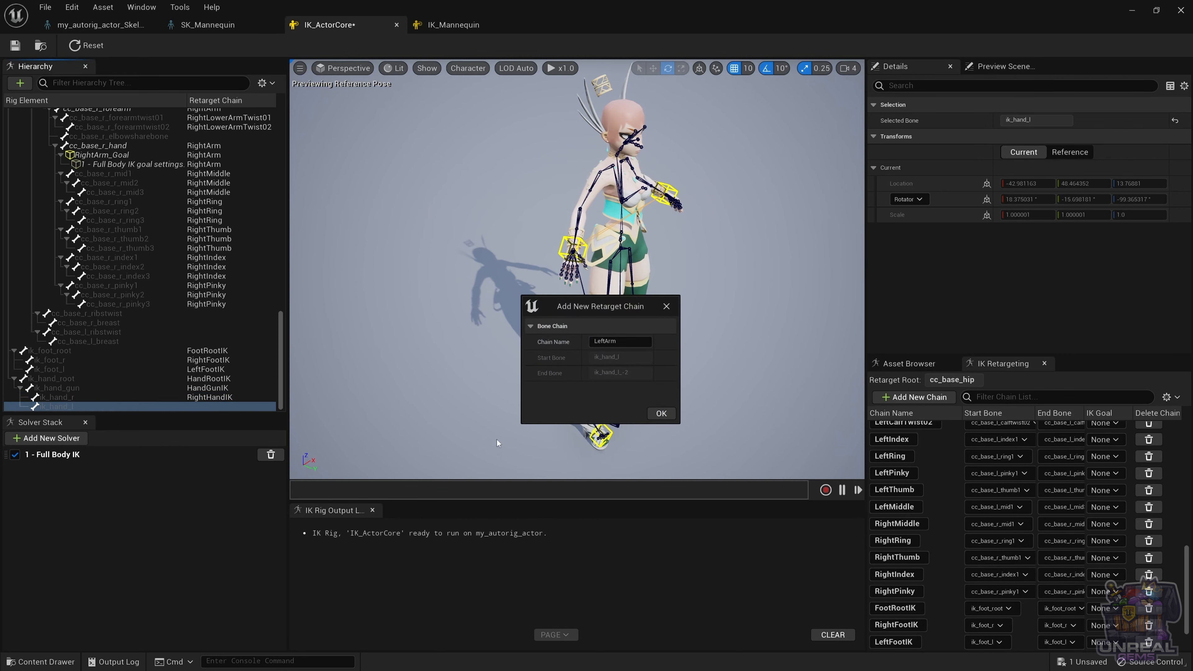
click(611, 342)
key(BackSpace)
key(BackSpace)
key(BackSpace)
text(Hand)
click(667, 416)
click(679, 368)
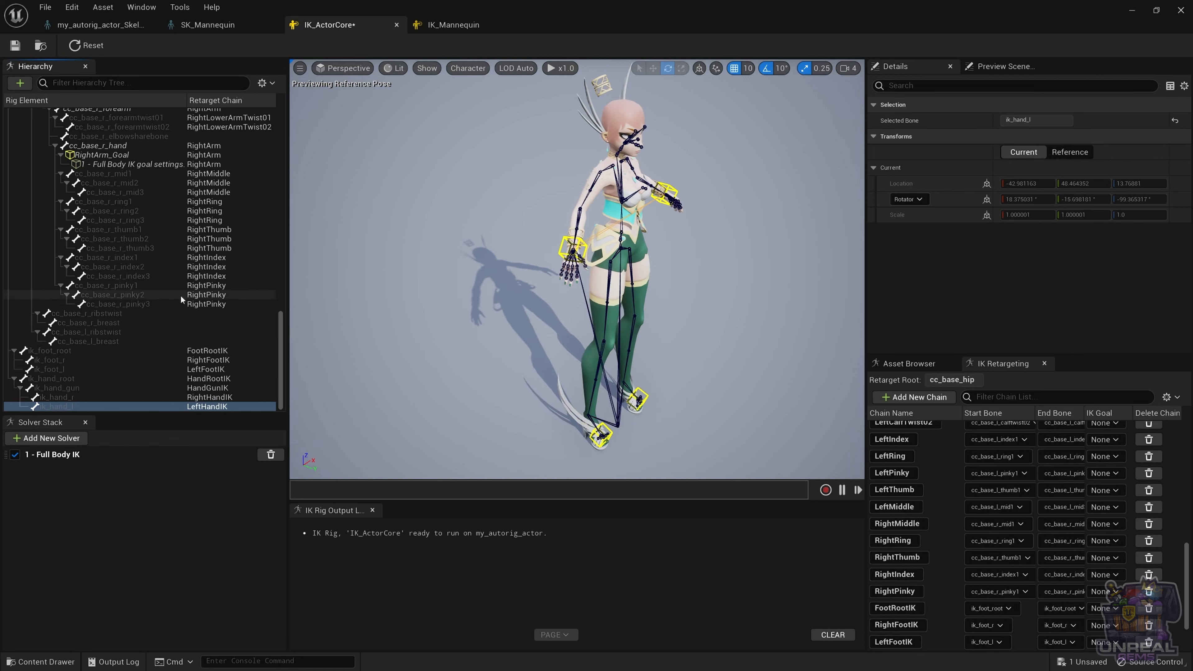
click(17, 46)
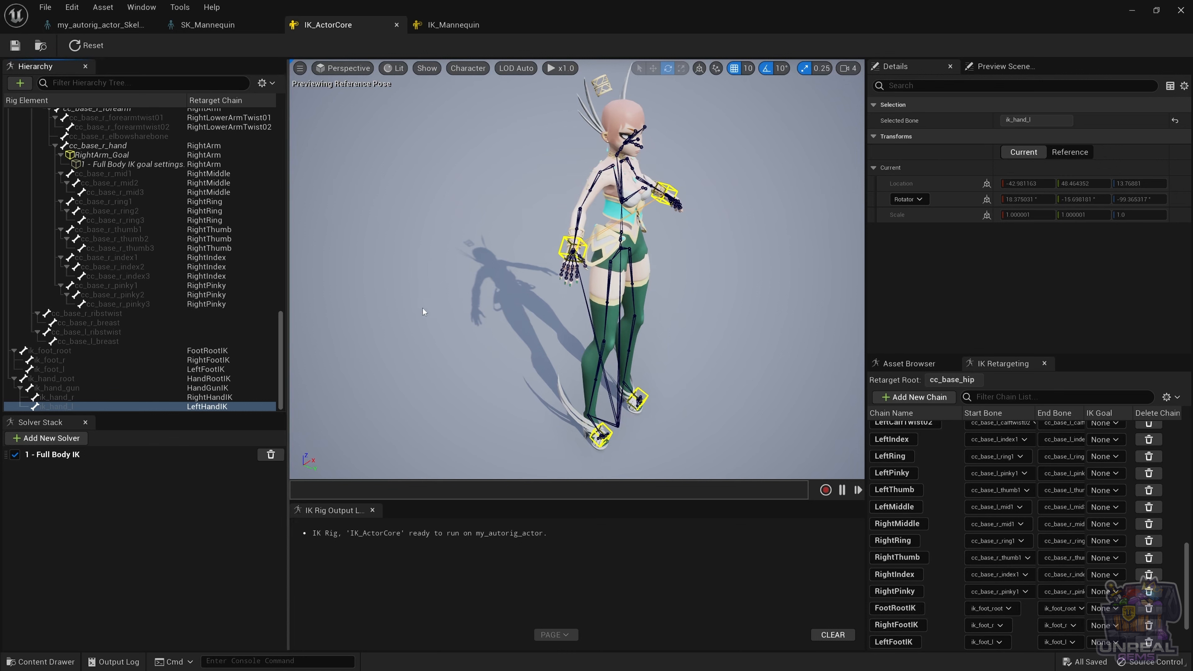
Add Full Body IK solver settings to the cc_base_hip bone and open those bone settings.
scroll(177, 277, up, 10)
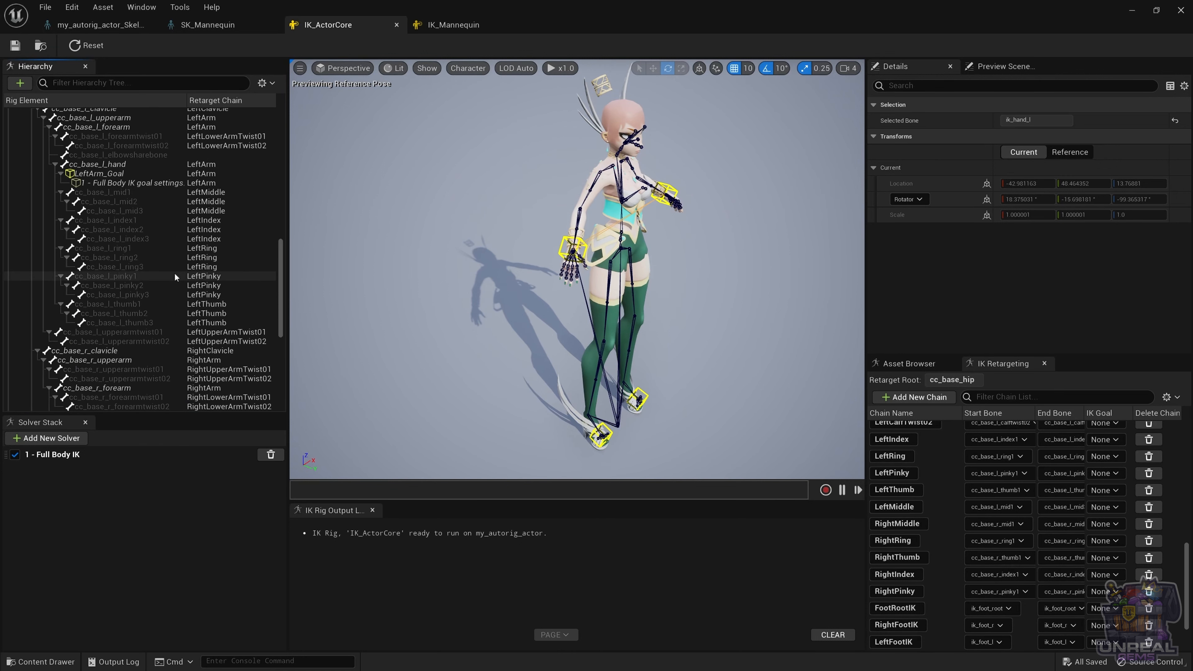
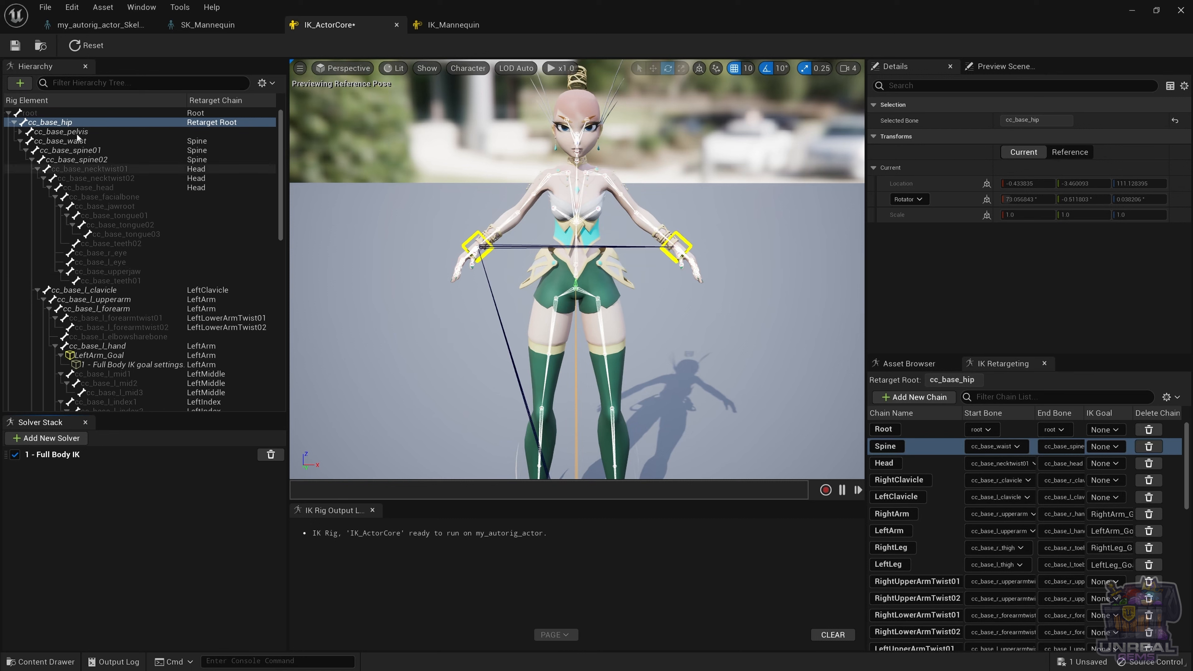
click(77, 132)
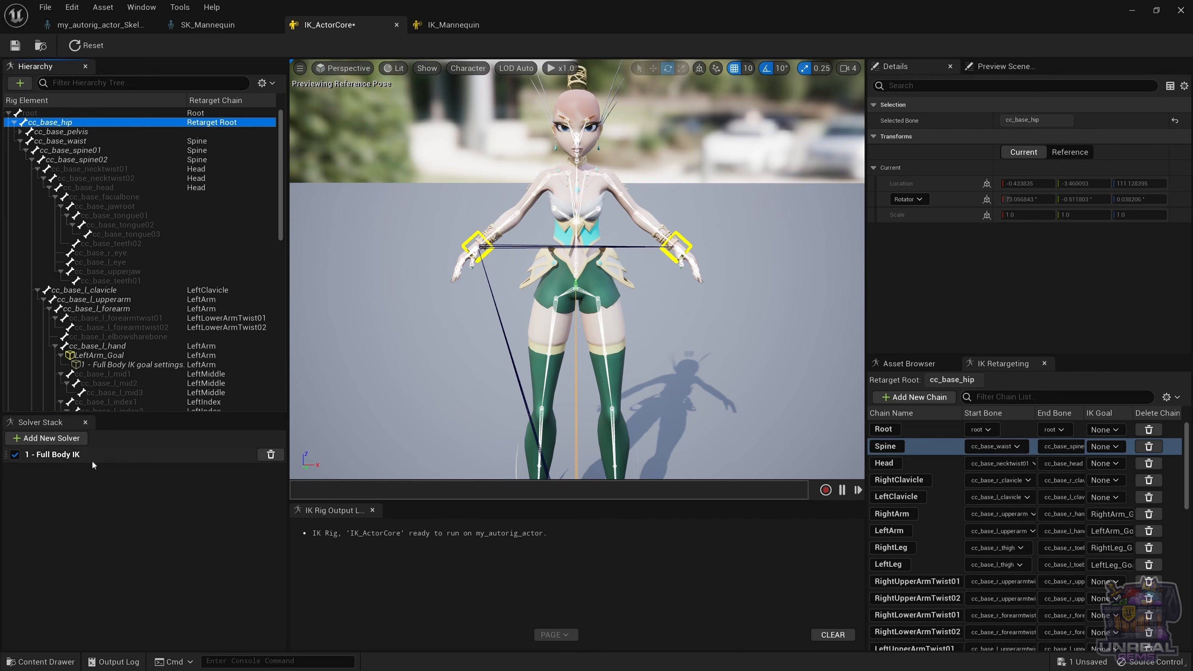
click(79, 455)
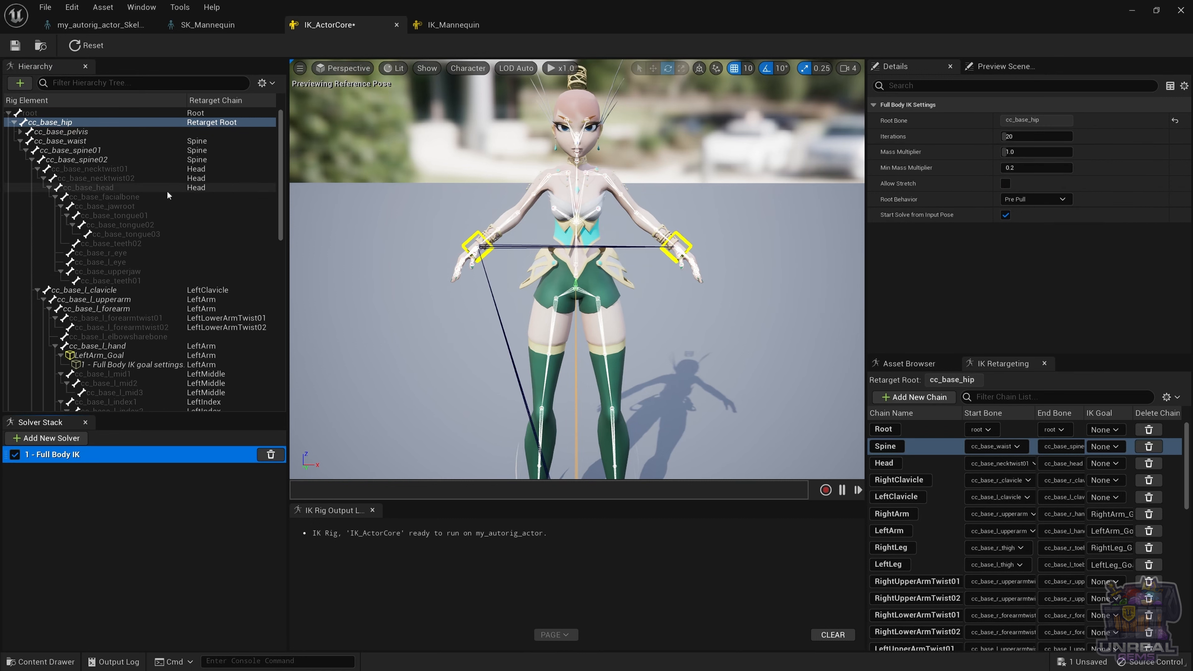
right_click(46, 121)
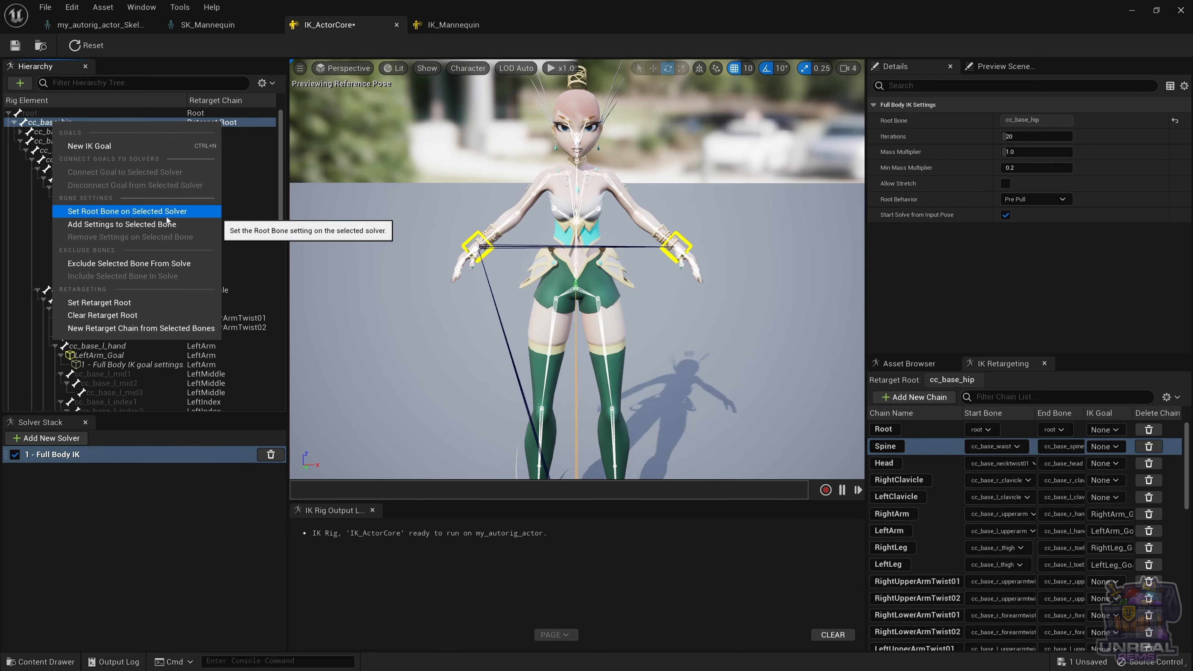
click(122, 226)
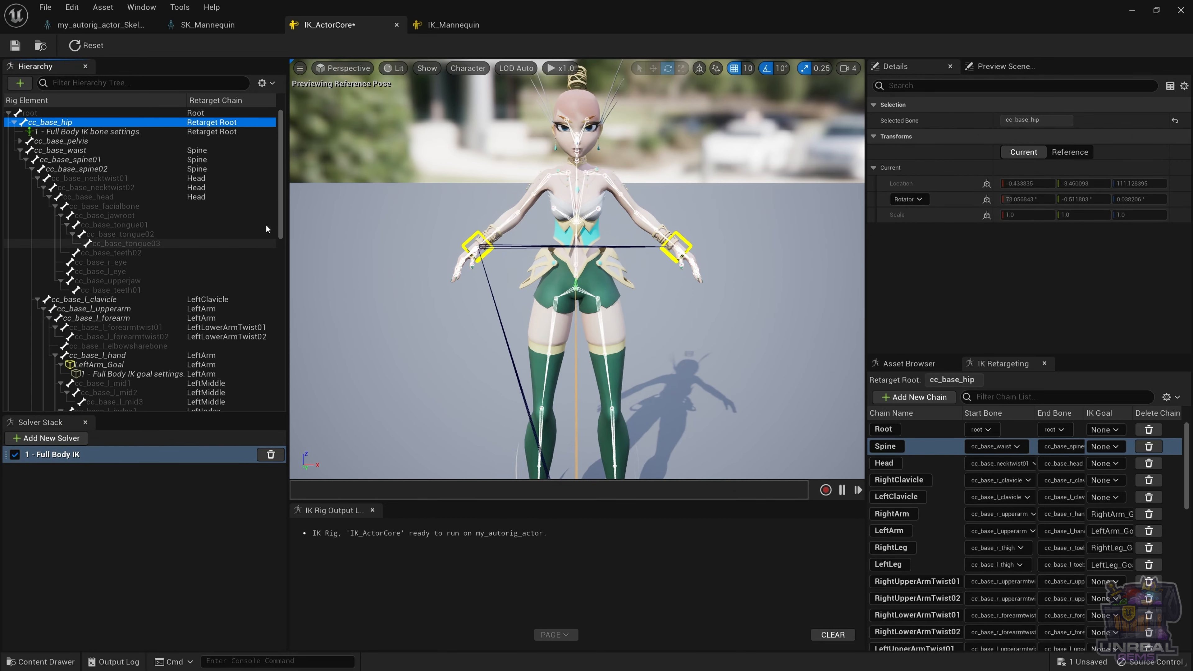
click(85, 133)
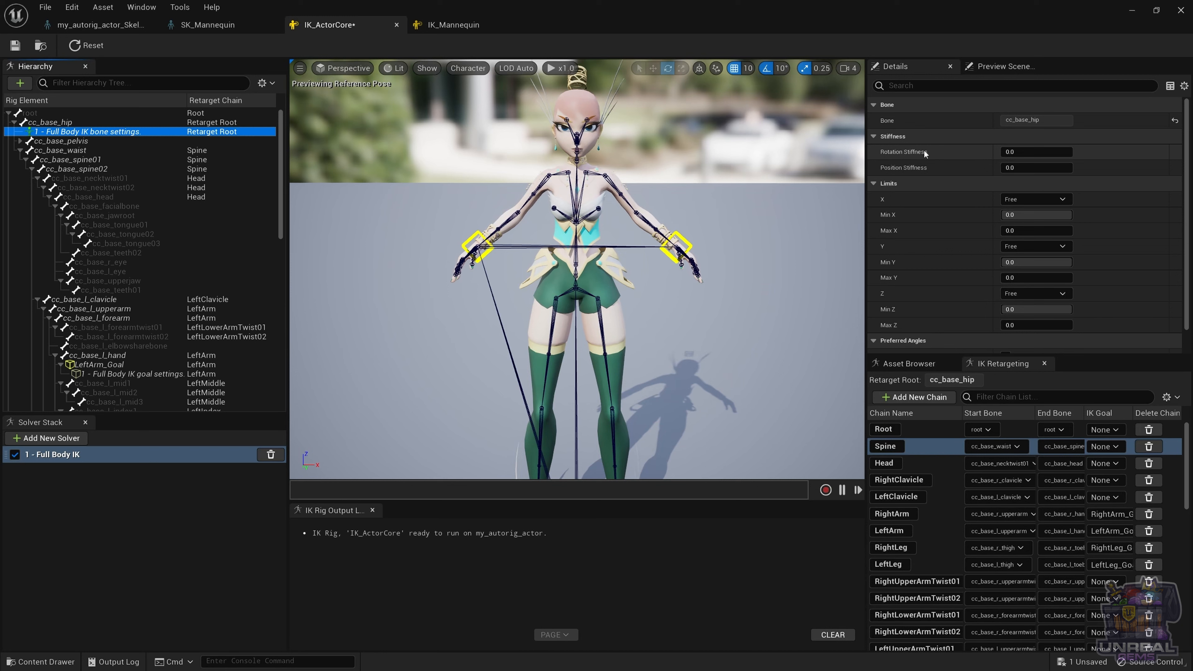
Set Rotation Stiffness to 1.0 for cc_base_hip, and add Full Body IK bone settings to cc_base_r_clavicle with Rotation Stiffness 1.0.
drag(1015, 151, 1072, 151)
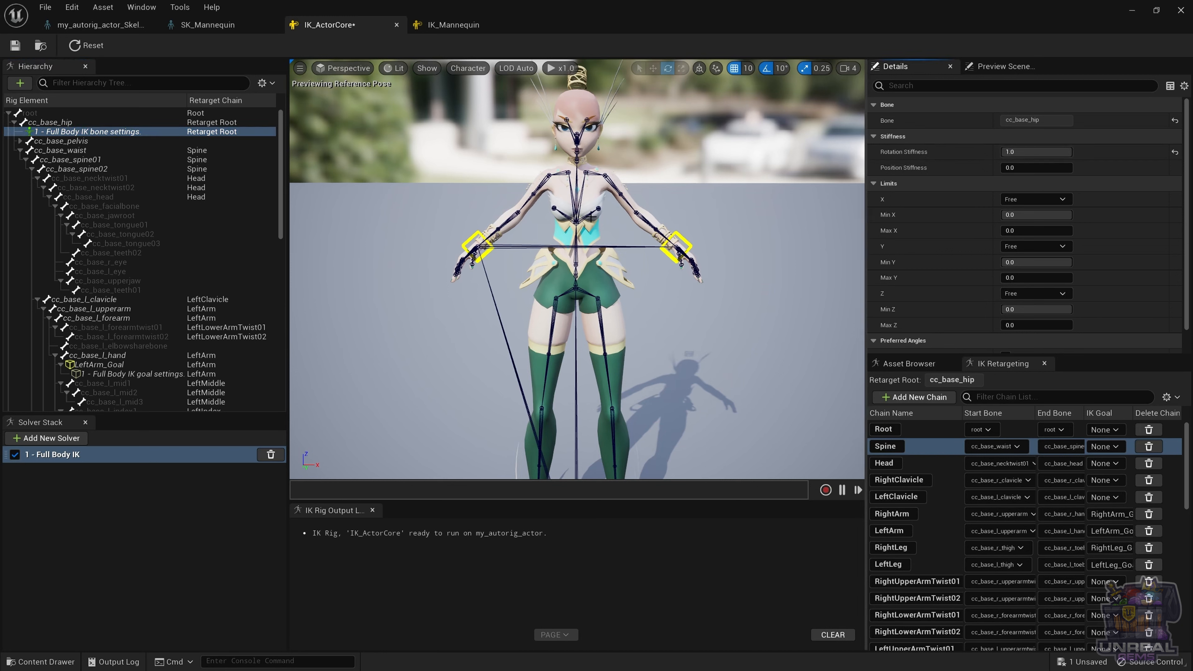
scroll(103, 264, down, 10)
right_click(104, 265)
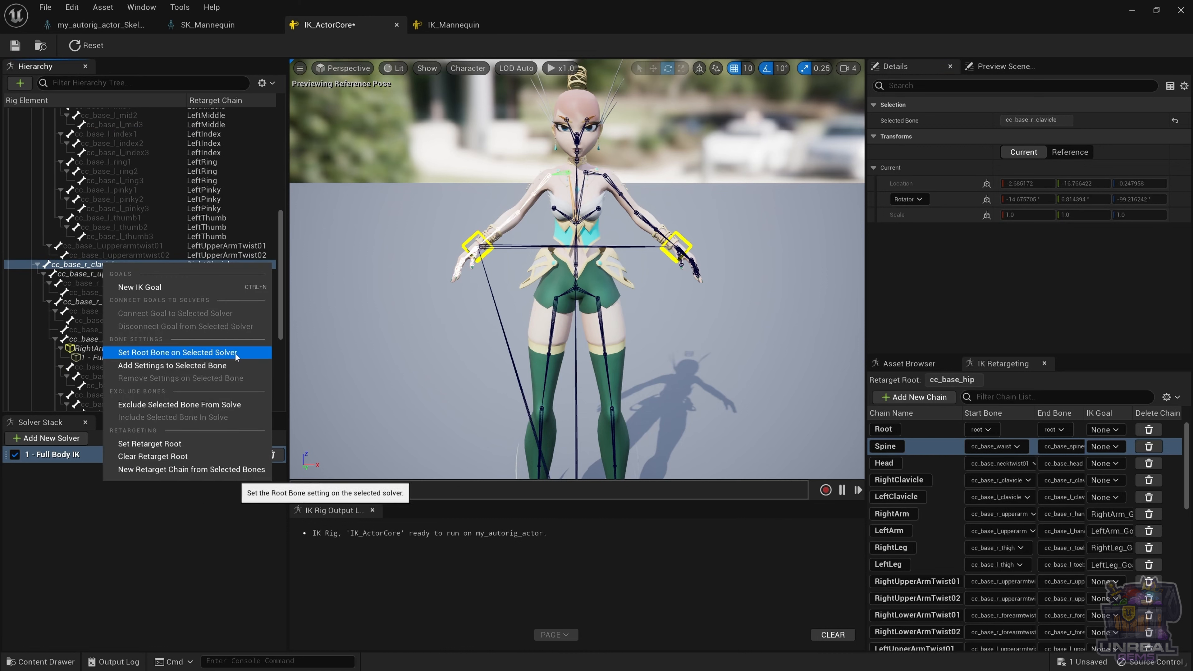
click(187, 367)
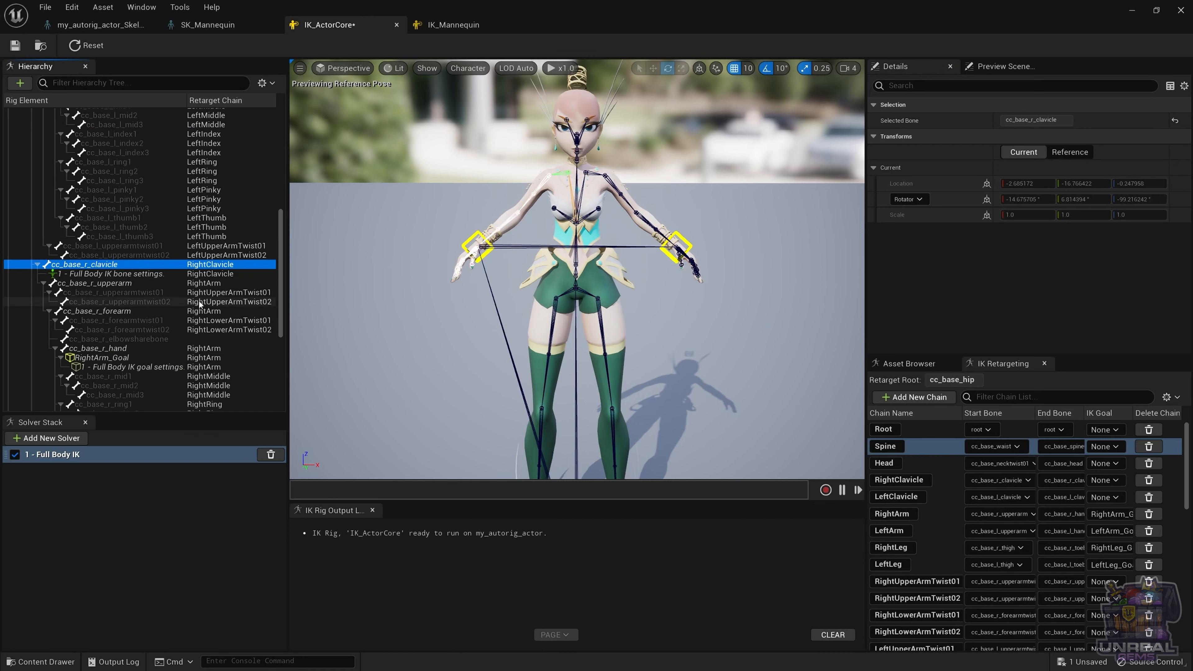
click(174, 276)
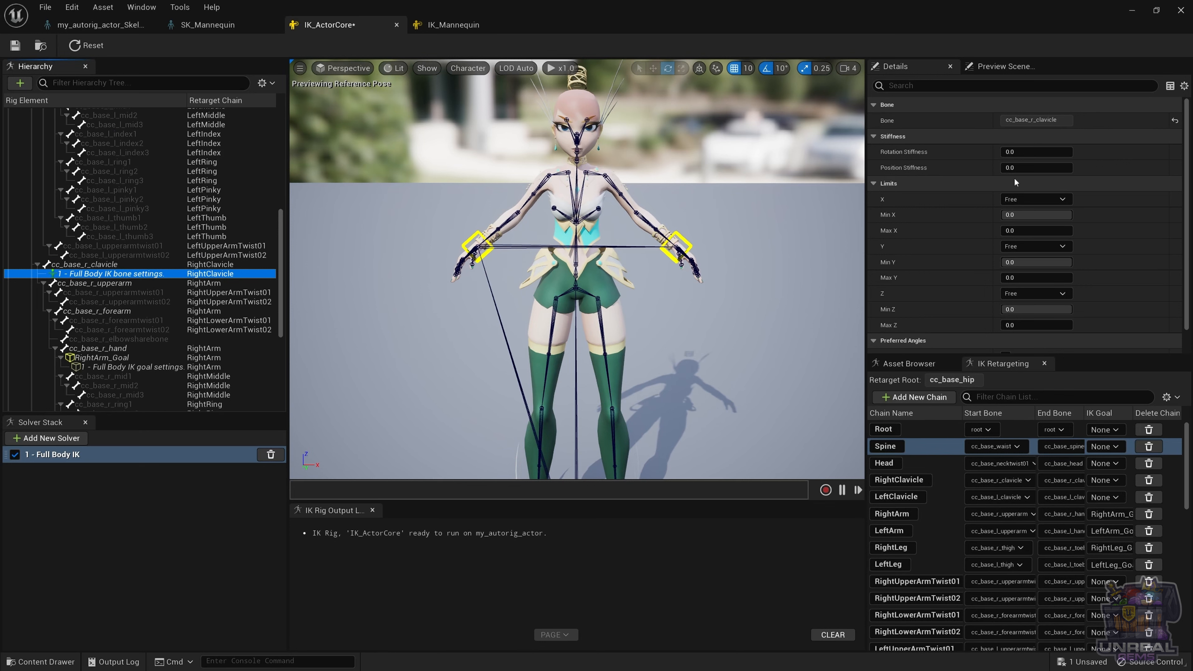
click(1036, 152)
text(1)
key(Return)
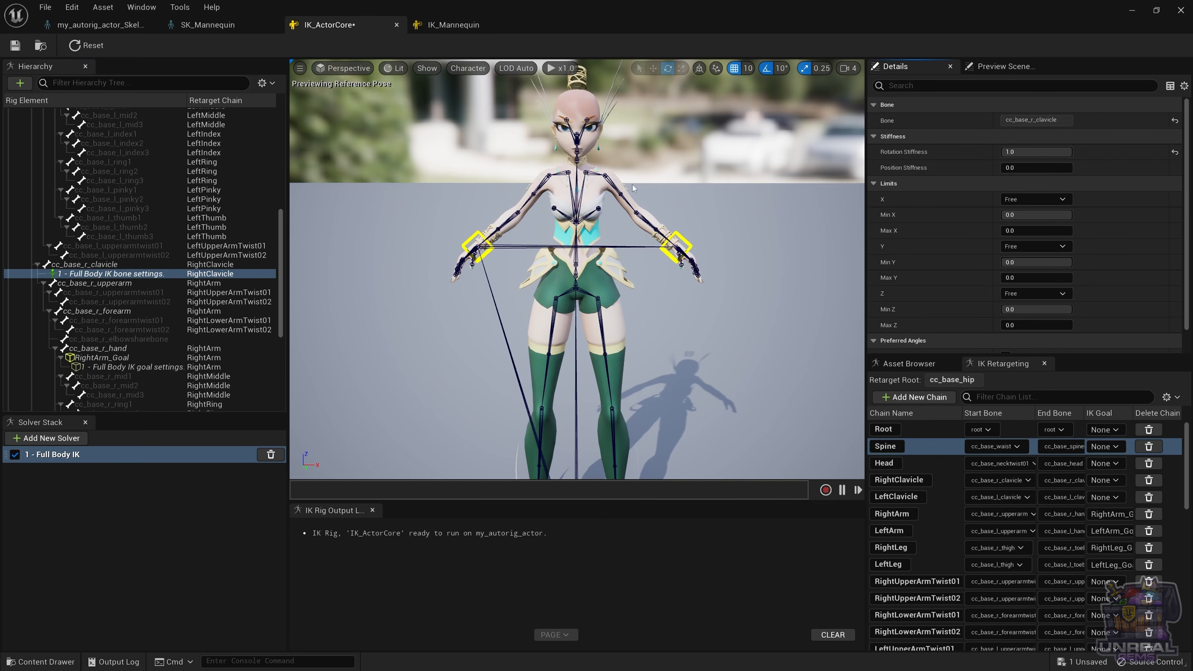
Add Full Body IK bone settings to cc_base_l_clavicle and set their Rotation Stiffness to 1.0.
click(594, 175)
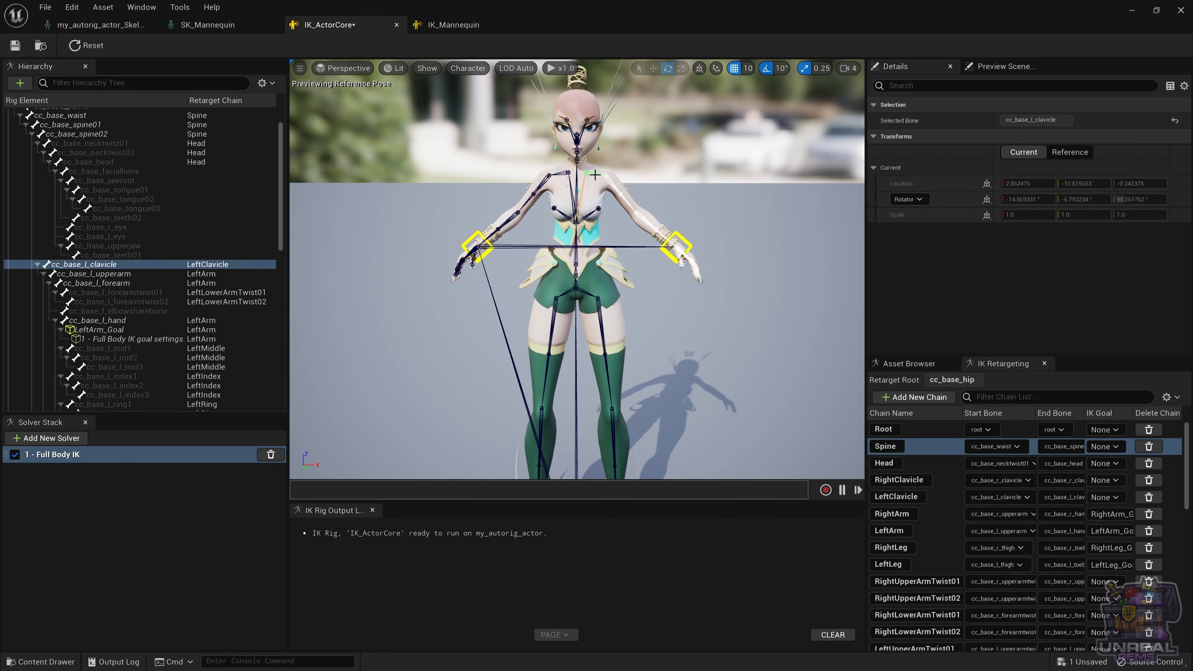
right_click(102, 268)
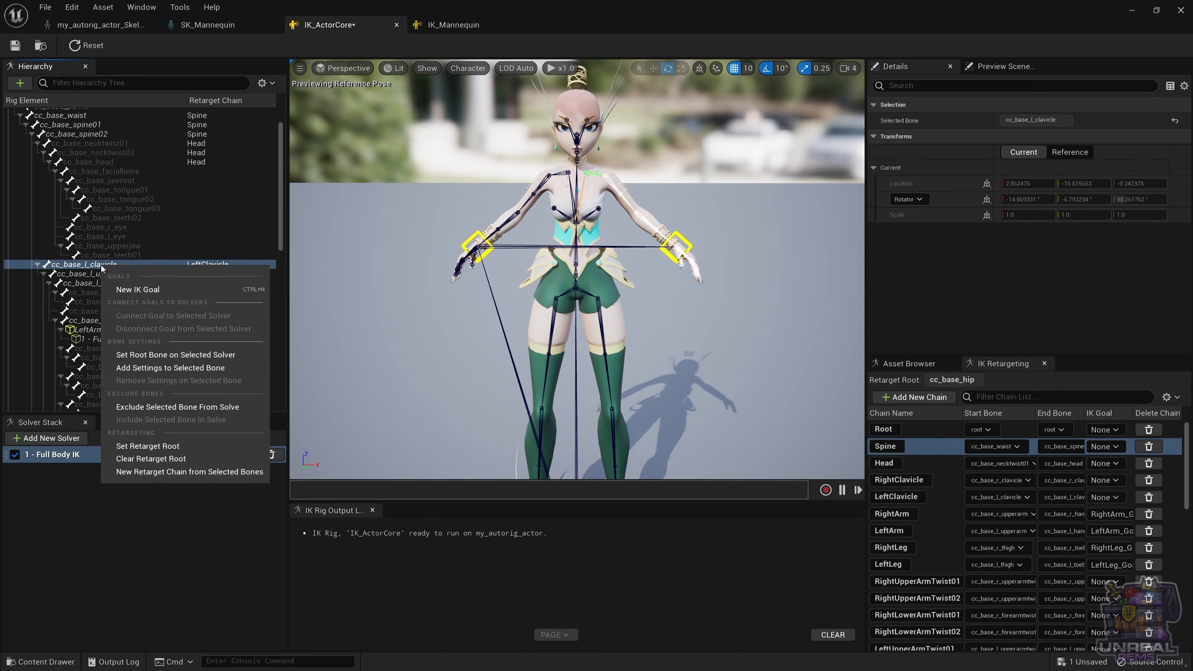
click(212, 372)
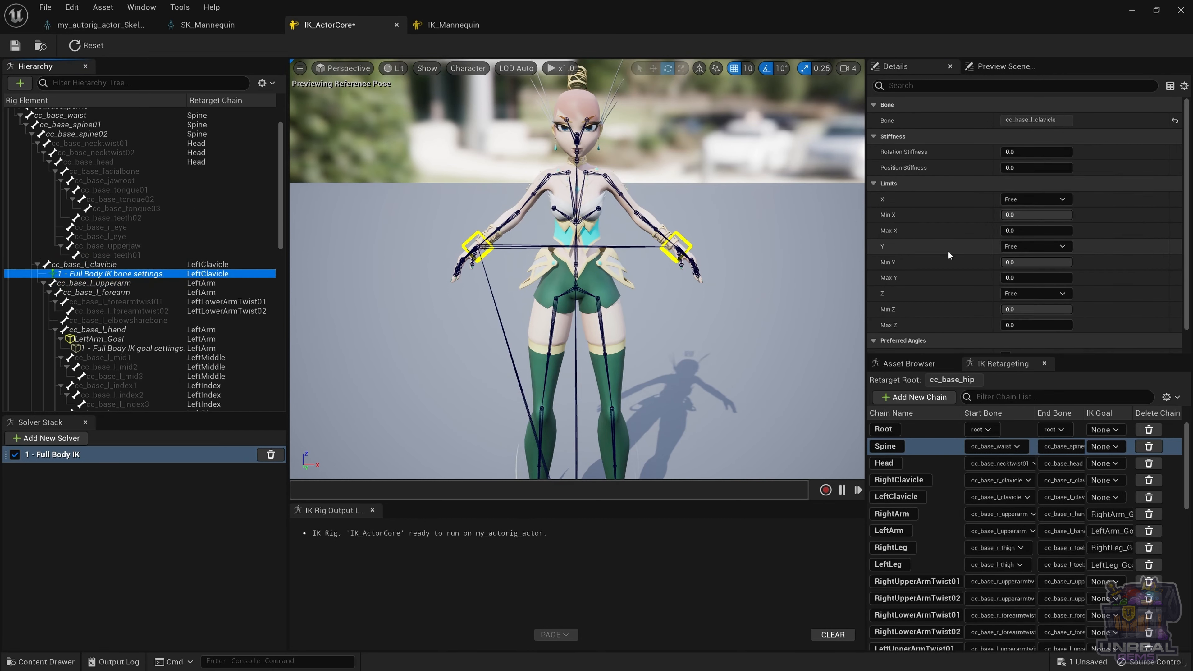
click(1034, 151)
text(1)
key(Return)
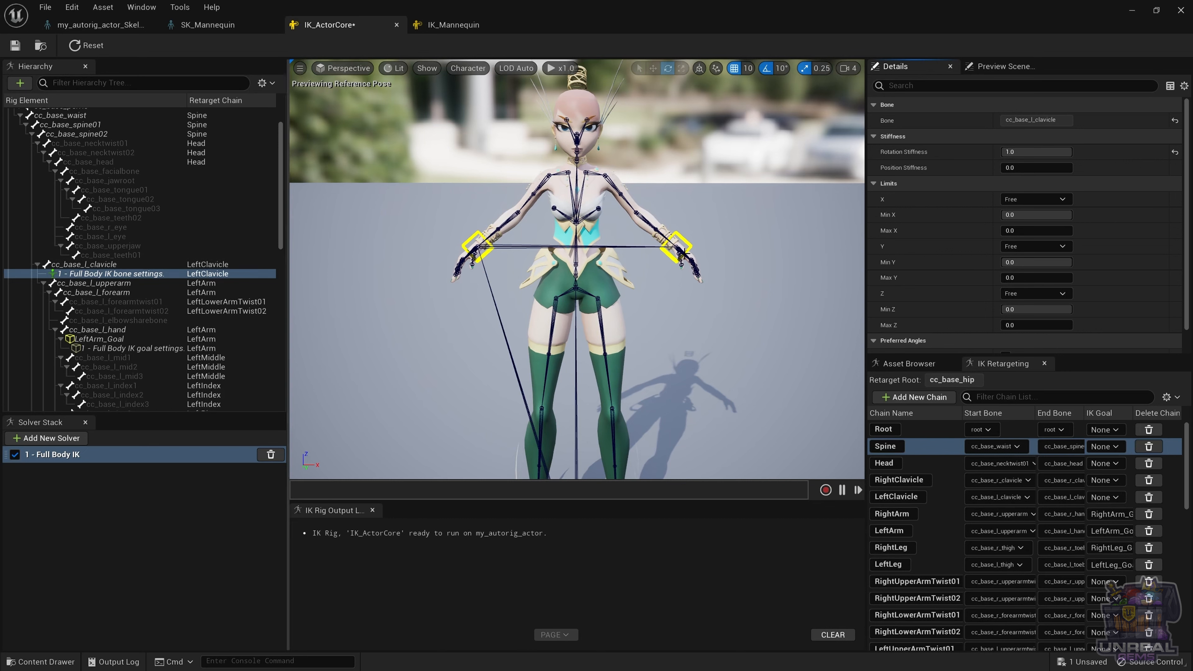
Test the solver by moving LeftArm_Goal up and outward to about X 75, Y 2, Z 151.
click(683, 243)
key(w)
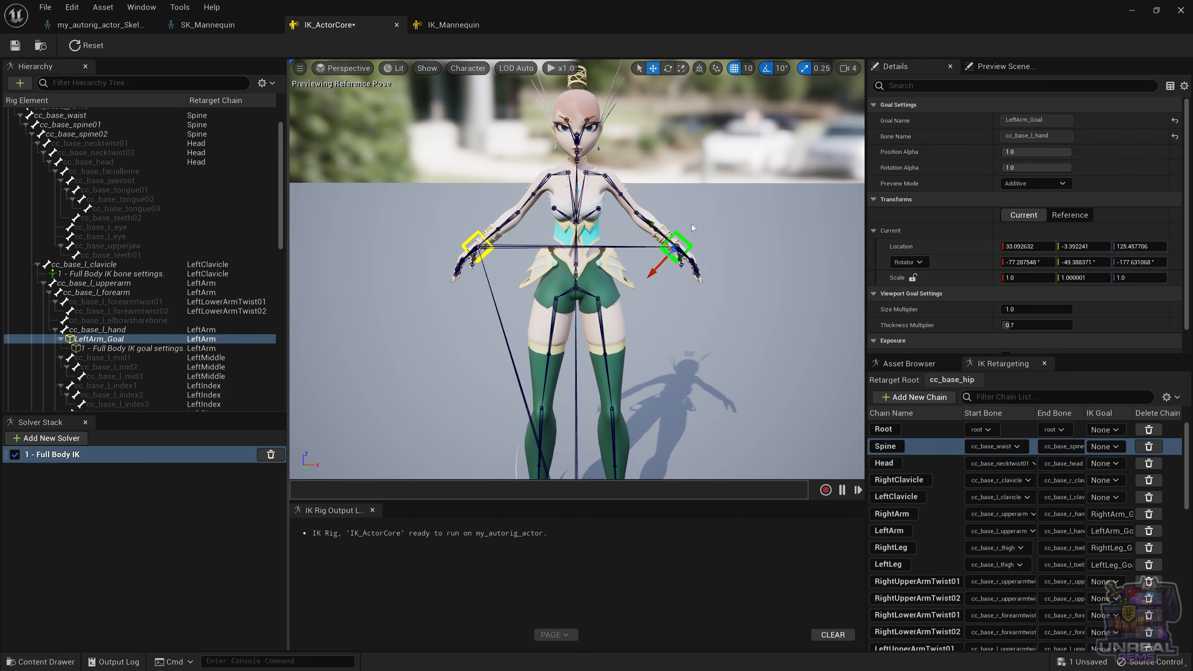
drag(660, 268, 765, 183)
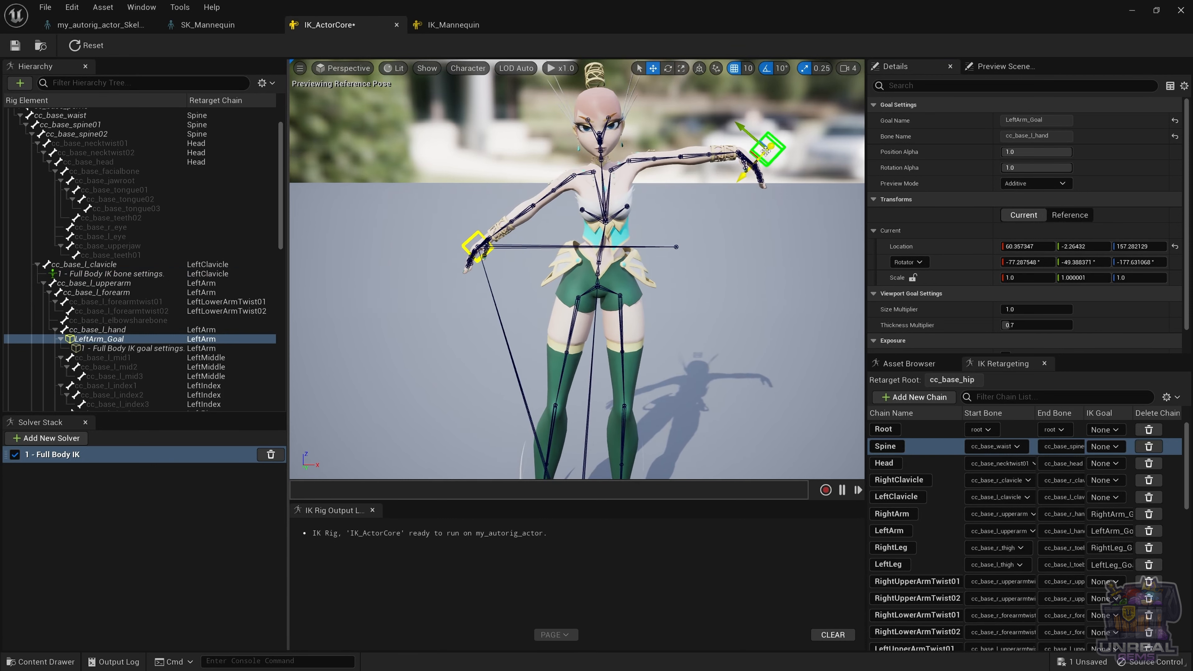
drag(751, 162, 782, 180)
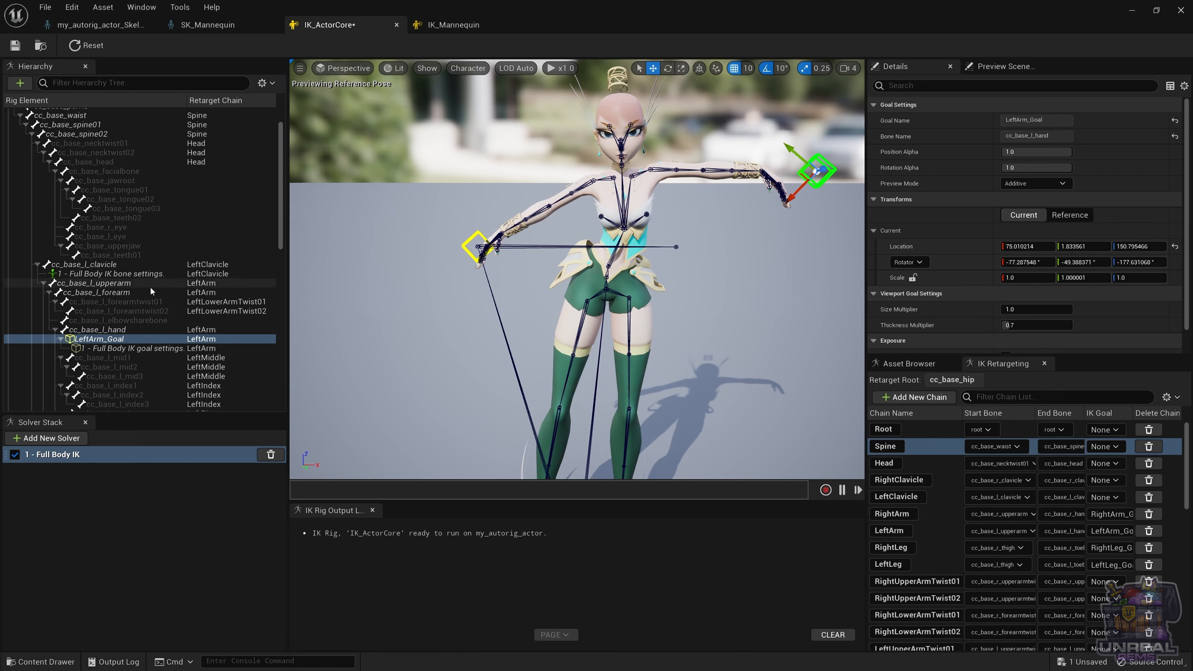
Add Full Body IK bone settings to cc_base_waist and set their Rotation Stiffness to 1.0.
click(611, 258)
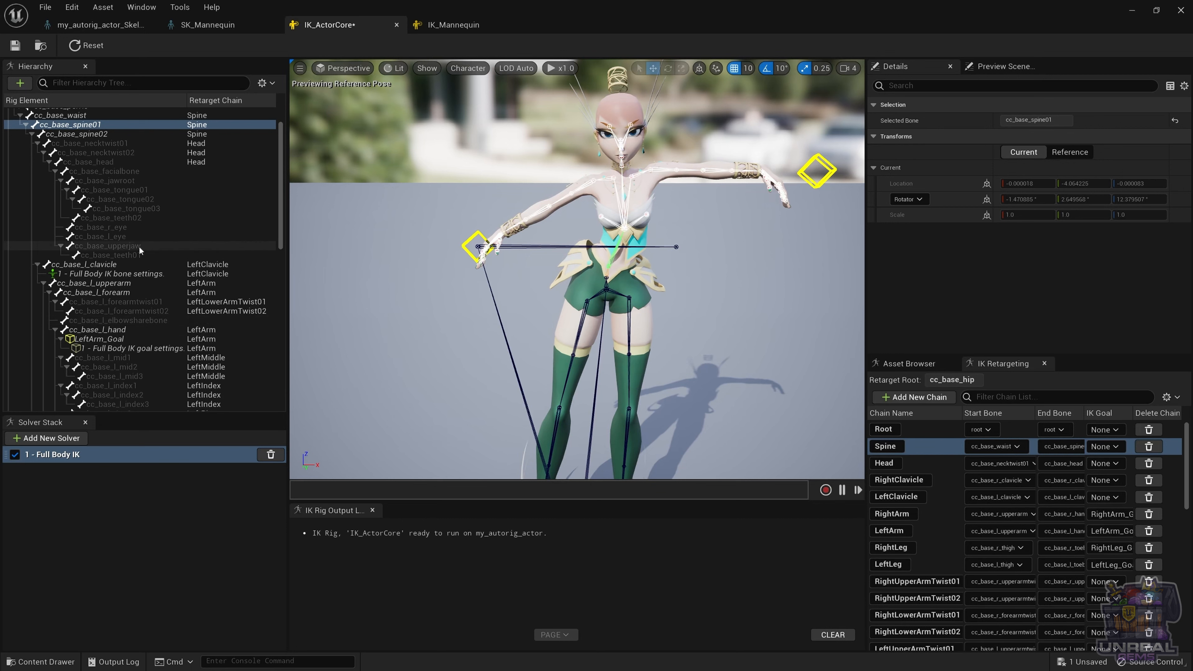
scroll(143, 164, up, 1)
click(84, 134)
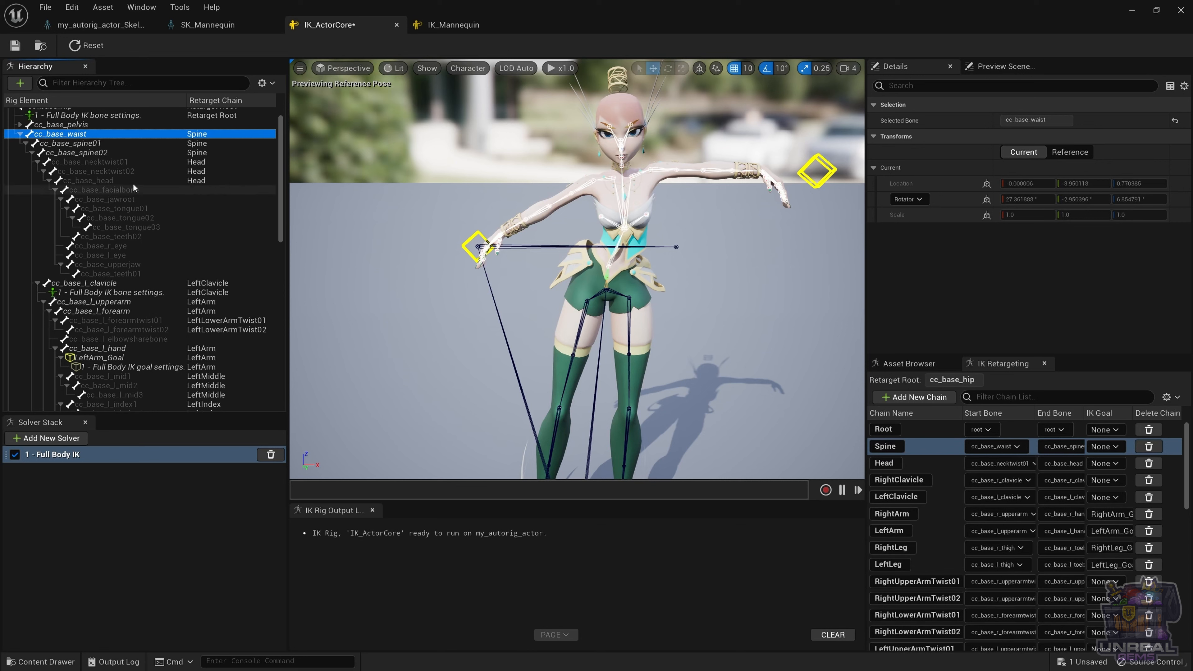
click(78, 143)
click(72, 135)
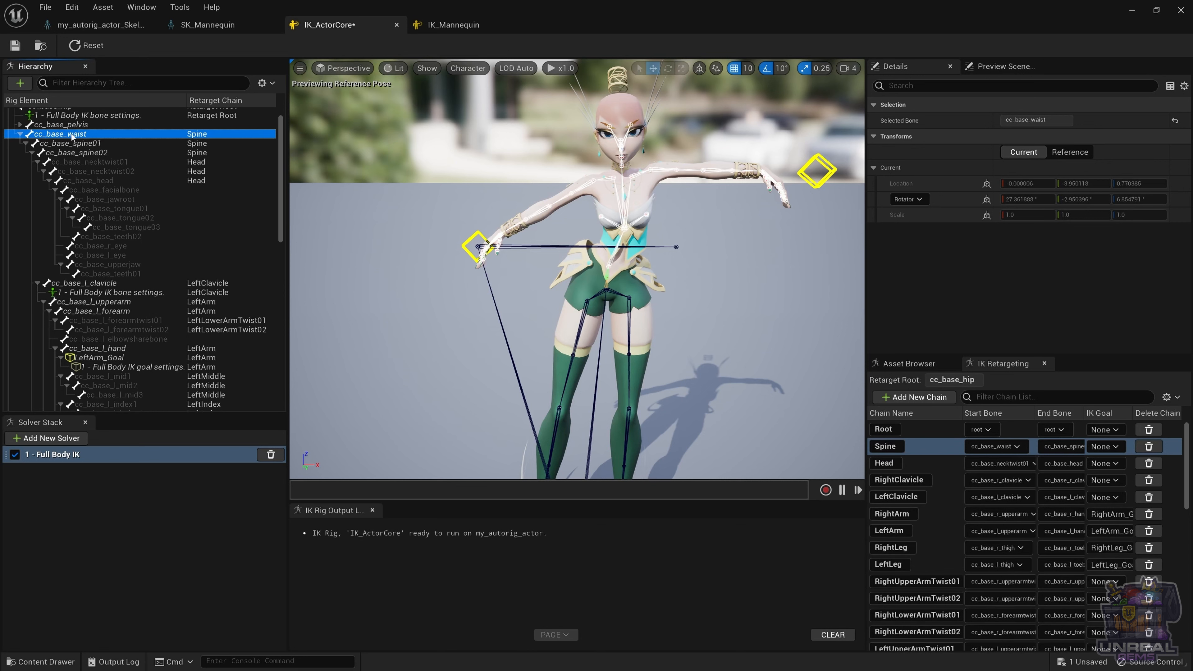
right_click(72, 136)
click(168, 237)
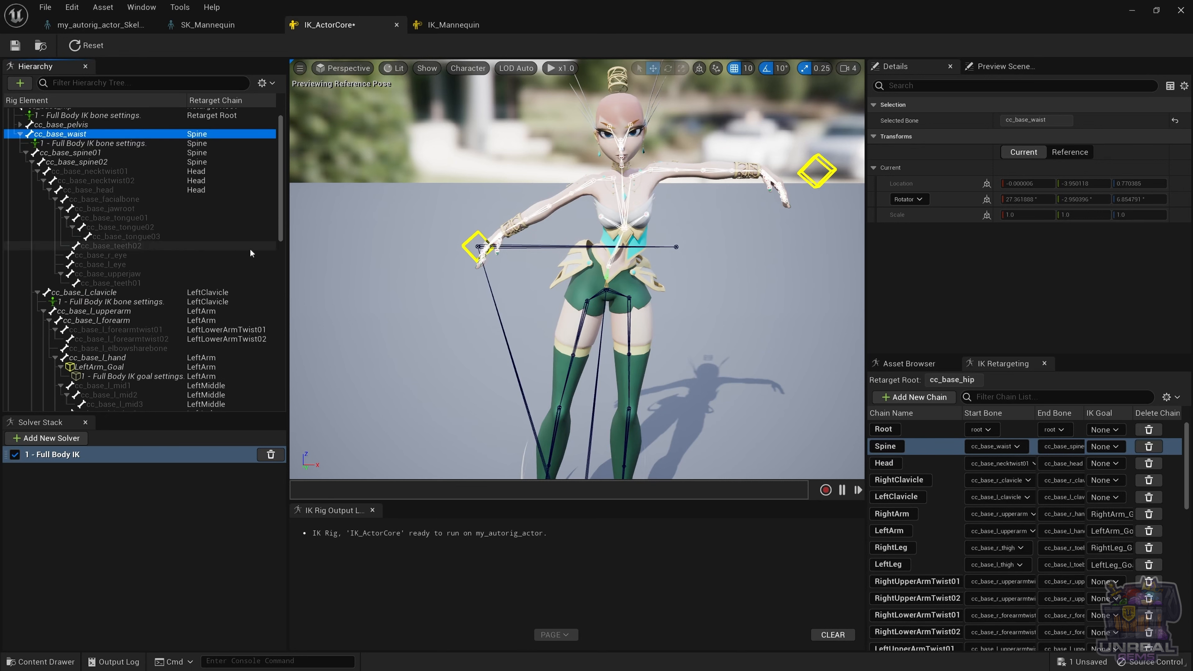
click(94, 143)
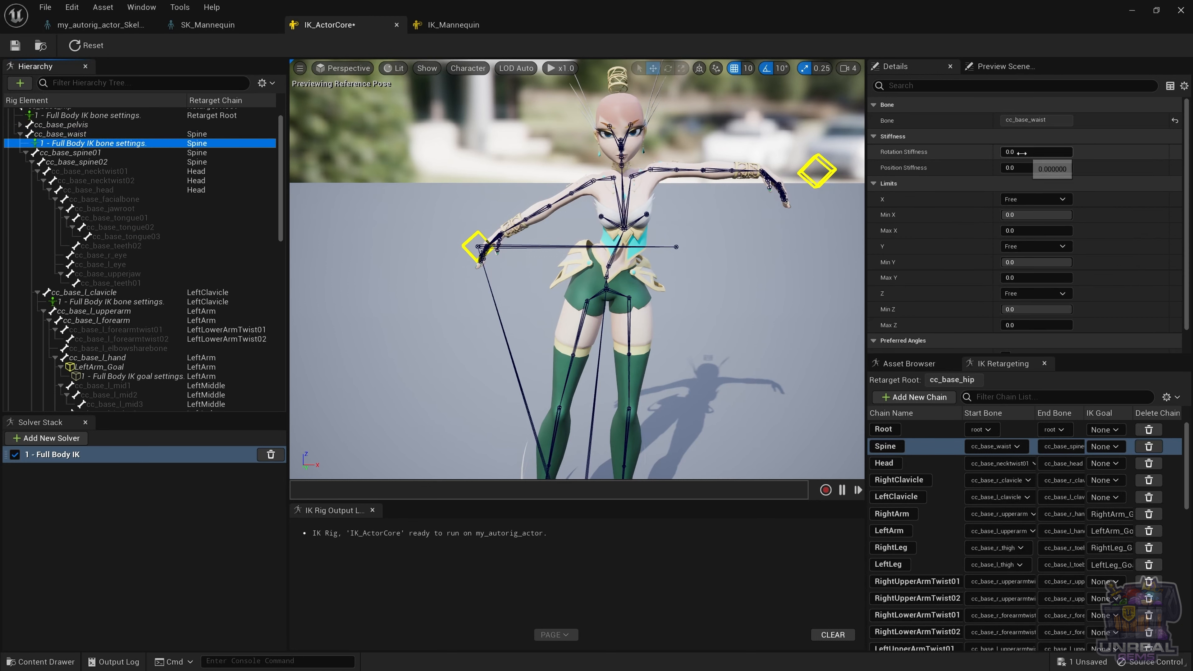
mouse_move(1036, 152)
mouse_down()
mouse_move(1075, 151)
mouse_move(1002, 151)
mouse_move(1074, 151)
mouse_move(1017, 152)
mouse_up()
Add Full Body IK bone settings to cc_base_spine01 and raise their Rotation Stiffness to about 0.68.
click(82, 153)
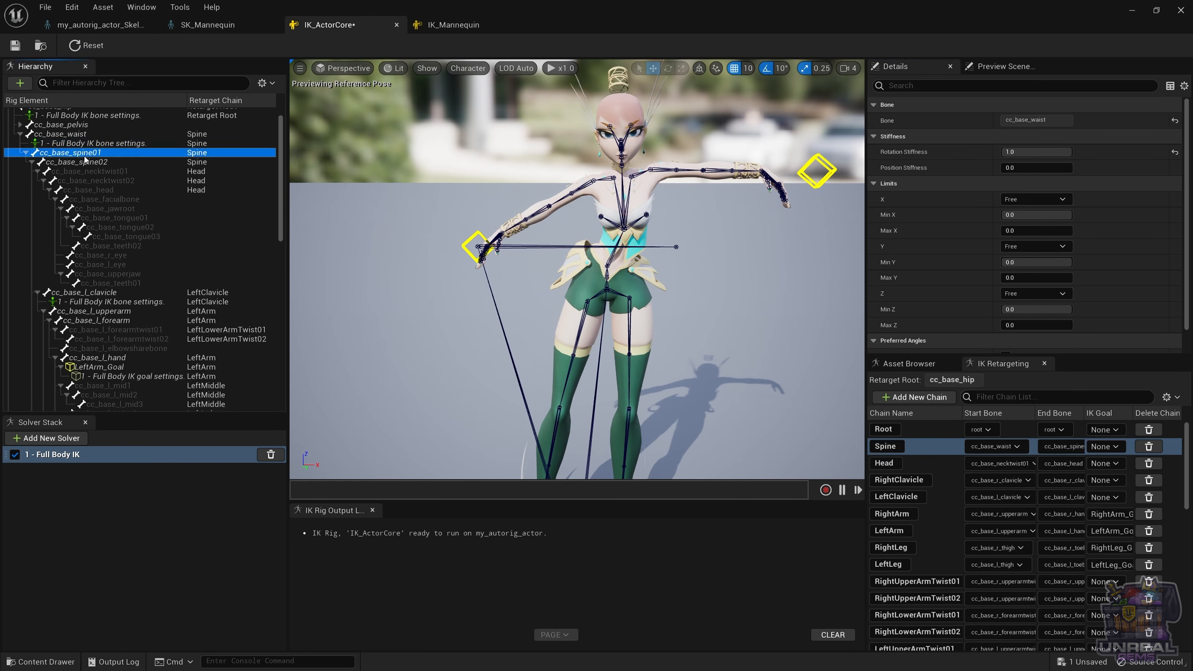
right_click(84, 156)
click(159, 259)
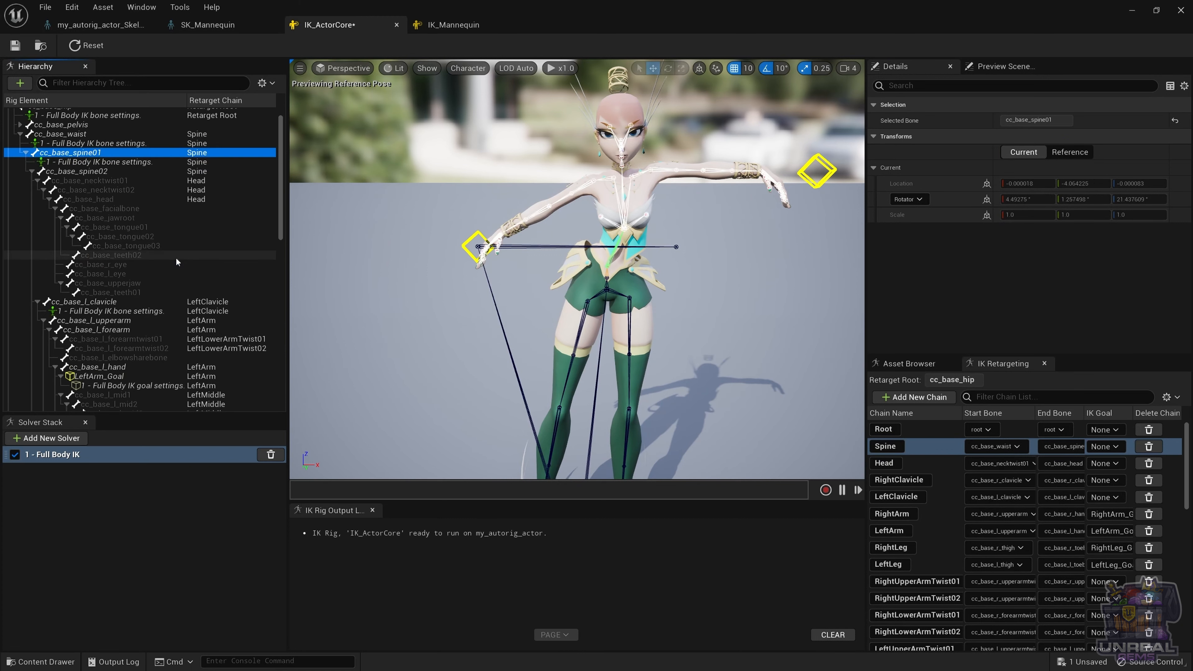
click(115, 162)
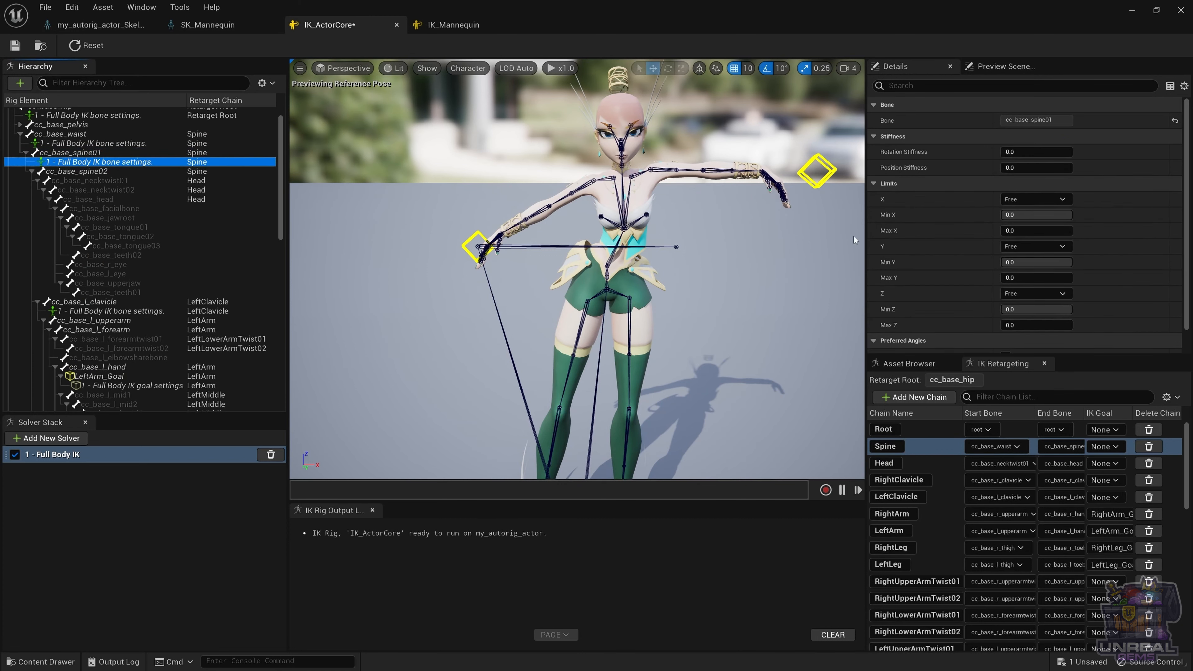
drag(1009, 152, 1050, 152)
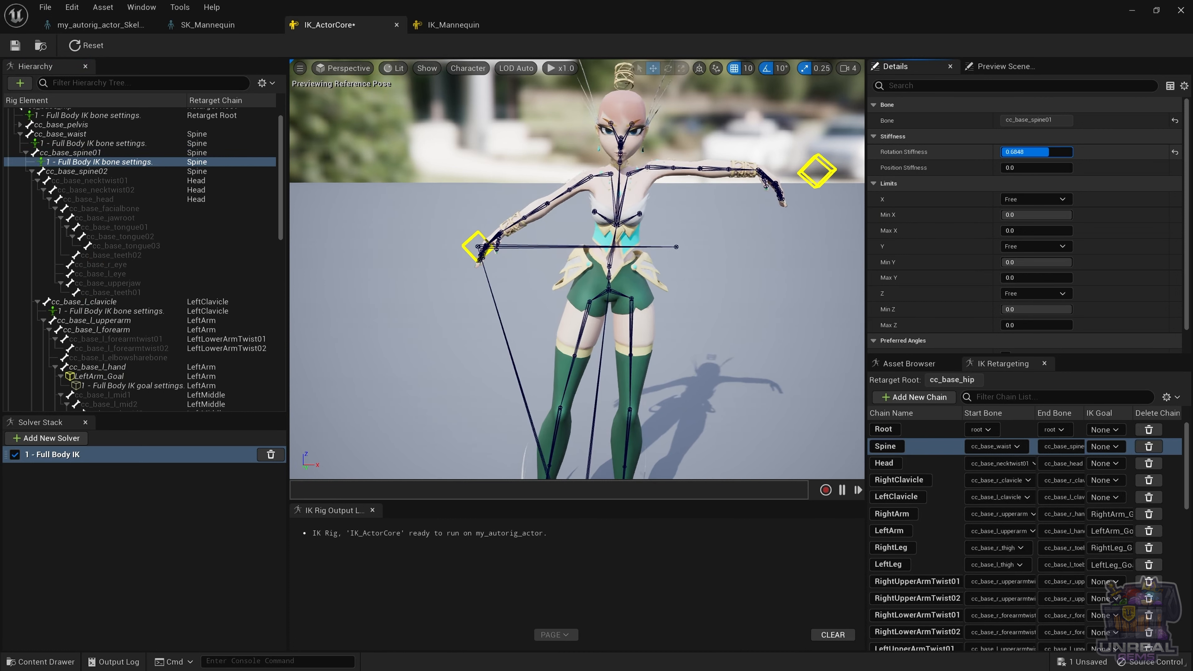
Add Full Body IK bone settings to cc_base_spine02 and raise their Rotation Stiffness to about 0.39.
click(94, 171)
right_click(97, 174)
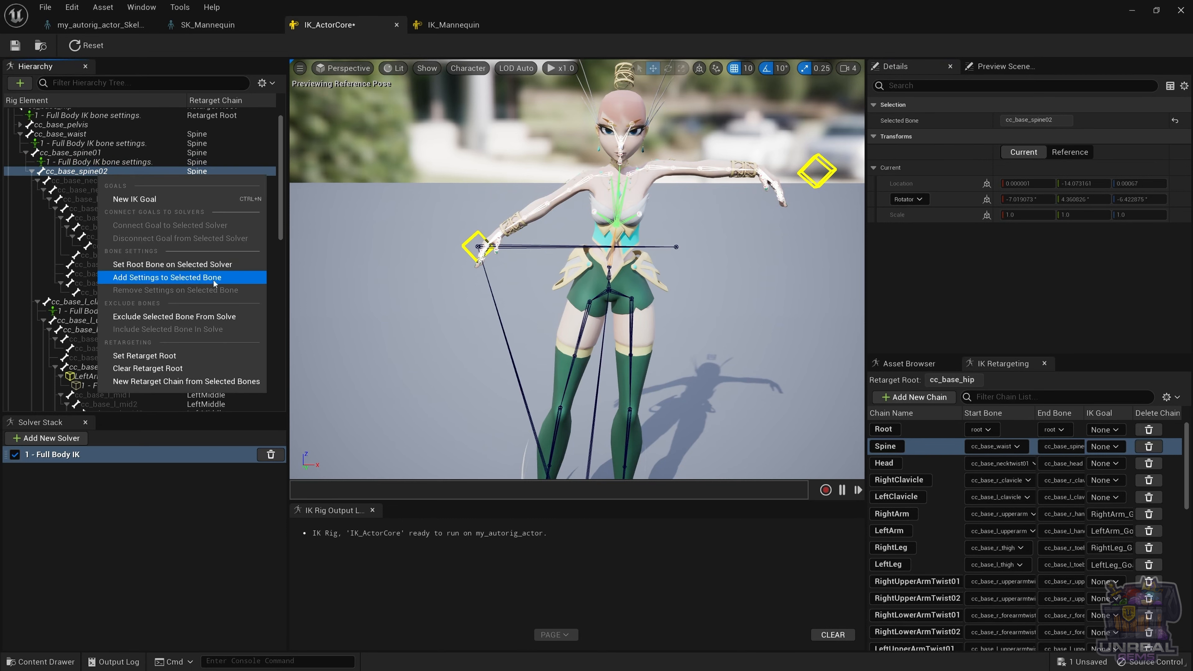
click(179, 279)
click(94, 180)
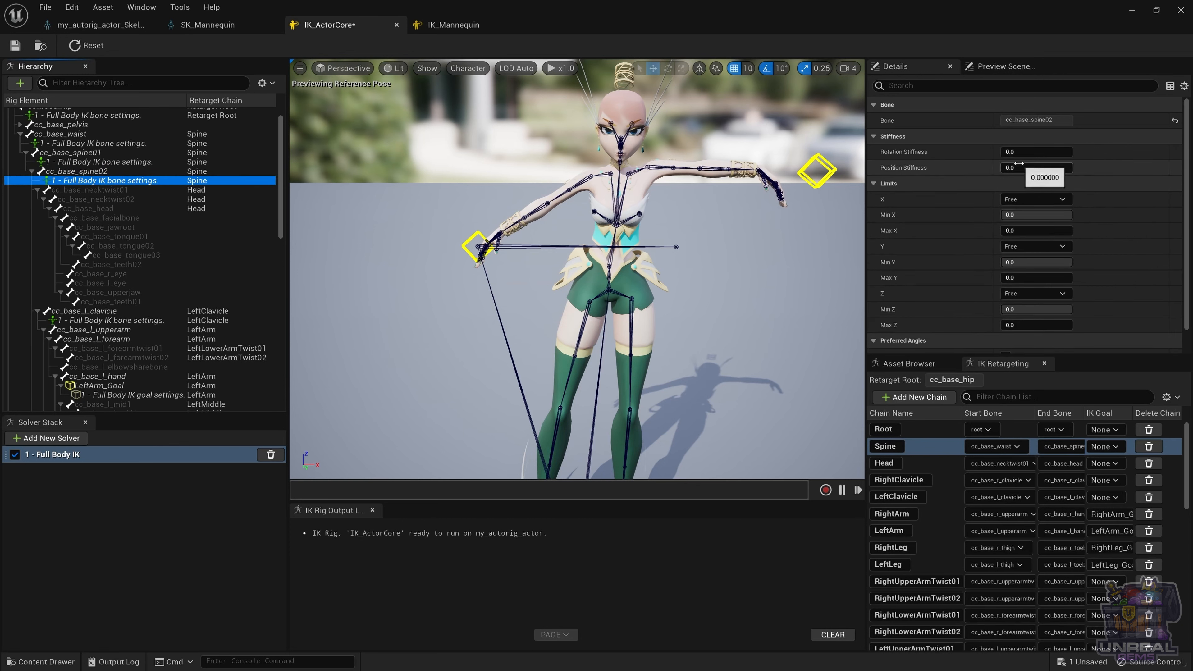
mouse_move(1013, 152)
mouse_down()
mouse_move(1057, 151)
mouse_move(1029, 151)
mouse_up()
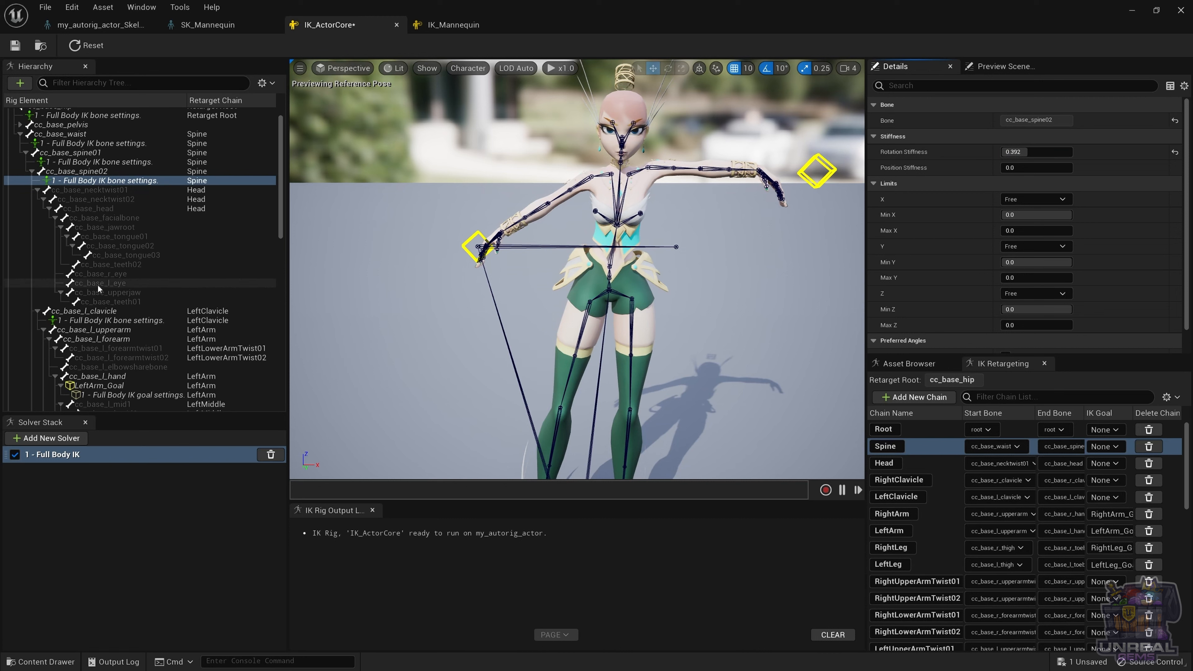
Reset the IK goals to their initial pose and save the IK_ActorCore rig.
click(89, 49)
click(23, 43)
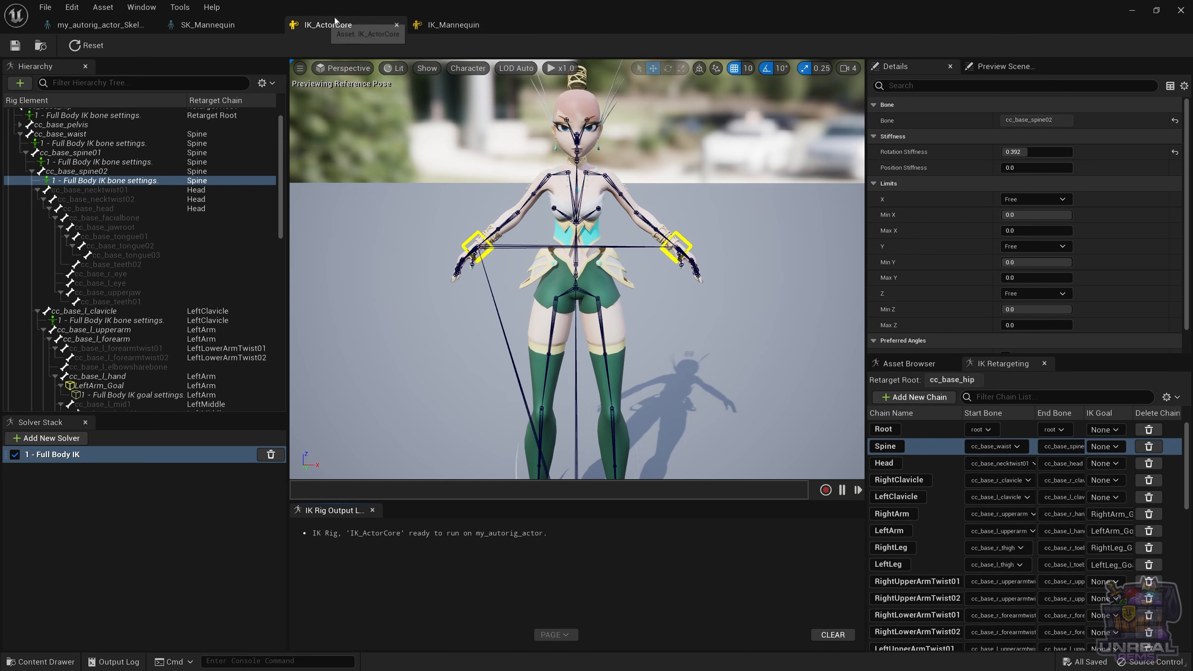
Create an IK Retargeter in the Citrine/Retargeting folder with IK_Mannequin as the rig to copy animation from.
click(1132, 12)
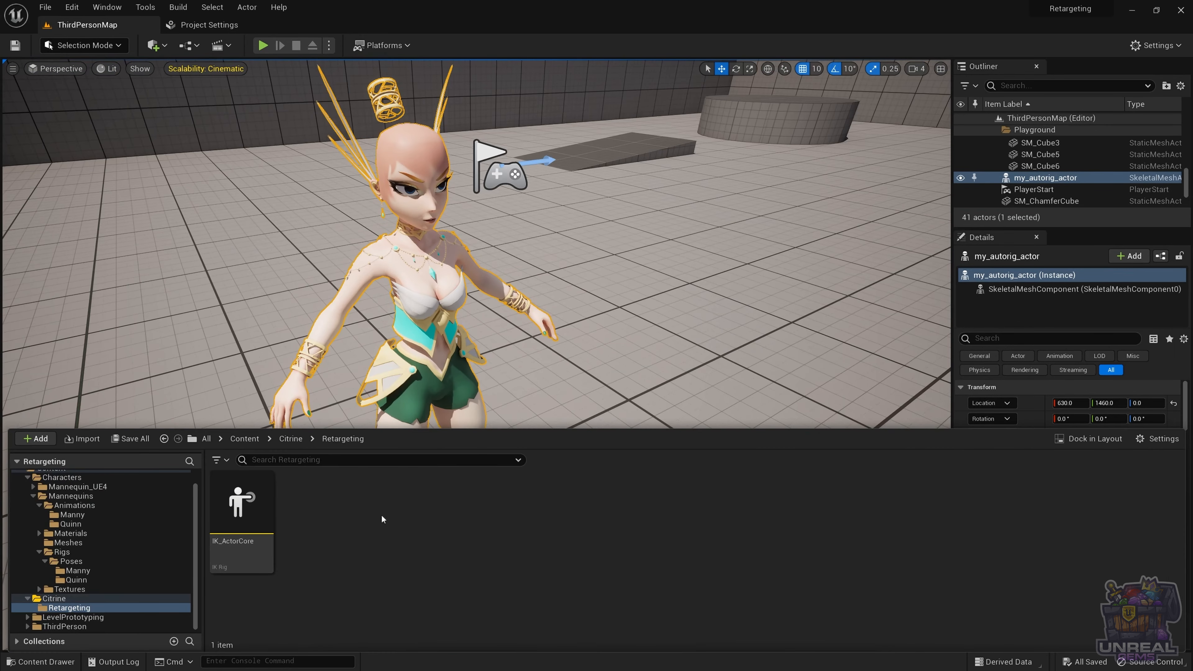
right_click(372, 503)
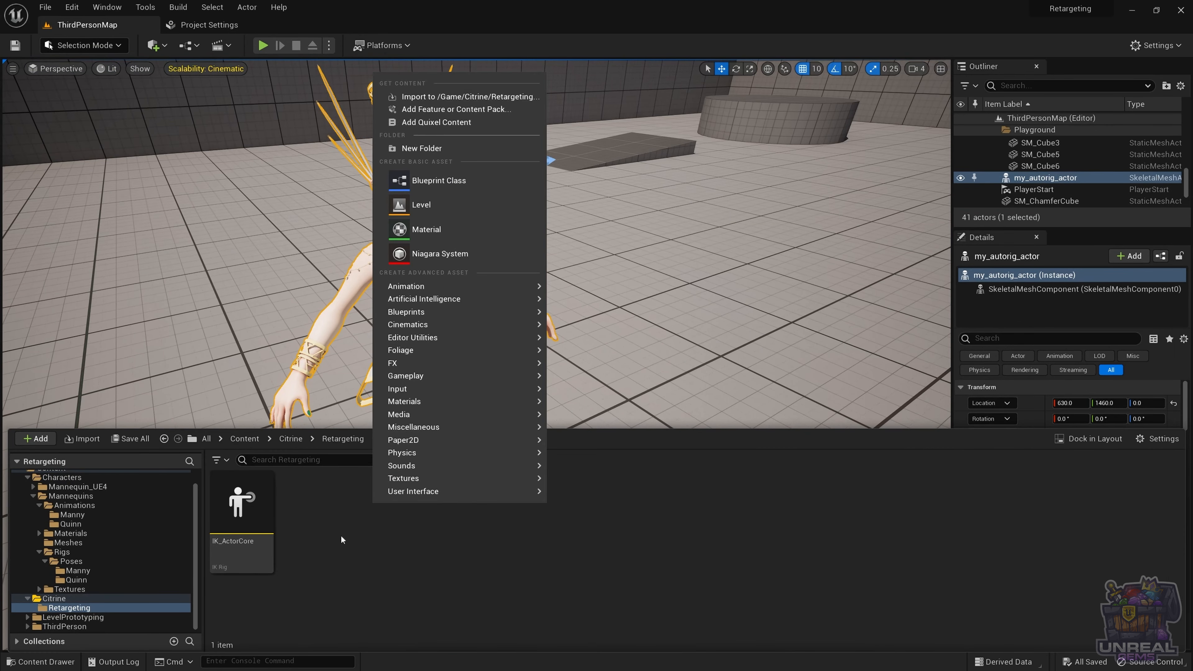
mouse_move(534, 281)
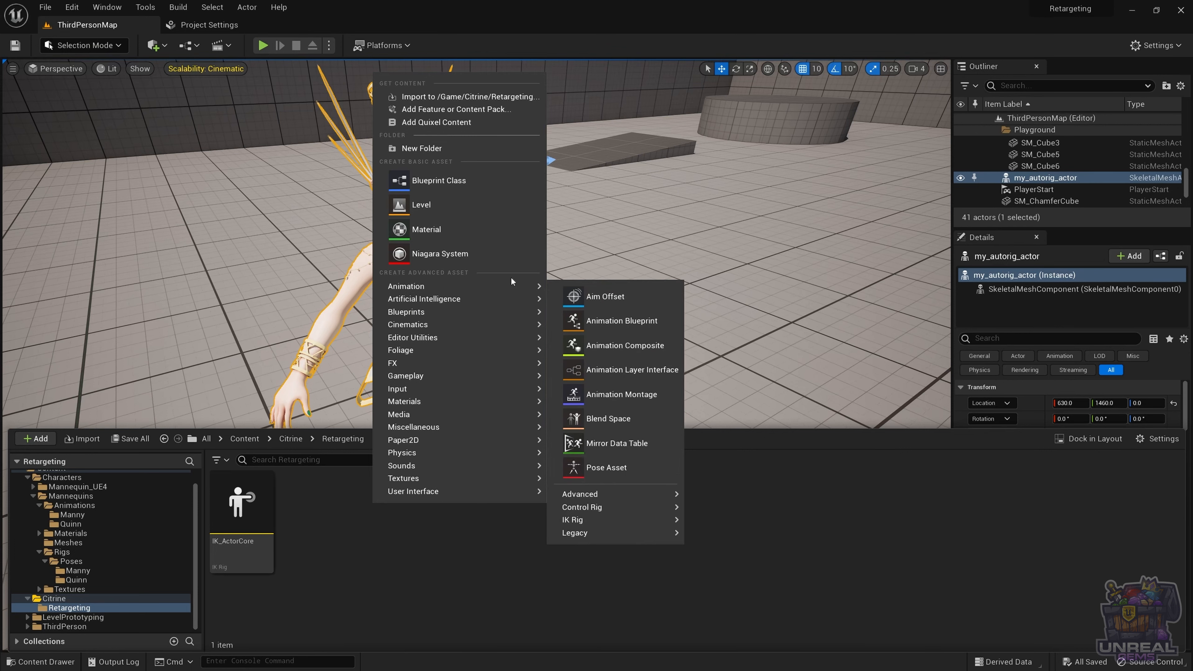
mouse_move(623, 518)
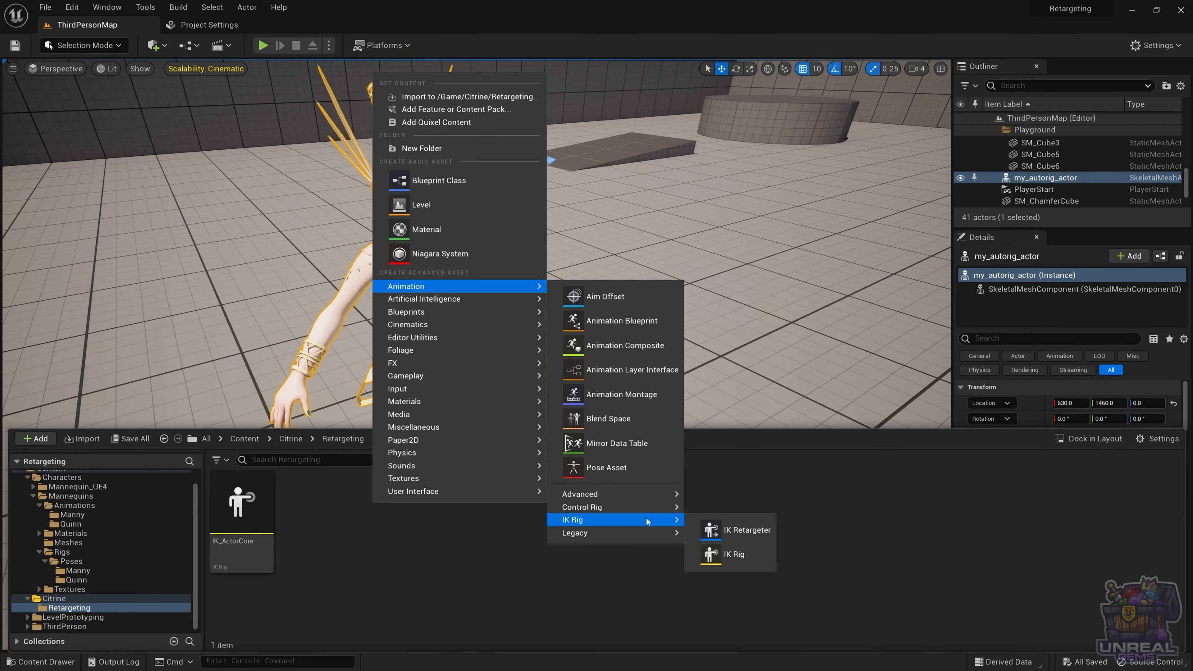
click(735, 532)
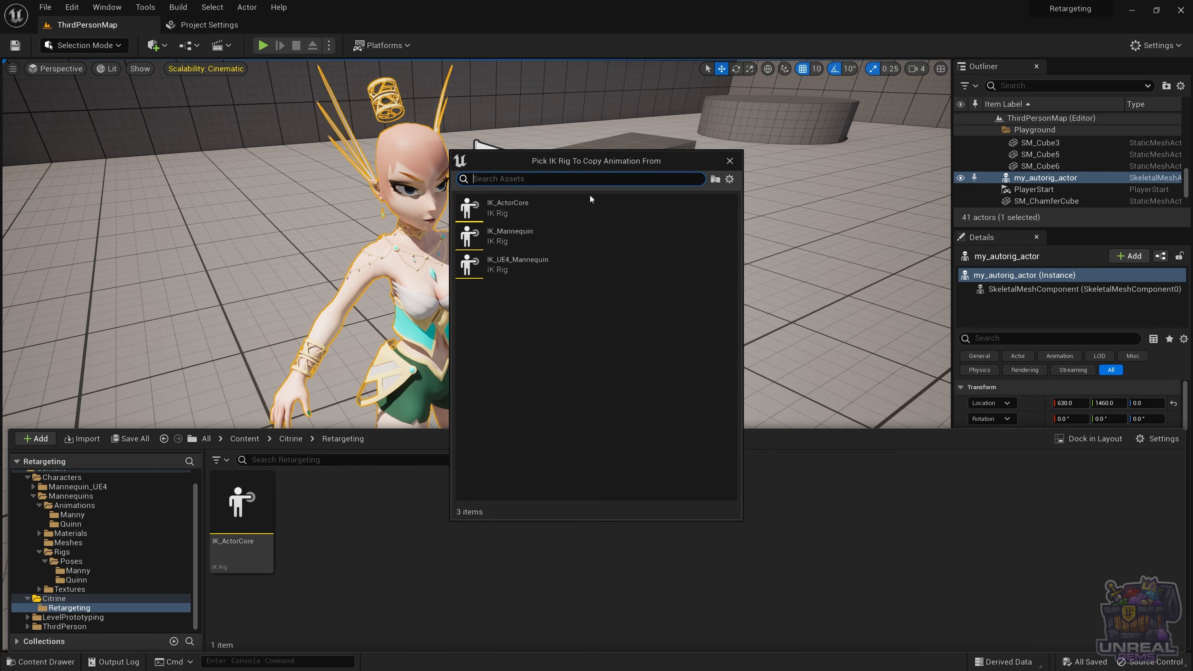
click(517, 231)
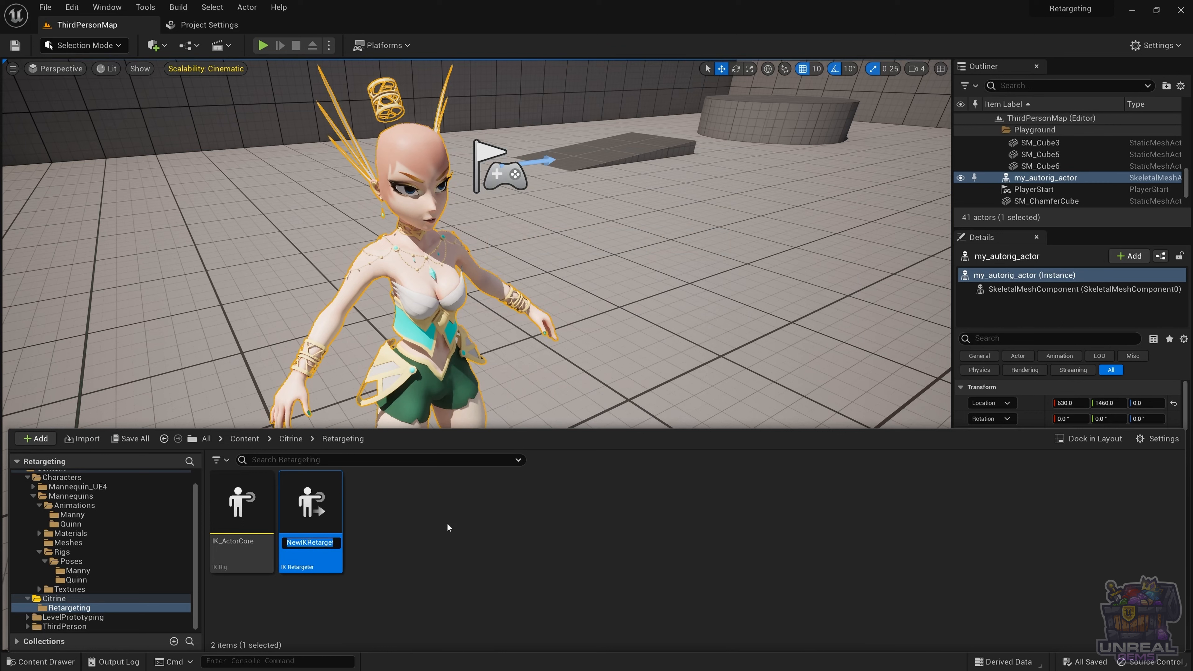
Name the new IK Retargeter RTG_Manny_ActorCore and open it.
key(BackSpace)
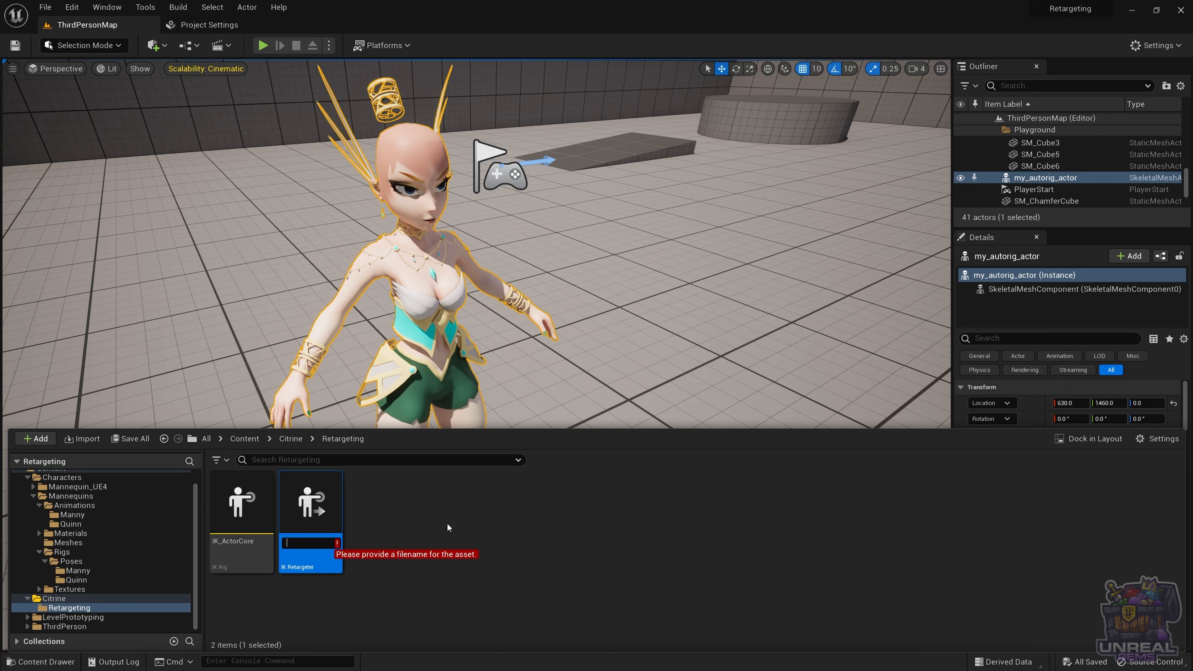
text(RTG)
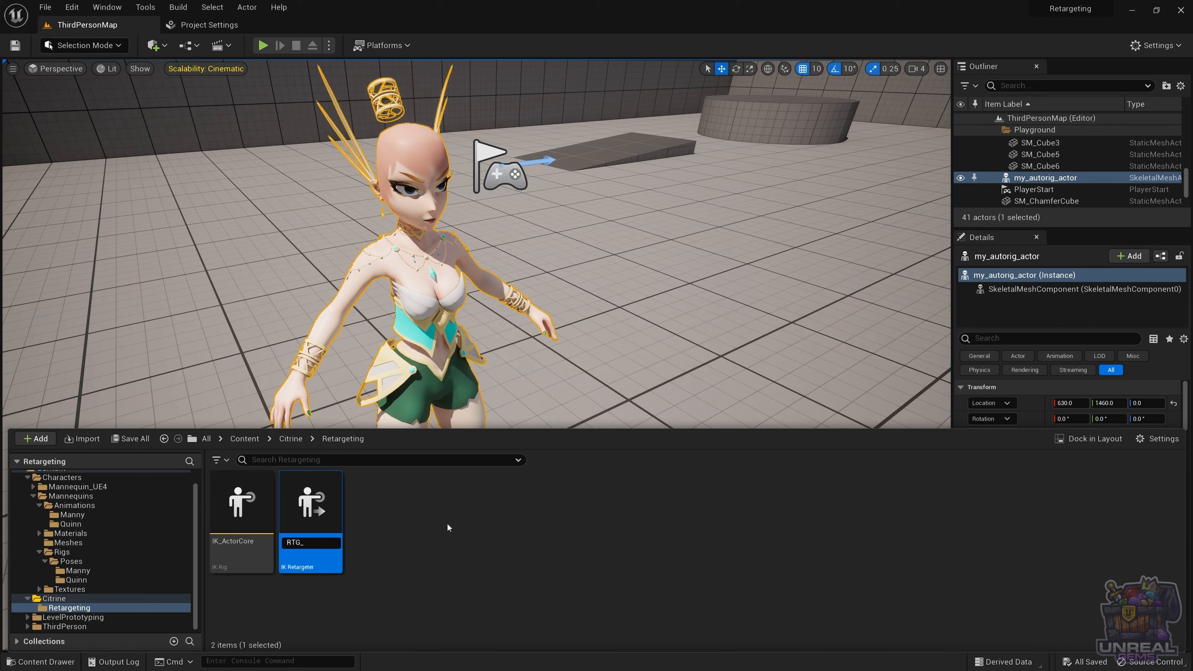
text(_ActorCore)
key(BackSpace)
key(BackSpace)
key(BackSpace)
key(BackSpace)
key(BackSpace)
key(BackSpace)
key(BackSpace)
key(BackSpace)
key(BackSpace)
text(Manny_ActorCore)
key(Return)
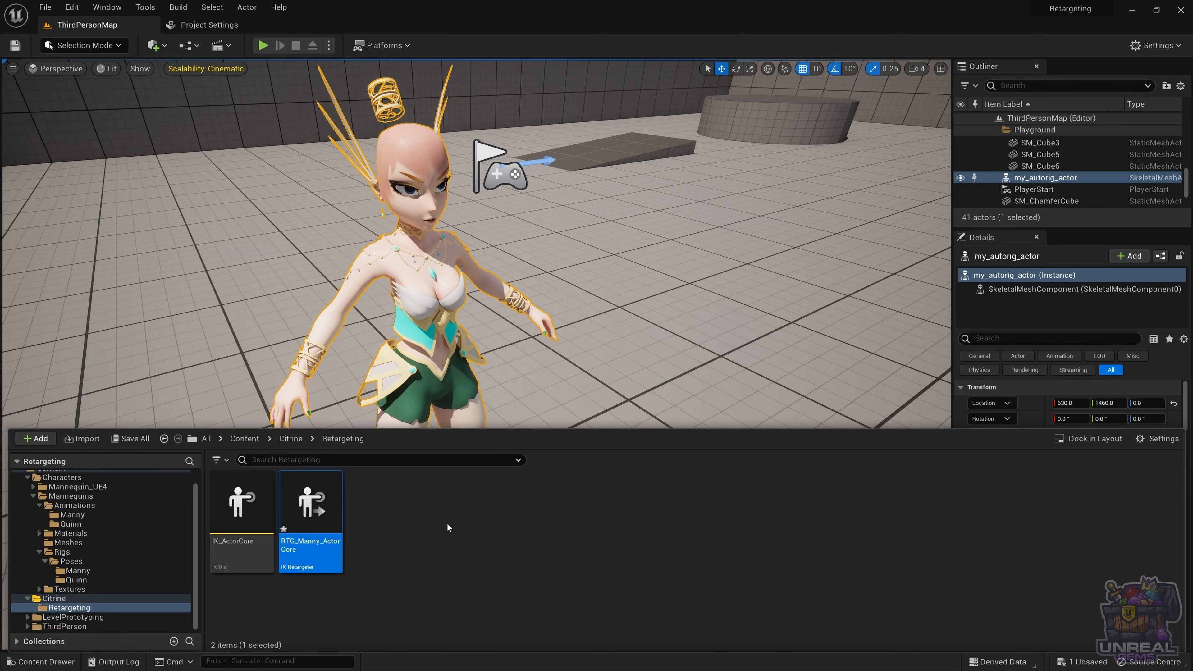
key(Return)
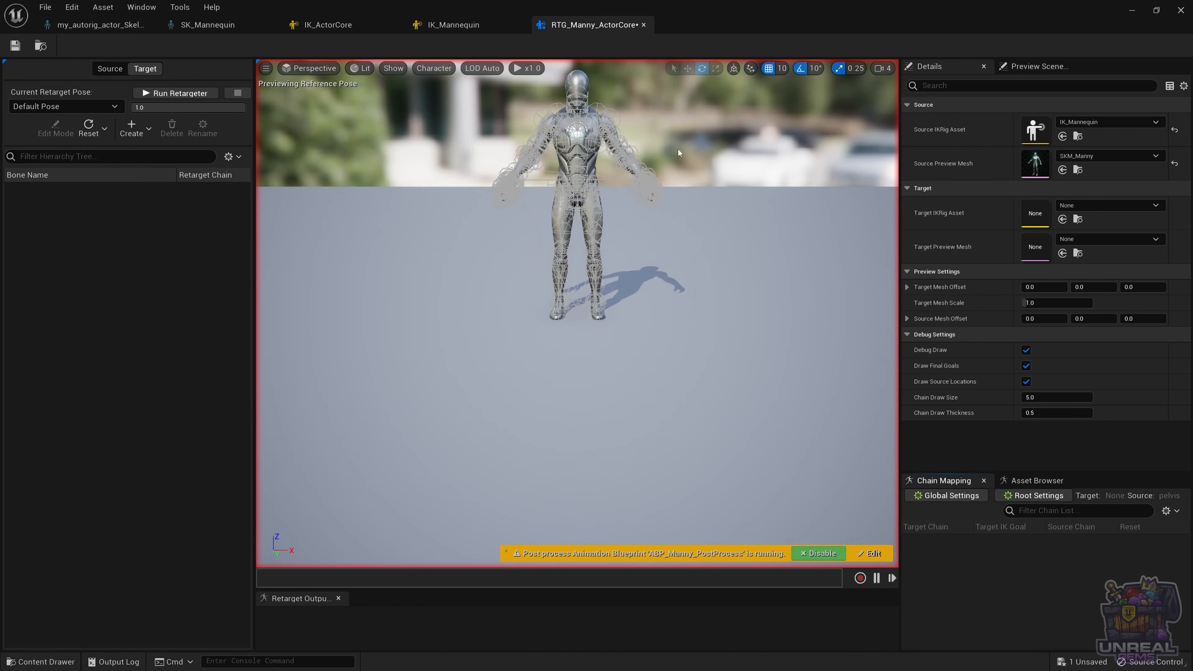
Set IK_ActorCore as the target IK Rig asset of the retargeter.
click(105, 69)
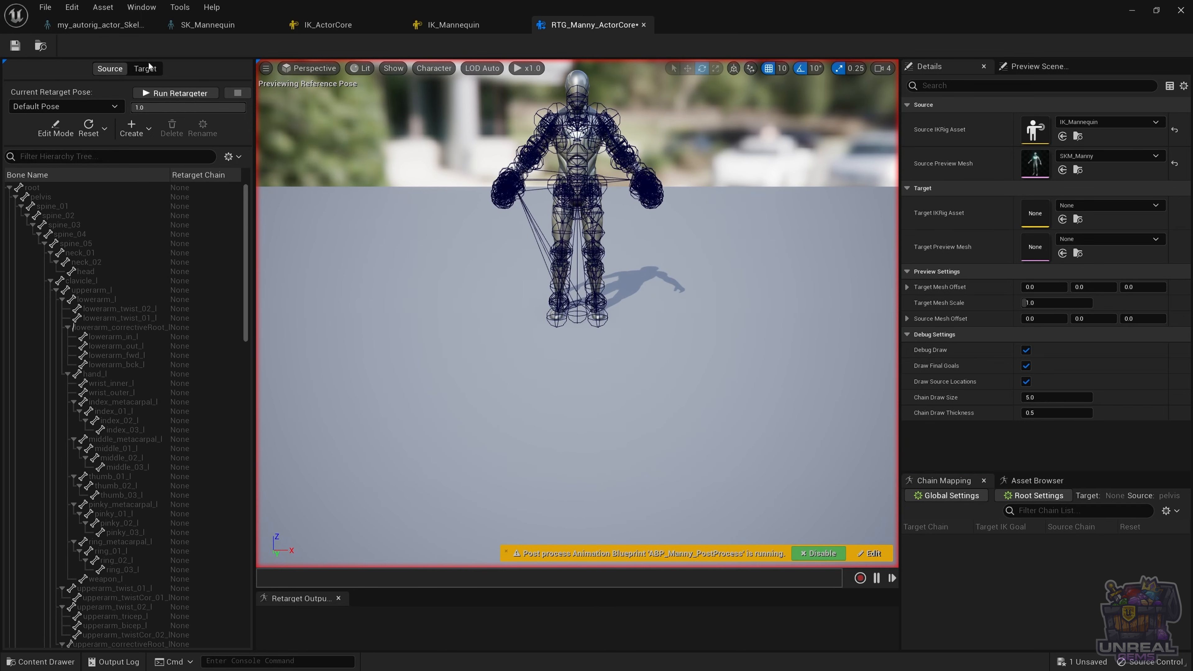
click(152, 71)
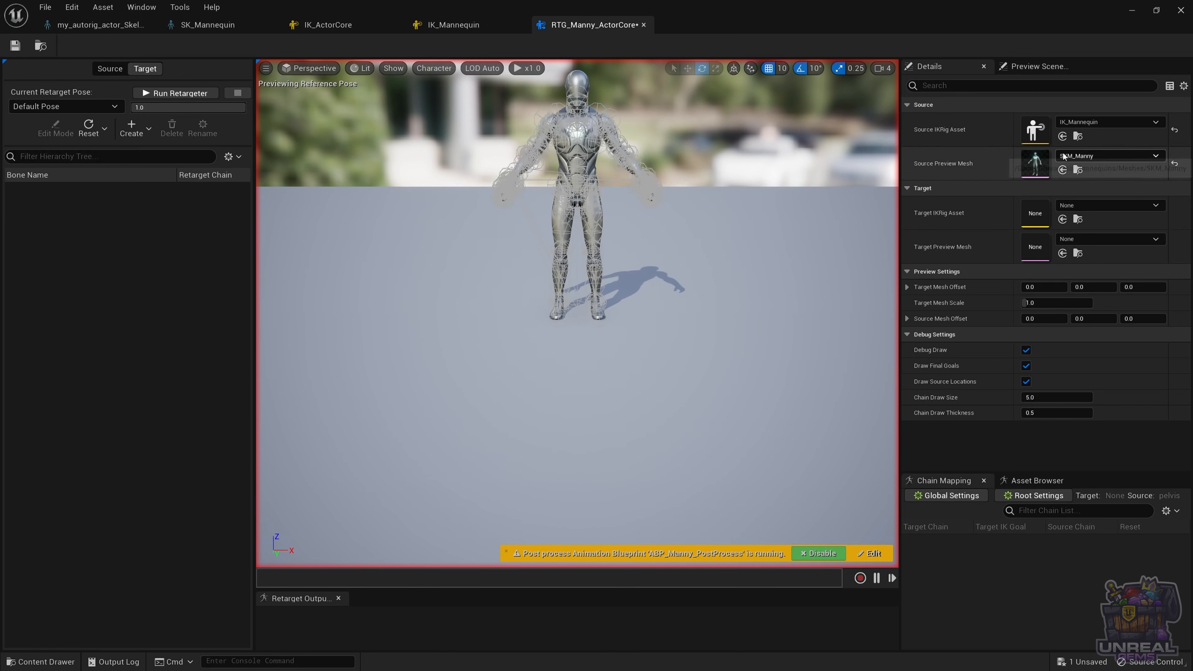
click(1087, 205)
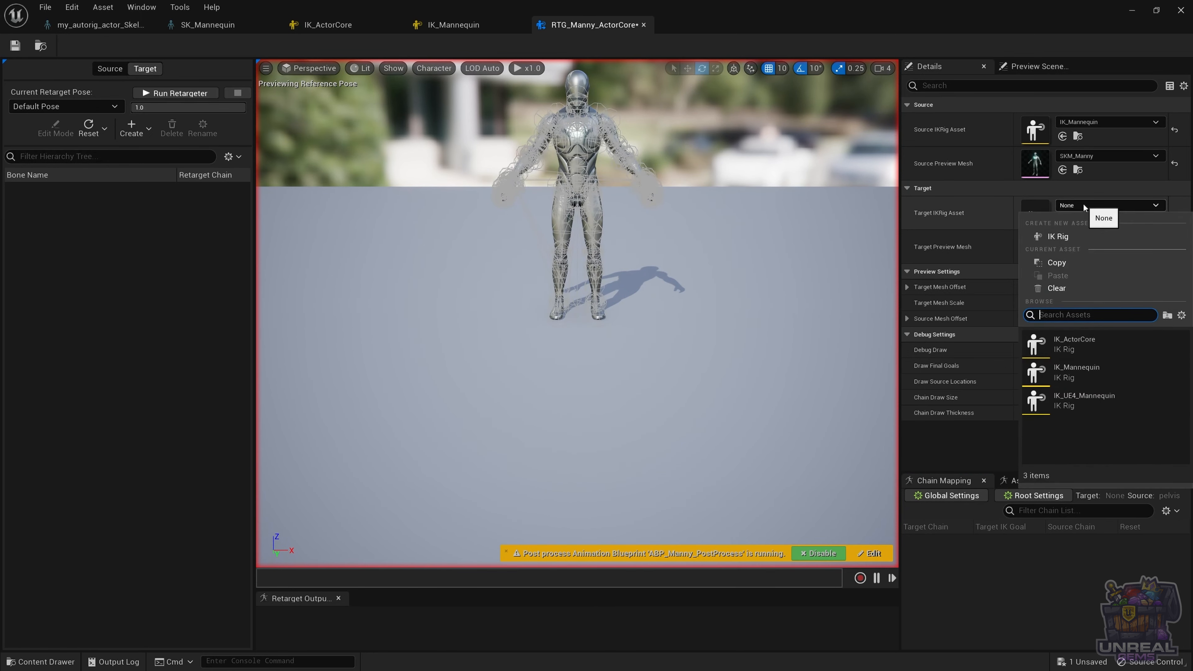
click(1090, 343)
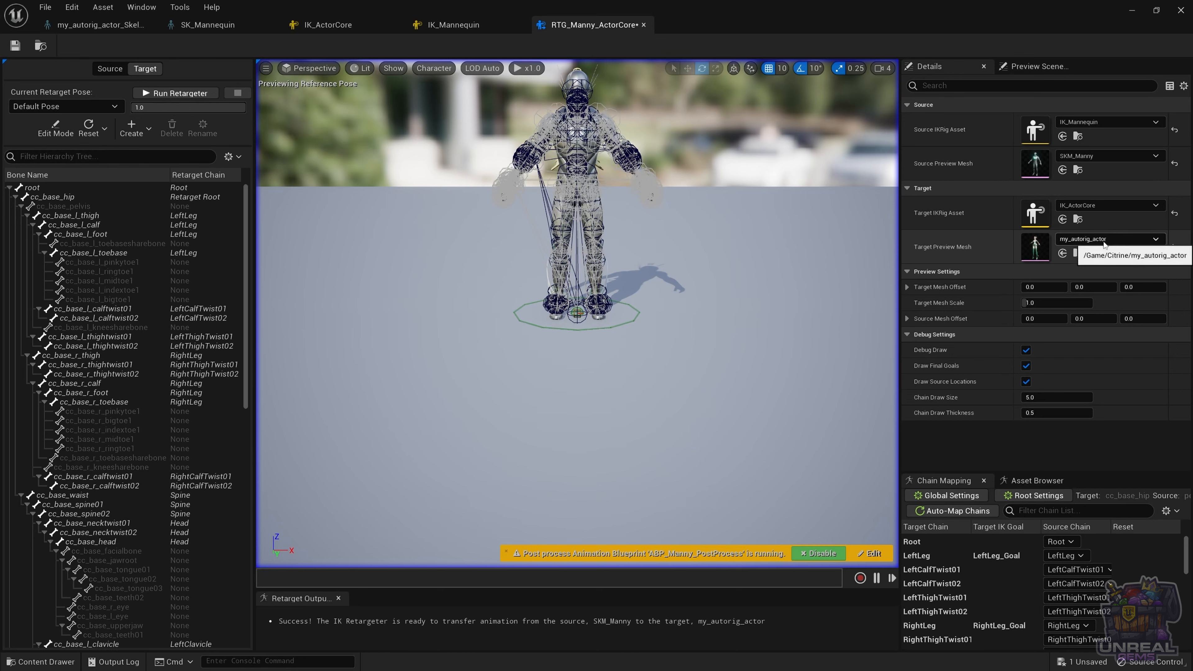
Change the source preview mesh to SKM_Quinn.
click(1109, 156)
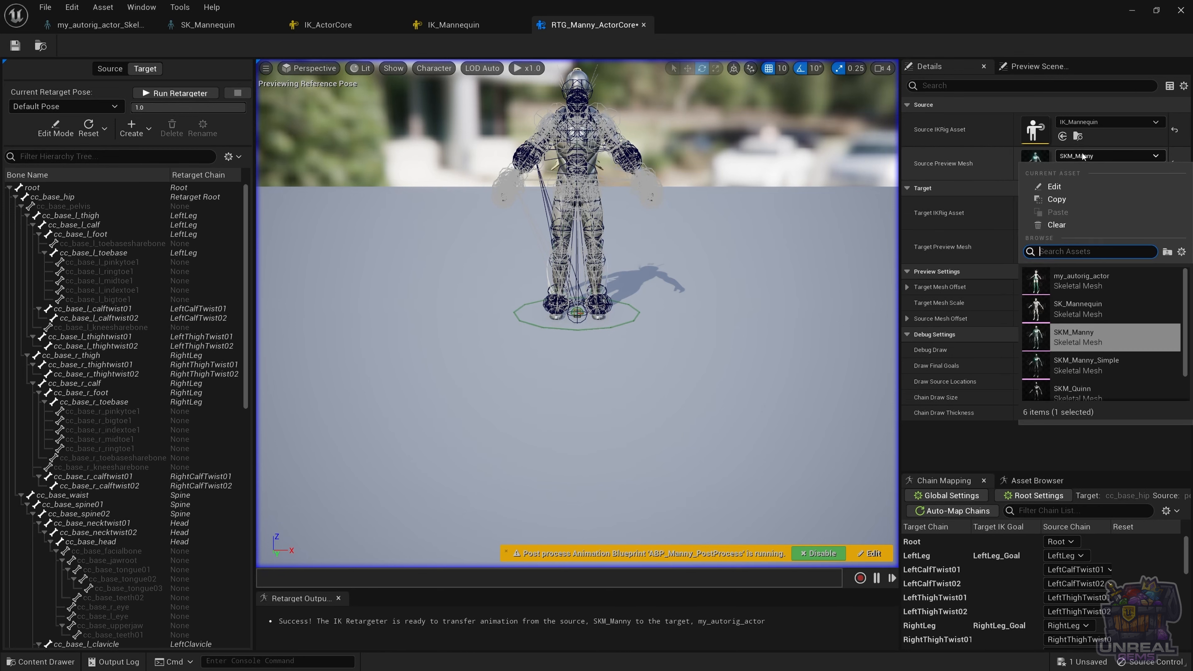
scroll(1102, 348, down, 1)
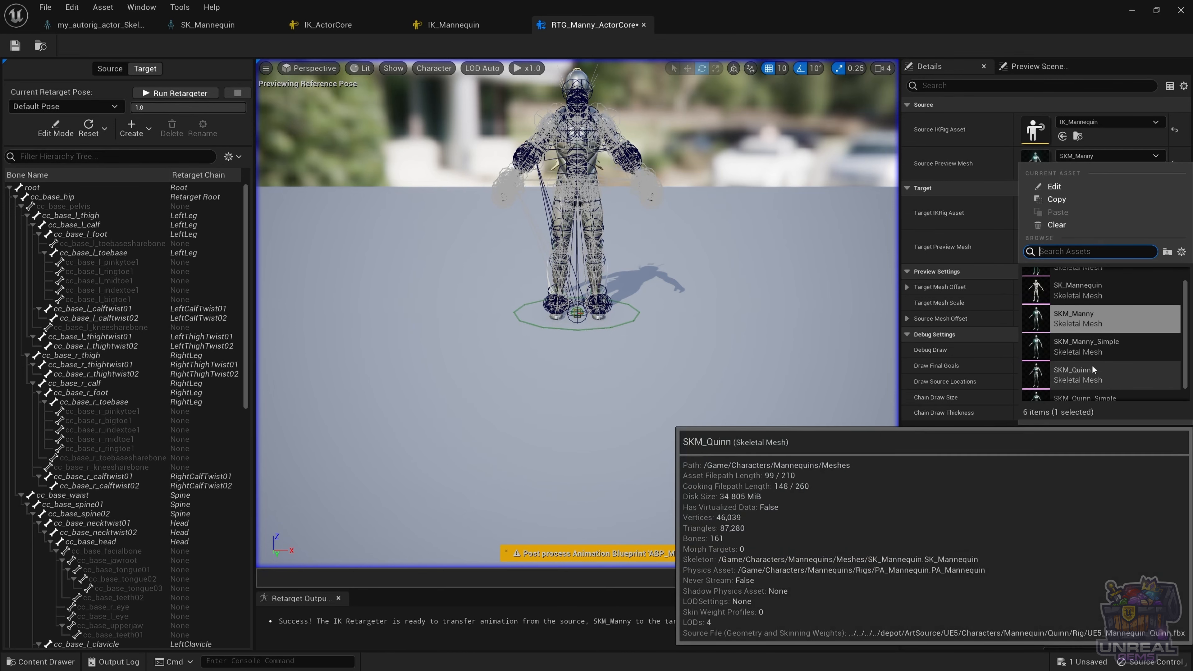
click(1081, 355)
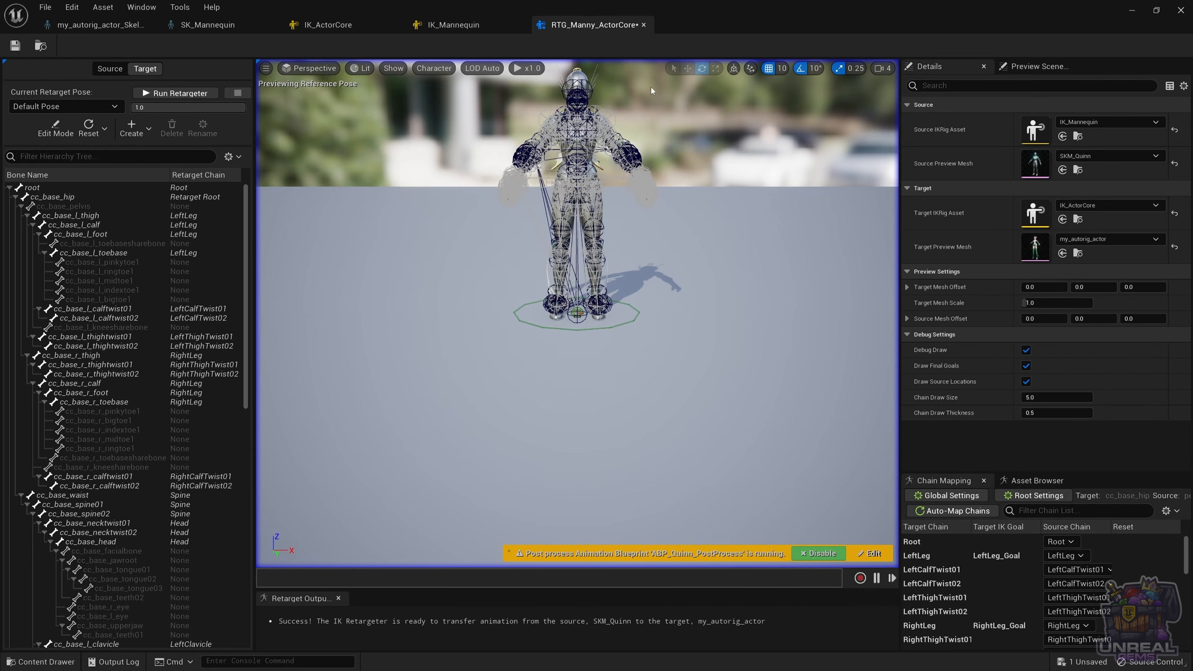
Offset the target mesh about 109.4 along X so it stands beside the source character.
click(433, 68)
mouse_move(450, 121)
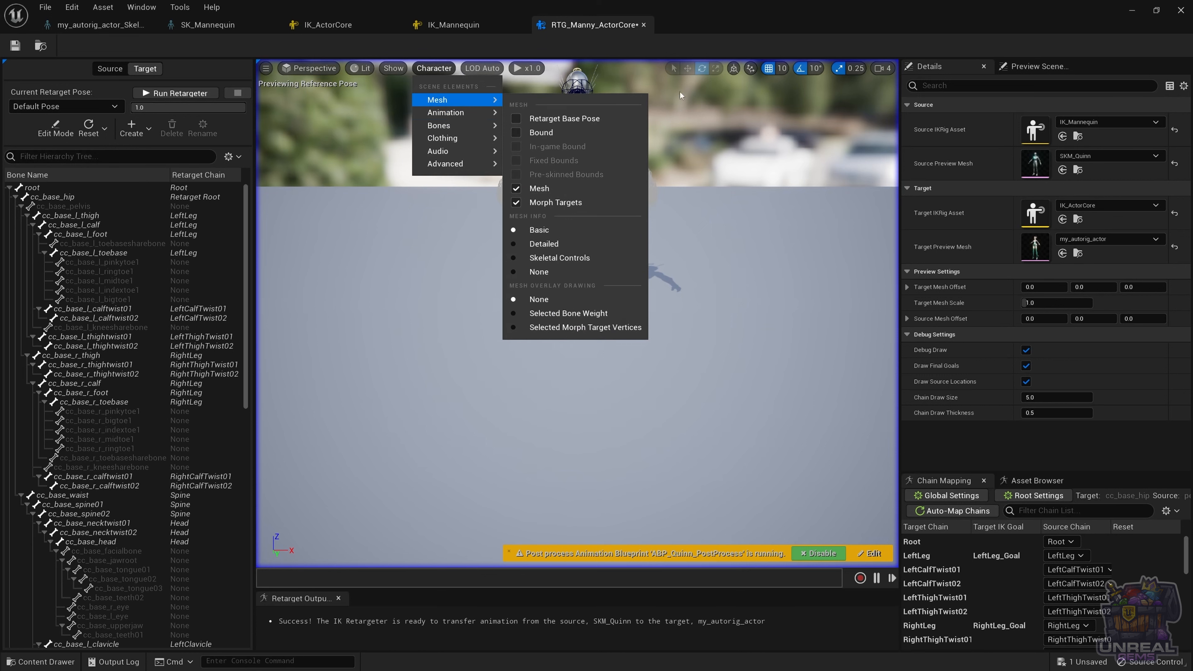
click(961, 249)
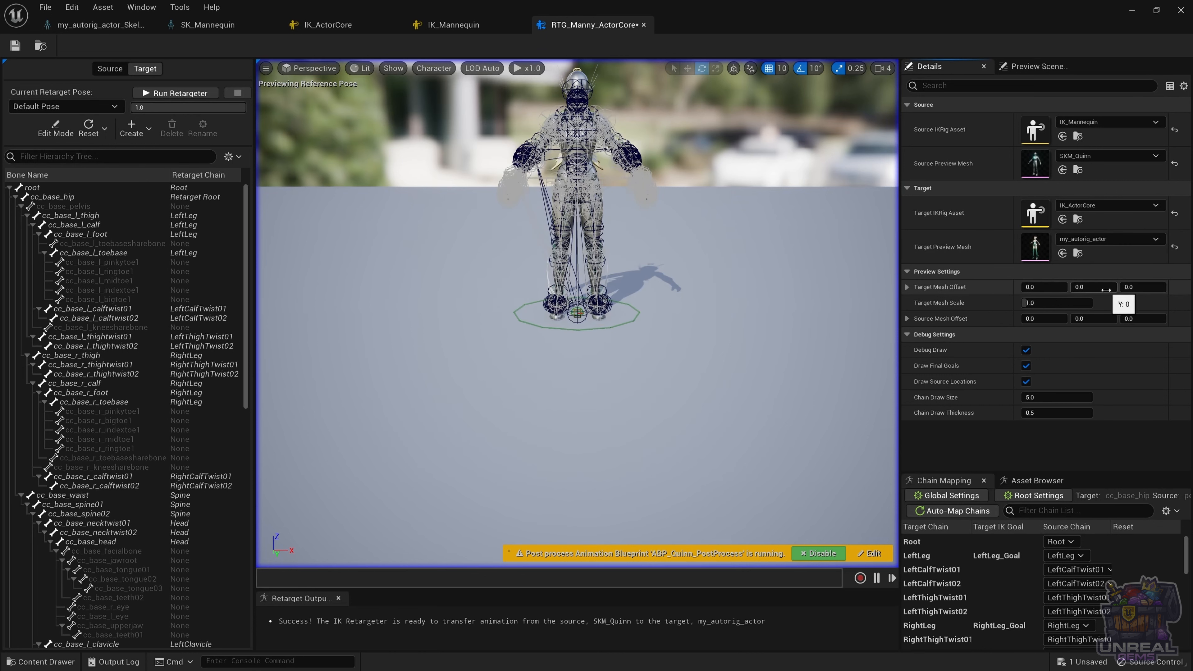
mouse_move(1028, 287)
mouse_down()
mouse_move(1076, 287)
mouse_move(1025, 286)
mouse_up()
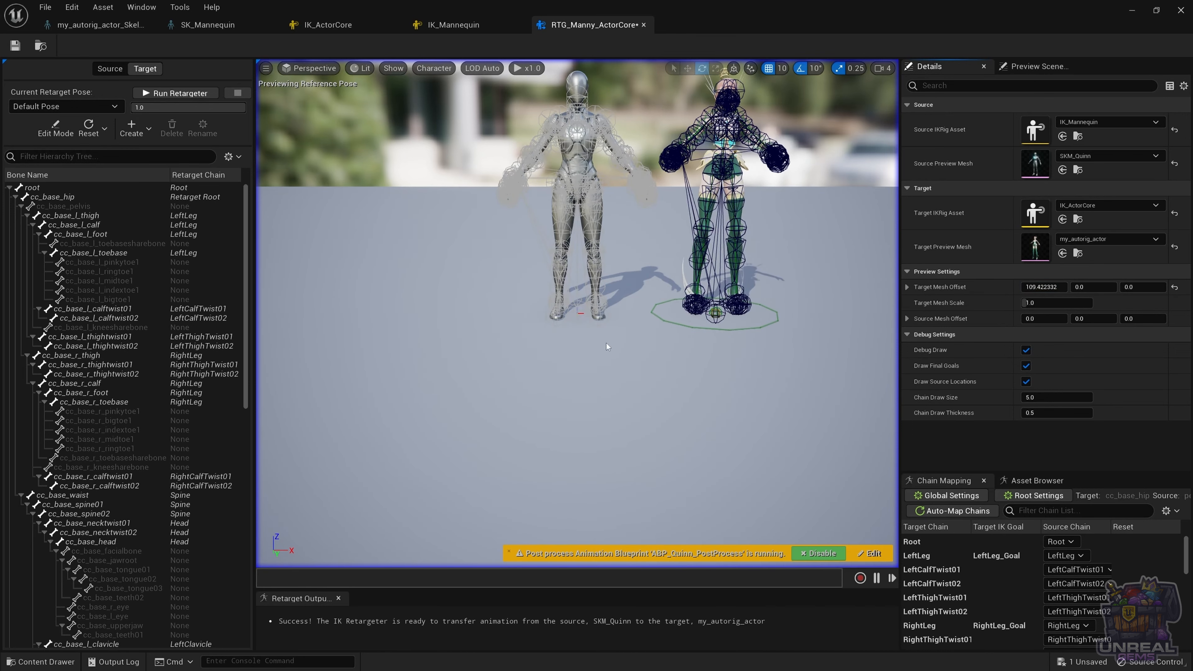
Reduce the Bone Draw Size of the preview characters to 0.001.
click(433, 68)
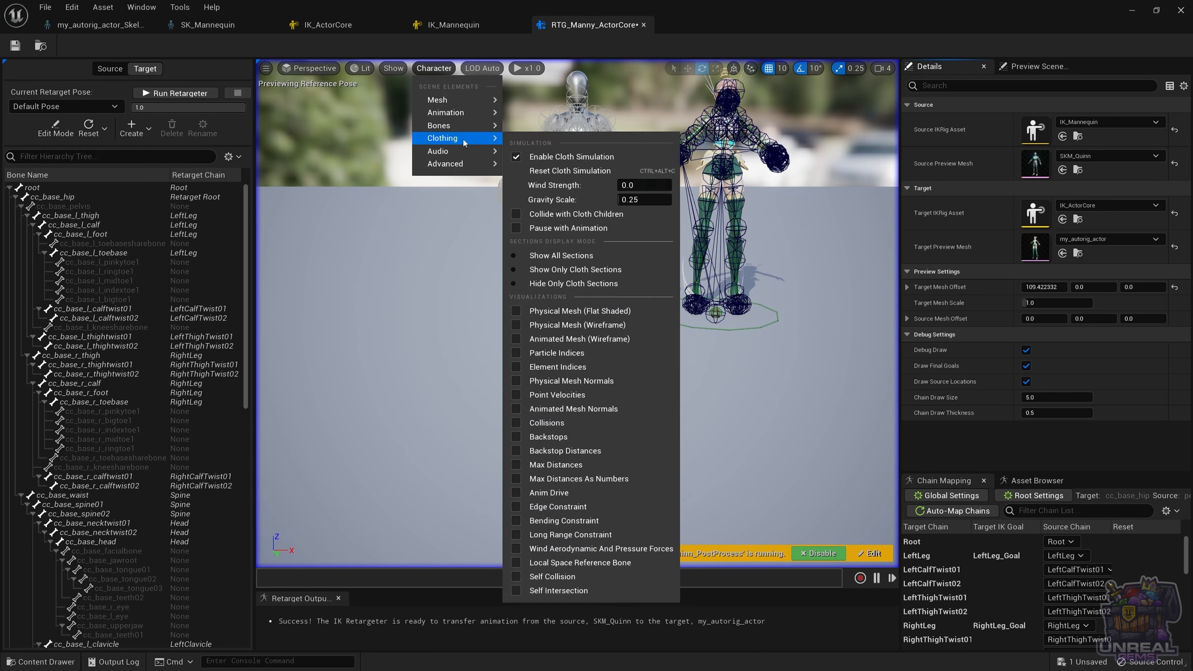
mouse_move(438, 126)
drag(643, 200, 598, 200)
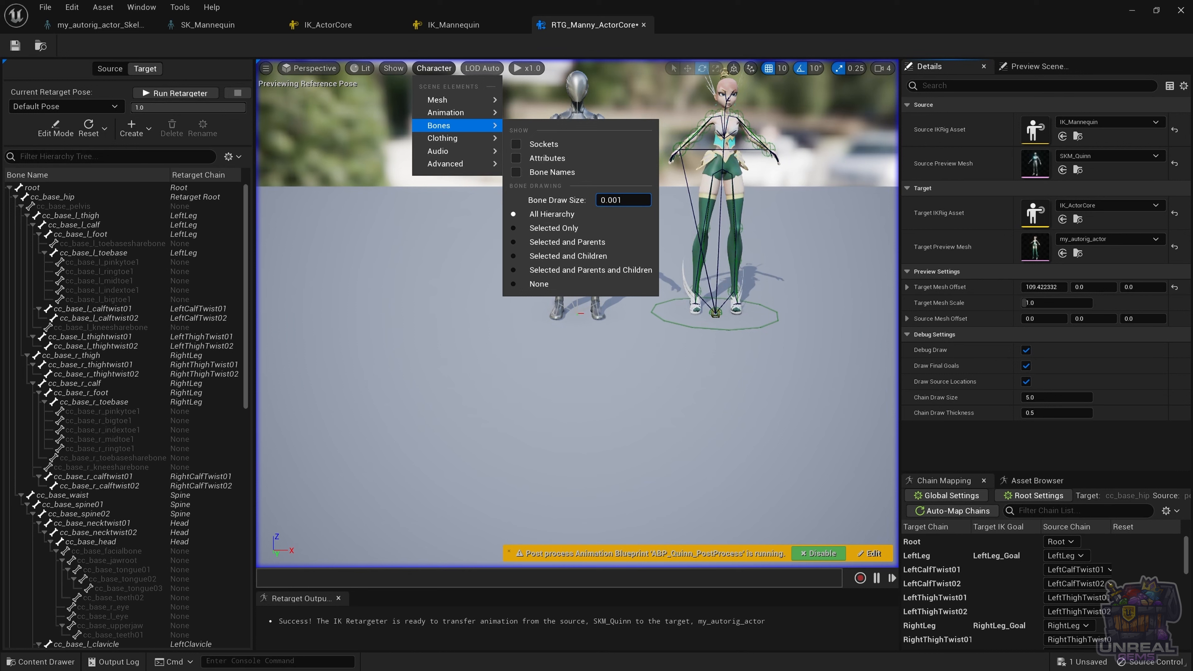
click(782, 201)
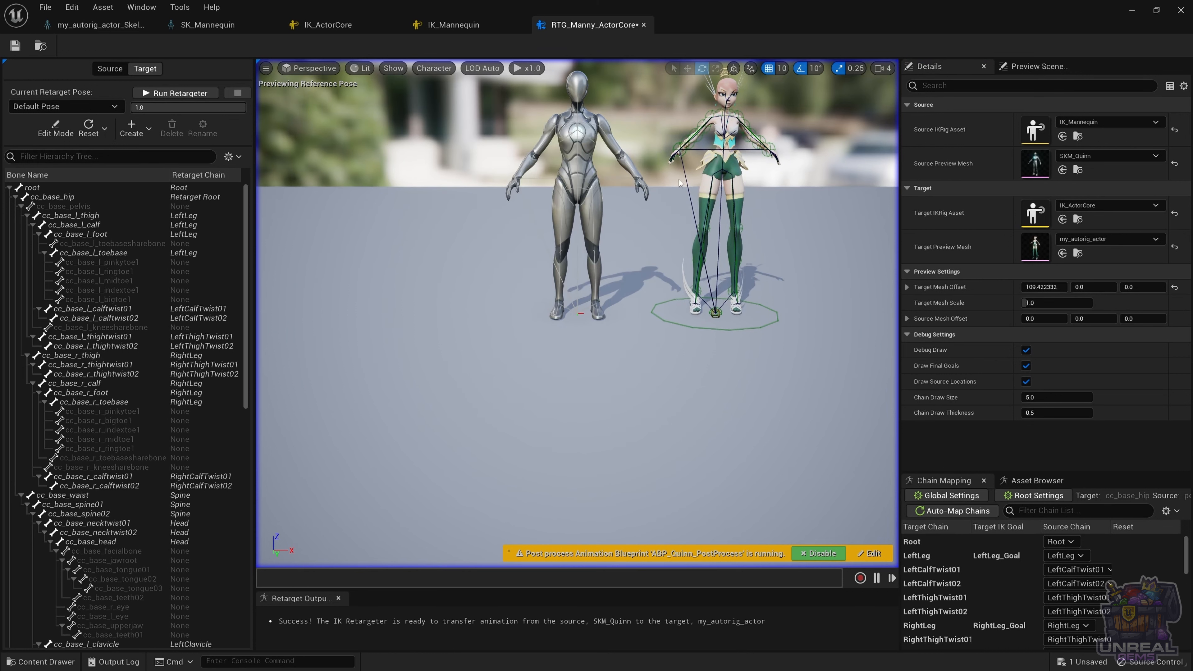
Run the retargeter and preview the MF_Idle animation, comparing the source and target characters from several angles.
click(178, 93)
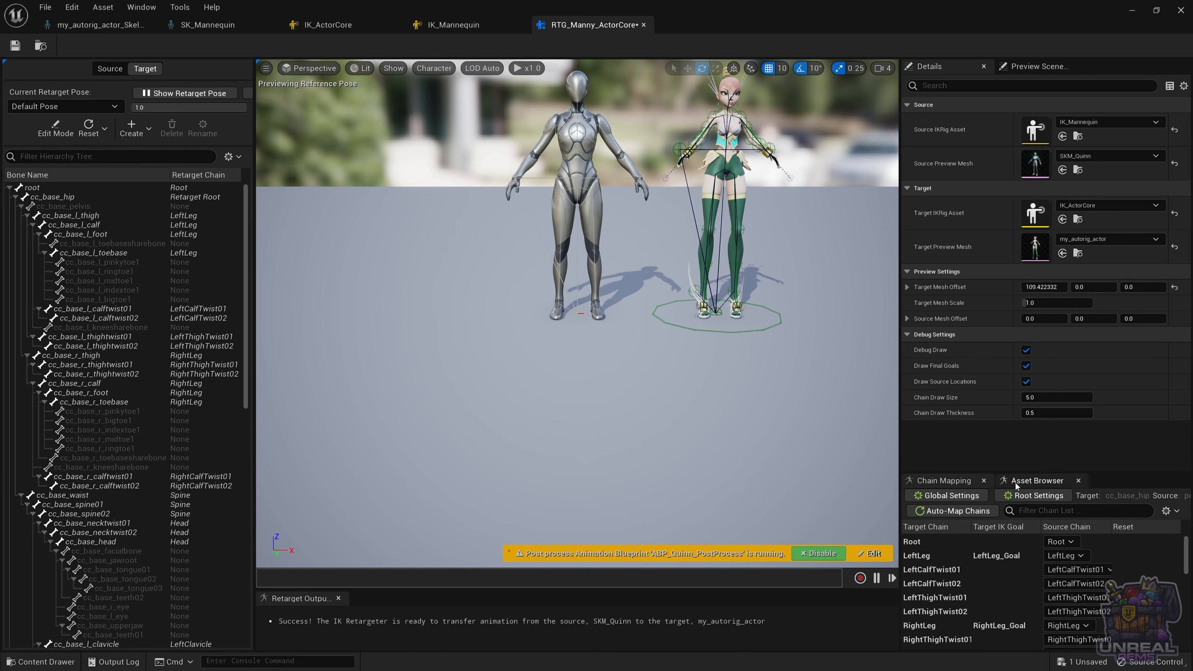
click(1036, 480)
scroll(979, 587, down, 5)
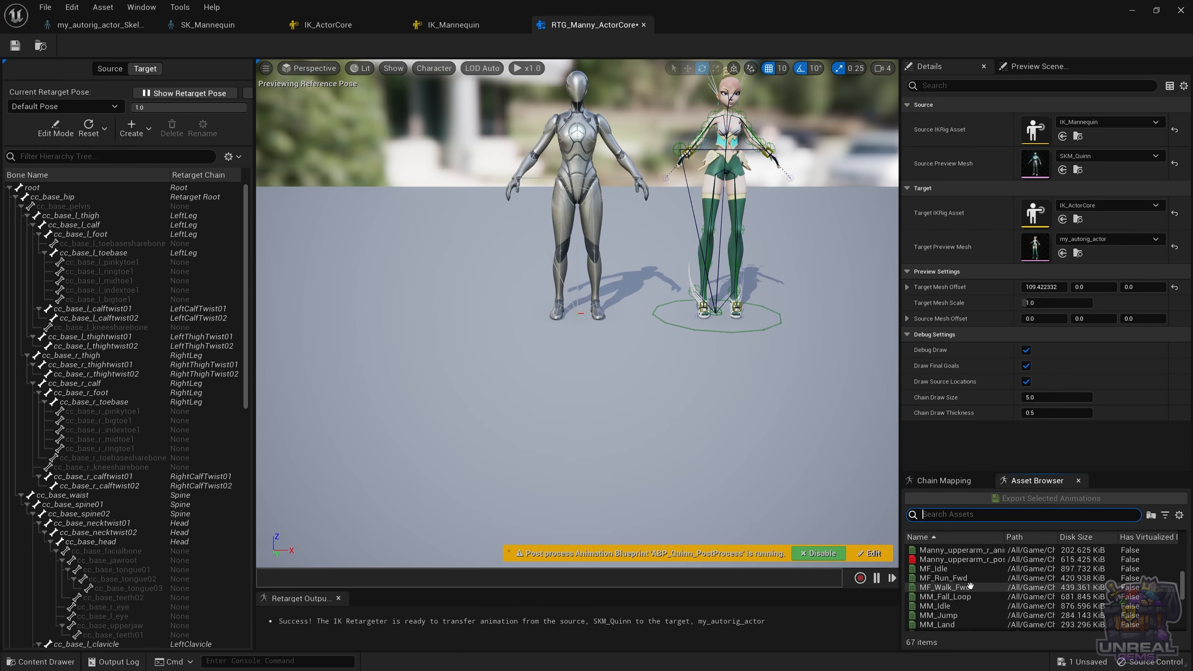
click(934, 569)
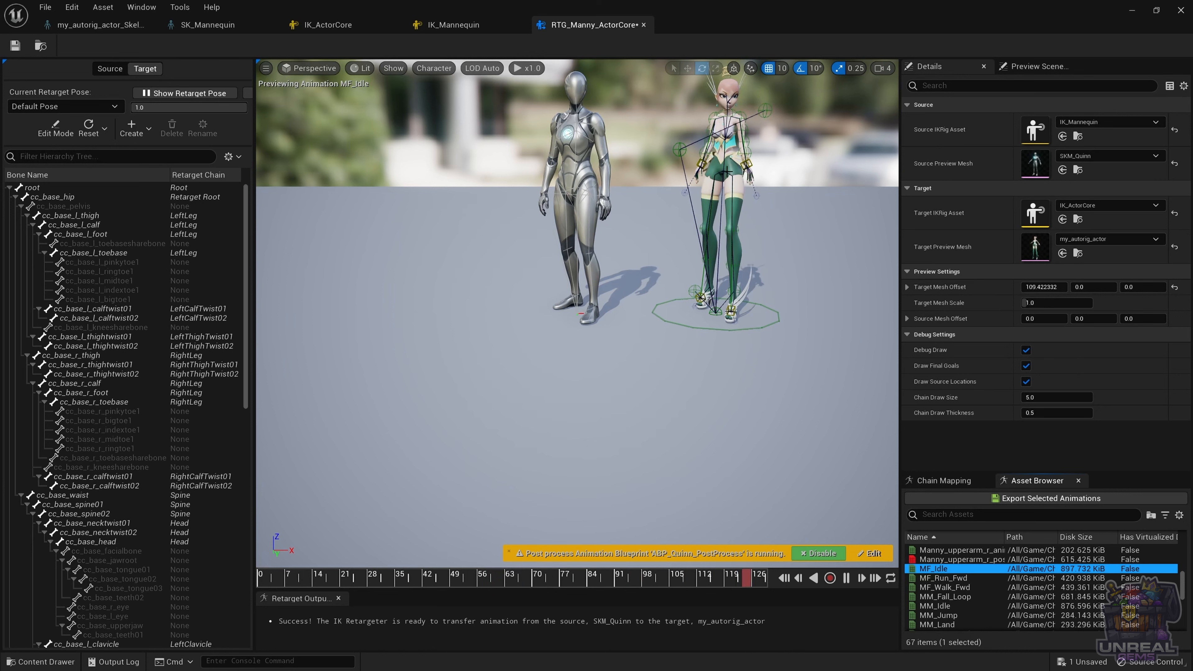
click(716, 177)
key(f)
scroll(611, 181, down, 5)
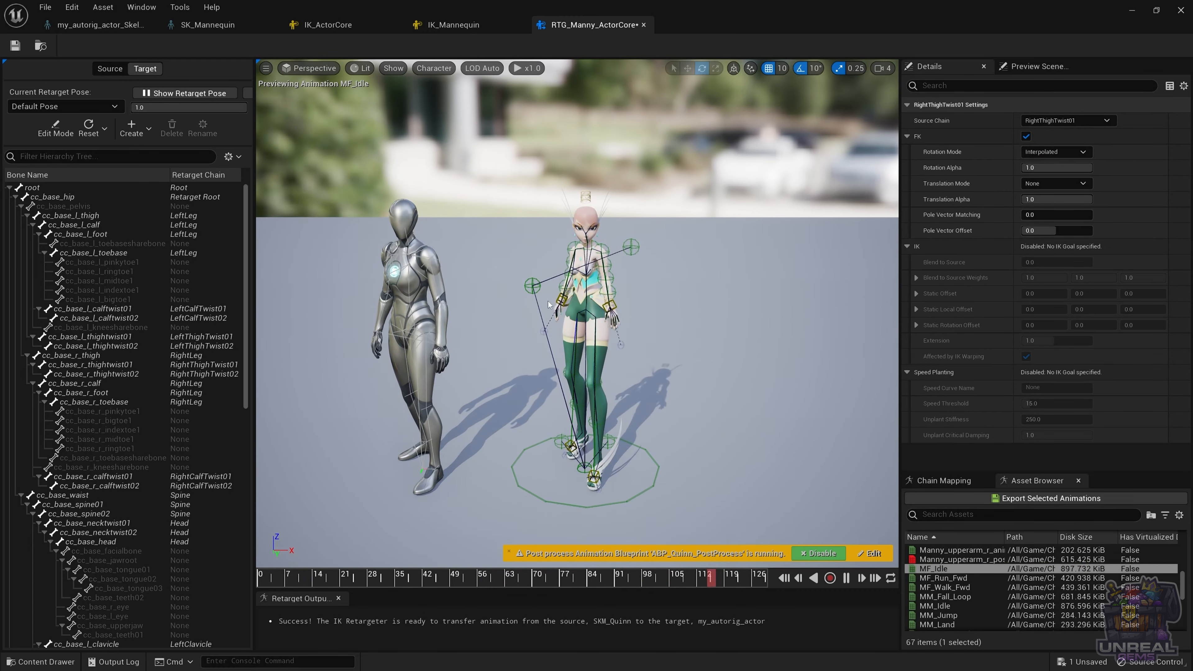
alt+drag(542, 304, 476, 307)
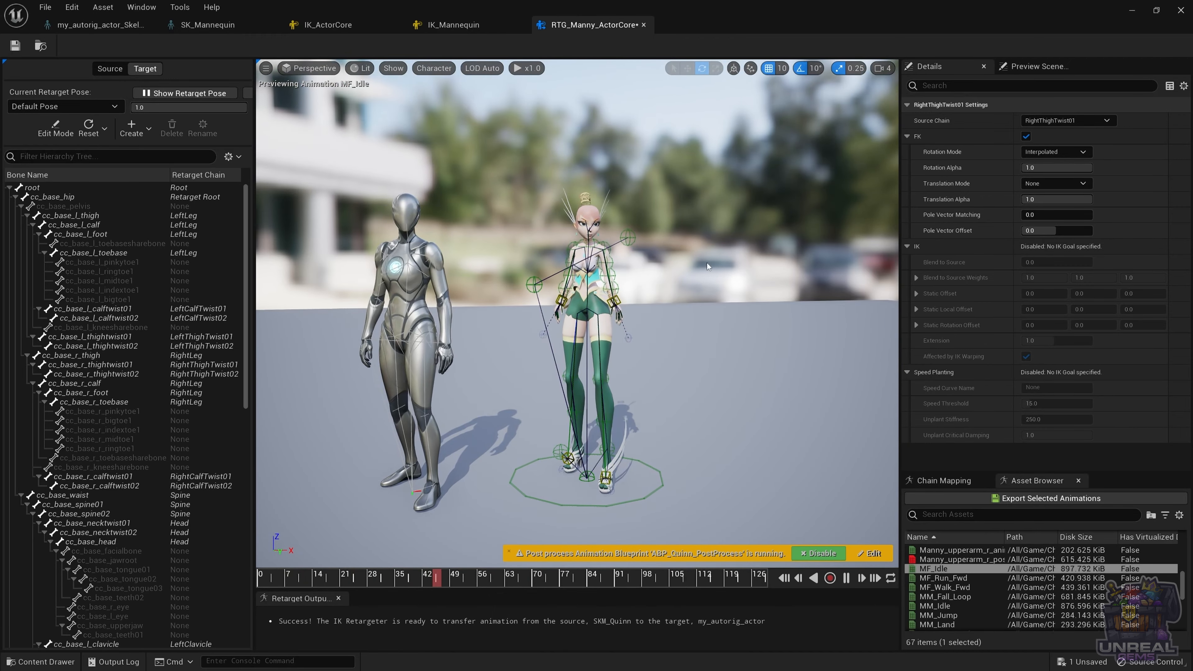
alt+drag(708, 267, 526, 285)
alt+drag(695, 338, 508, 346)
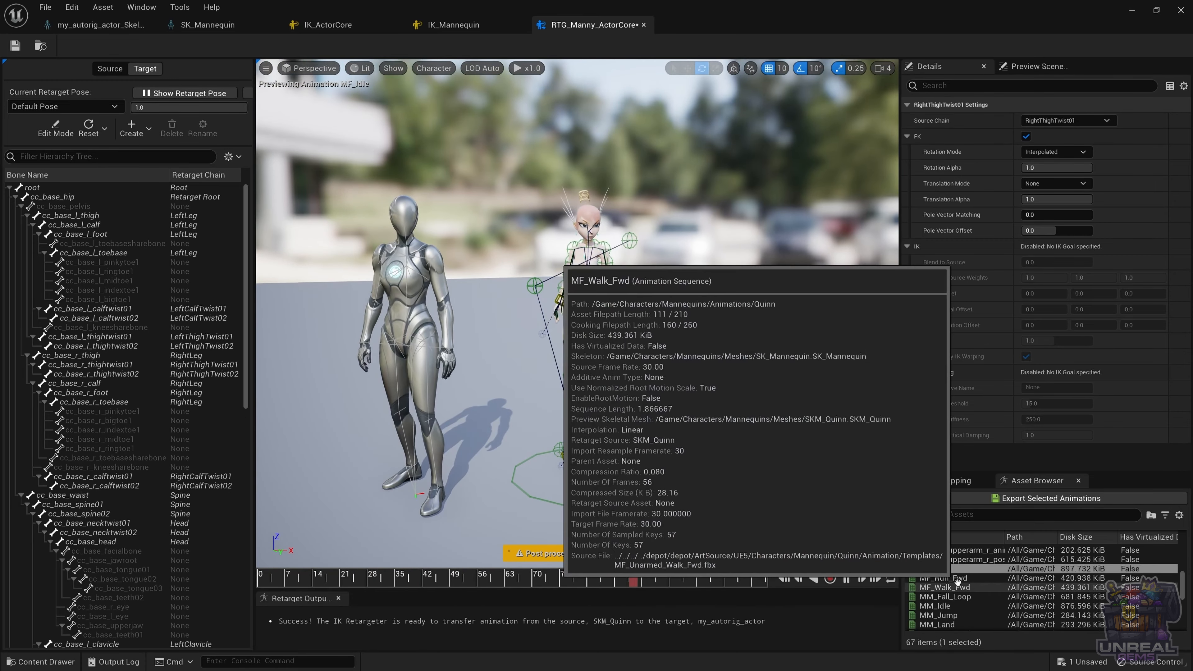
Preview the MF_Walk_Fwd animation and inspect the retargeted walk from the front and back.
click(945, 588)
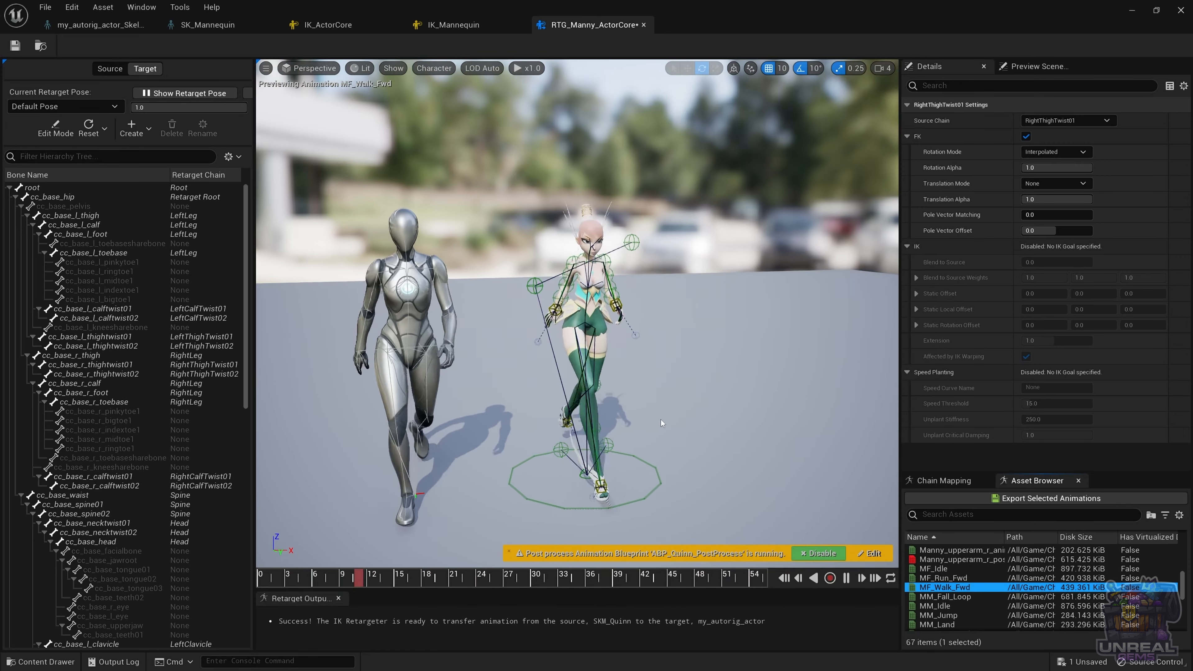
alt+drag(701, 373, 517, 377)
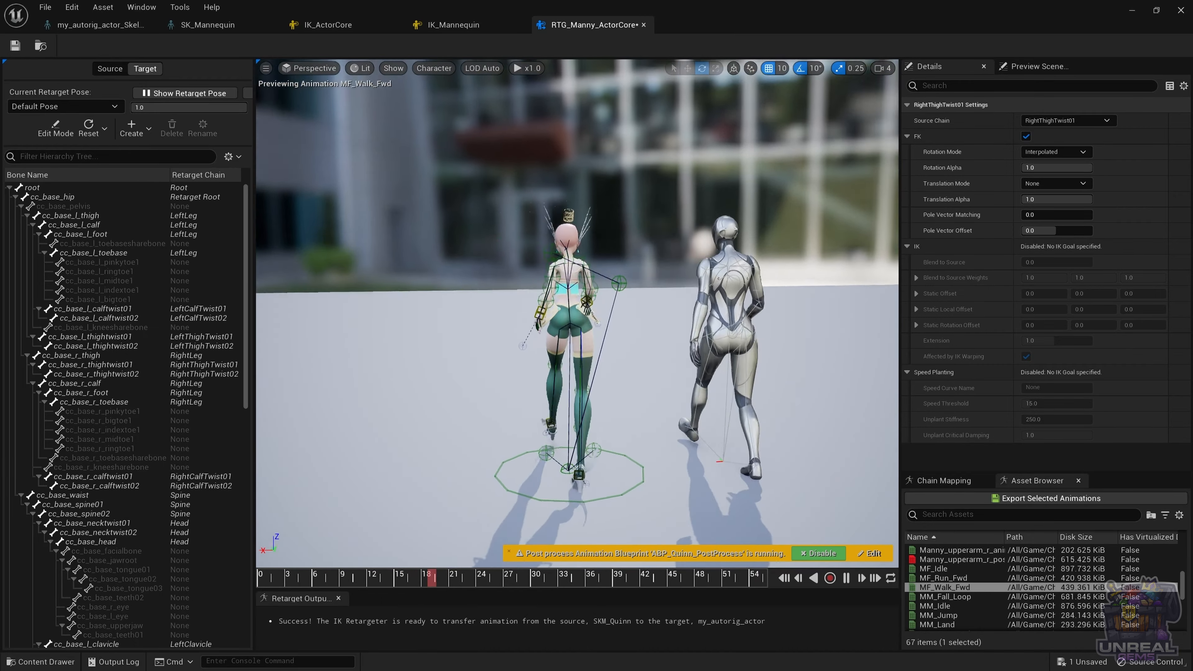
alt+drag(517, 418, 739, 423)
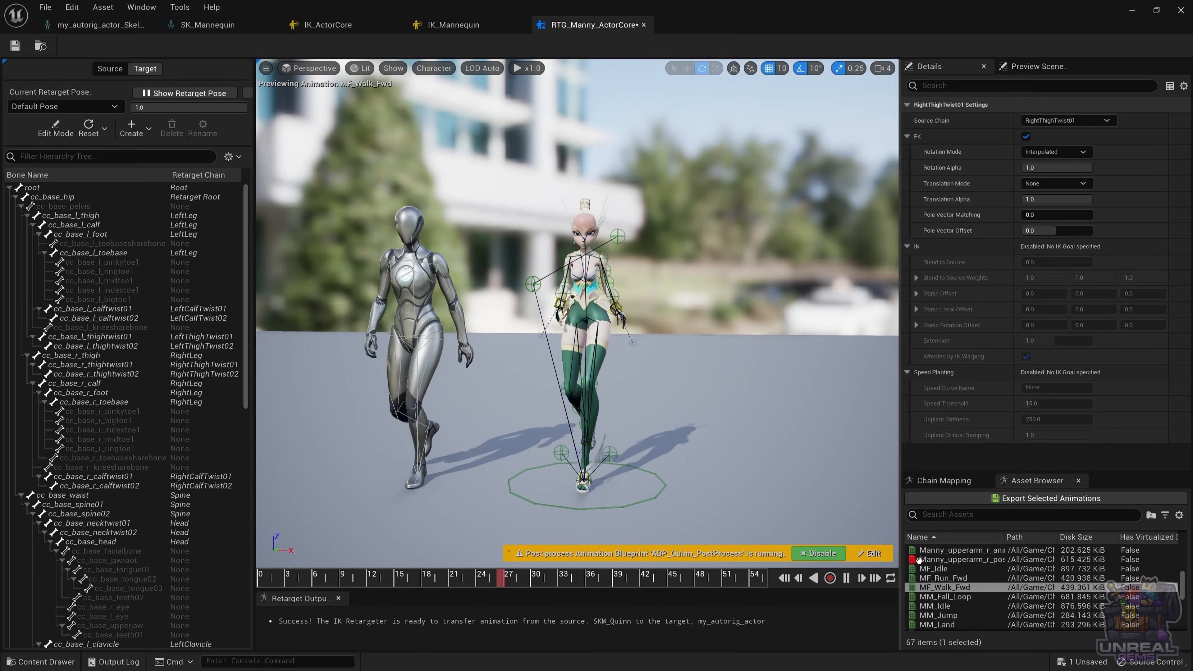
Preview the MF_Run_Fwd animation on both characters, then stop the retargeter to return to the retarget pose.
click(970, 579)
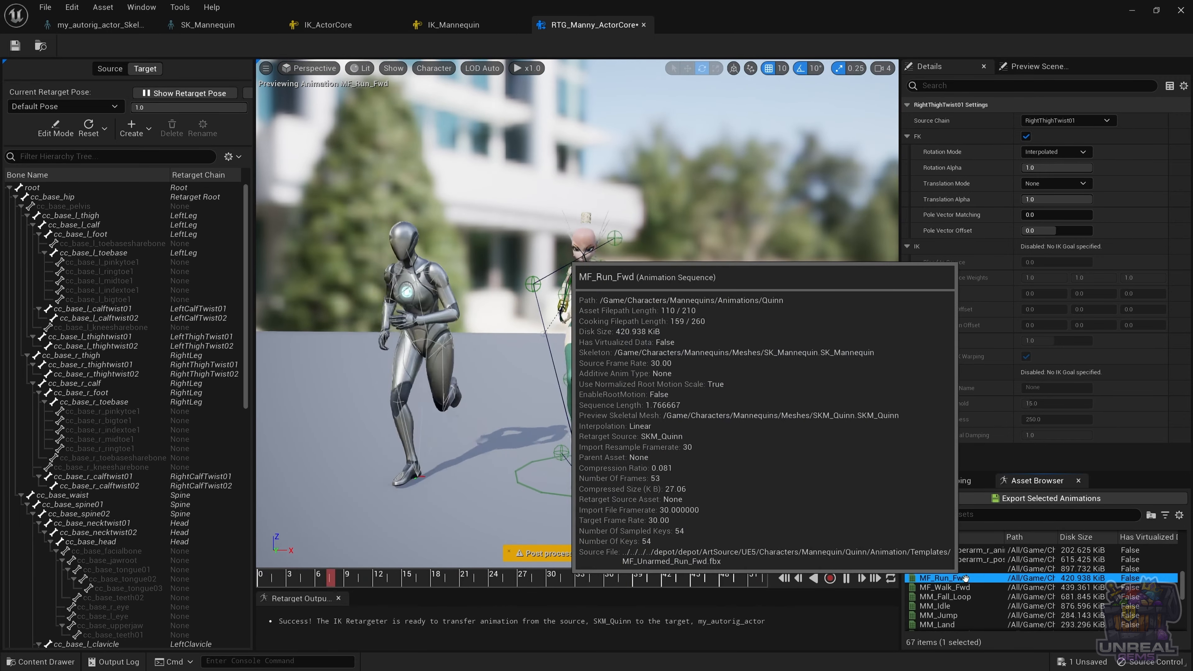
alt+drag(517, 329, 474, 344)
alt+drag(630, 293, 649, 307)
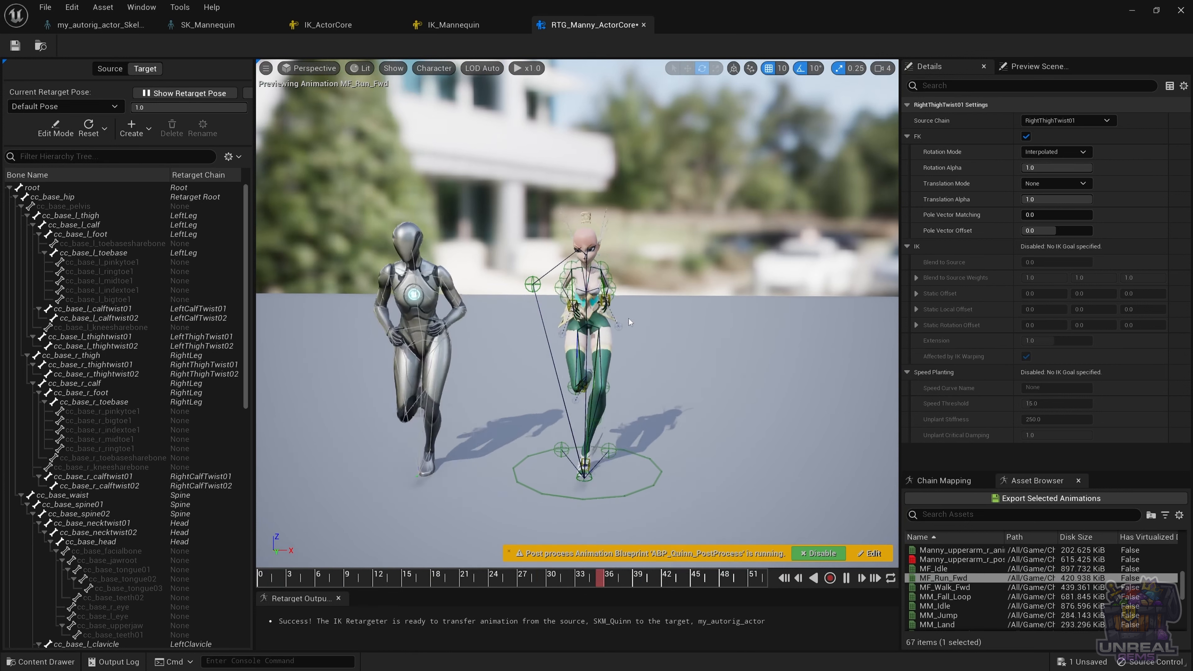
click(209, 95)
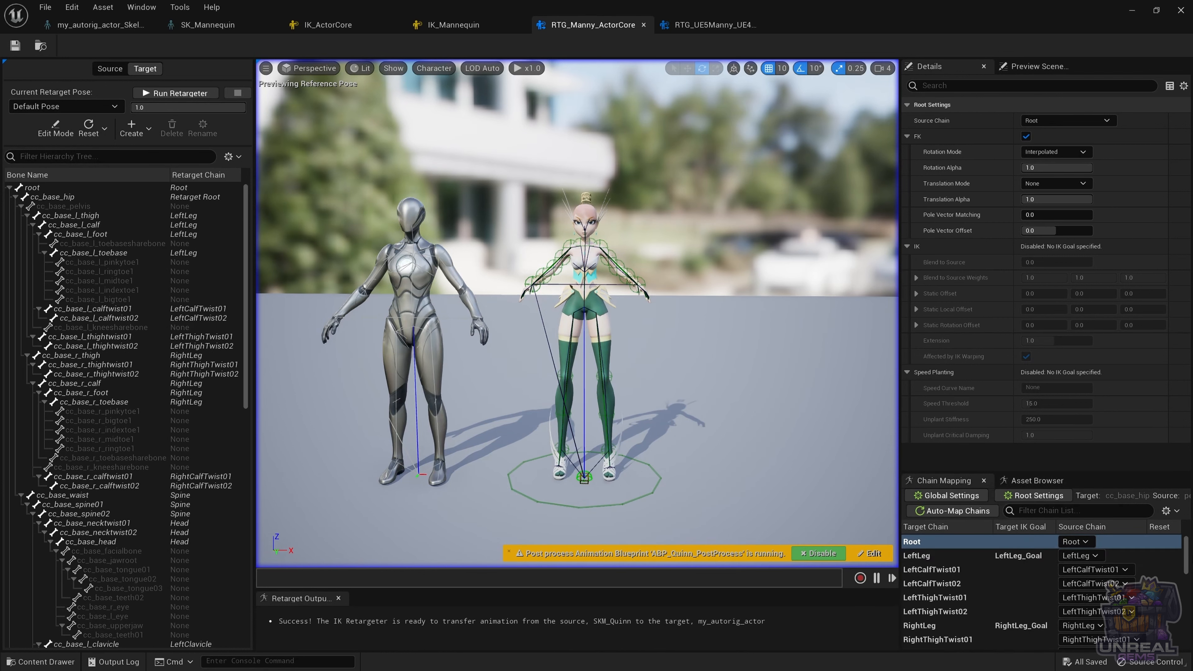
Set the Root chain's FK Translation Mode to Globally Scaled and save the retargeter.
mouse_move(1191, 562)
mouse_down()
mouse_move(1188, 645)
mouse_move(1191, 543)
mouse_up()
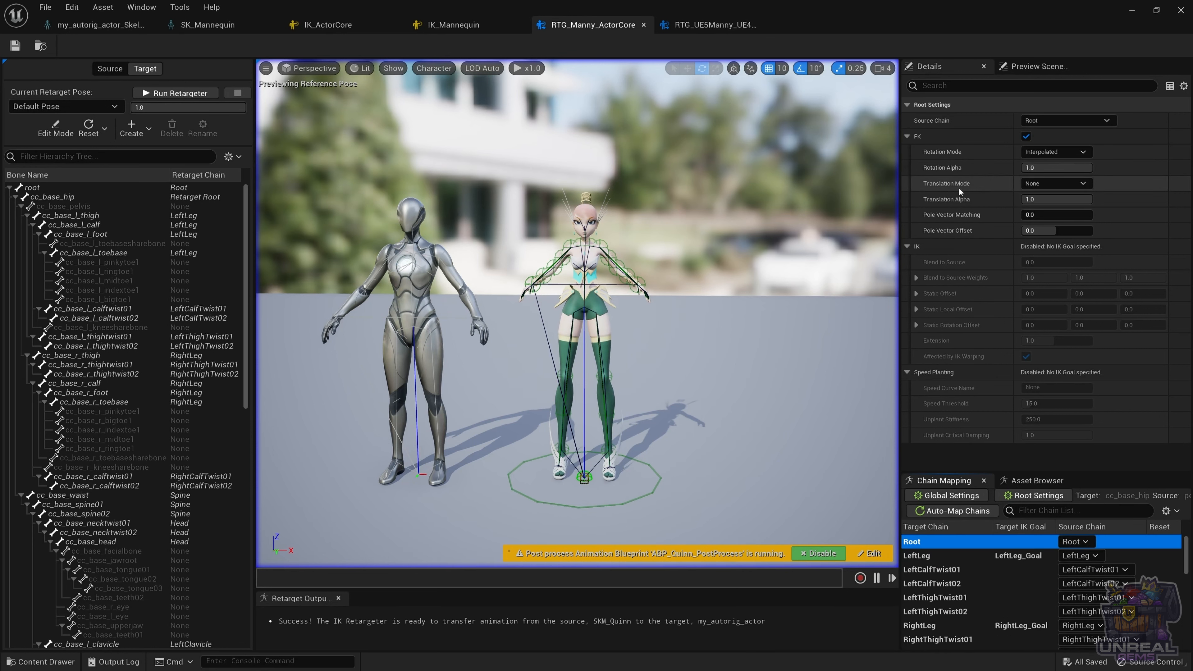
click(1041, 185)
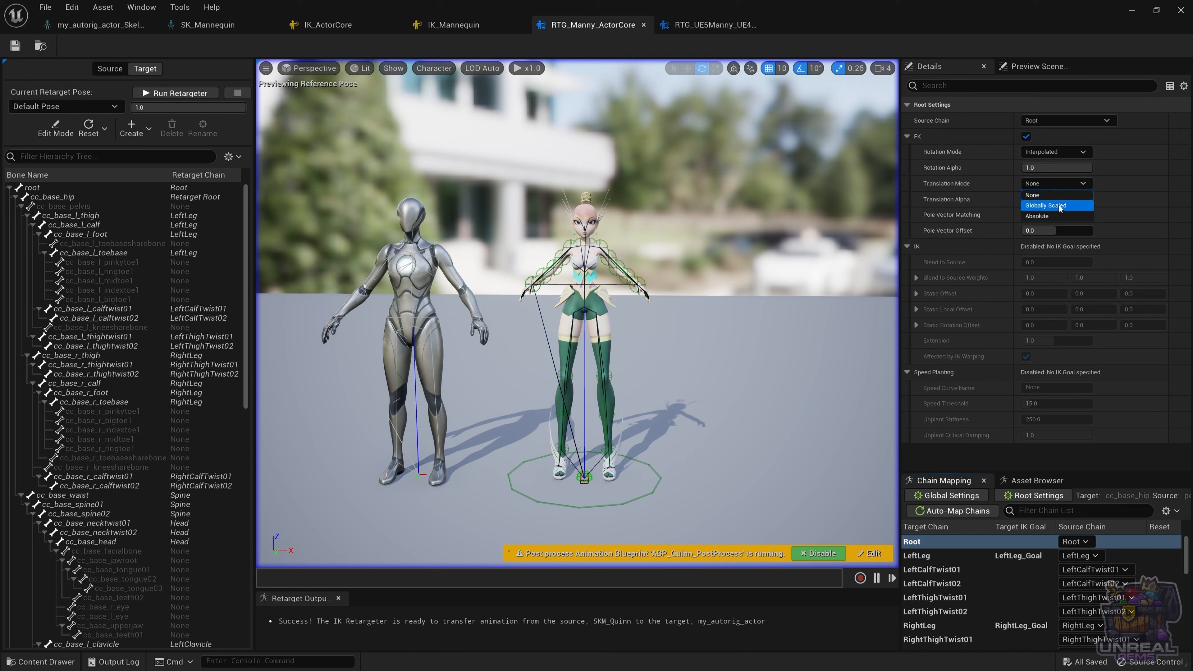
click(1059, 206)
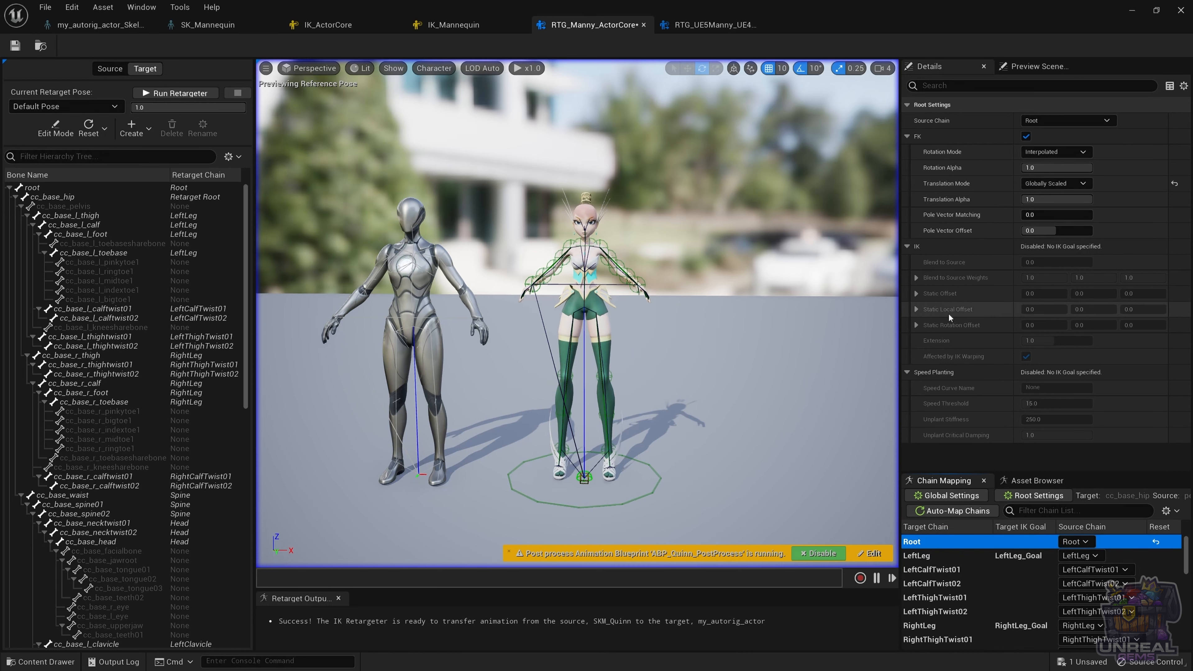
click(15, 45)
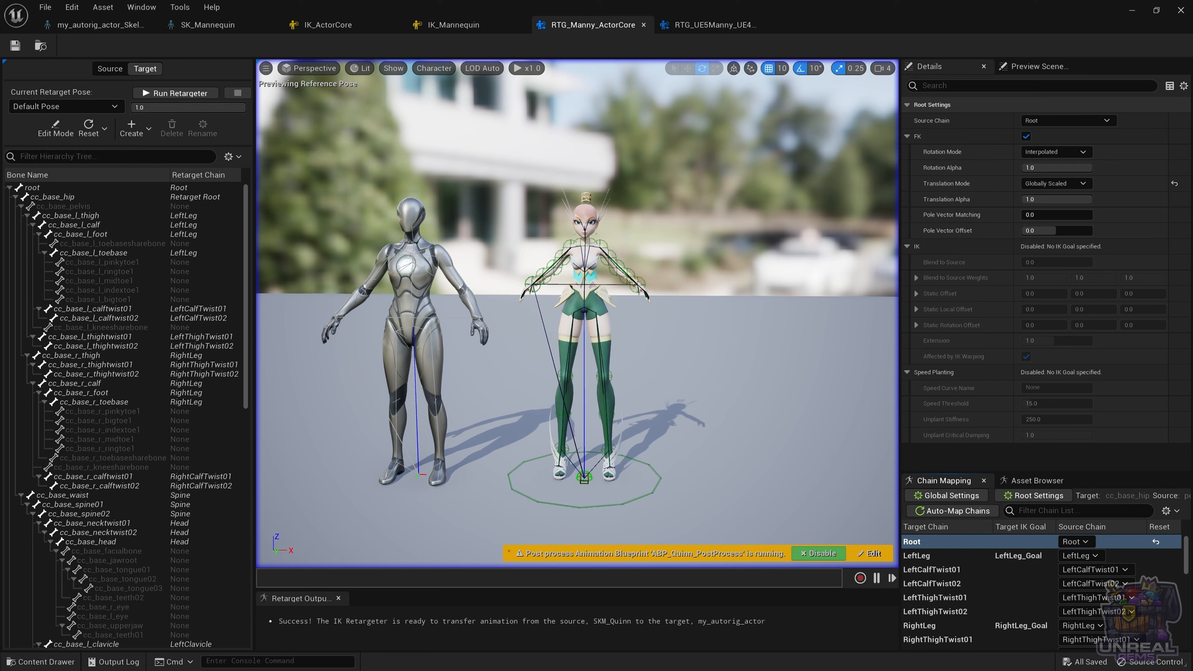
Set the FootRootIK chain's FK Translation Mode to Absolute.
drag(1188, 563, 1188, 640)
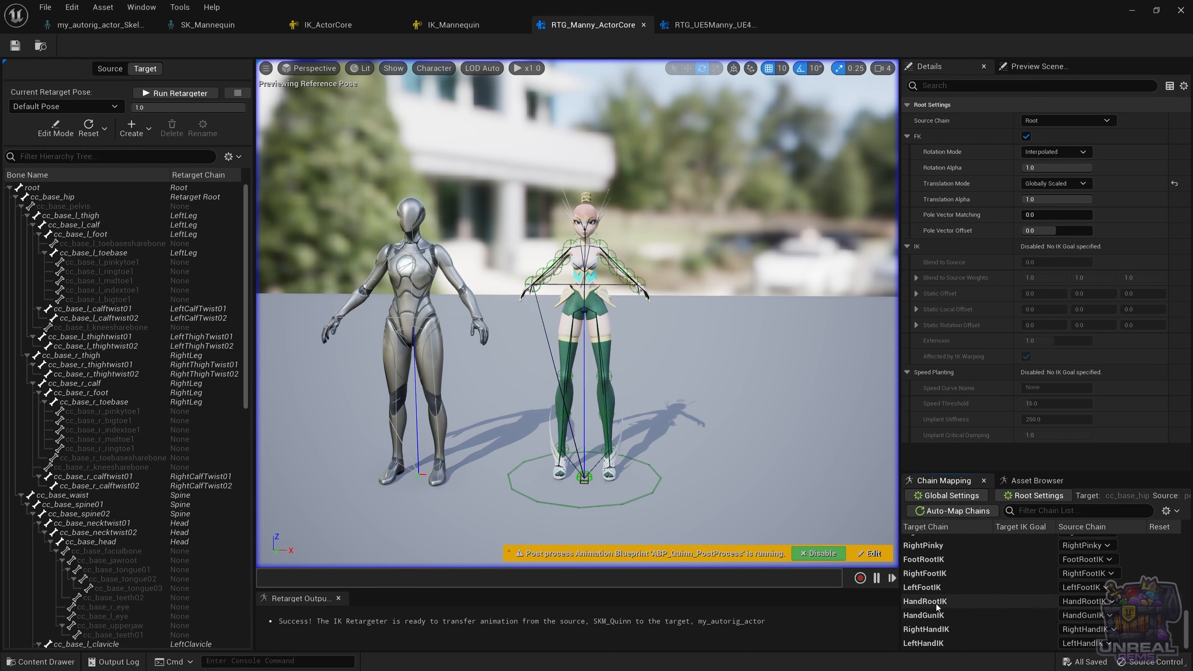
scroll(938, 588, up, 1)
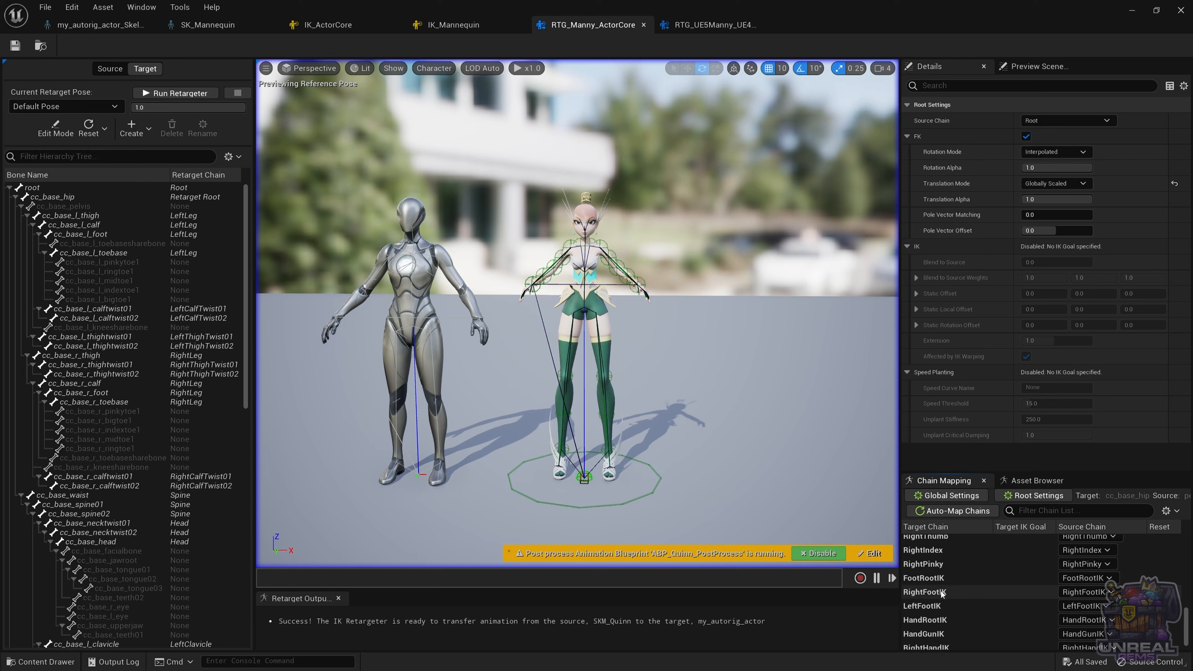
click(933, 579)
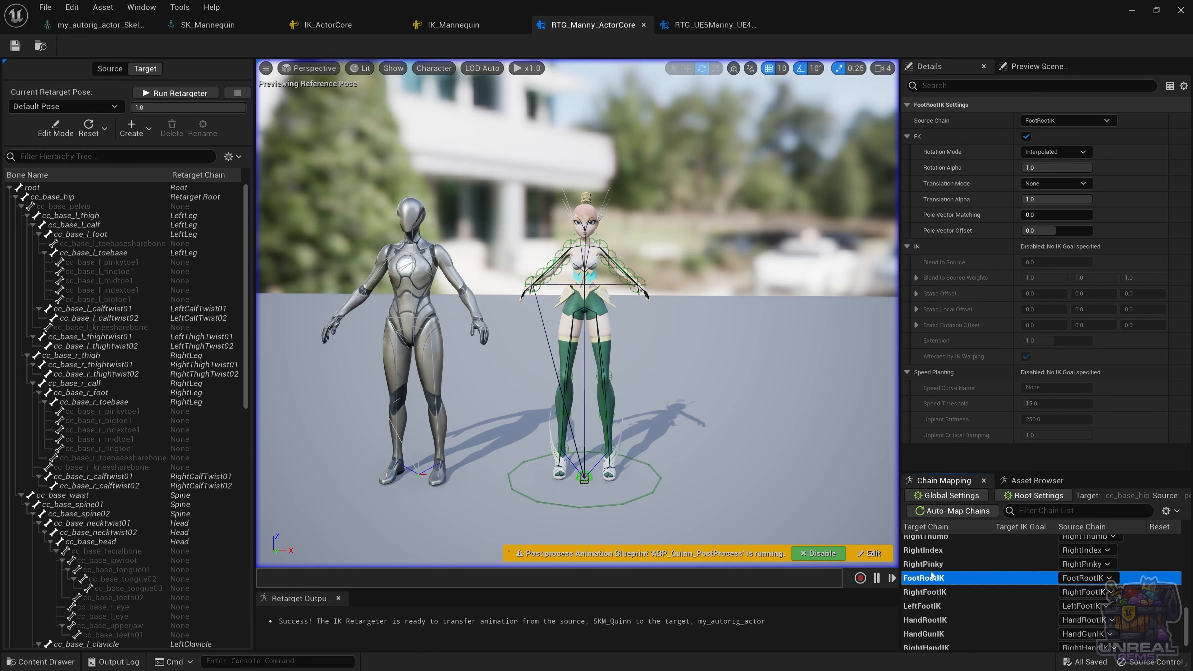
click(1046, 185)
click(1063, 217)
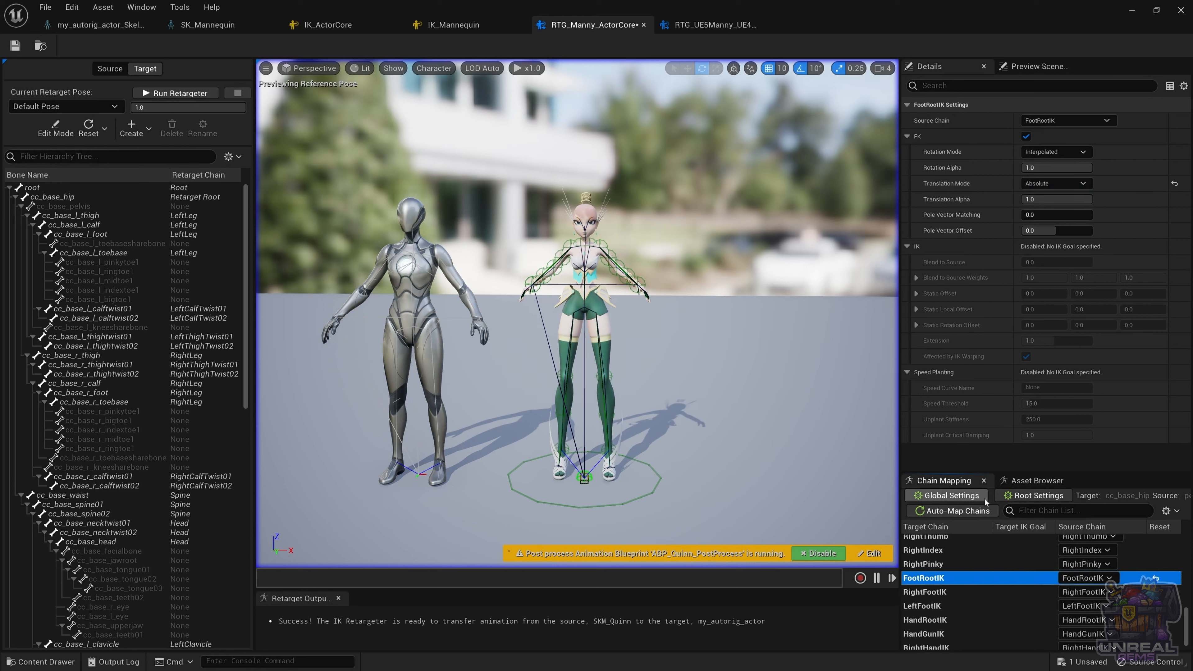
Set the RightFootIK chain's FK Translation Mode to Absolute.
click(927, 593)
click(1055, 183)
click(1038, 216)
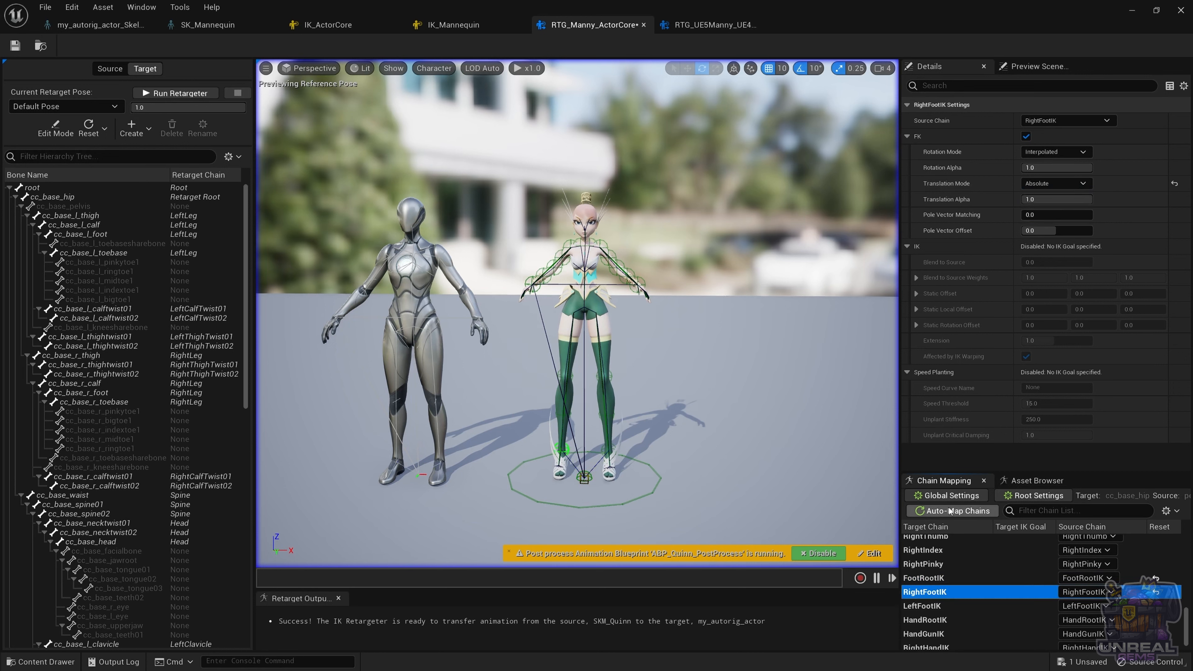
Set the FK Translation Mode of the LeftFootIK and HandRootIK chains to Absolute.
click(928, 606)
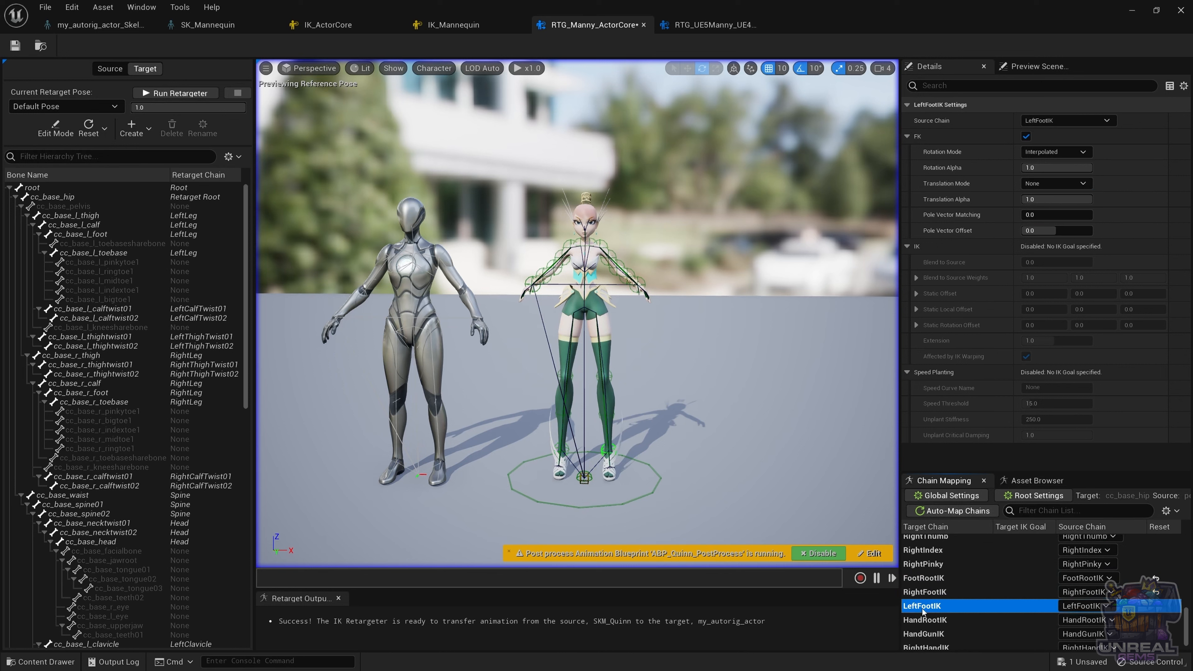
click(1055, 183)
click(1045, 216)
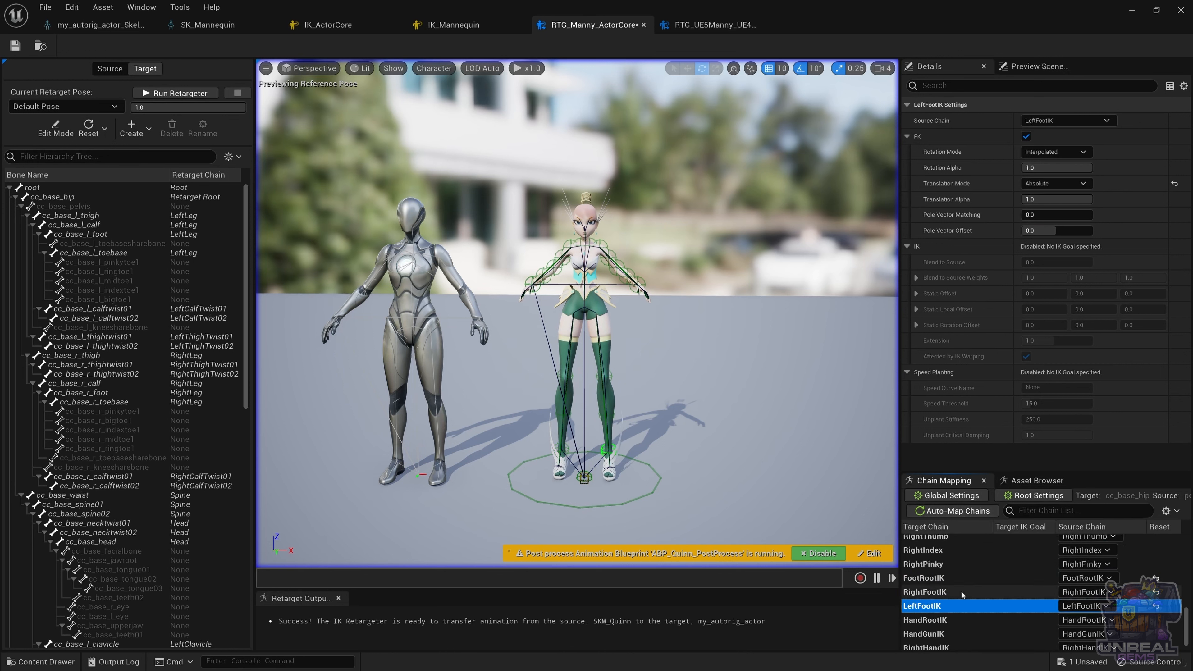
click(925, 620)
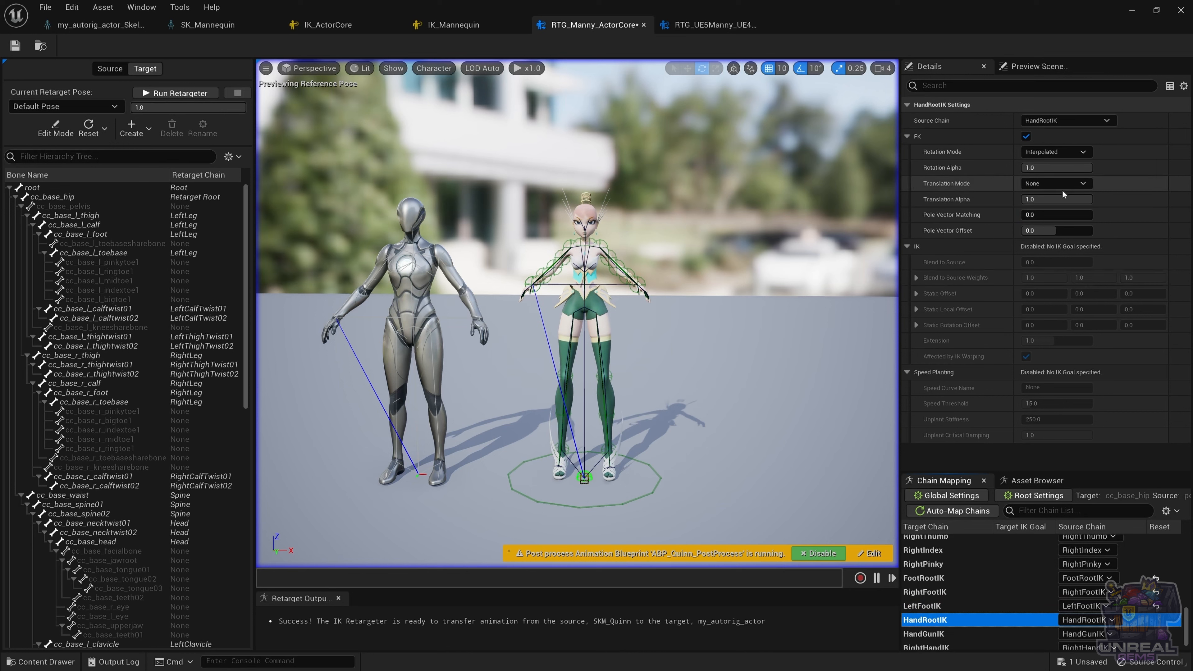
click(1055, 184)
click(1053, 218)
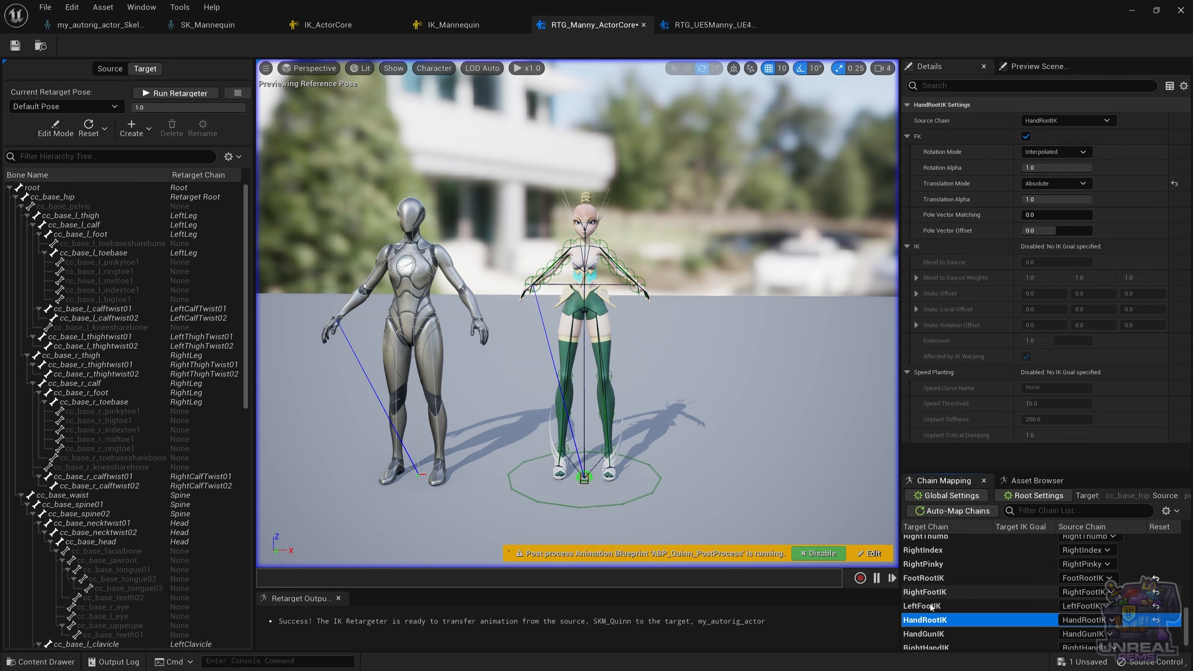
Set the FK Translation Mode of the HandGunIK and RightHandIK chains to Absolute.
scroll(923, 627, down, 1)
click(928, 617)
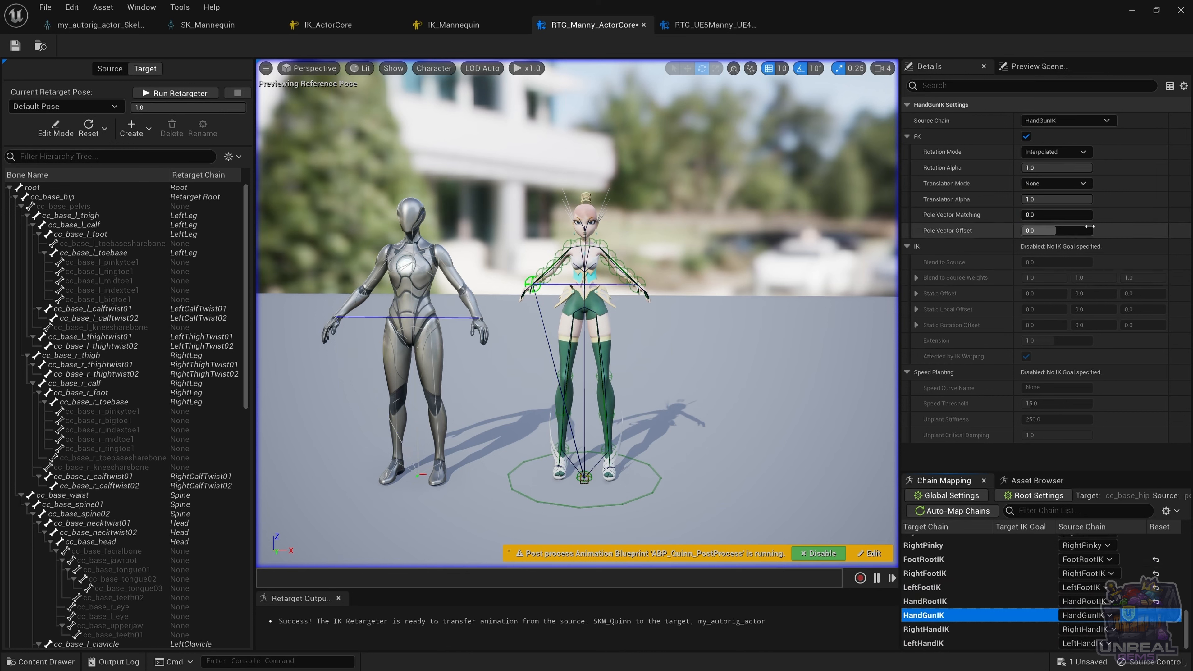
click(1043, 183)
click(1037, 216)
click(927, 632)
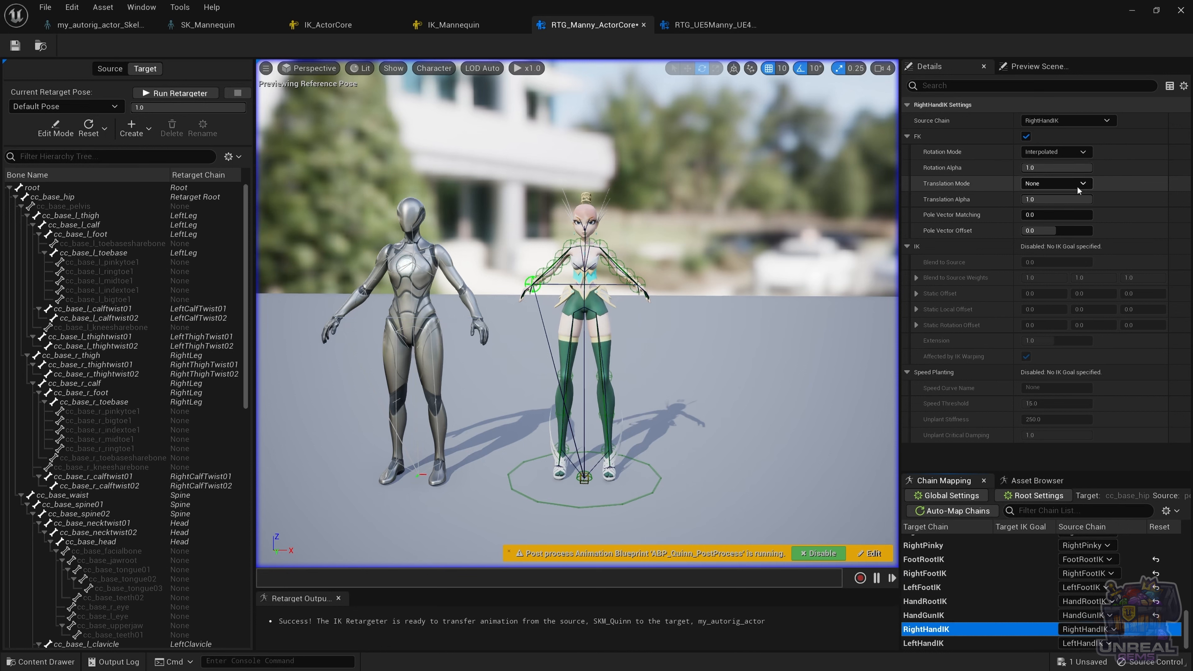
click(1052, 183)
click(1054, 207)
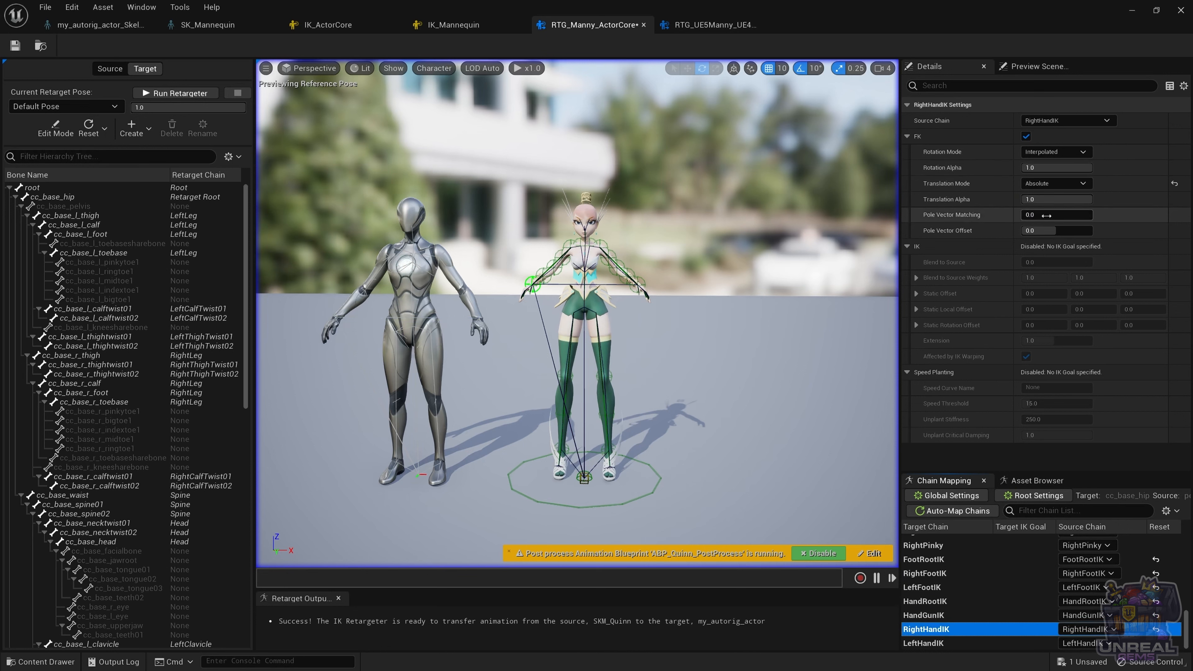
Set the LeftHandIK chain's FK Translation Mode to Absolute, and save and run the retargeter.
click(931, 643)
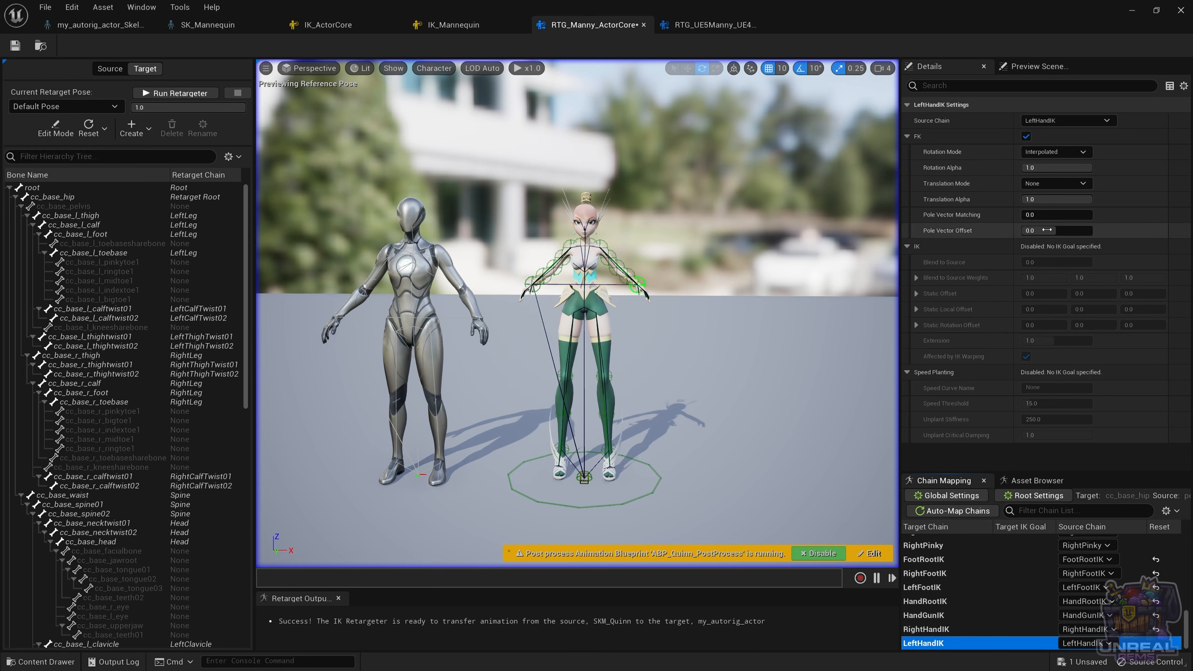
click(1052, 183)
click(1058, 216)
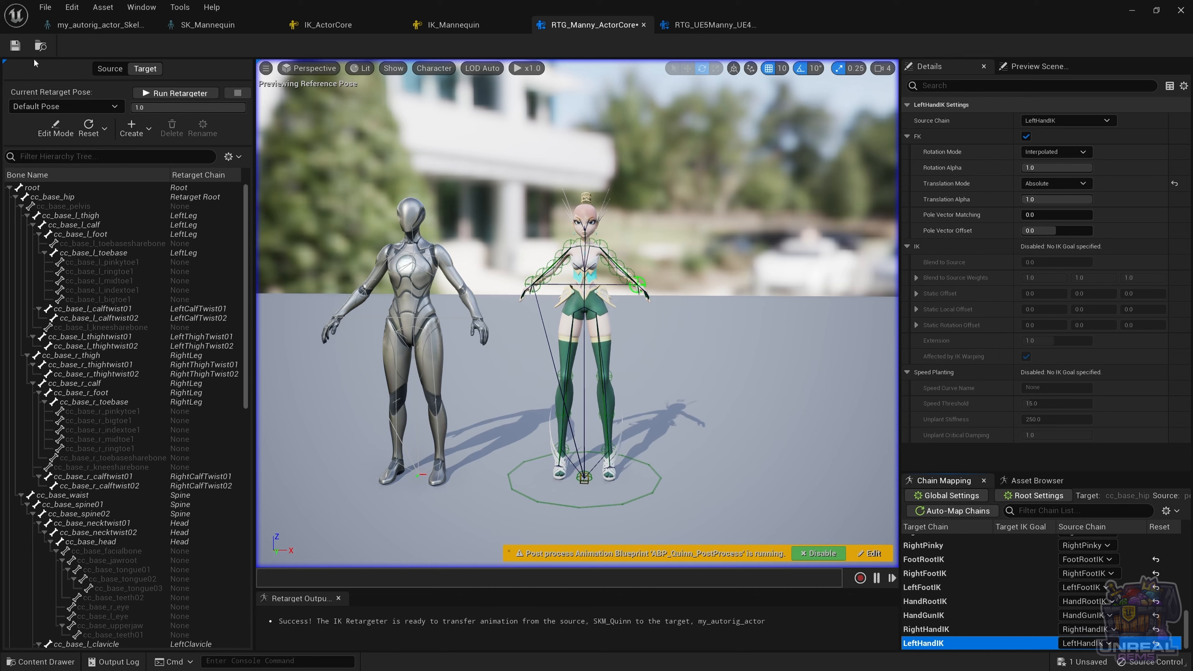
click(16, 46)
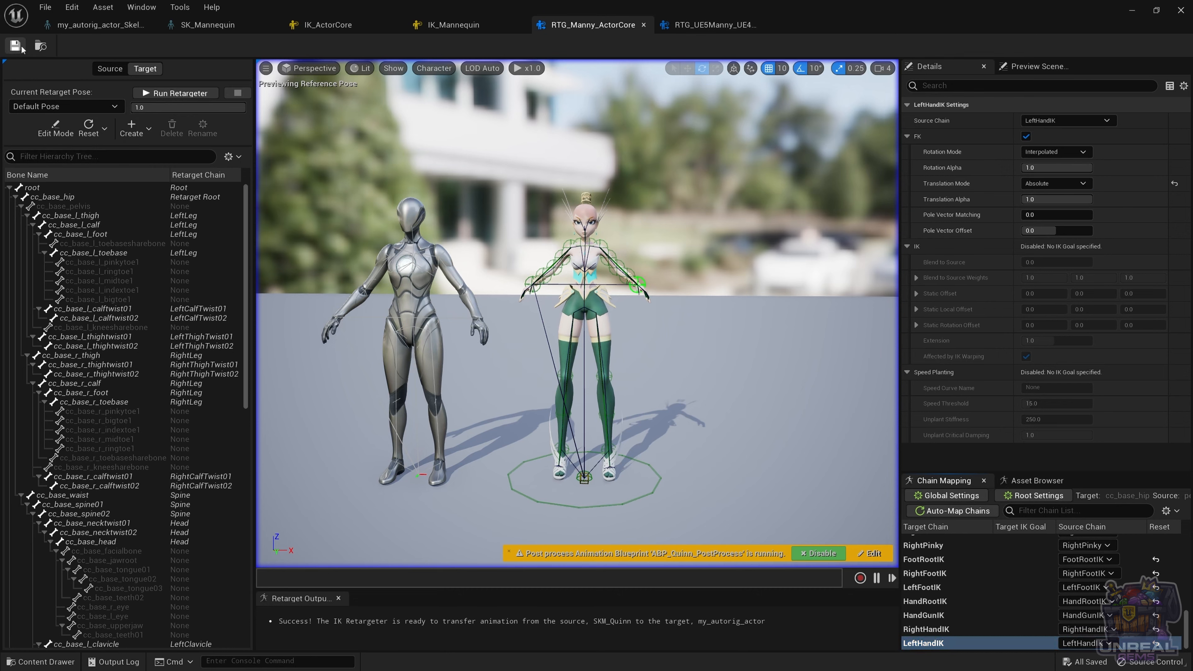
click(175, 93)
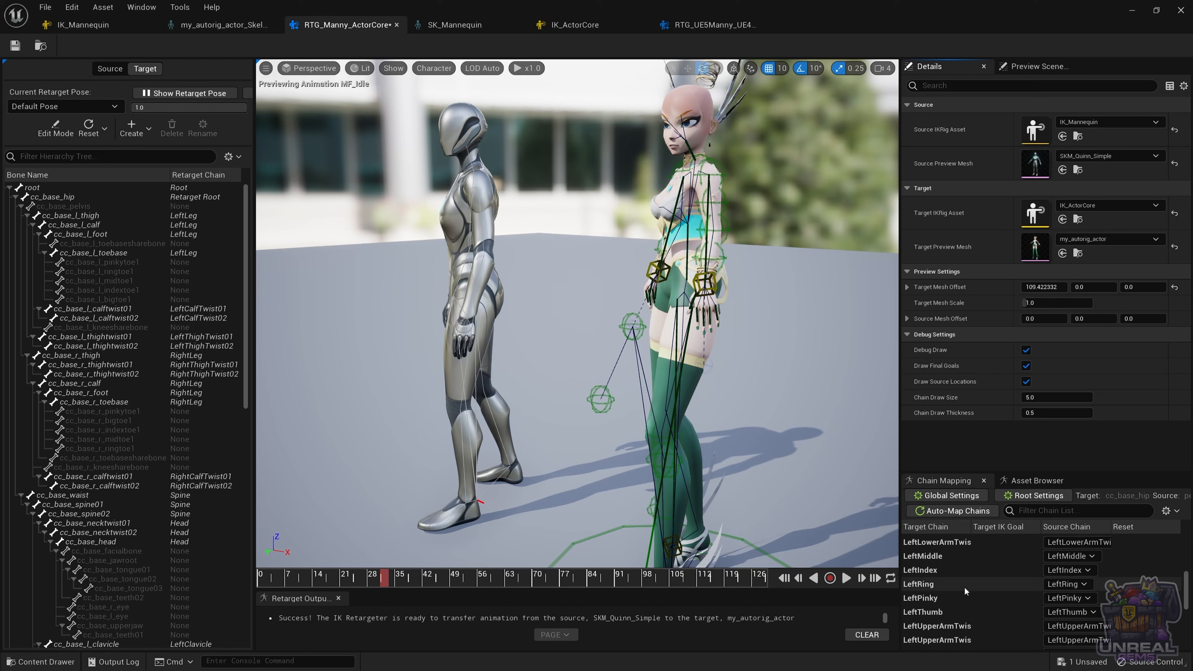
Set the FK Rotation Mode of all left finger chains, LeftMiddle through LeftThumb, to One to One.
scroll(964, 586, up, 3)
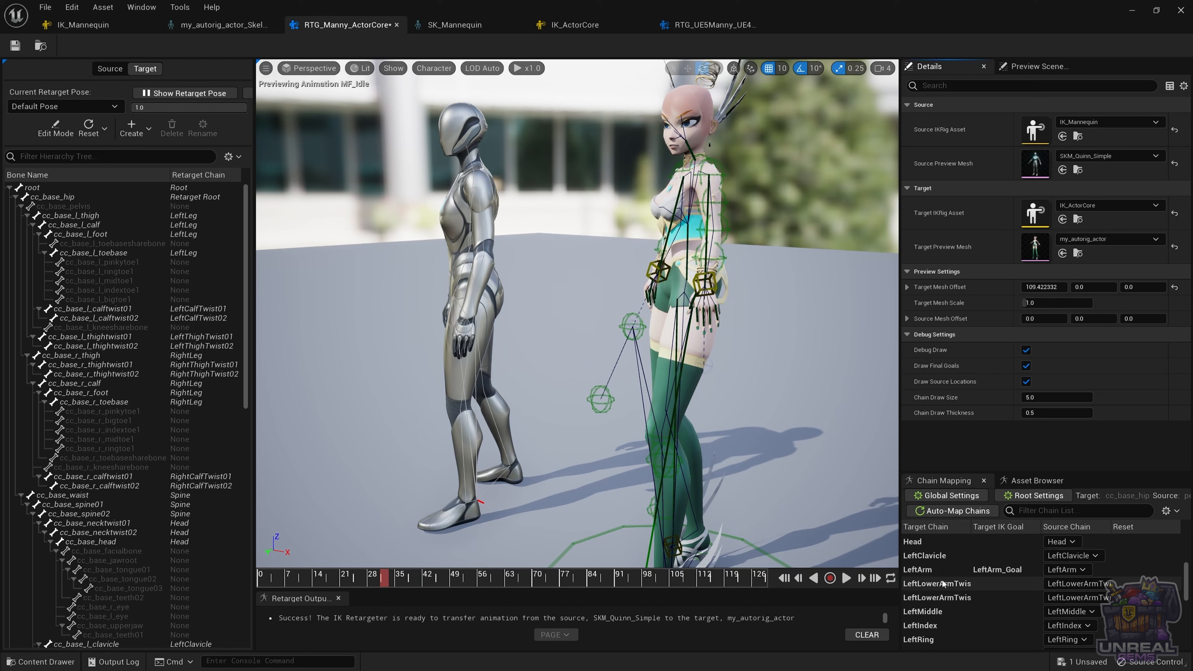
scroll(954, 584, down, 1)
scroll(944, 582, down, 3)
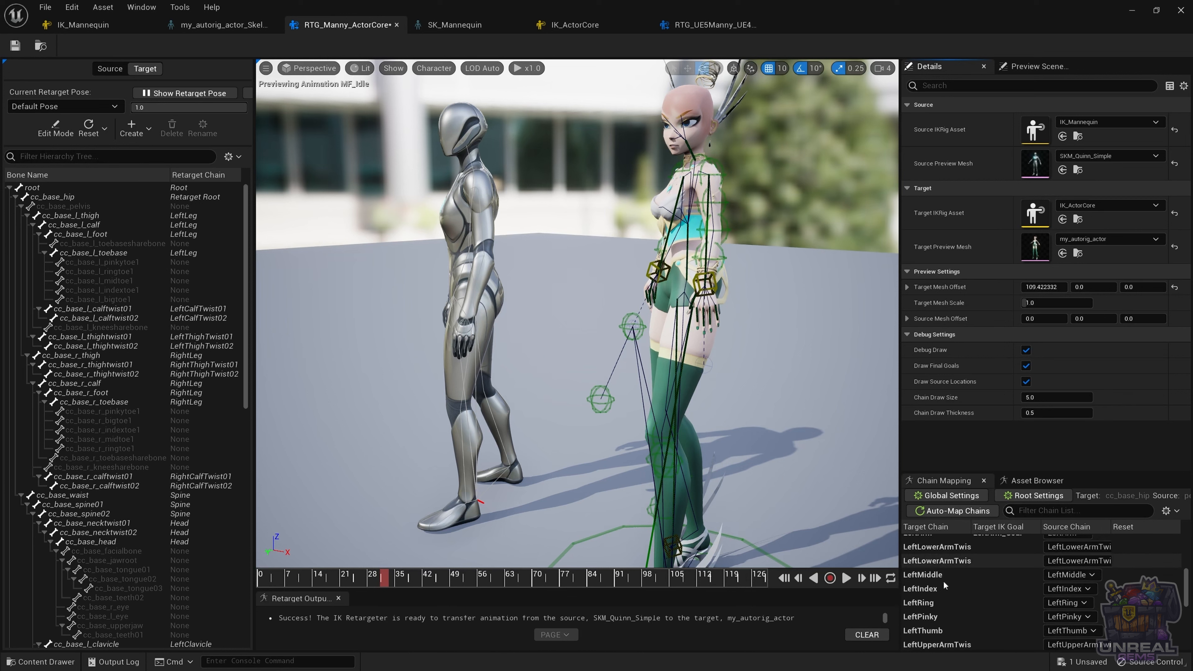
click(936, 560)
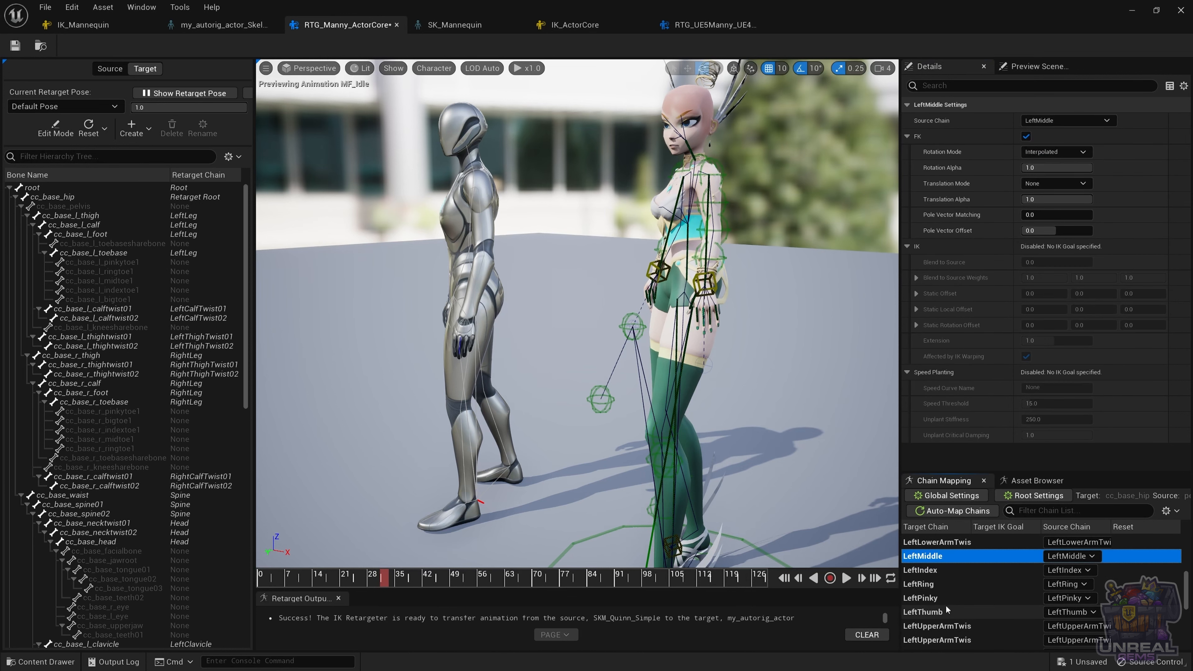
shift+click(937, 612)
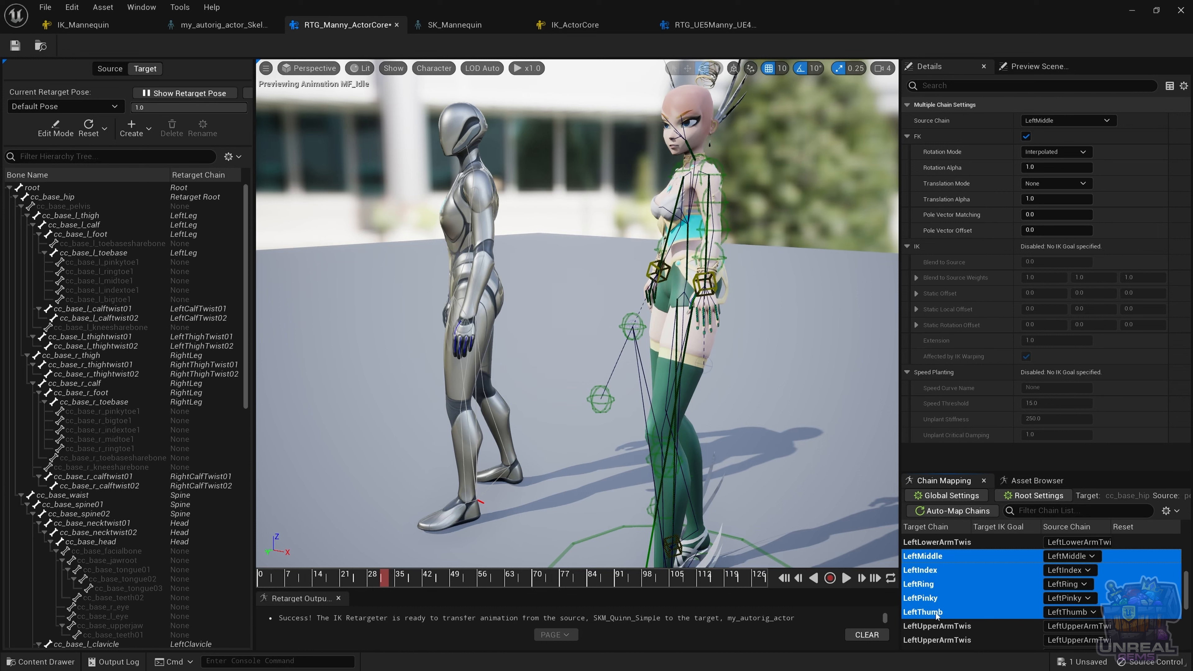
click(1051, 154)
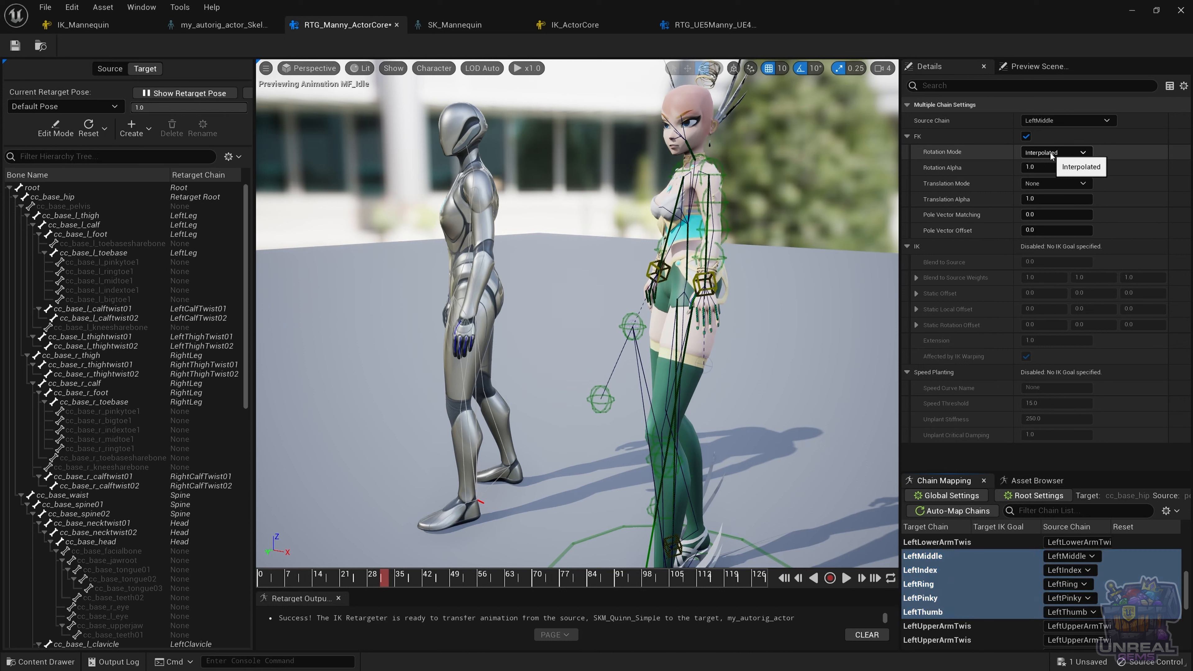
click(1051, 154)
click(1054, 174)
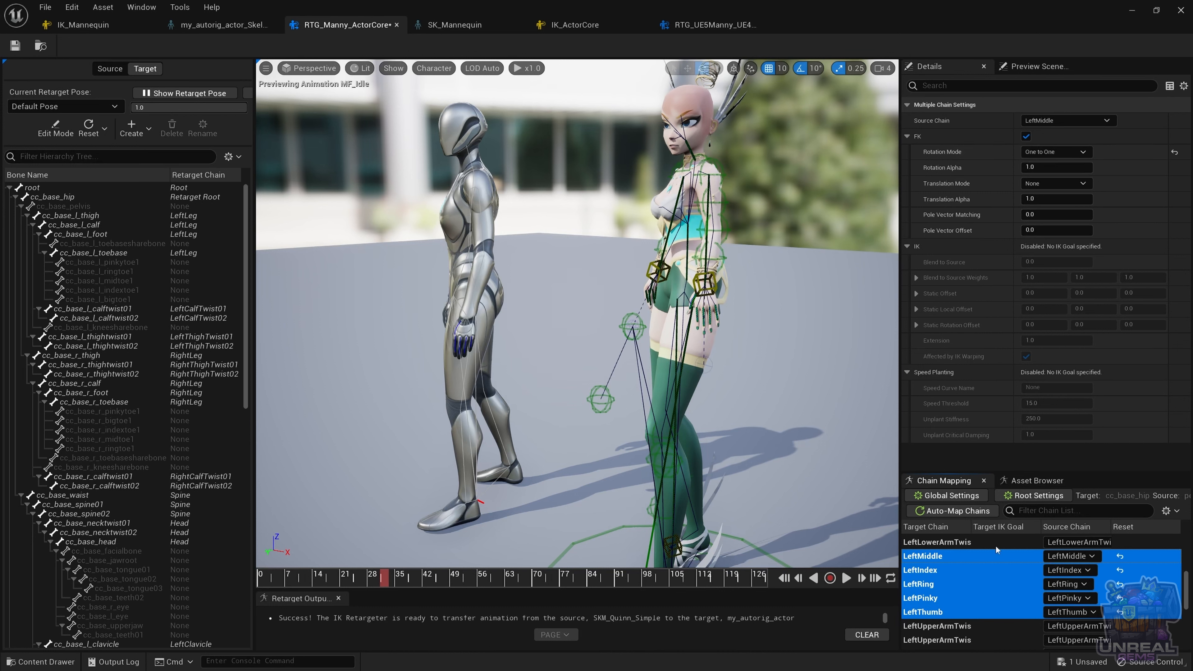
Set the FK Rotation Mode of all right finger chains, RightMiddle through RightPinky, to One to One.
scroll(953, 587, down, 3)
scroll(953, 588, down, 2)
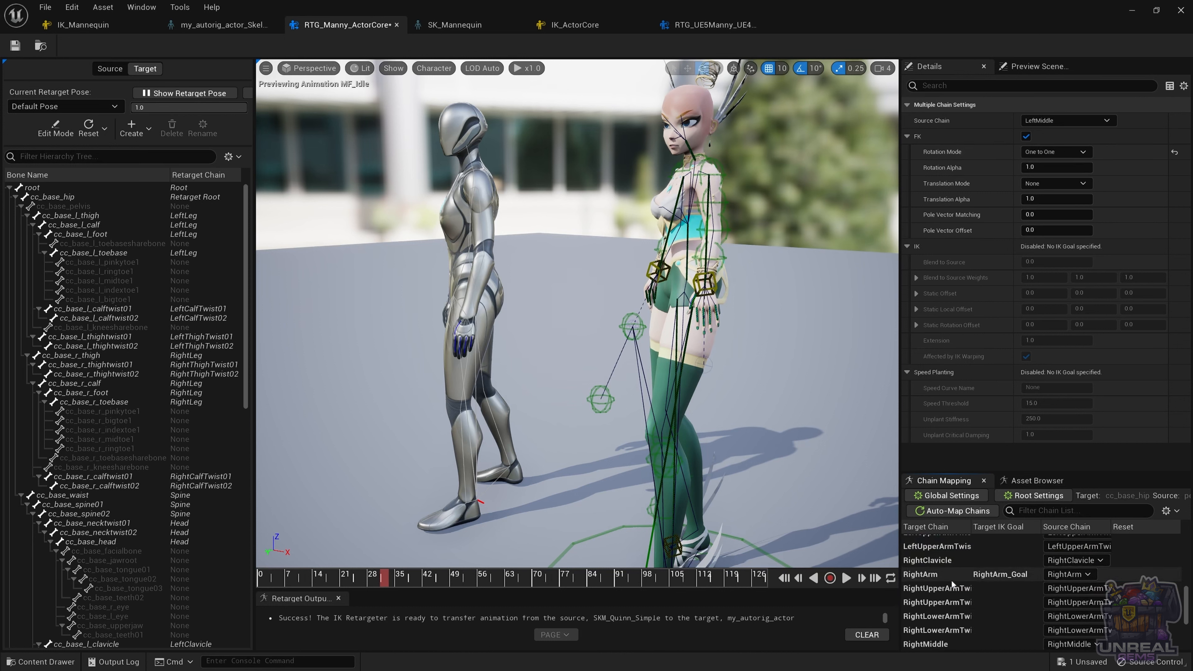
scroll(941, 585, down, 2)
scroll(942, 585, down, 2)
click(932, 569)
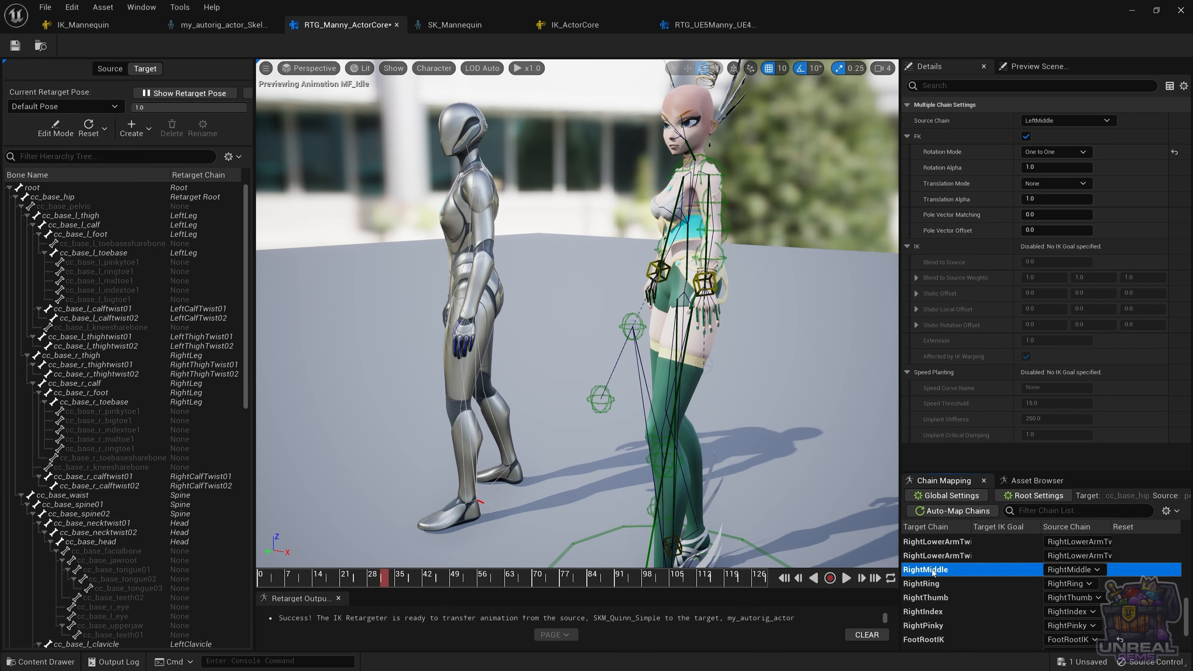
shift+click(935, 626)
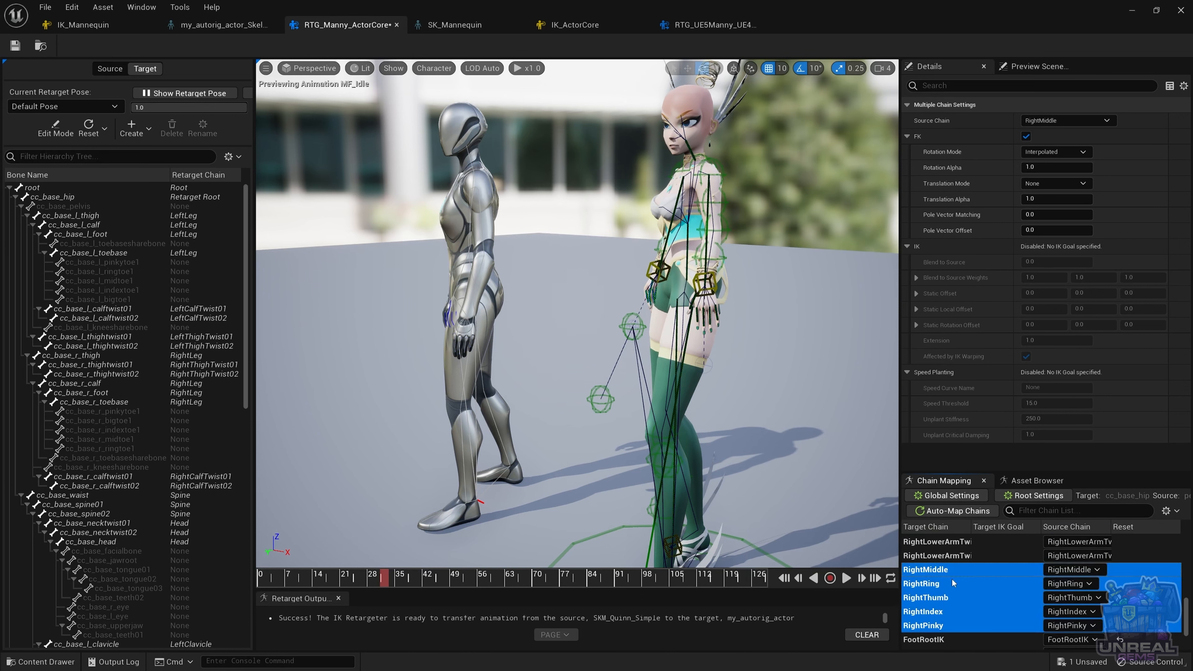
click(1055, 151)
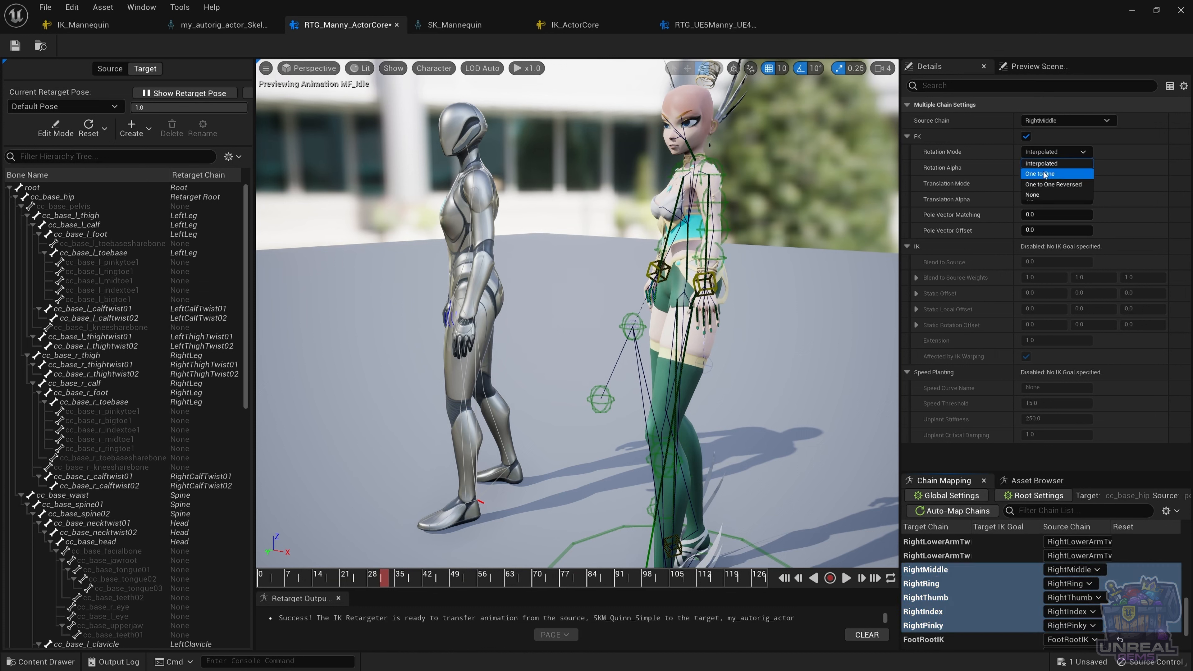
click(1044, 174)
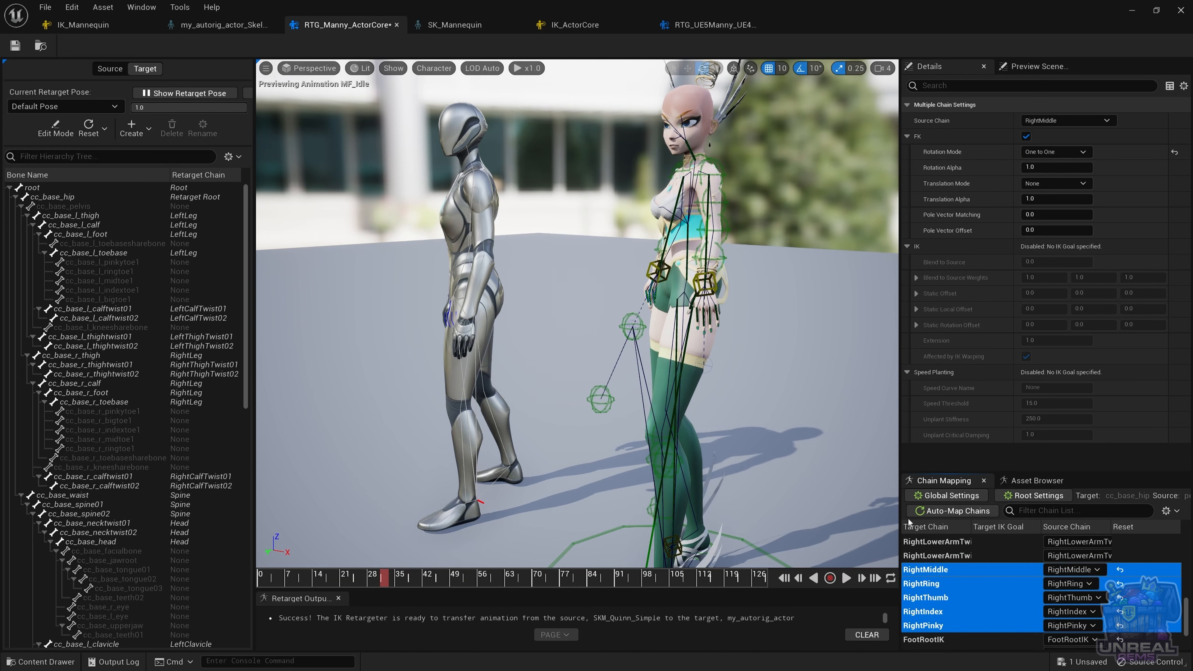
Check the rotation mode of the individual right finger chains and save the retargeter.
click(934, 569)
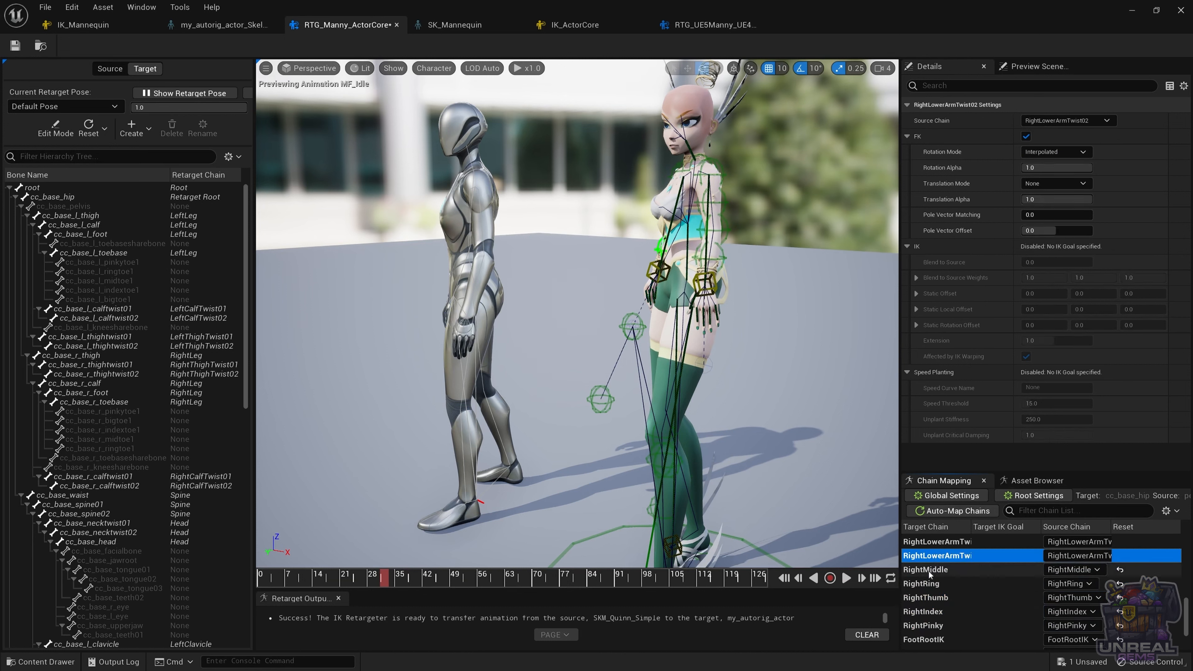
click(930, 584)
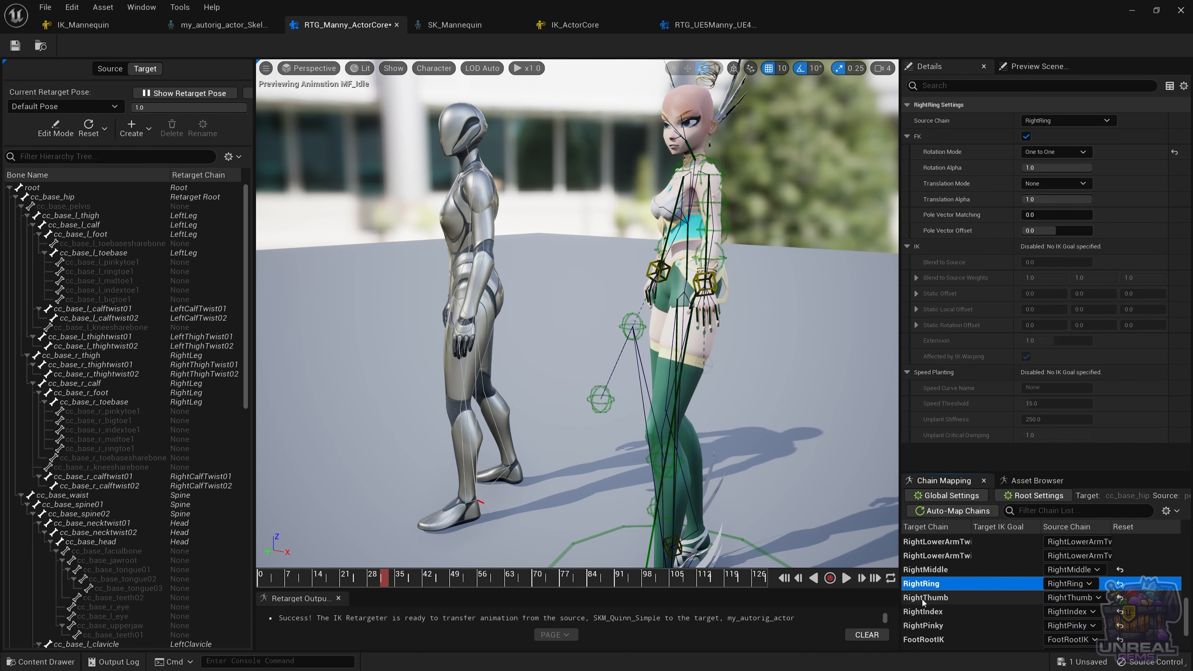
click(925, 598)
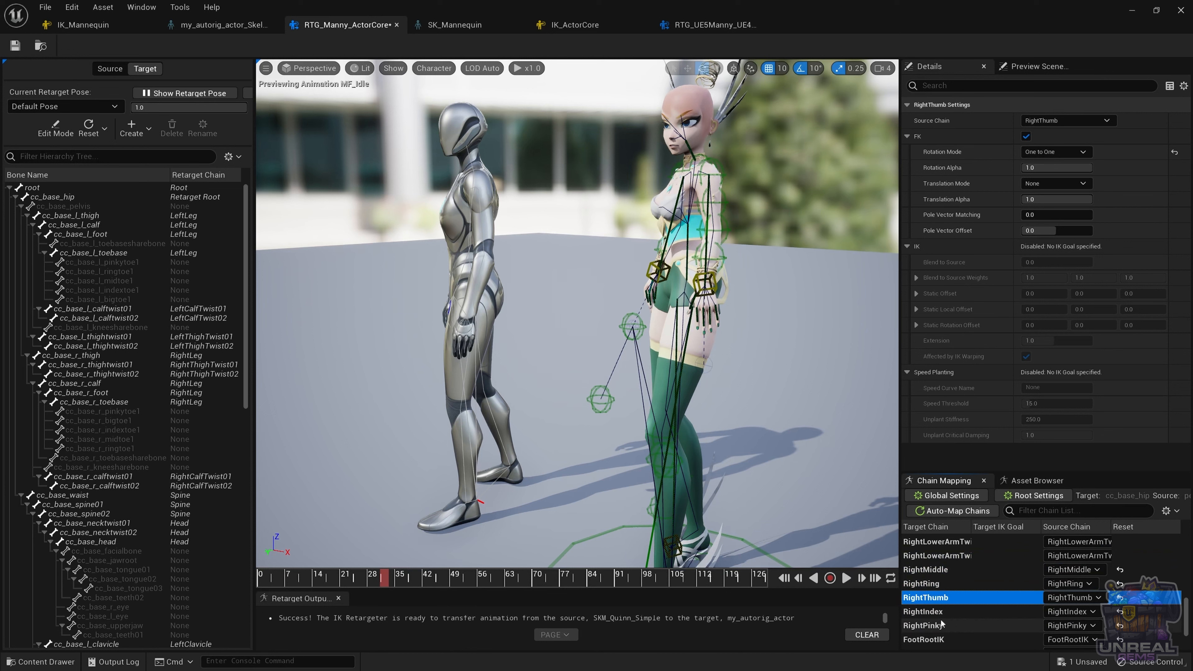
click(926, 628)
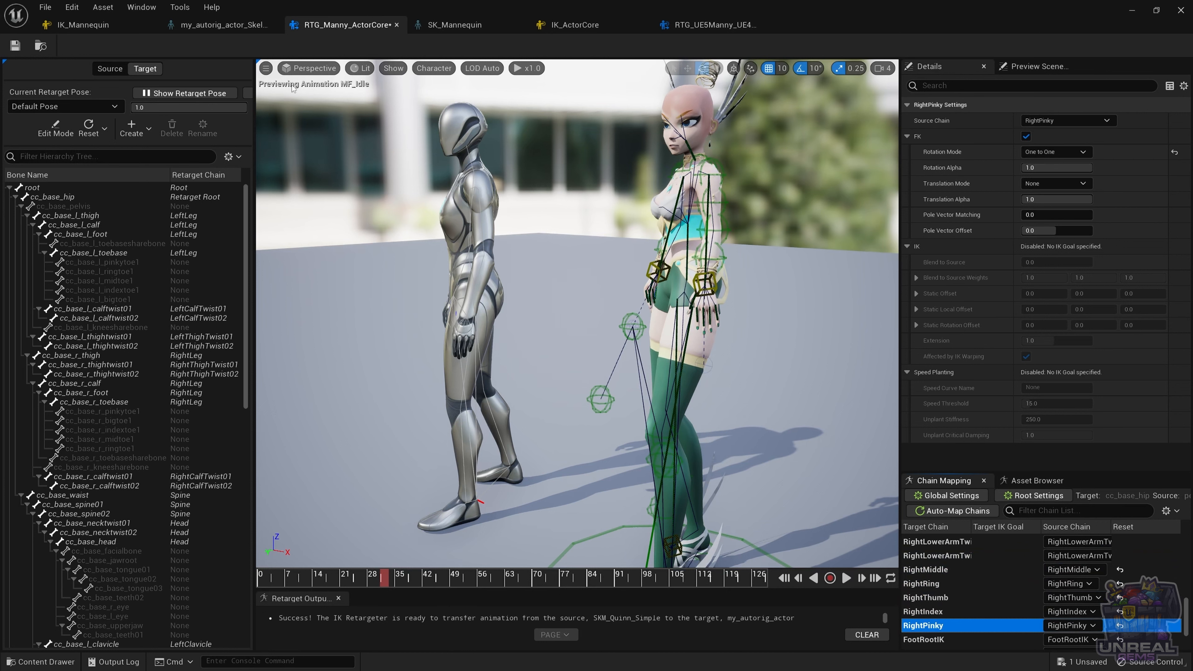
click(15, 45)
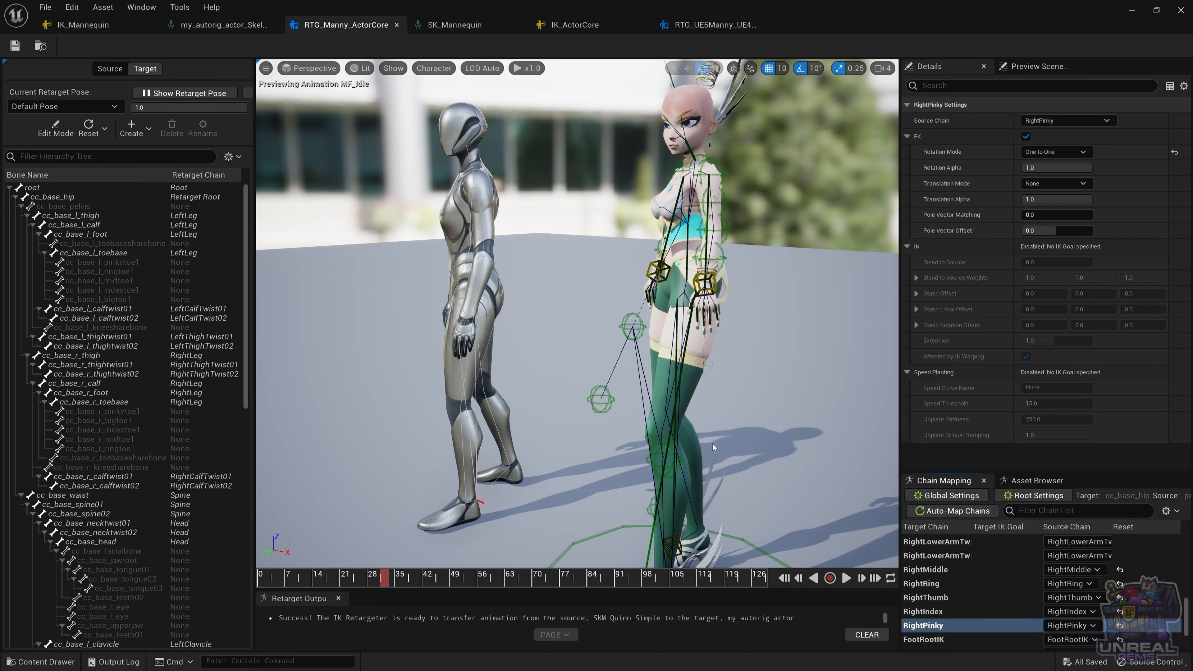
scroll(957, 610, down, 1)
scroll(956, 610, up, 1)
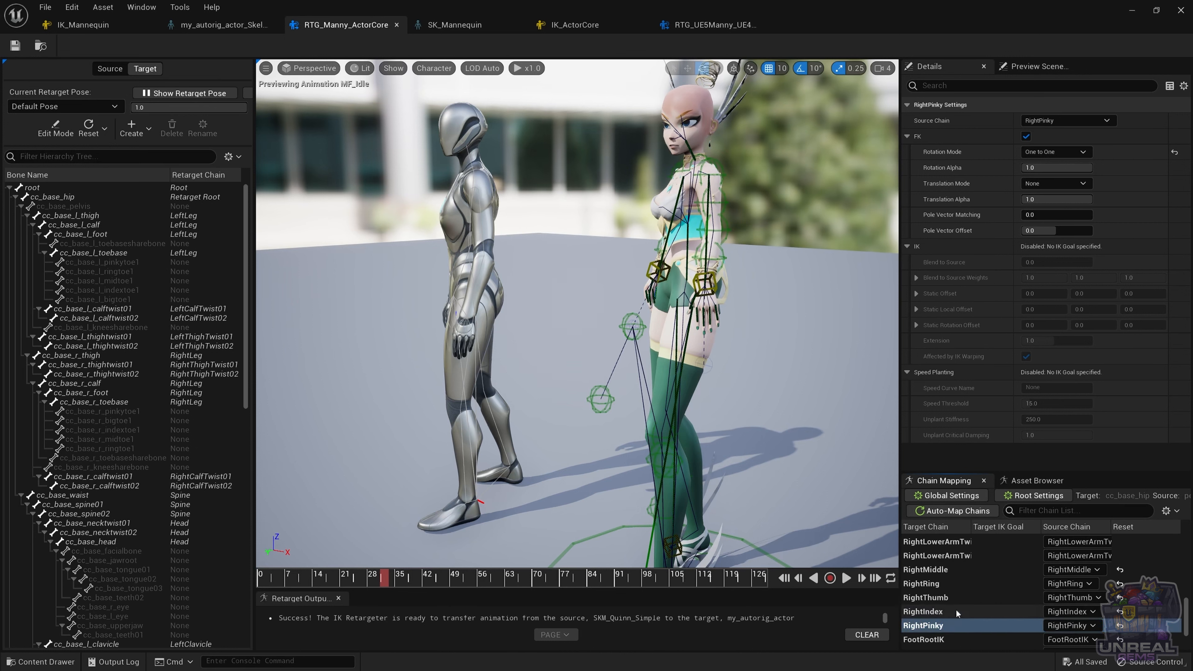
Turn off Debug Draw for the preview, inspect the characters' hands up close, and save the retargeter.
click(783, 456)
click(1026, 350)
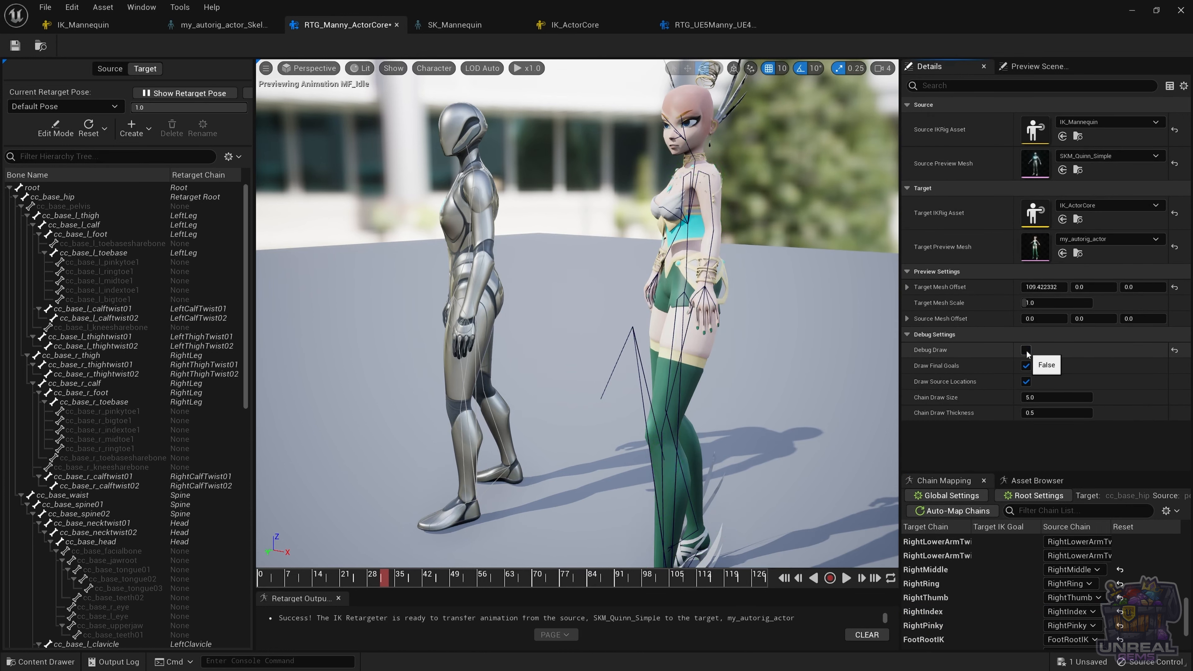
scroll(751, 315, up, 5)
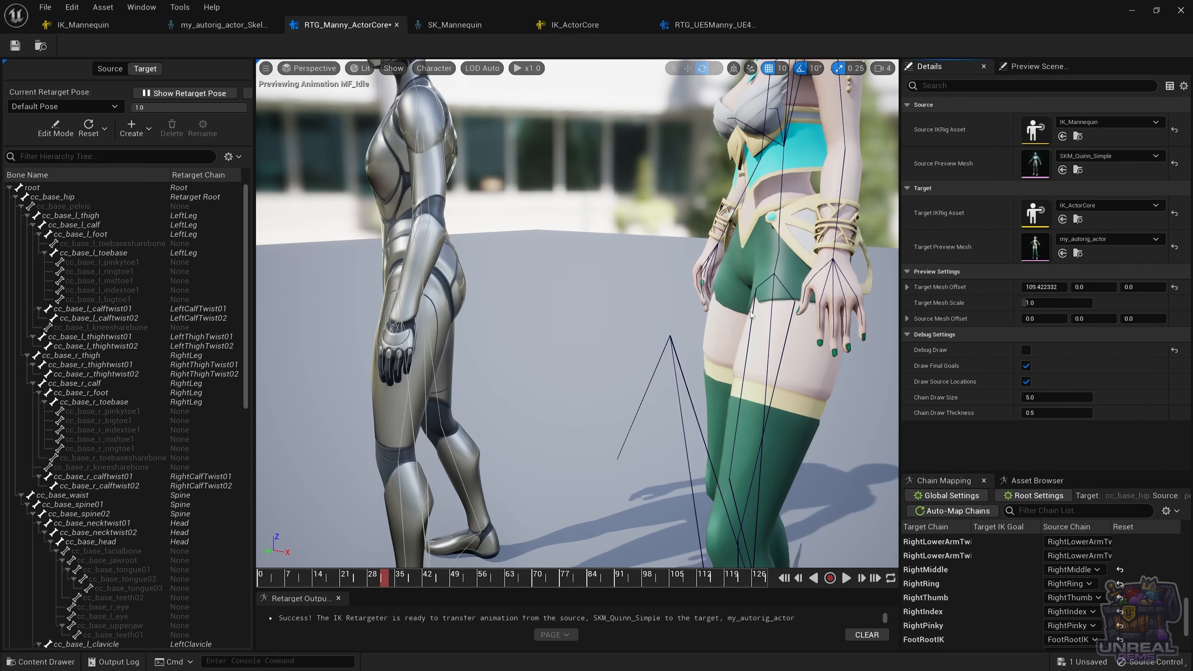
scroll(751, 315, down, 5)
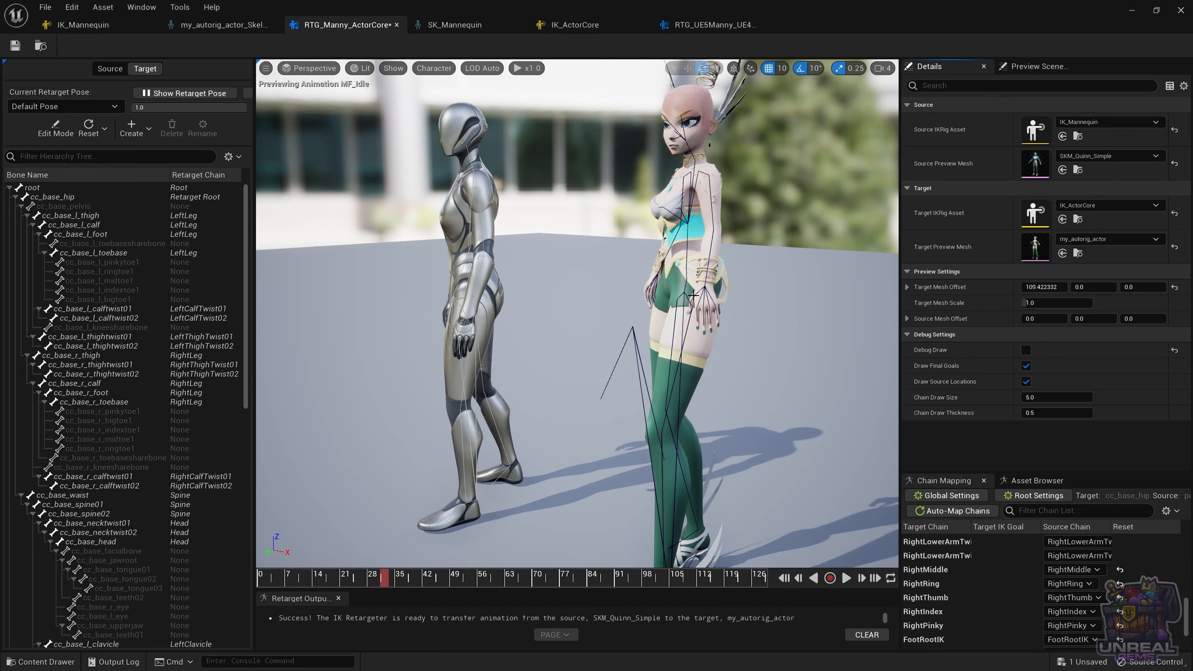
drag(638, 308, 546, 274)
key(ctrl+s)
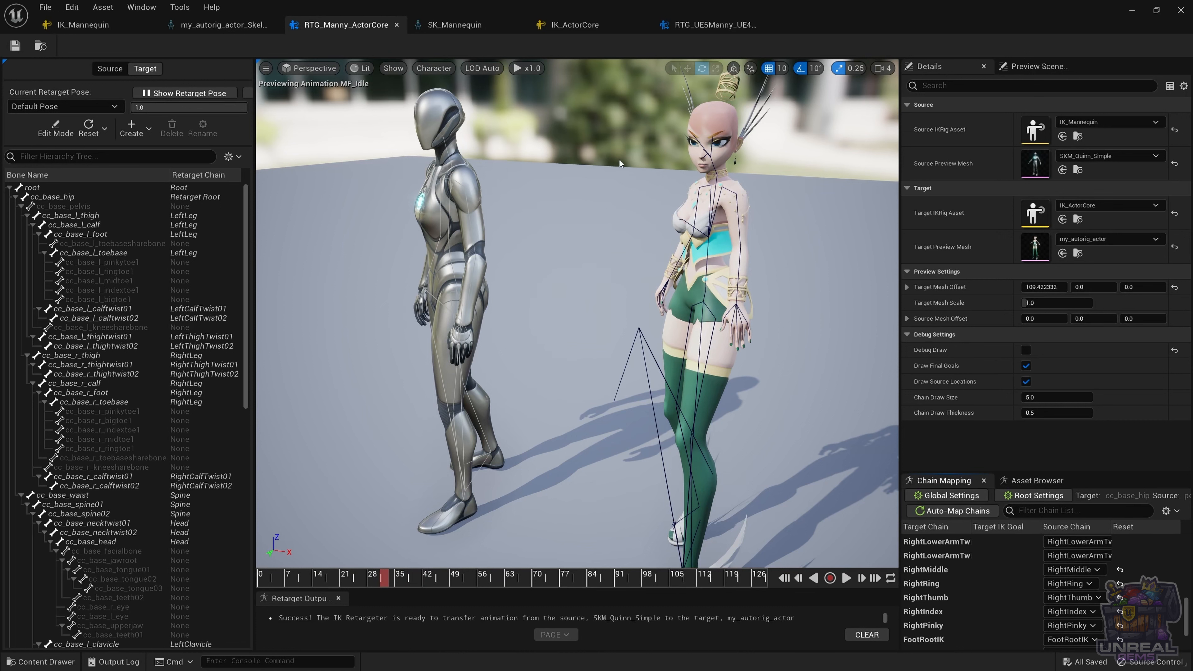
Return to the level editor and open the ThirdPerson Blueprints folder among the project's content.
click(1133, 11)
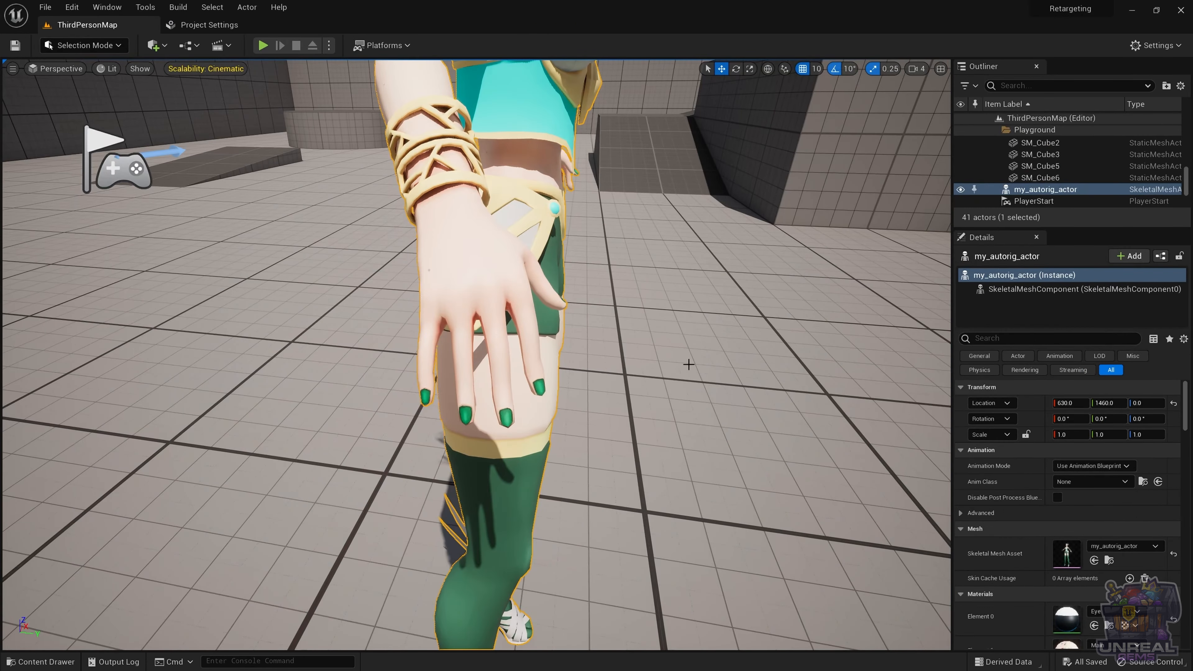
click(40, 662)
click(452, 562)
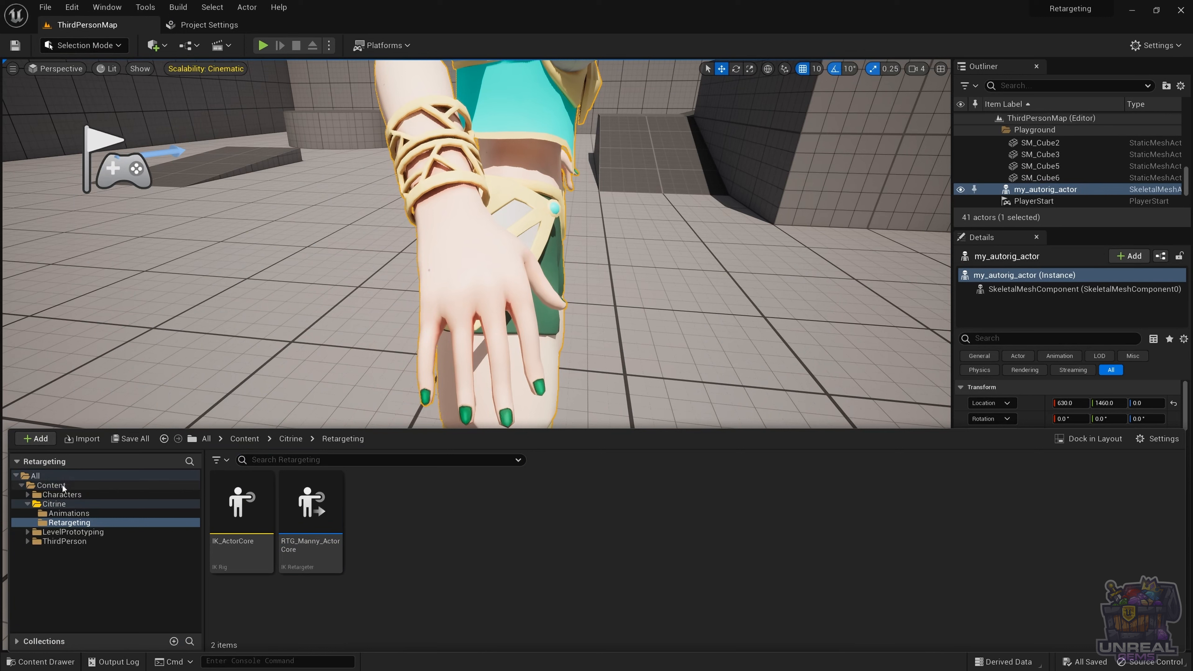
click(51, 542)
double_click(241, 502)
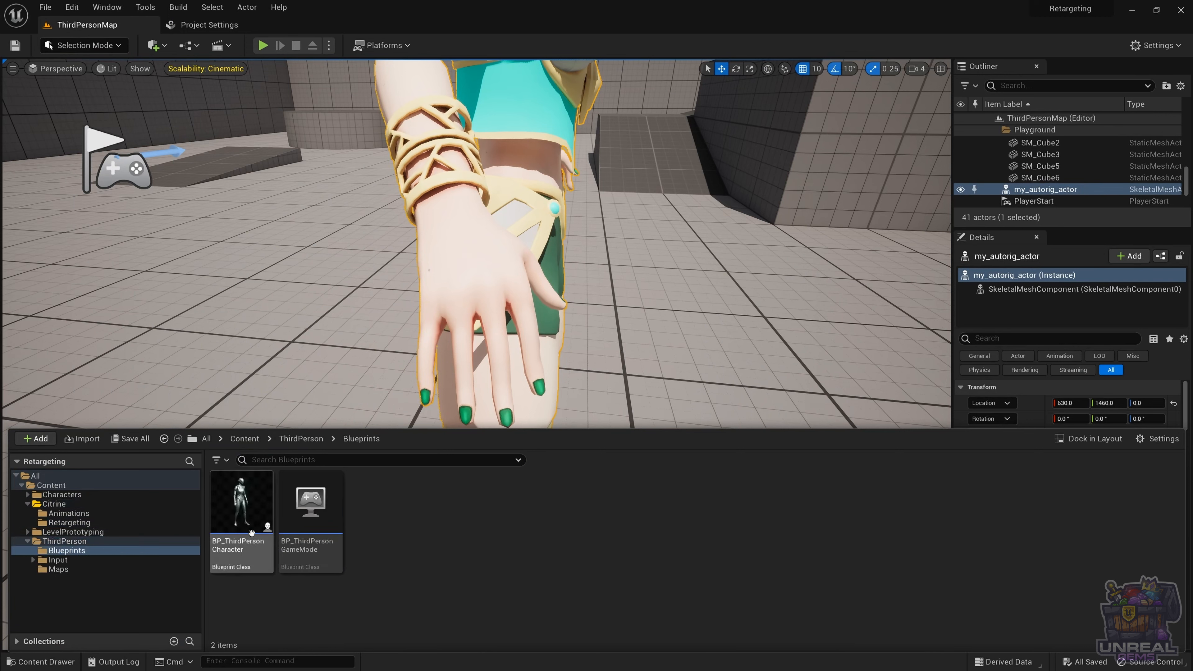
Duplicate the BP_ThirdPersonCharacter blueprint and name the copy BP_ActorCore.
click(246, 532)
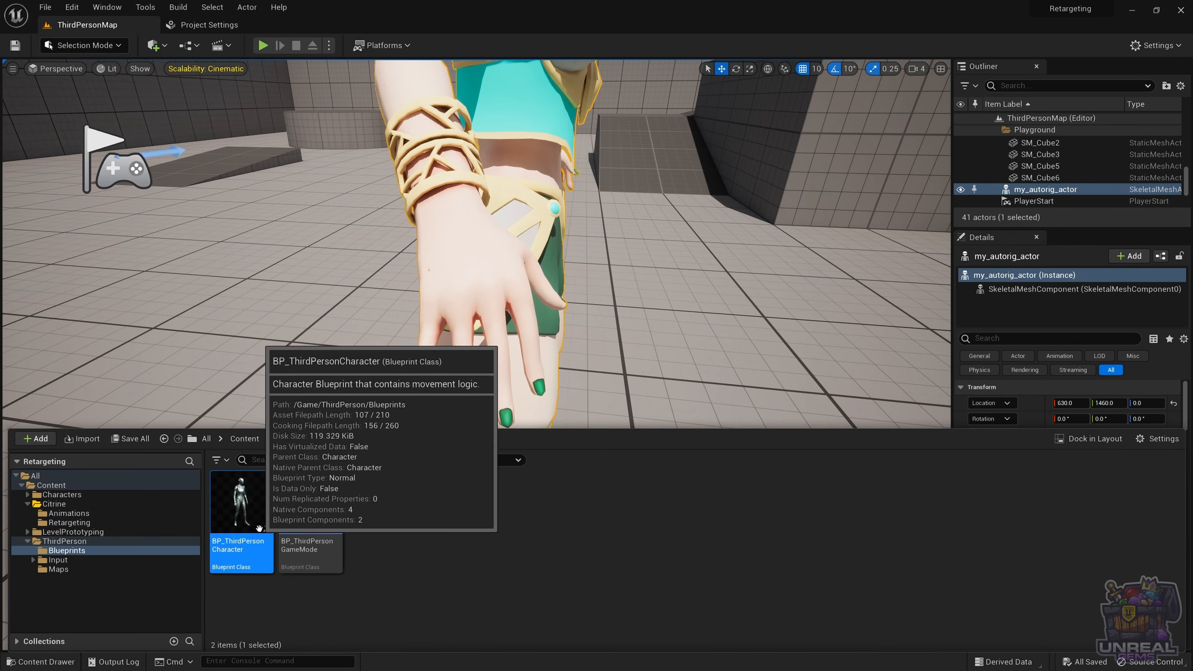
key(ctrl+d)
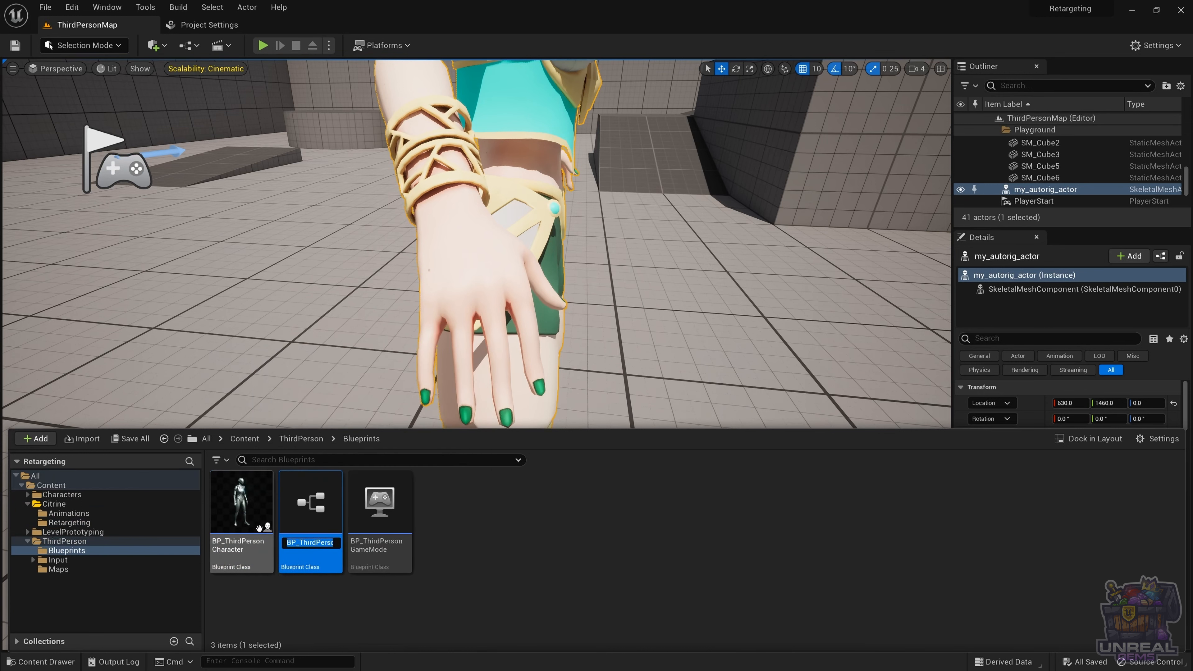
key(BackSpace)
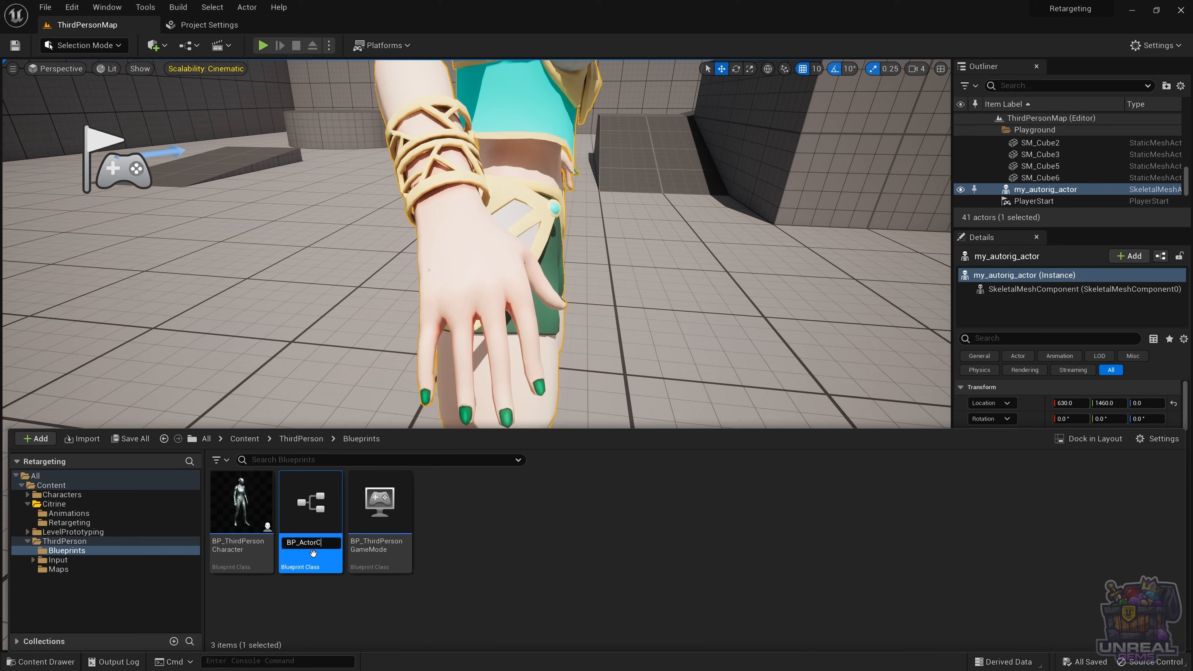
text(e)
key(Return)
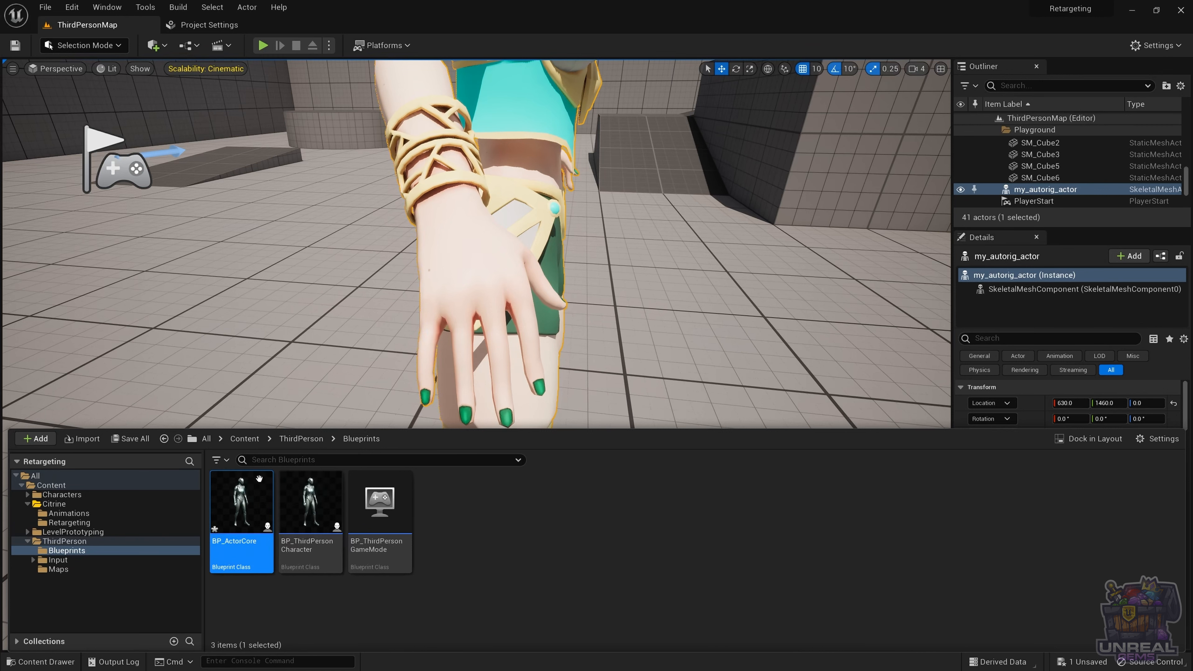
Move BP_ActorCore into the Citrine Retargeting folder and open that folder.
drag(235, 496, 78, 523)
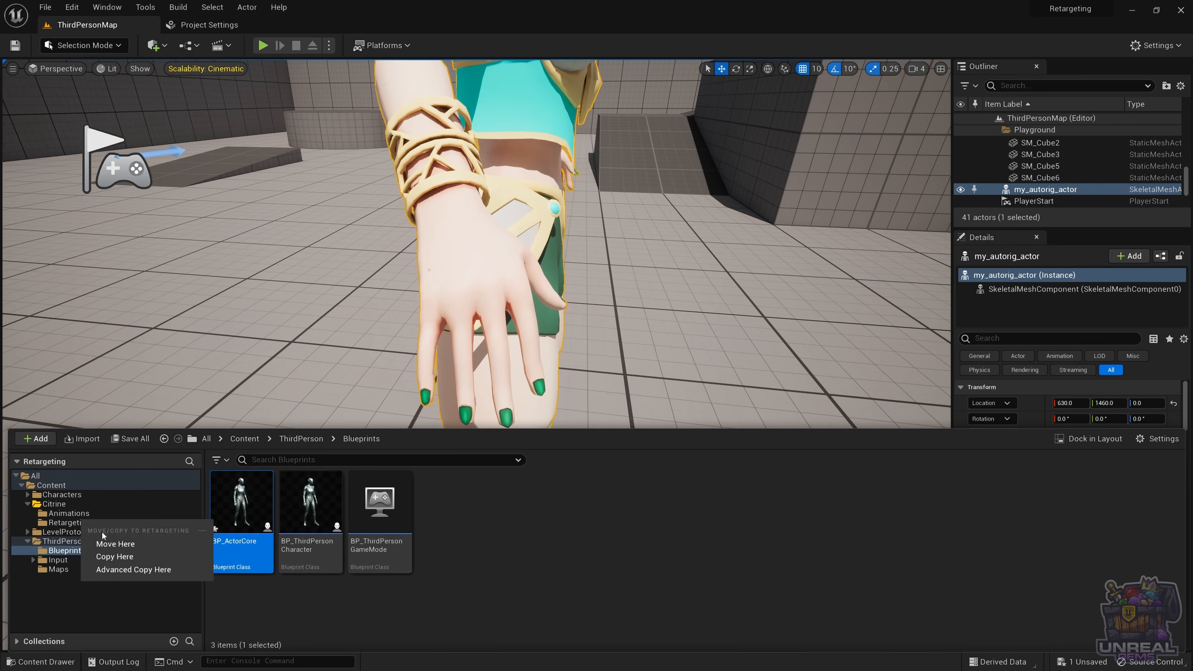
click(128, 547)
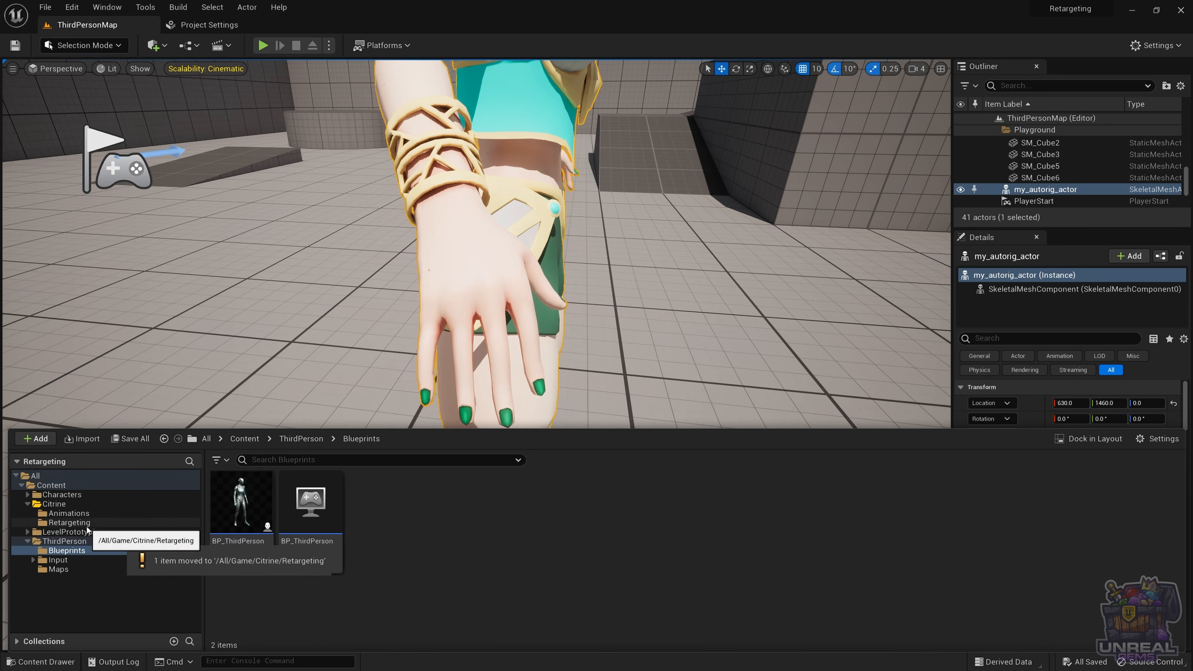
click(159, 524)
click(241, 503)
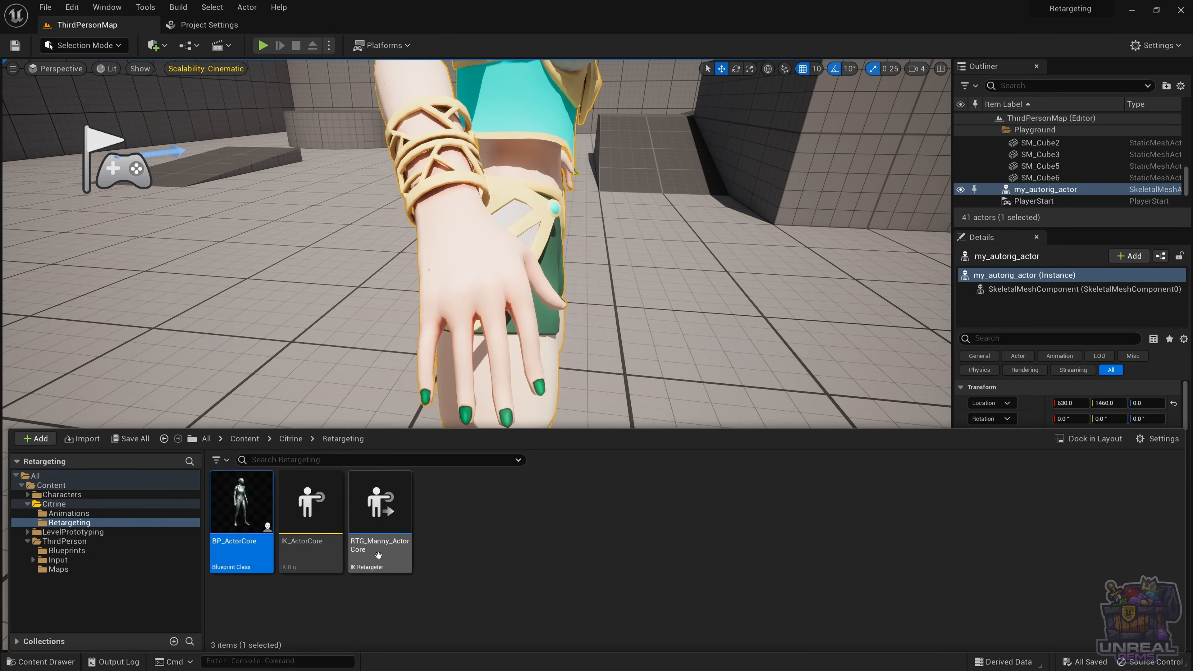
Create an Animation Blueprint for my_autorig_actor_Skeleton in the Retargeting folder and name it ABP_ActorCore.
click(485, 551)
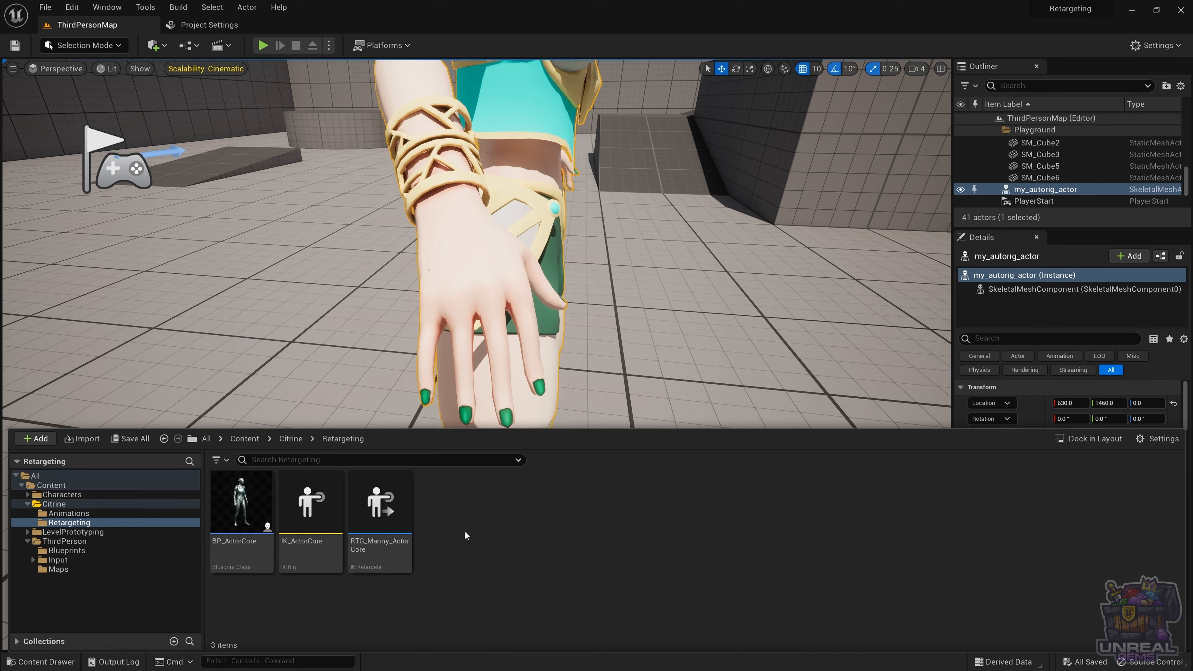
right_click(461, 522)
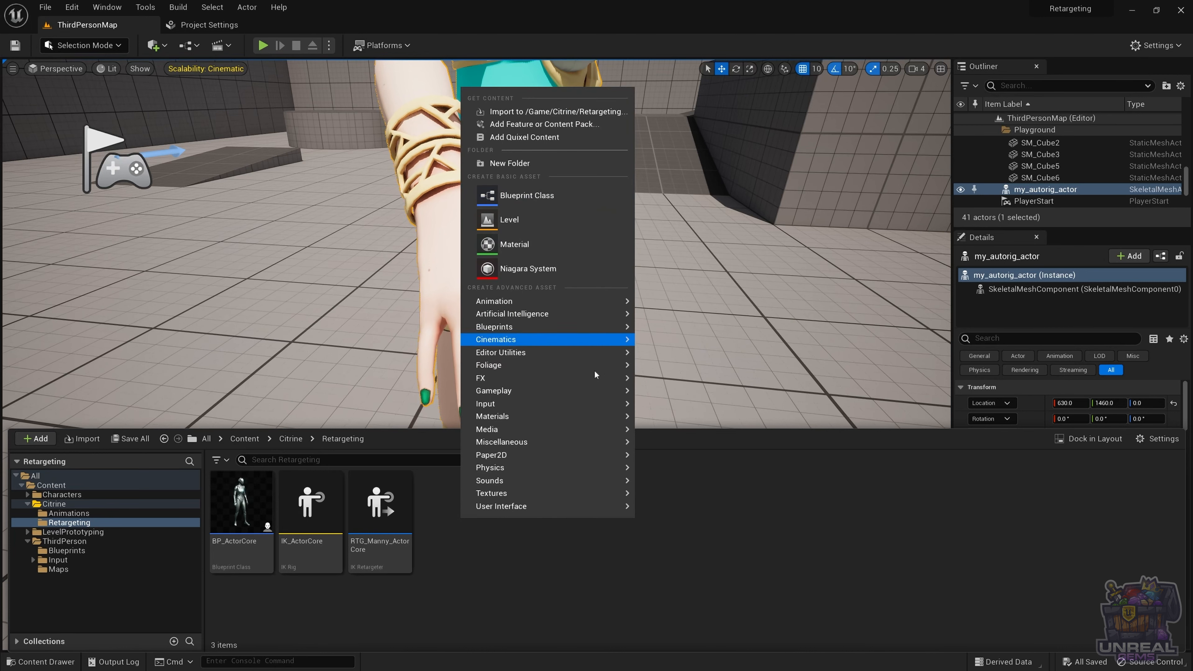
mouse_move(517, 301)
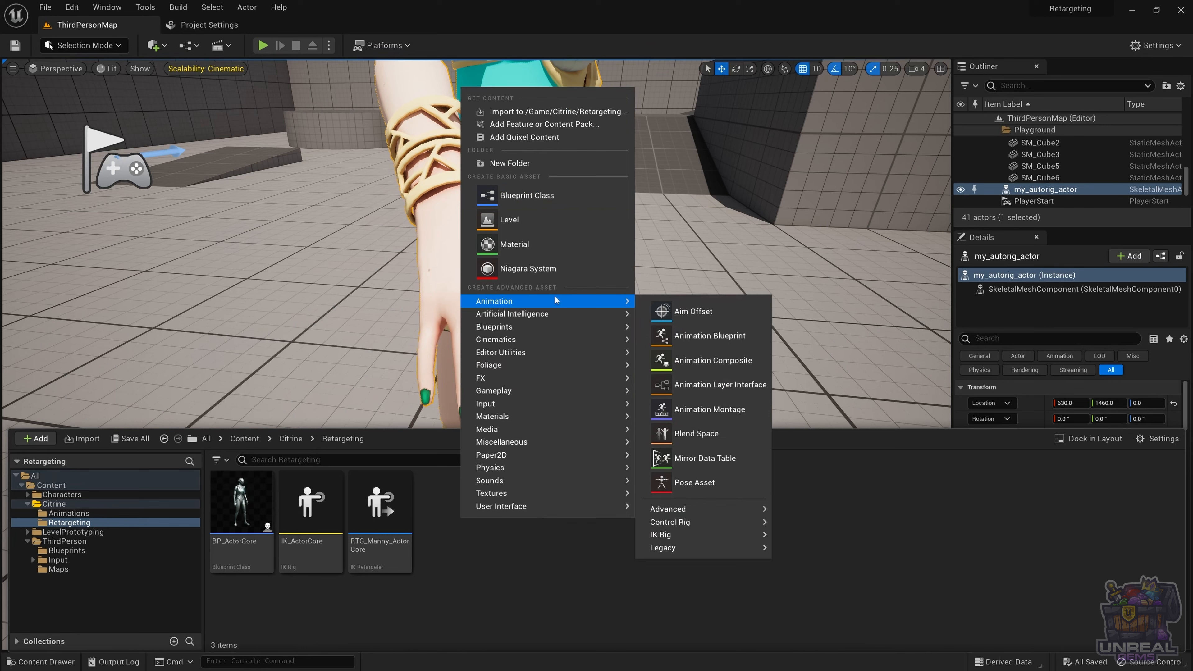
click(718, 337)
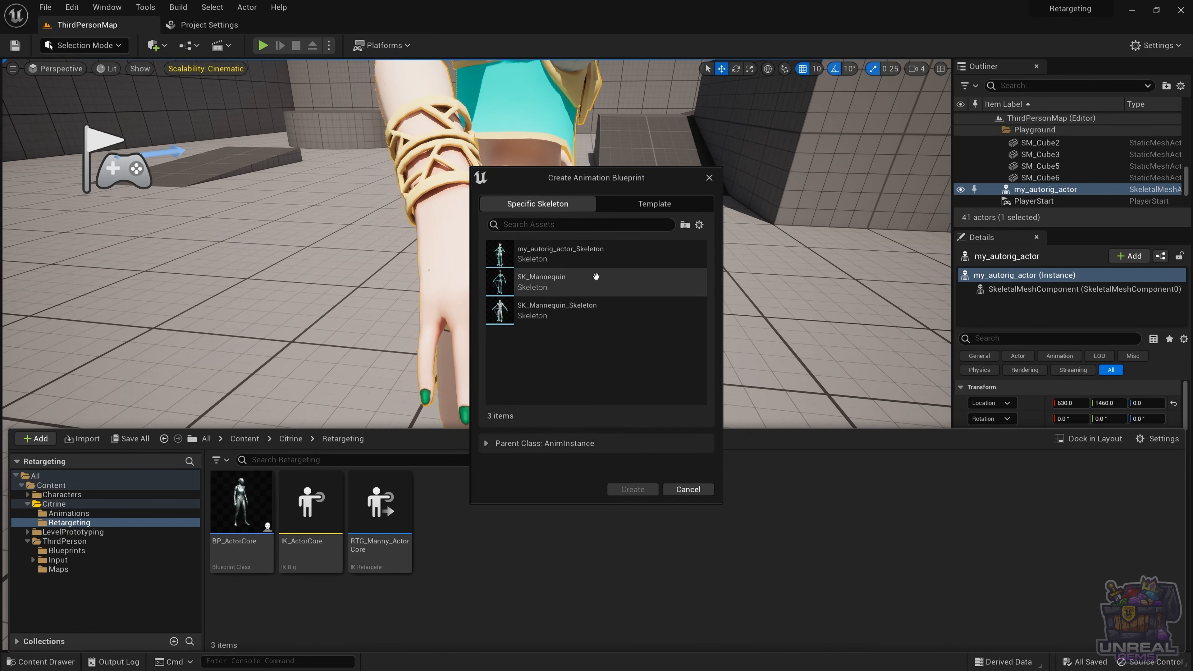
click(582, 253)
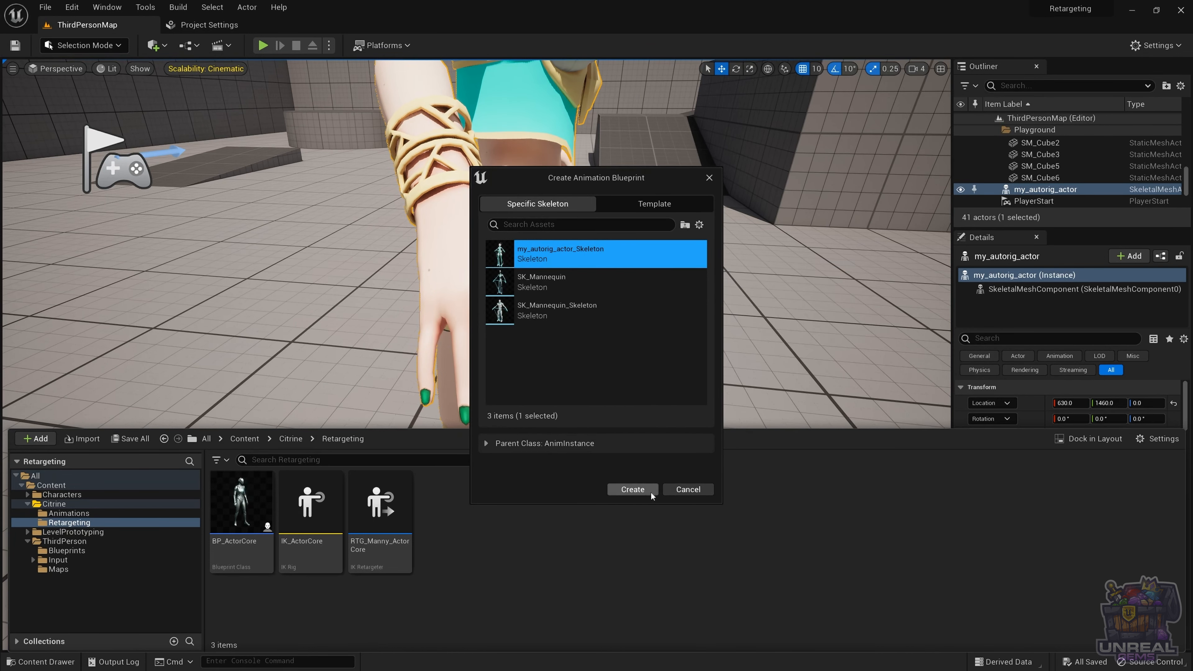
click(653, 493)
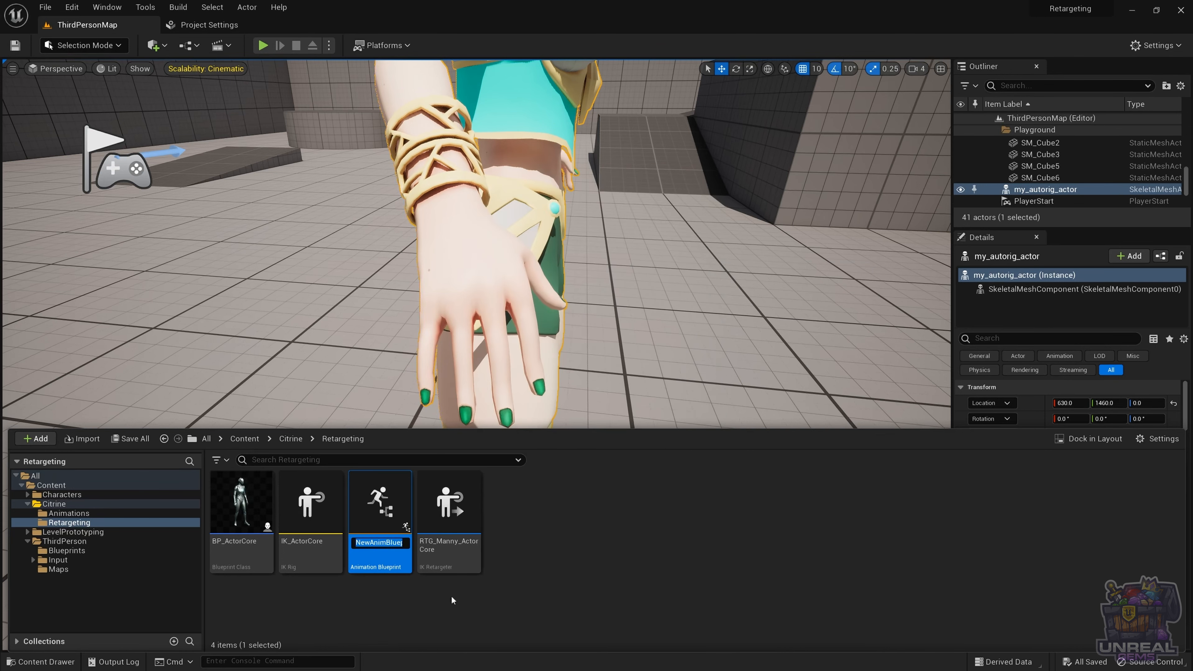
key(BackSpace)
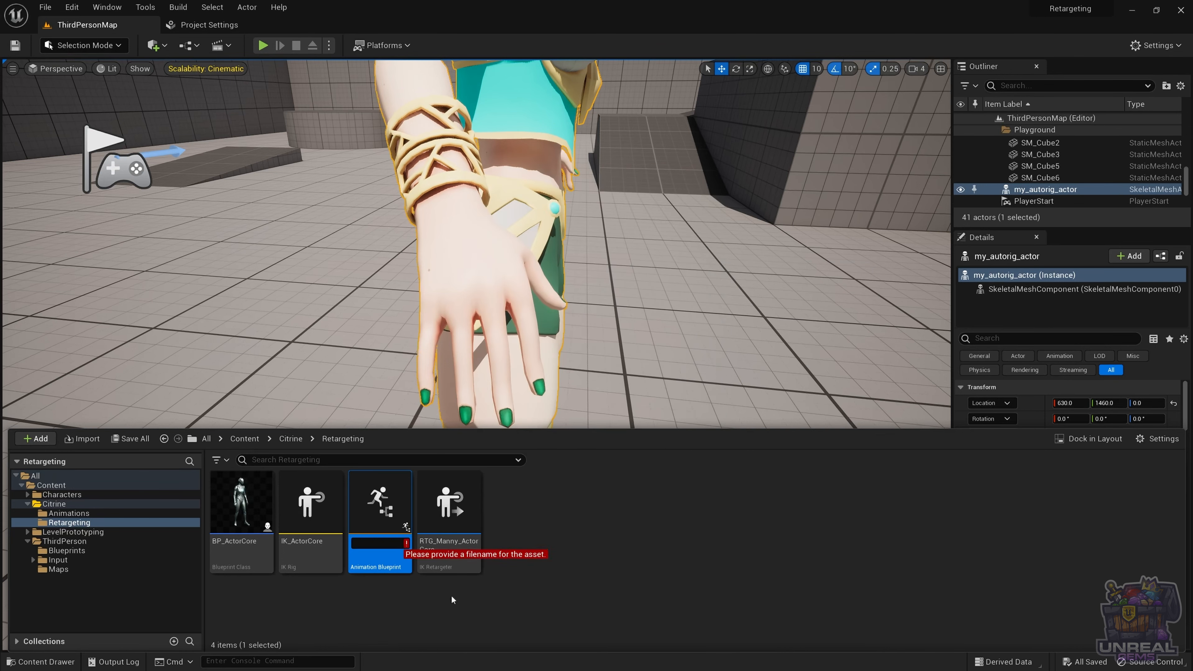
text(ABV)
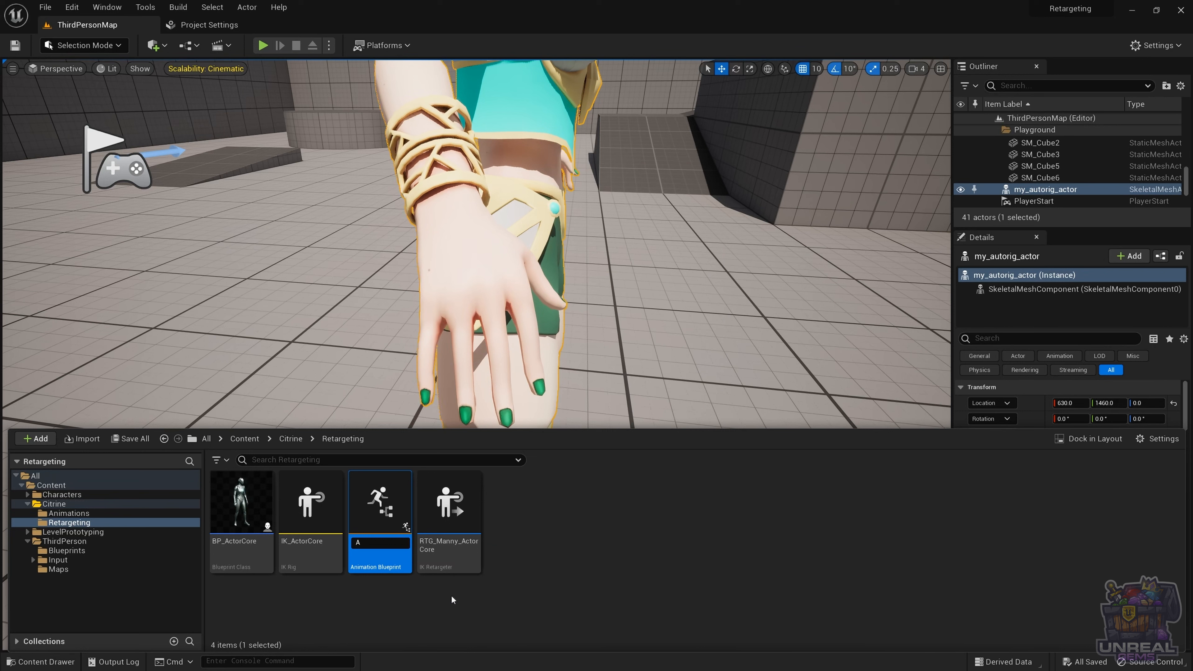
key(BackSpace)
text(P_ActorCore)
key(Return)
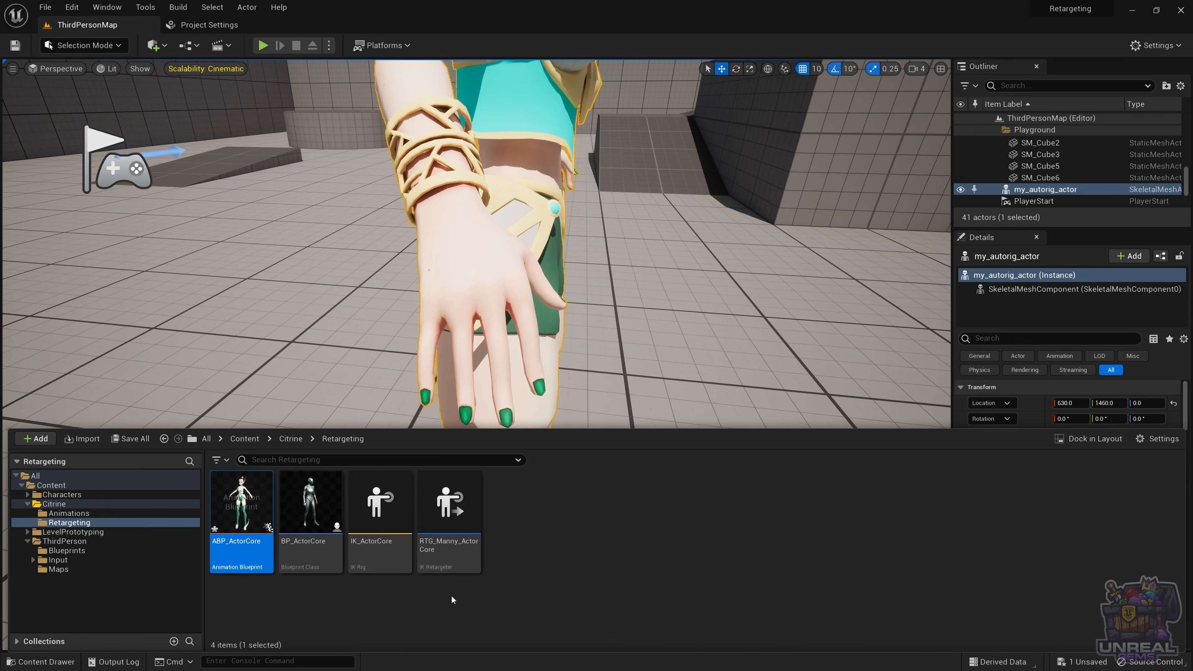
Open ABP_ActorCore and add a Retarget Pose From Mesh node to its AnimGraph.
double_click(251, 500)
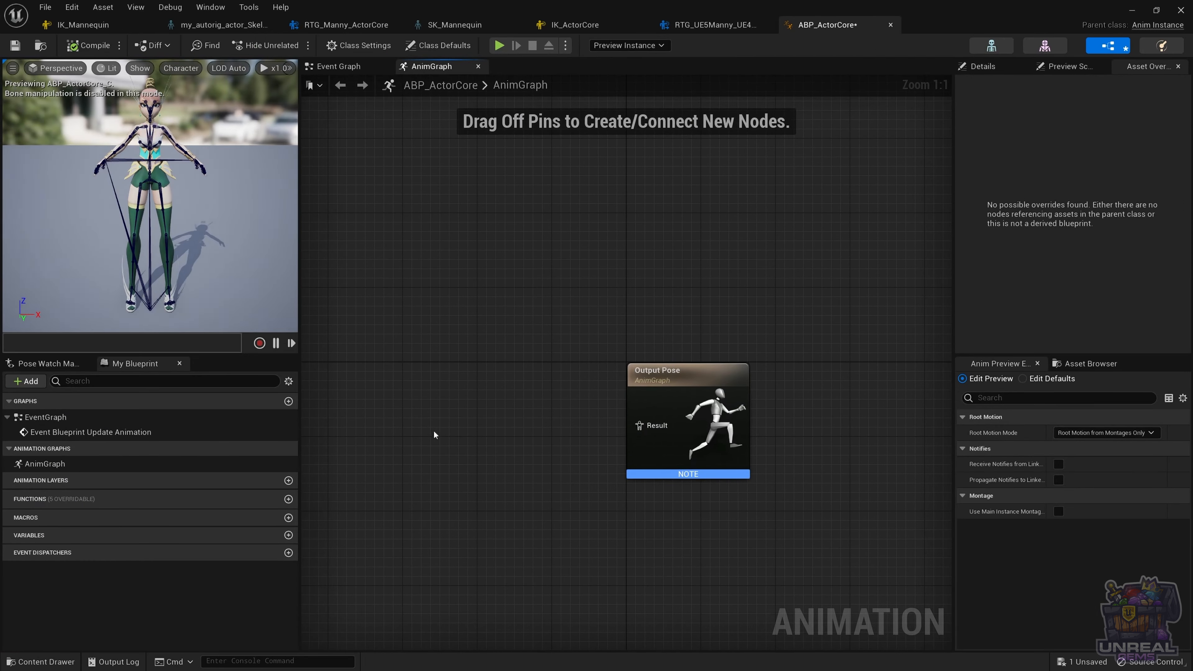
right_click(419, 430)
text(re)
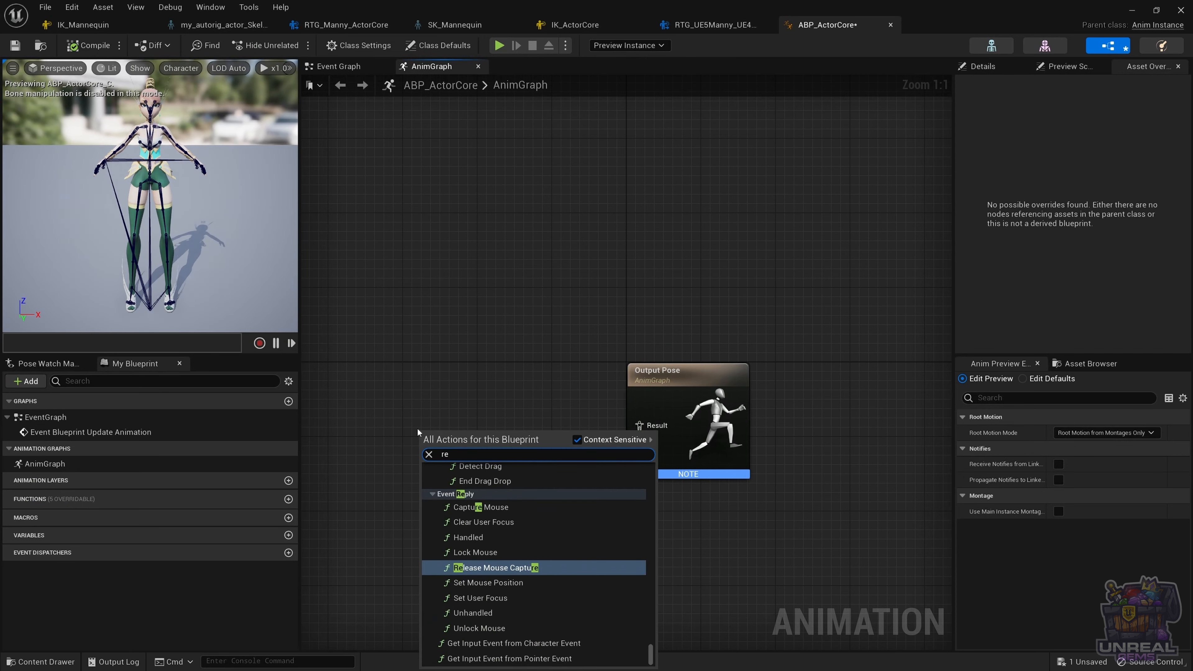
text(targe)
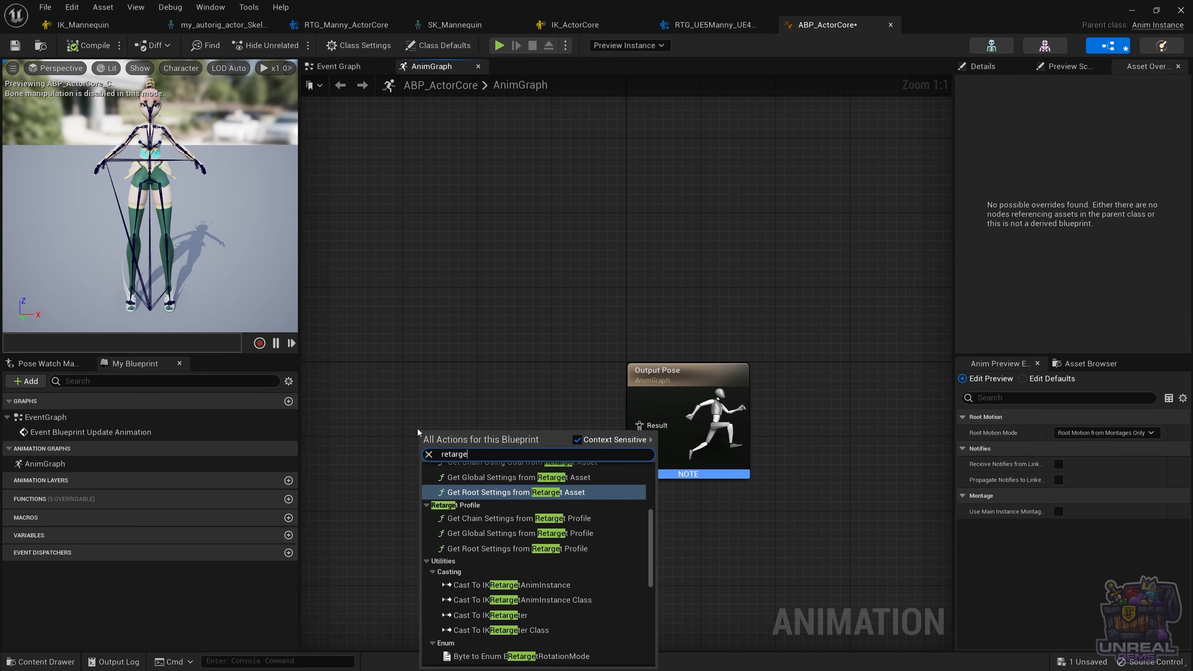
text(t)
scroll(502, 539, up, 5)
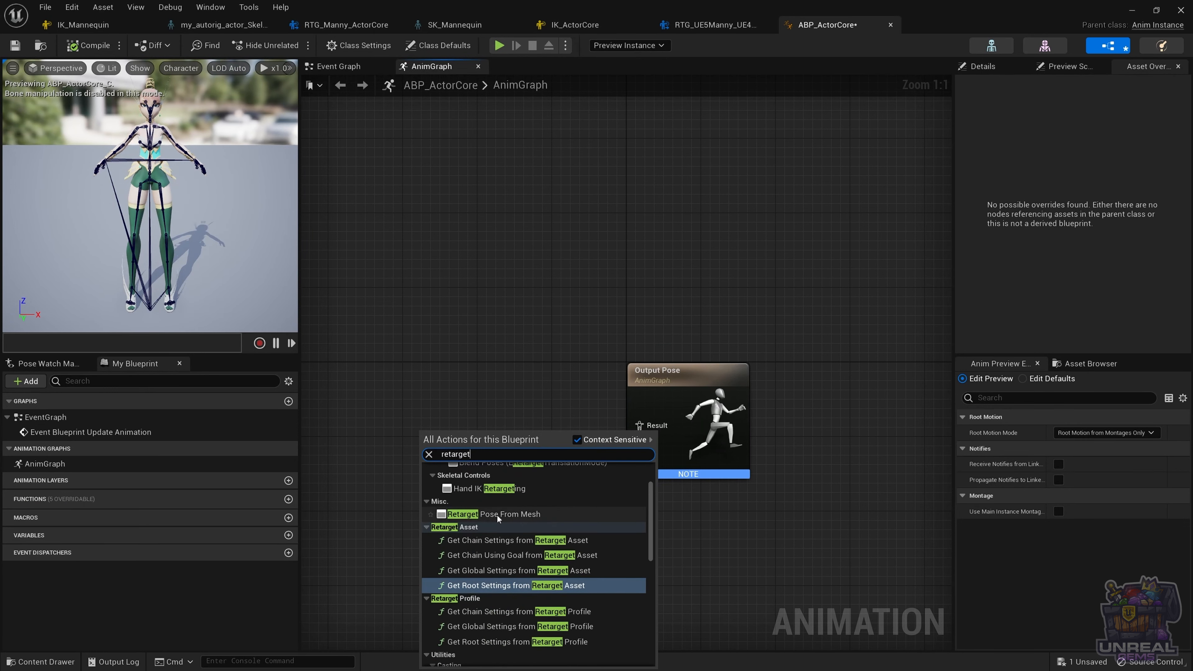
scroll(499, 514, up, 2)
scroll(512, 529, down, 1)
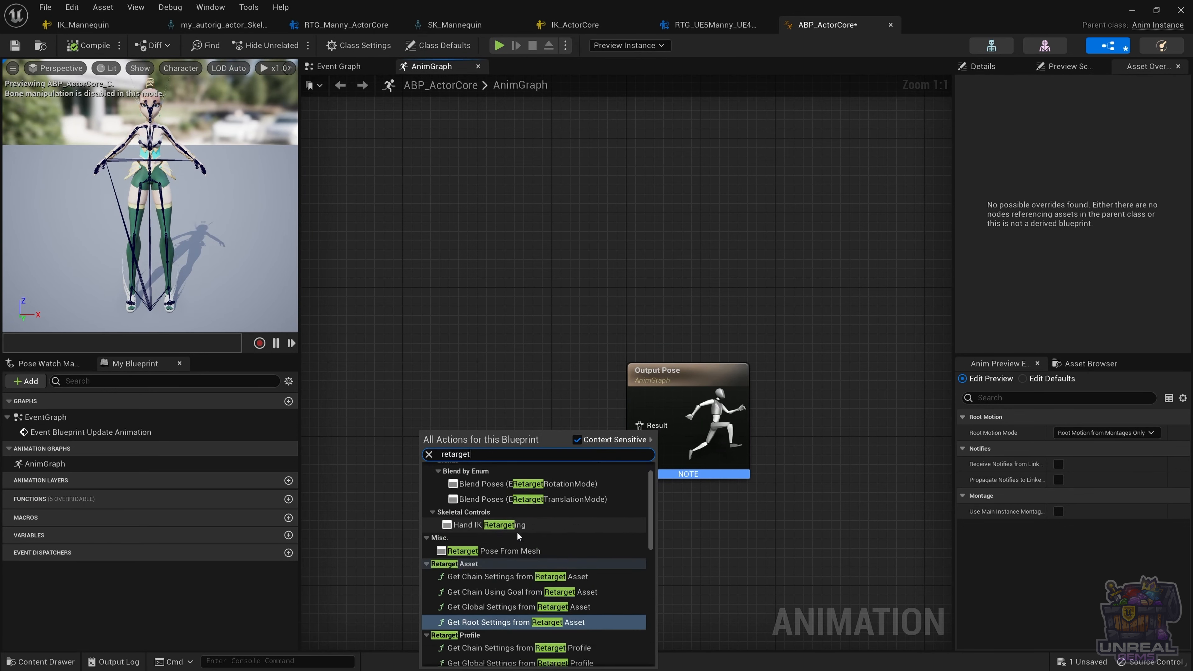
click(502, 552)
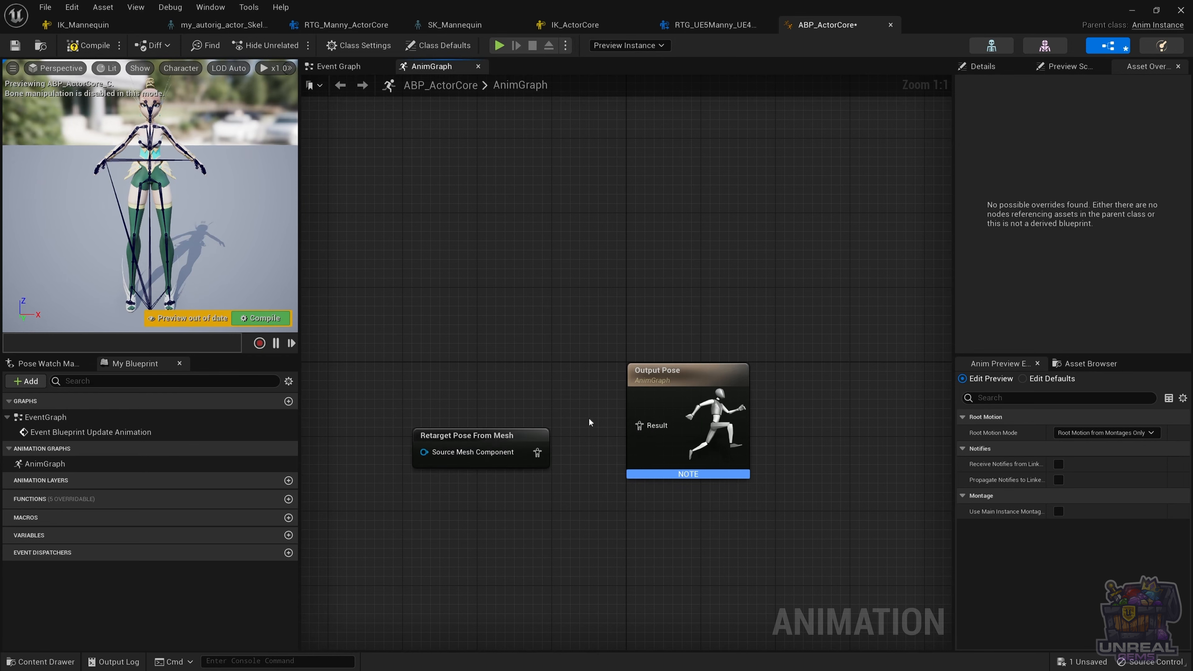
Connect the Retarget Pose From Mesh node to the Output Pose's Result, line the nodes up, and compile.
drag(541, 452, 640, 426)
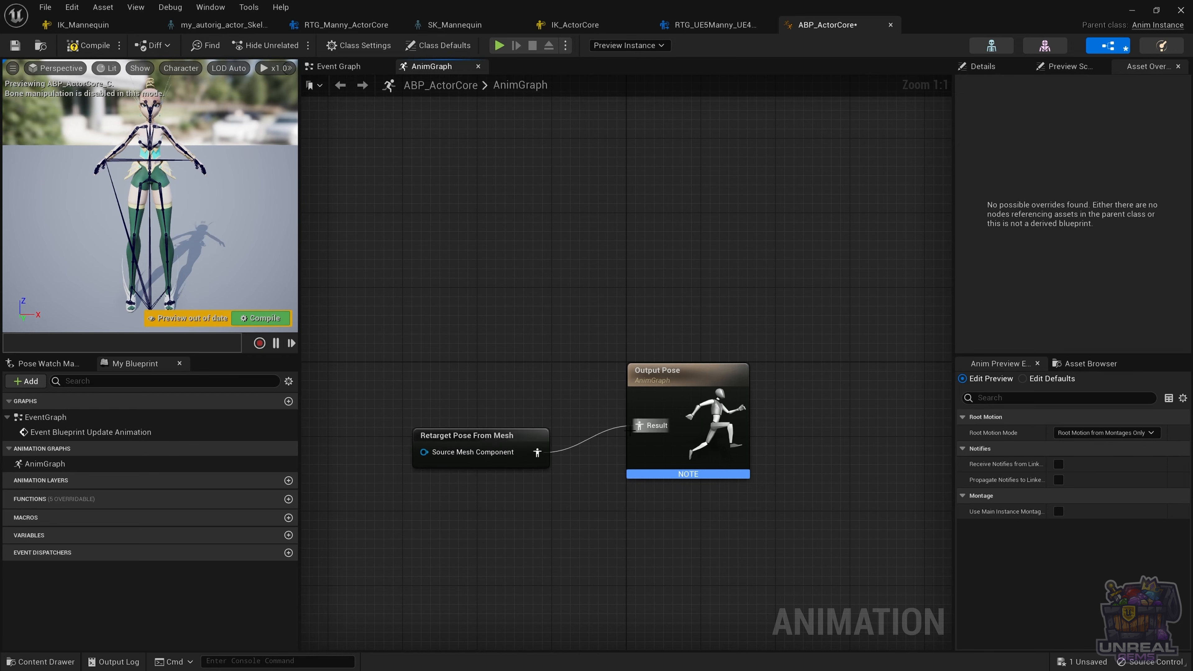
drag(483, 440, 473, 412)
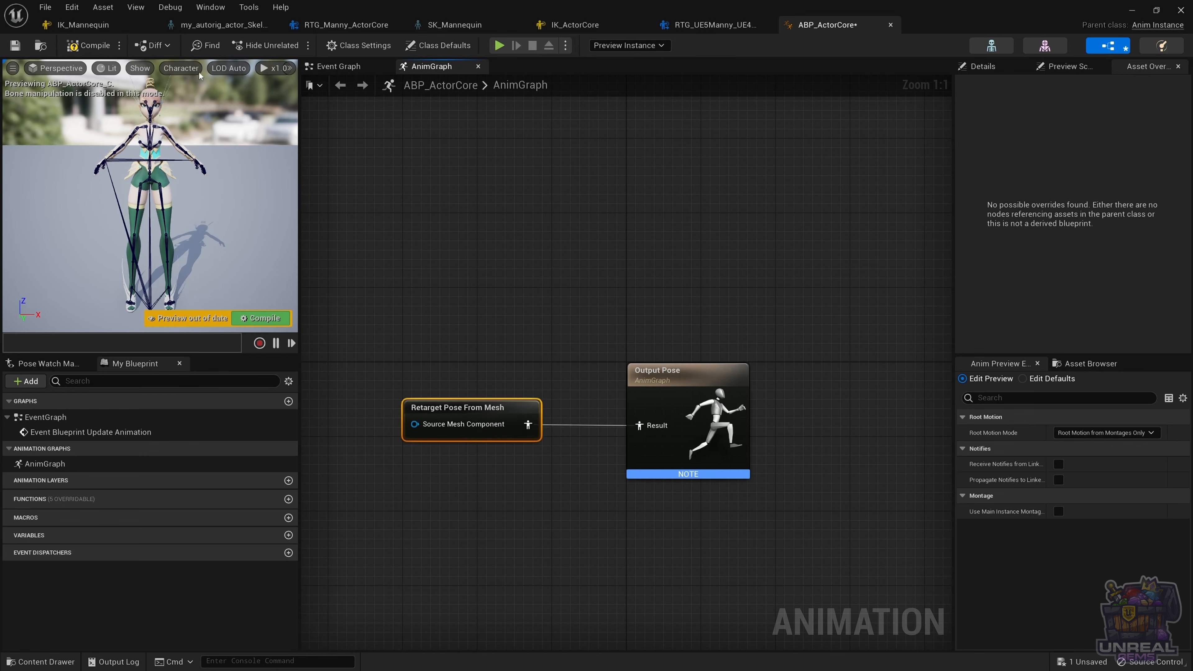
click(81, 46)
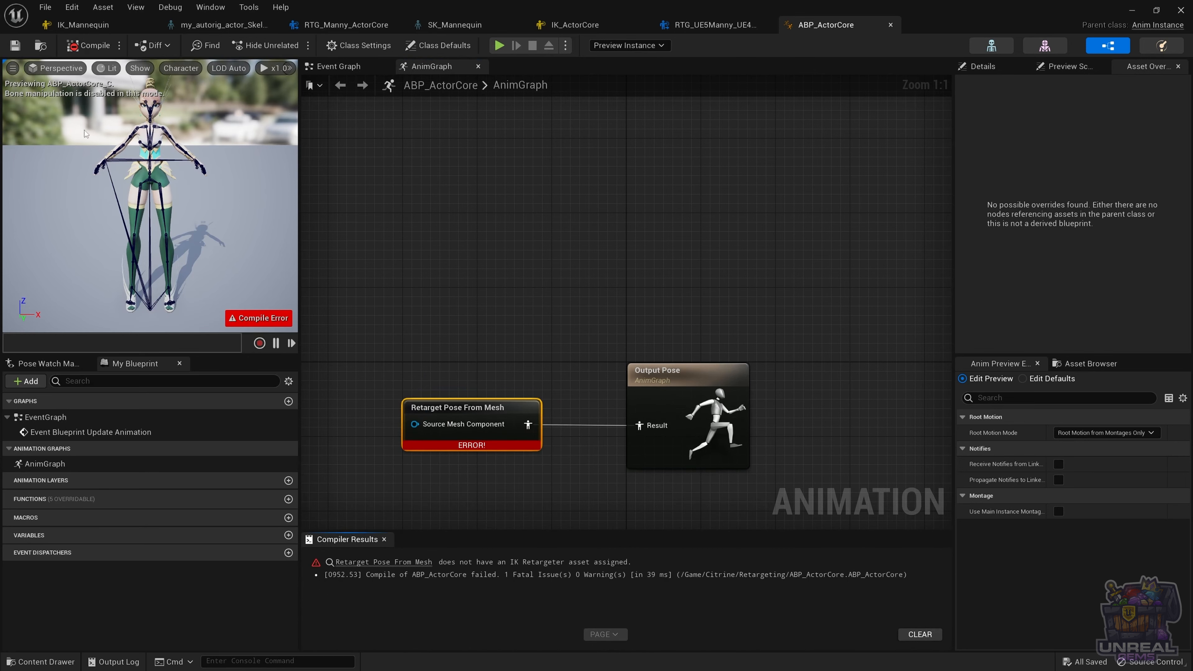
Assign RTG_Manny_ActorCore as the retarget node's IKRetargeter Asset, and compile and save the animation blueprint.
click(983, 66)
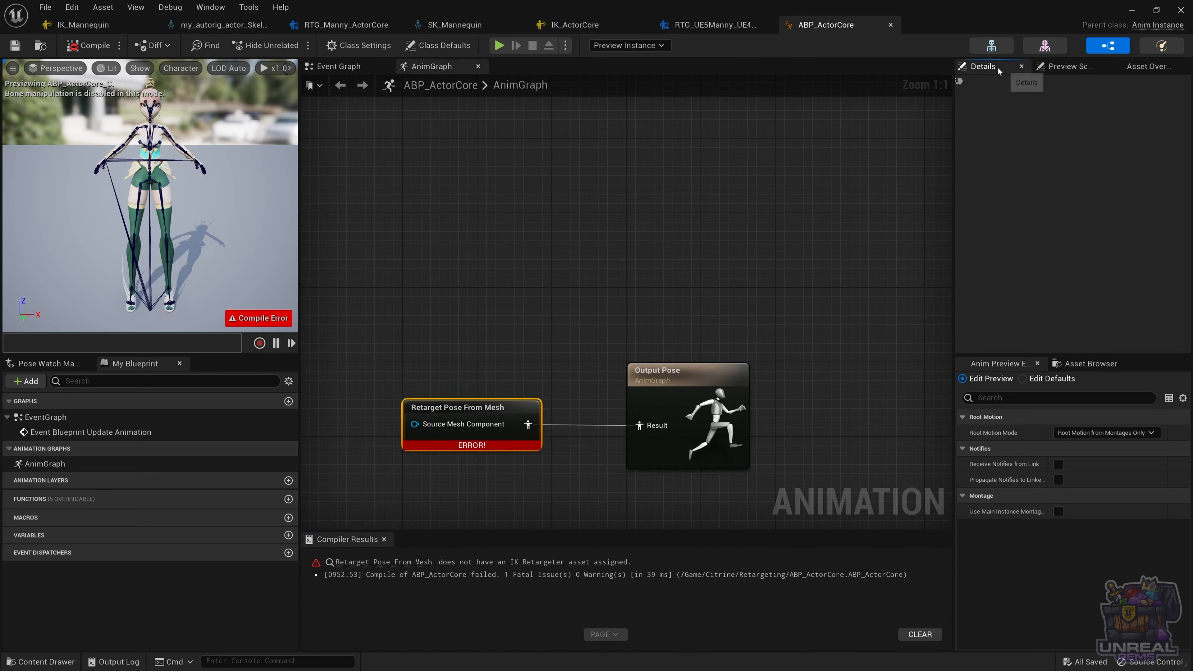
click(1101, 137)
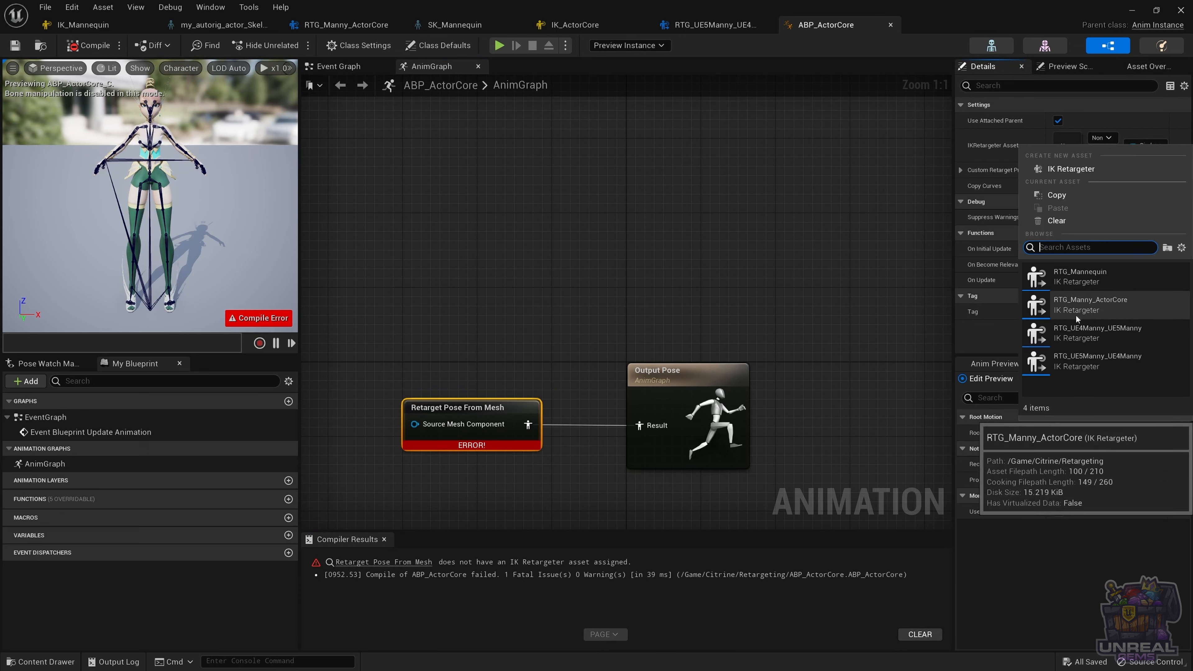
click(1095, 310)
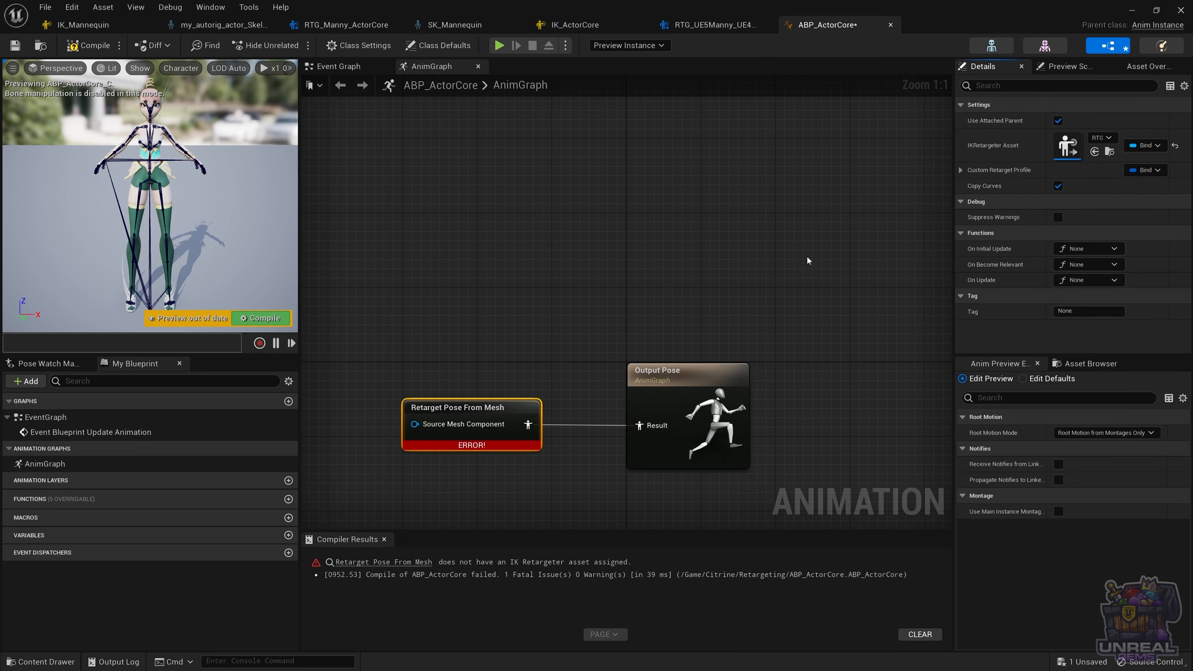
click(88, 45)
click(15, 46)
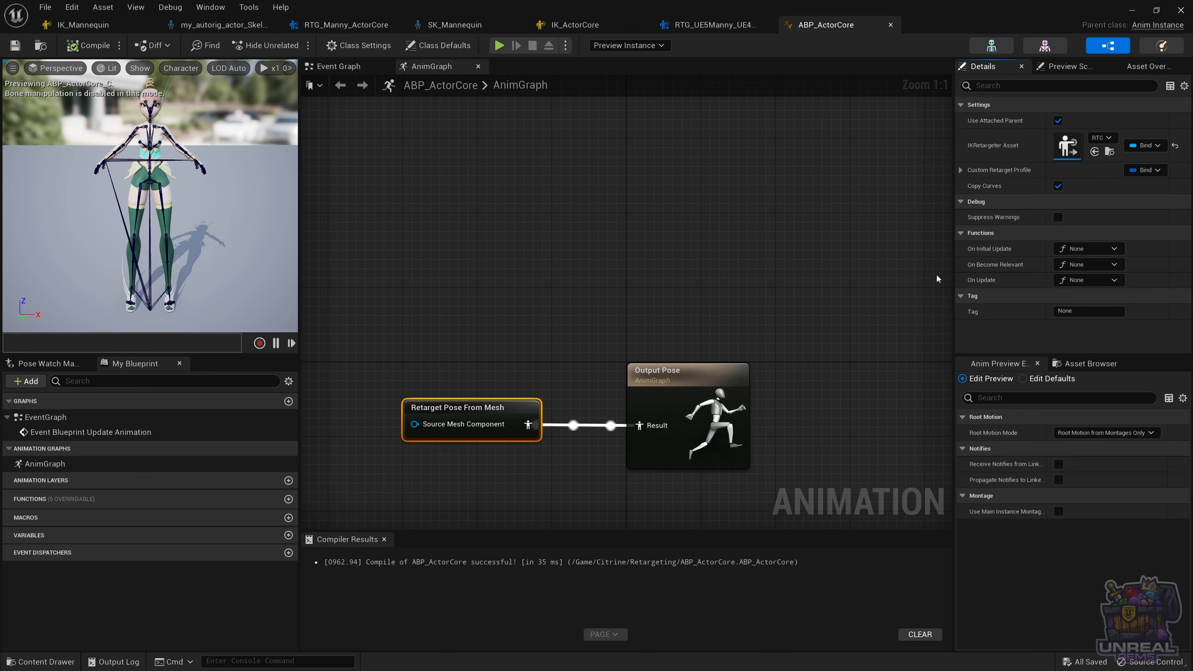
Open the BP_ActorCore blueprint and add a Skeletal Mesh component named Child.
mouse_move(1000, 120)
click(53, 666)
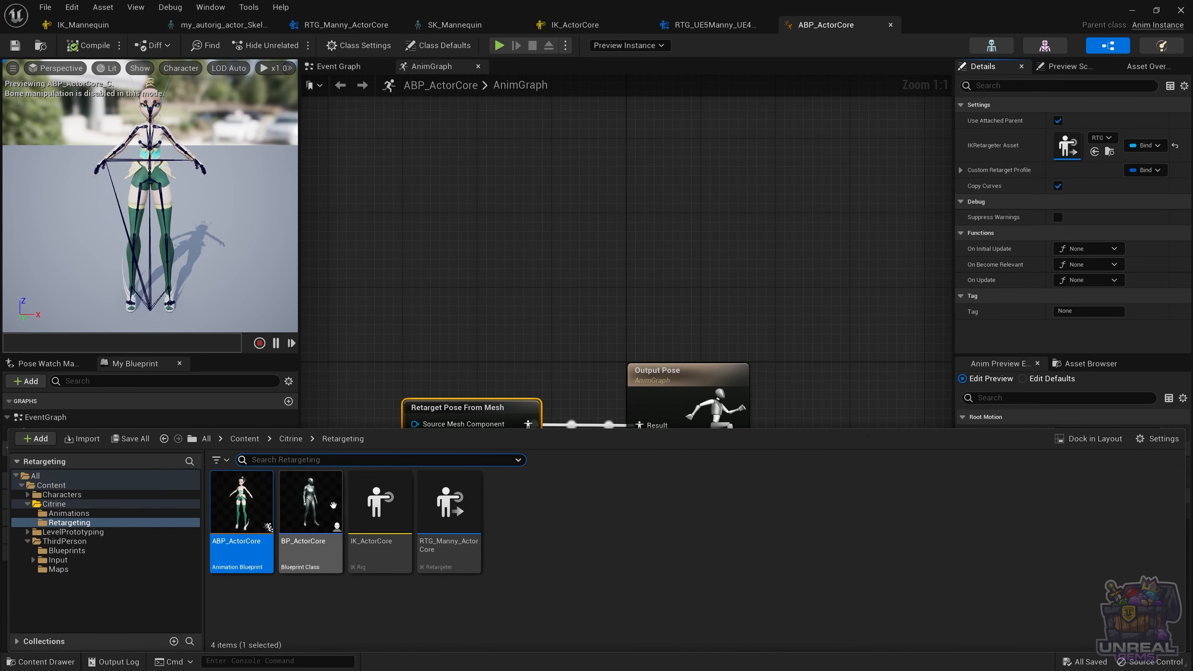
double_click(314, 500)
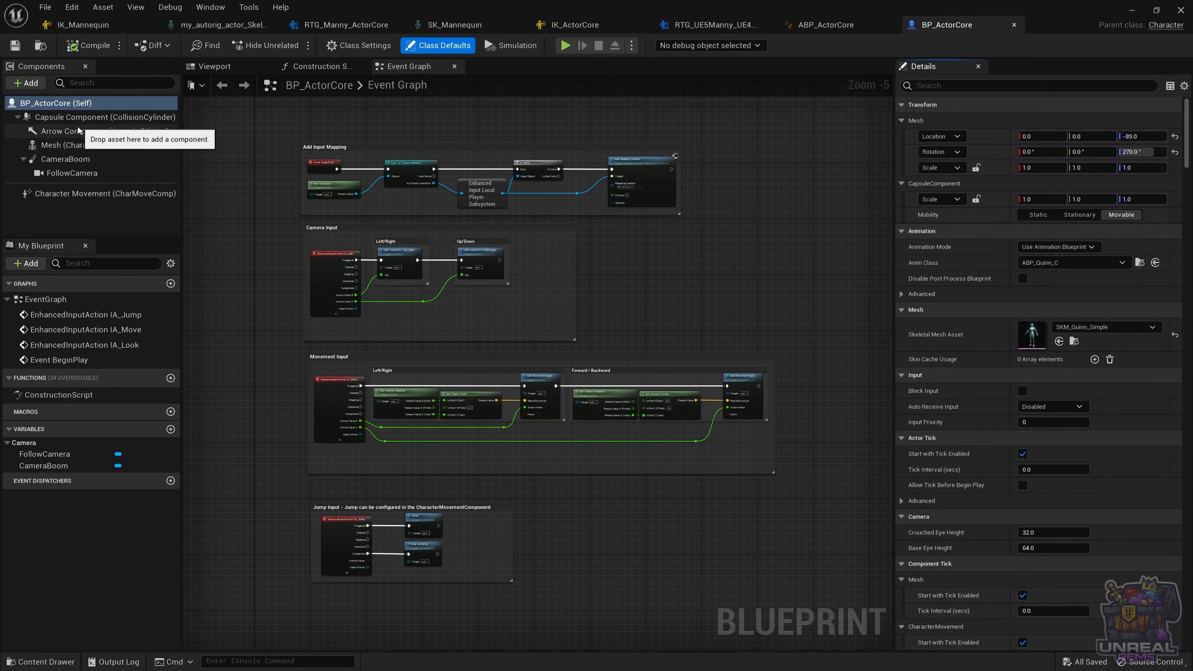
click(29, 84)
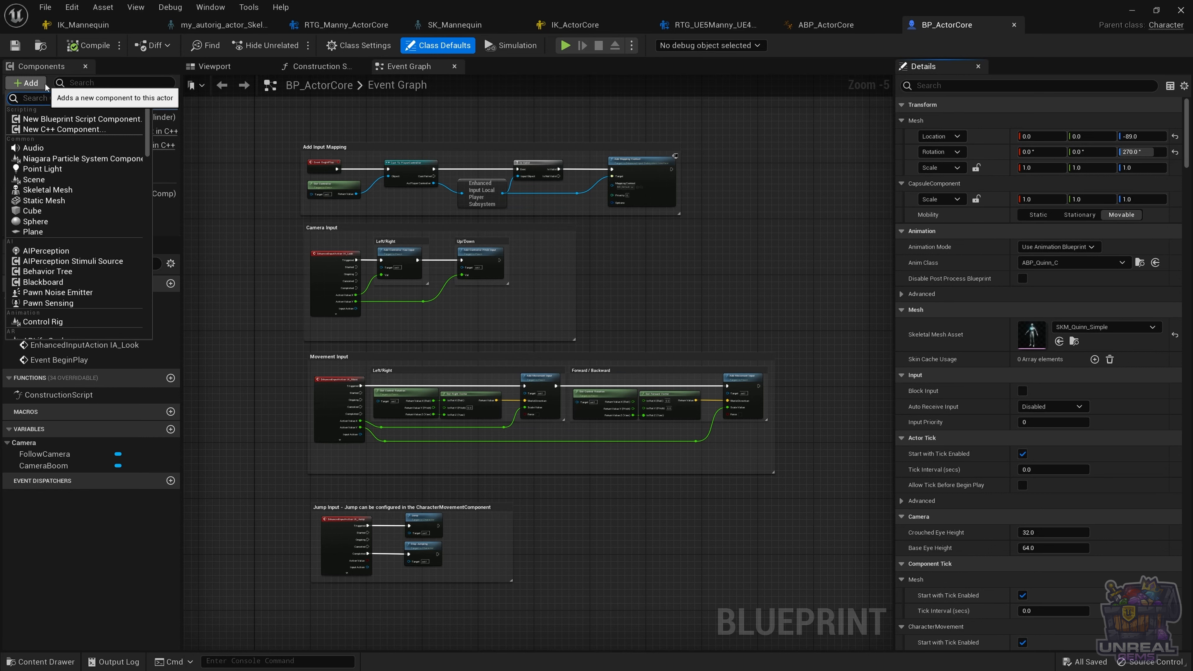
click(48, 190)
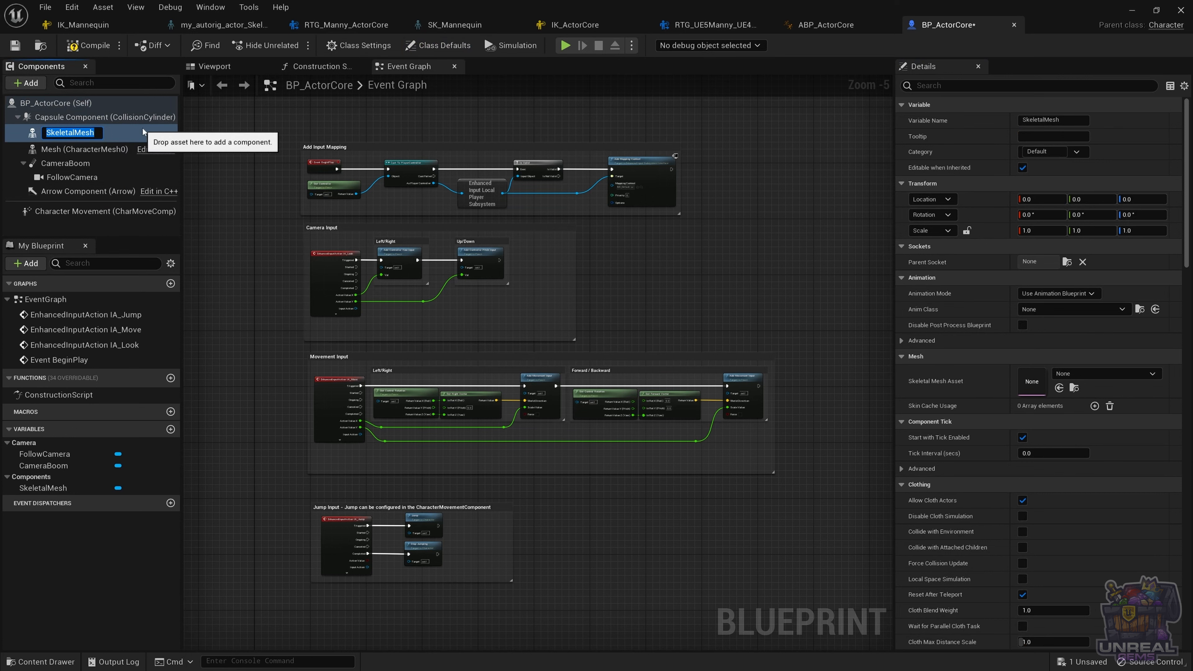
key(BackSpace)
text(Child)
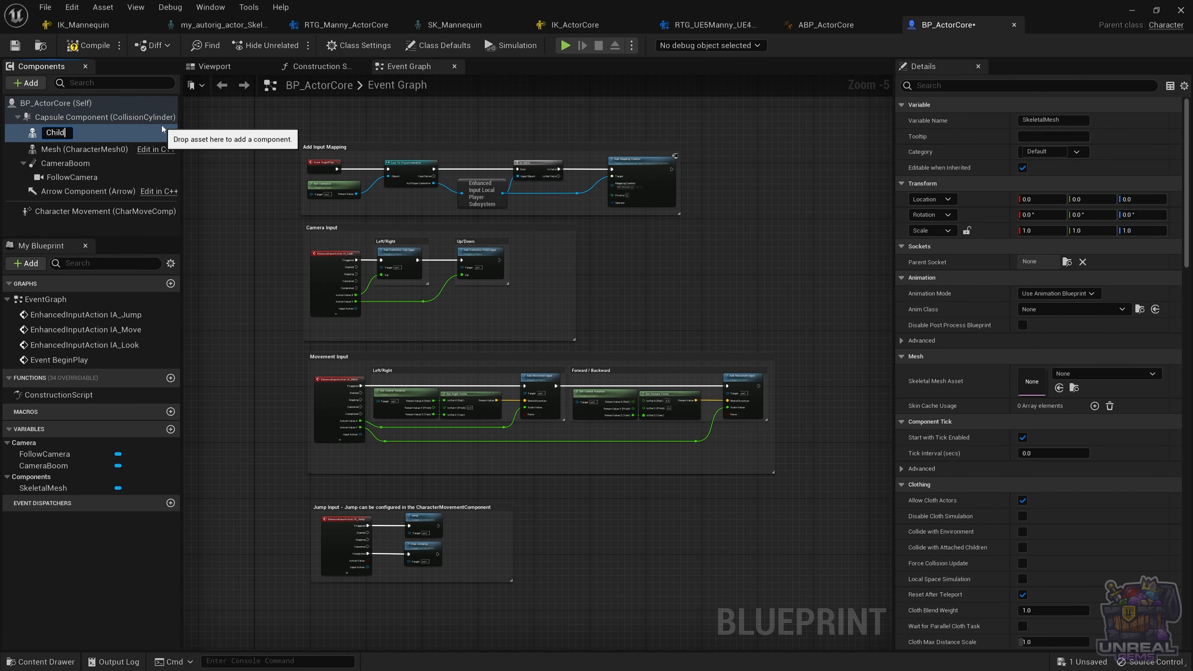
key(Return)
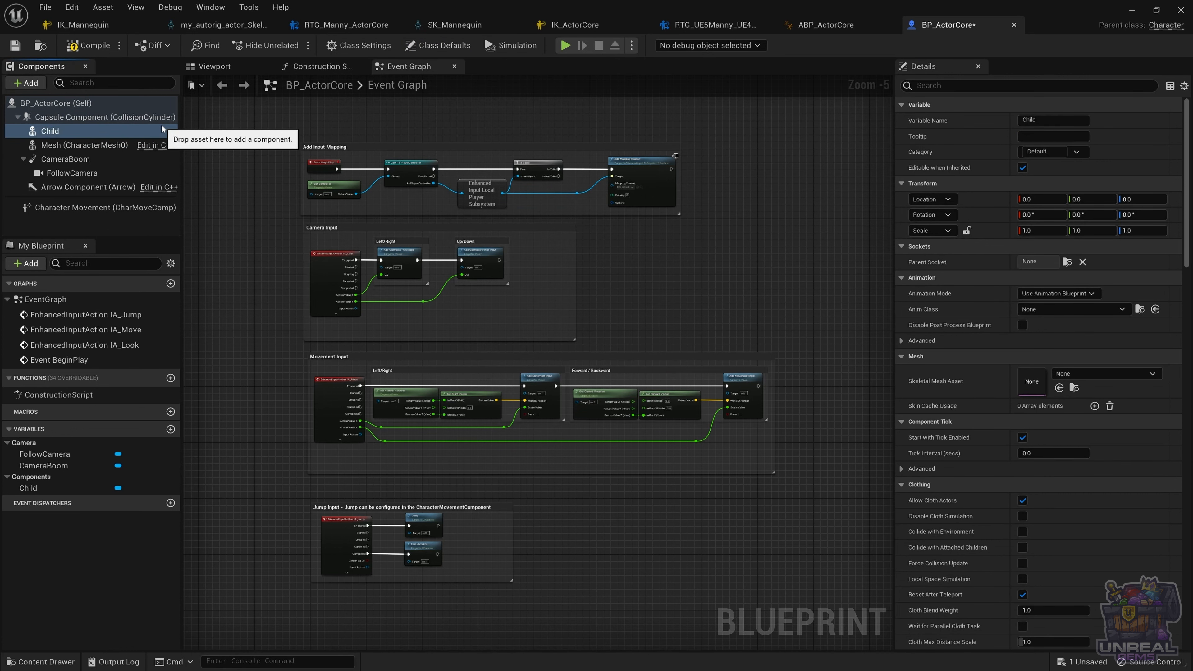
Nest the Child component under the Mesh (CharacterMesh0) component and show the character in the blueprint's 3D preview.
click(53, 130)
drag(52, 130, 79, 145)
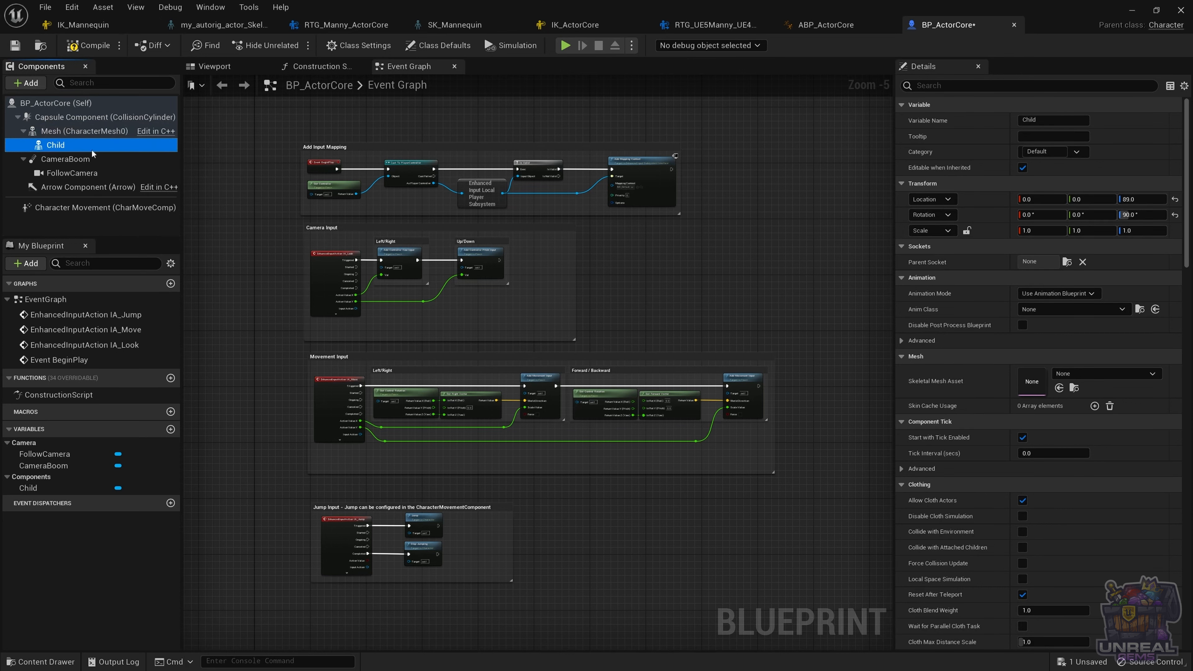
click(215, 66)
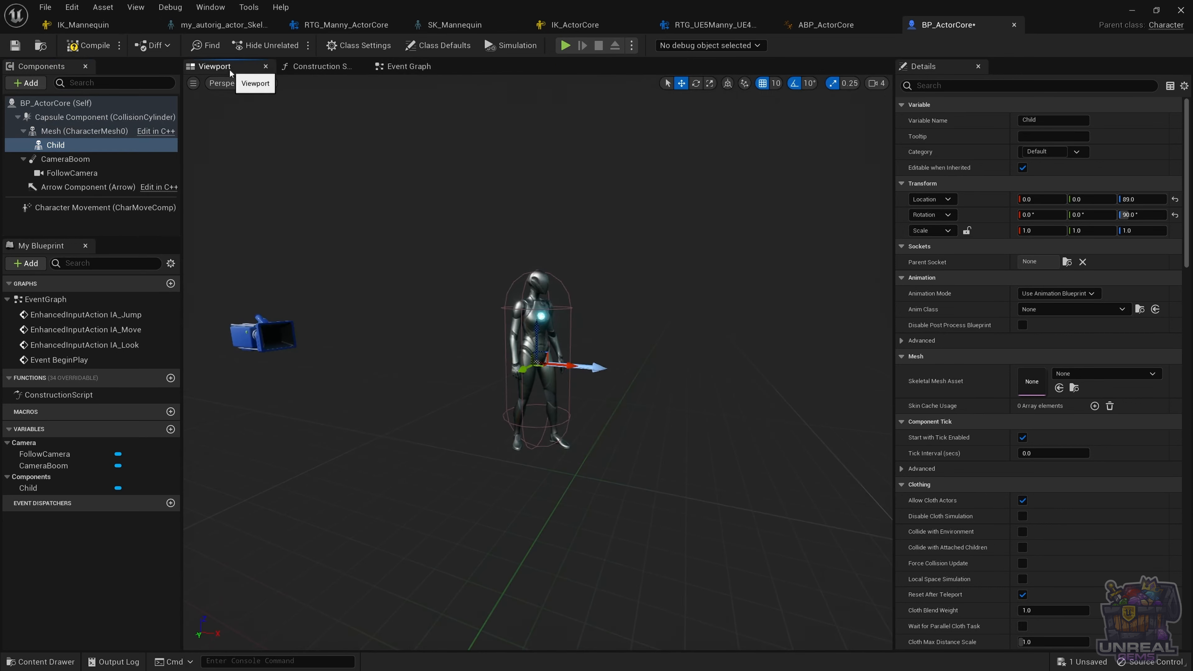
Assign my_autorig_actor as the Child component's skeletal mesh and ABP_ActorCore as its anim class.
click(75, 133)
click(64, 147)
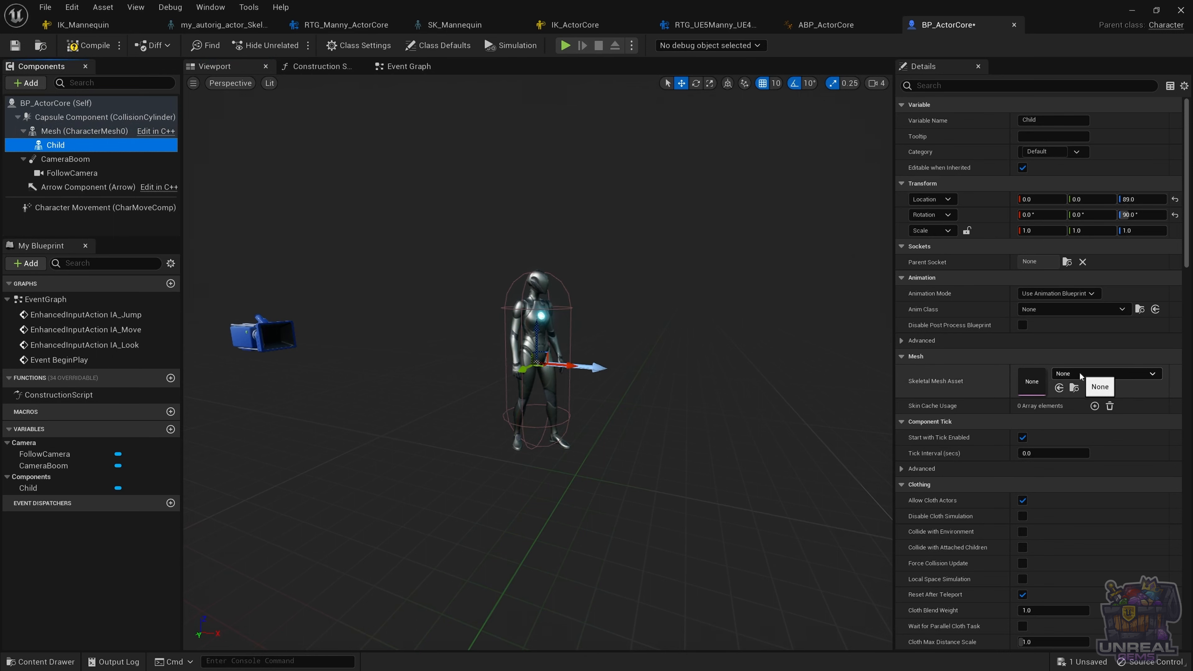
click(1106, 374)
click(1111, 491)
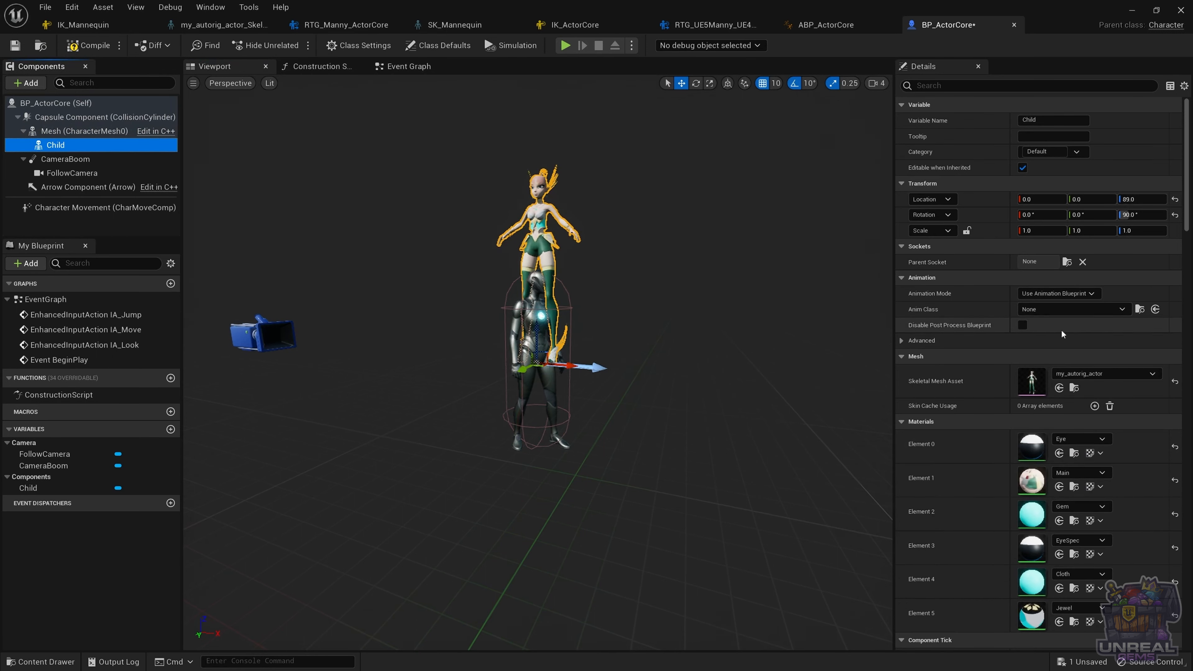
click(1052, 313)
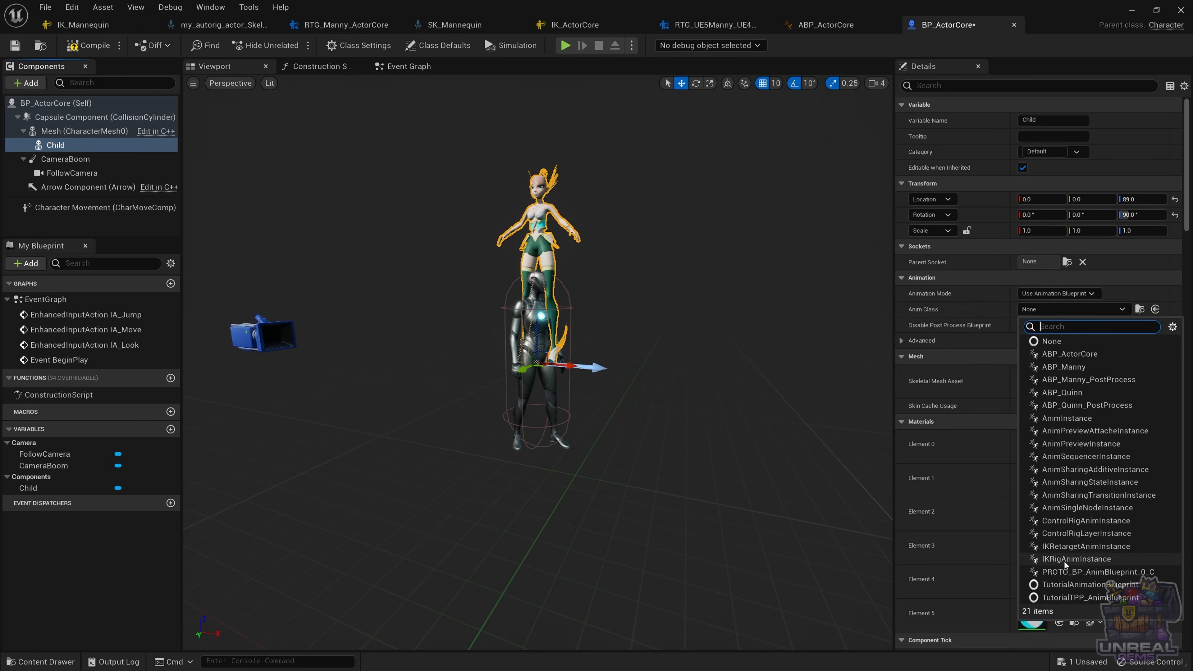
click(1076, 357)
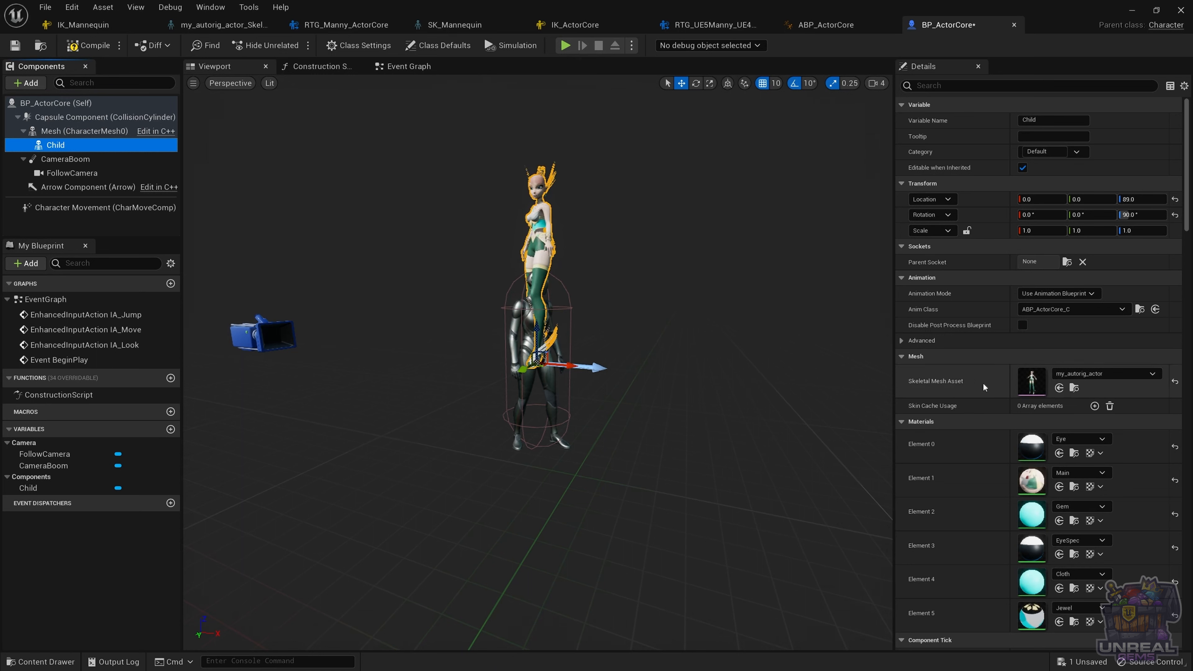
Align the Child component with its parent mesh by resetting its rotation and setting its Z location to 0.
click(517, 324)
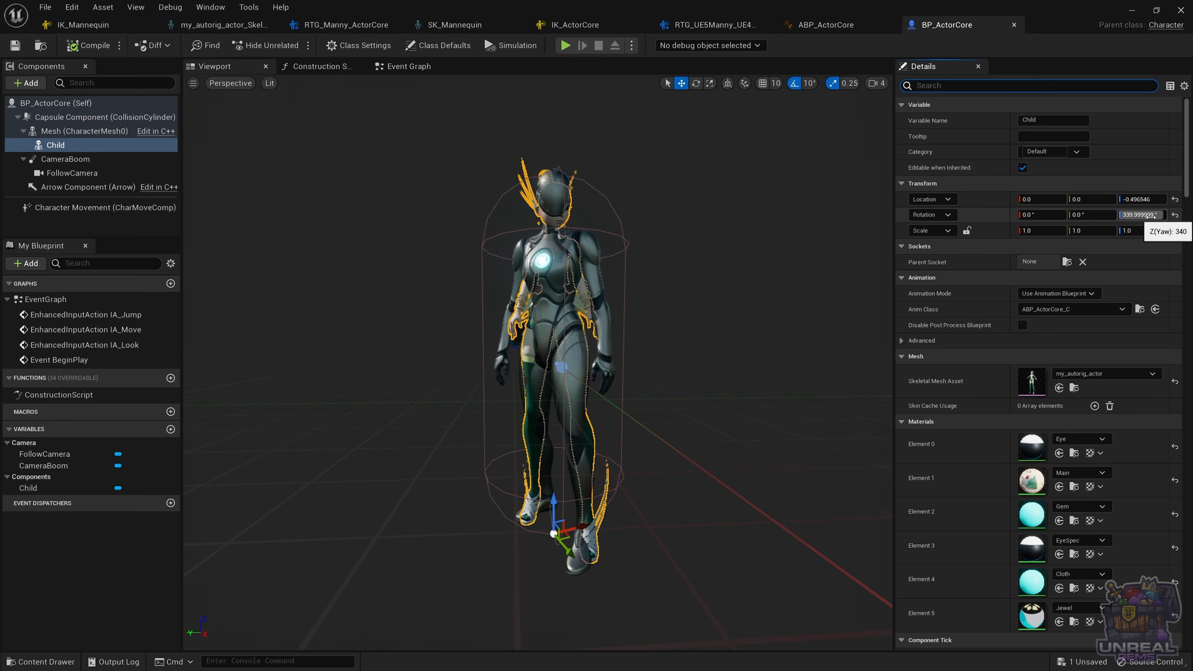
click(1142, 214)
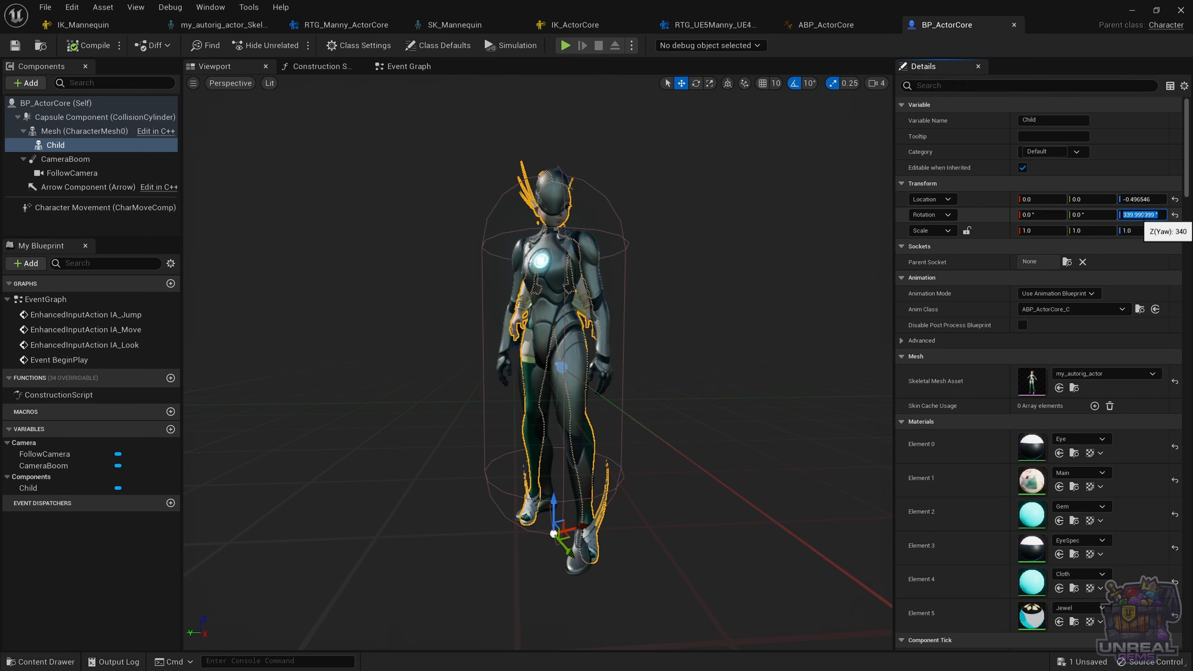
click(1176, 215)
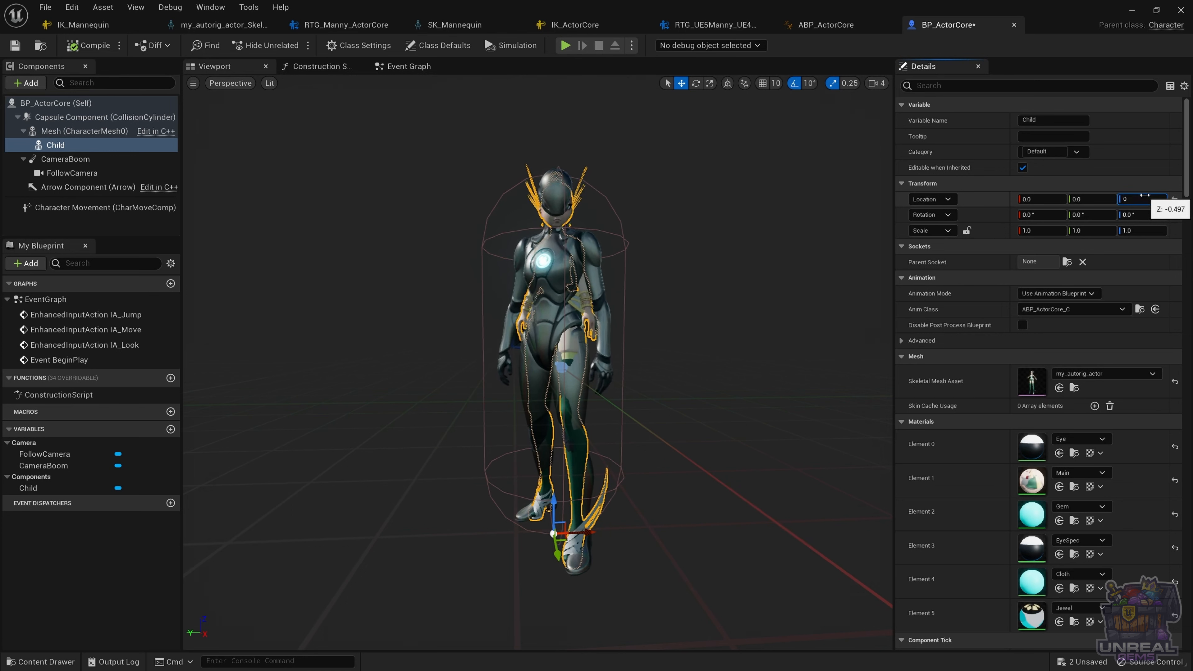
key(Return)
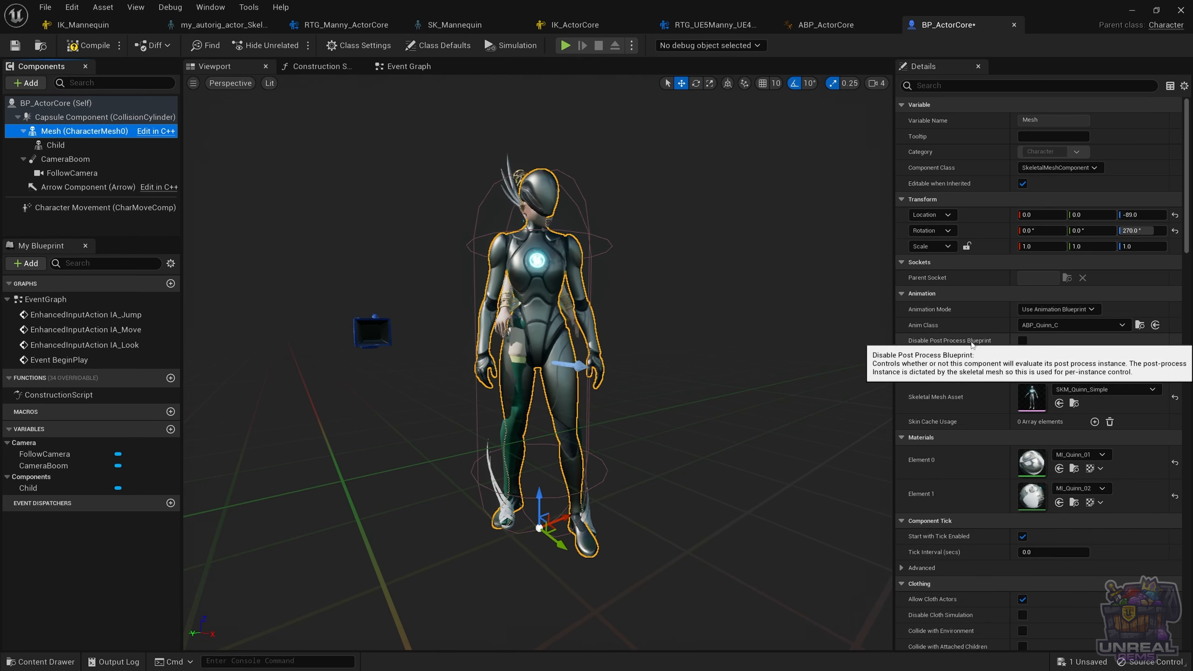
Enable Hidden in Game on the parent Mesh component and save the blueprint.
scroll(968, 376, down, 6)
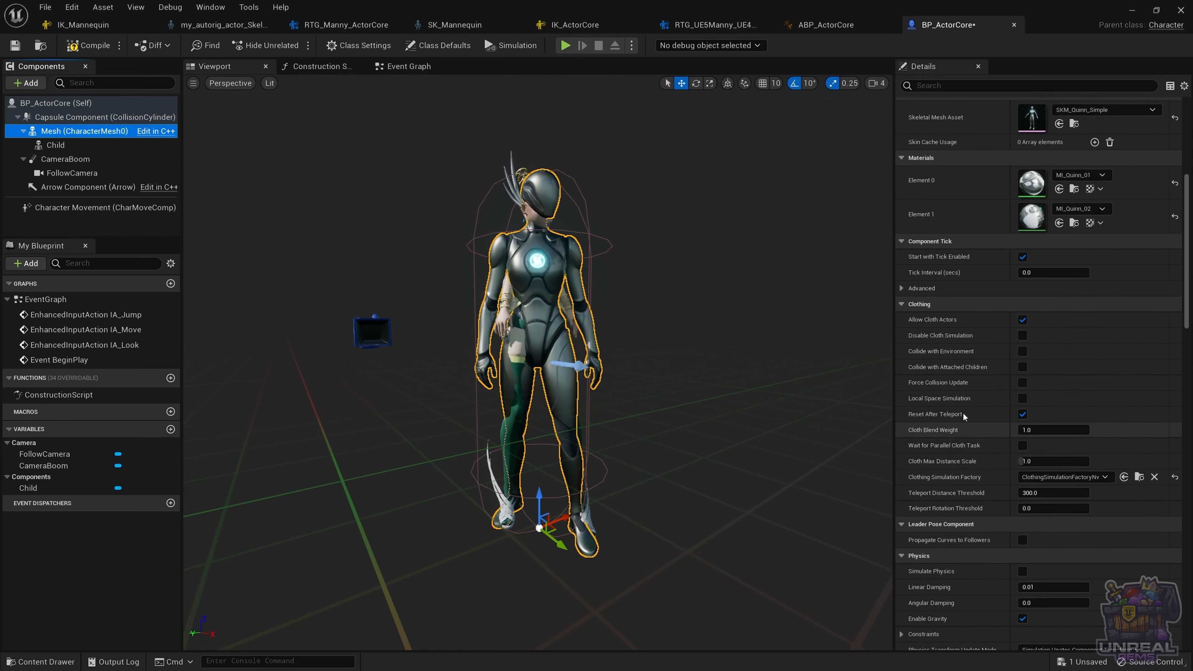
scroll(967, 202, up, 6)
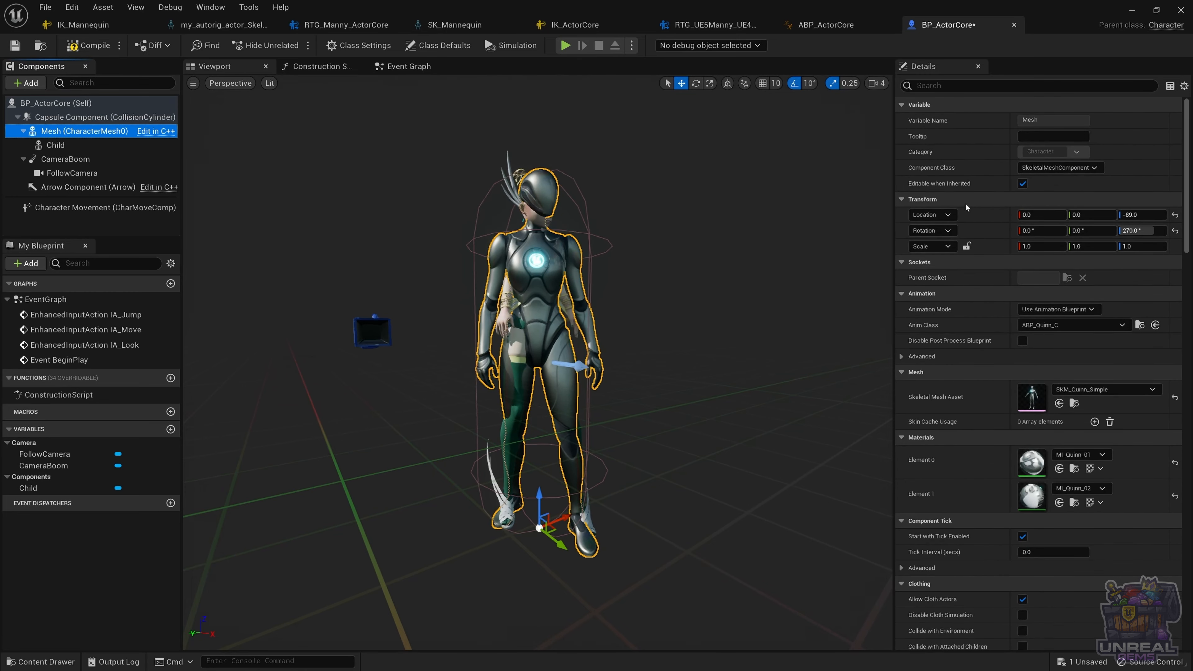
click(967, 85)
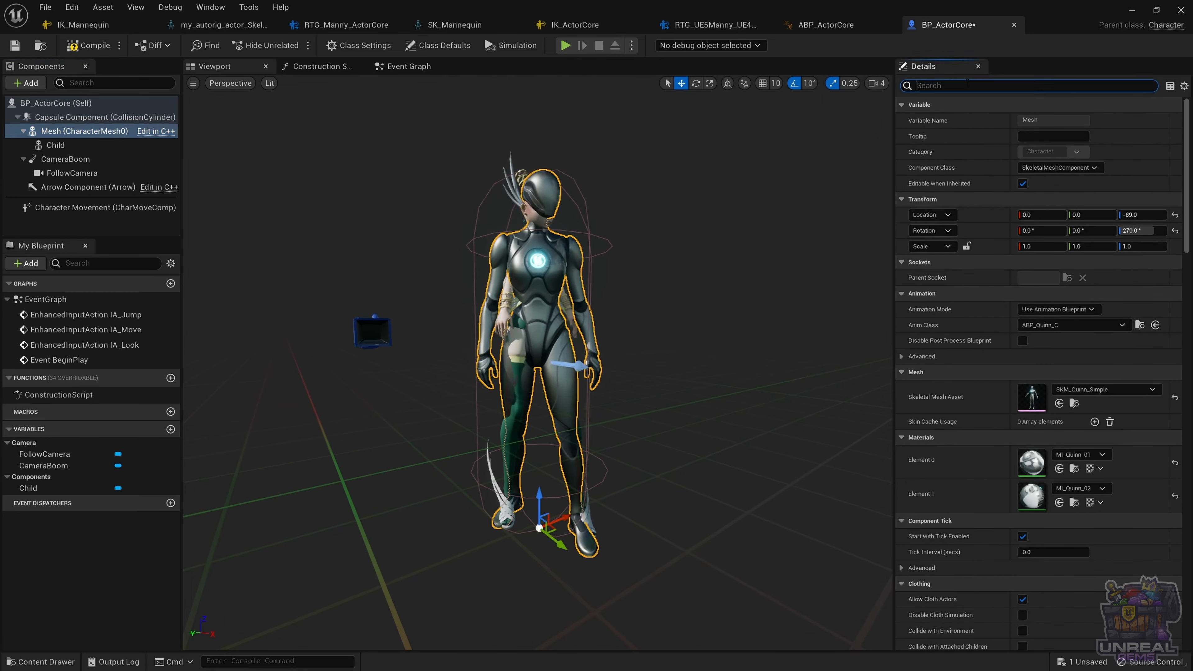
text(hid)
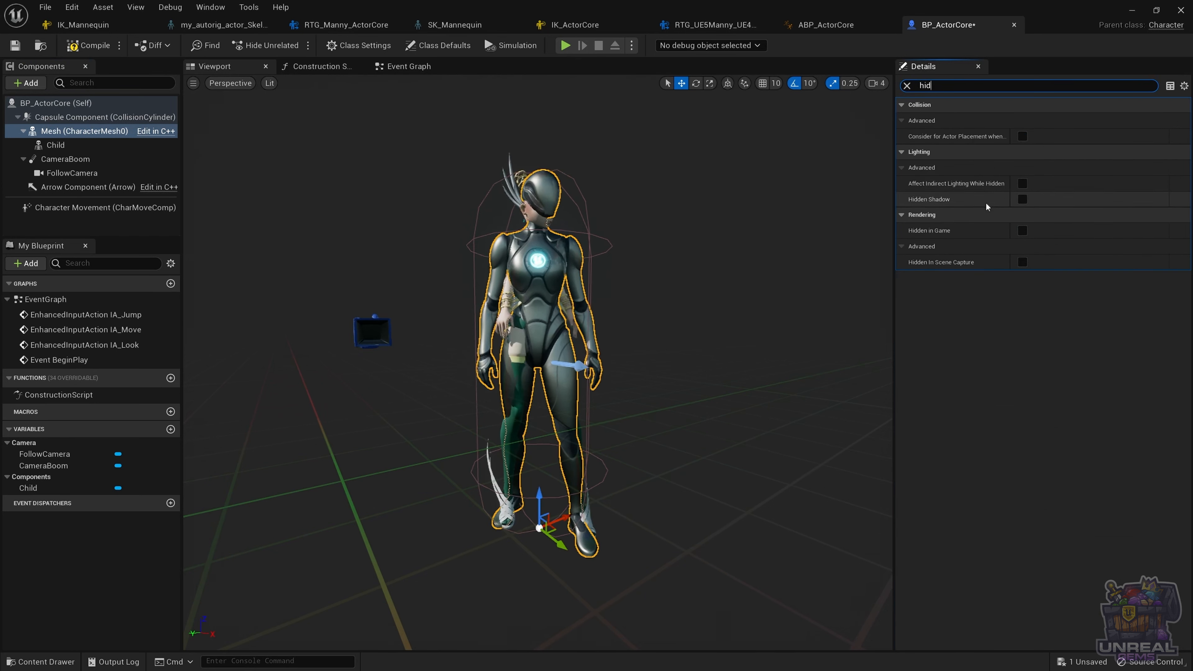
click(1023, 231)
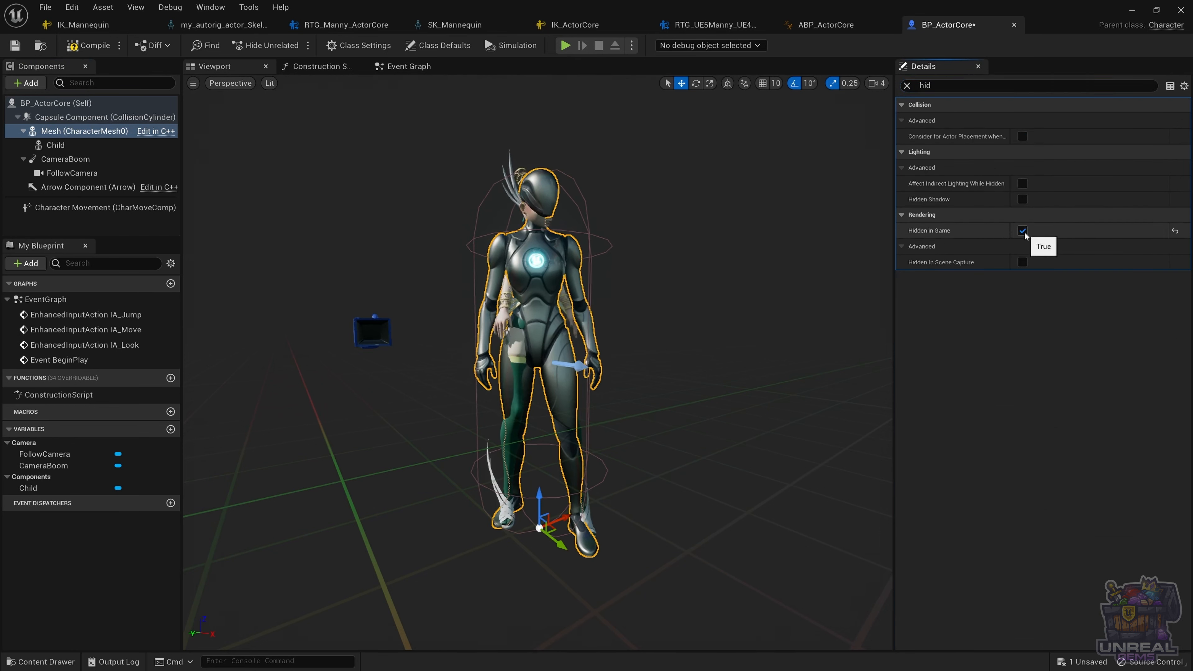
key(ctrl+s)
Set the parent Mesh's Visibility Based Anim Tick Option to Always Tick Pose and Refresh Bones, and compile and save the blueprint.
click(954, 85)
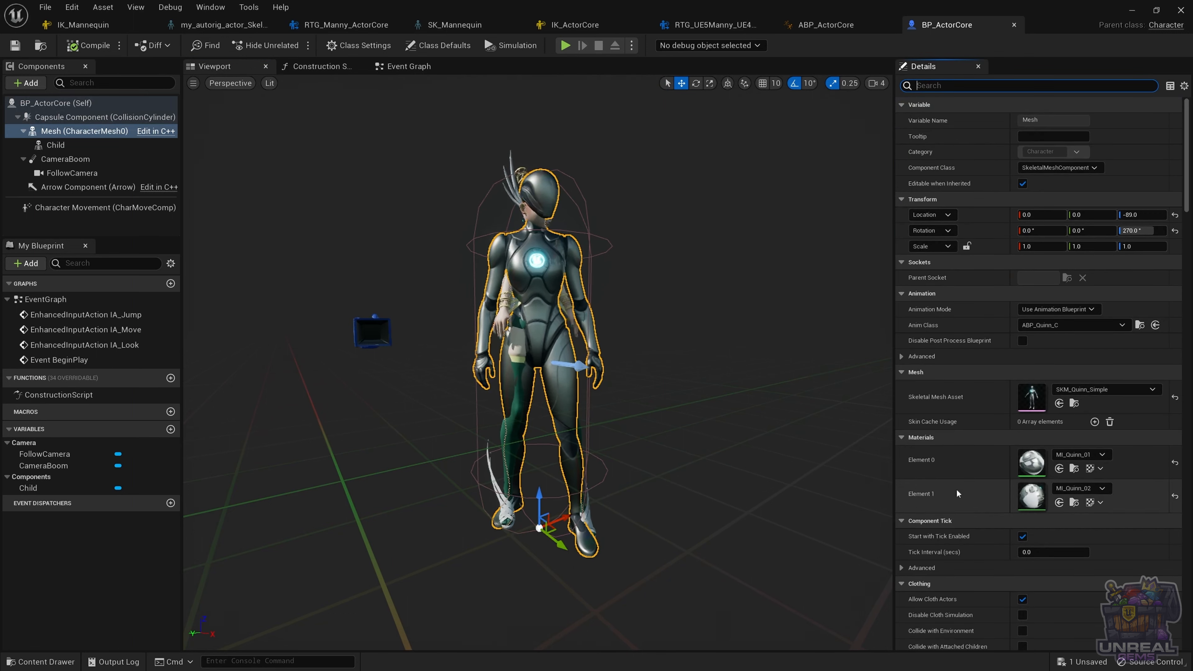
scroll(978, 508, down, 2)
scroll(963, 522, down, 2)
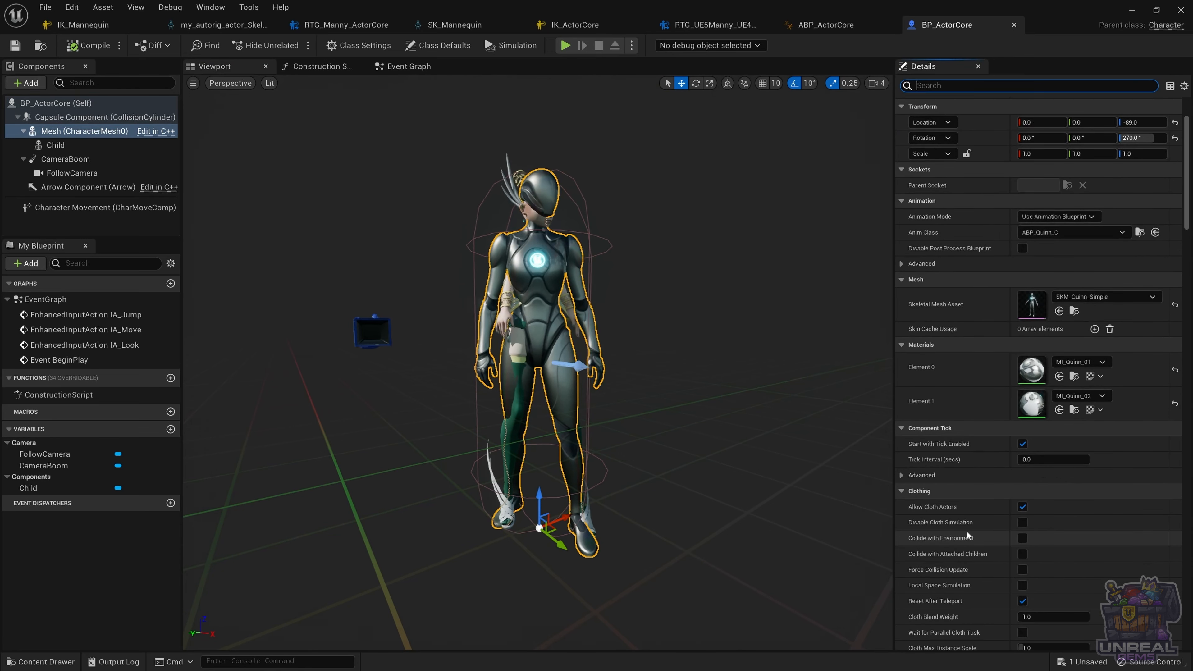
scroll(983, 368, up, 4)
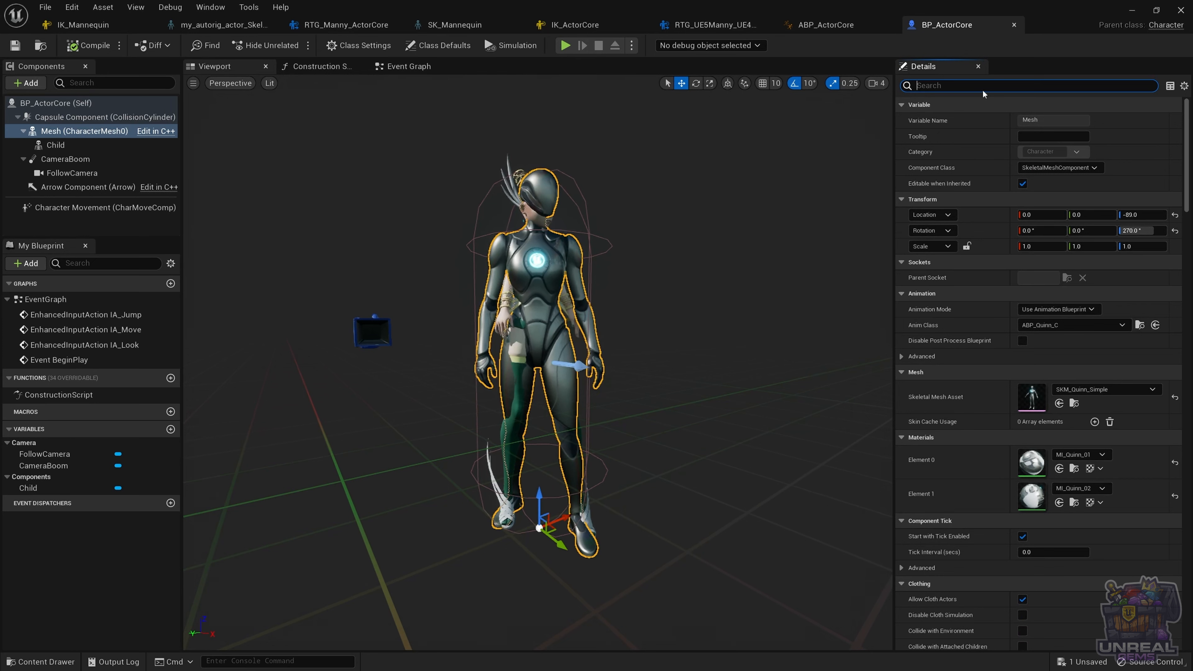
text(tick)
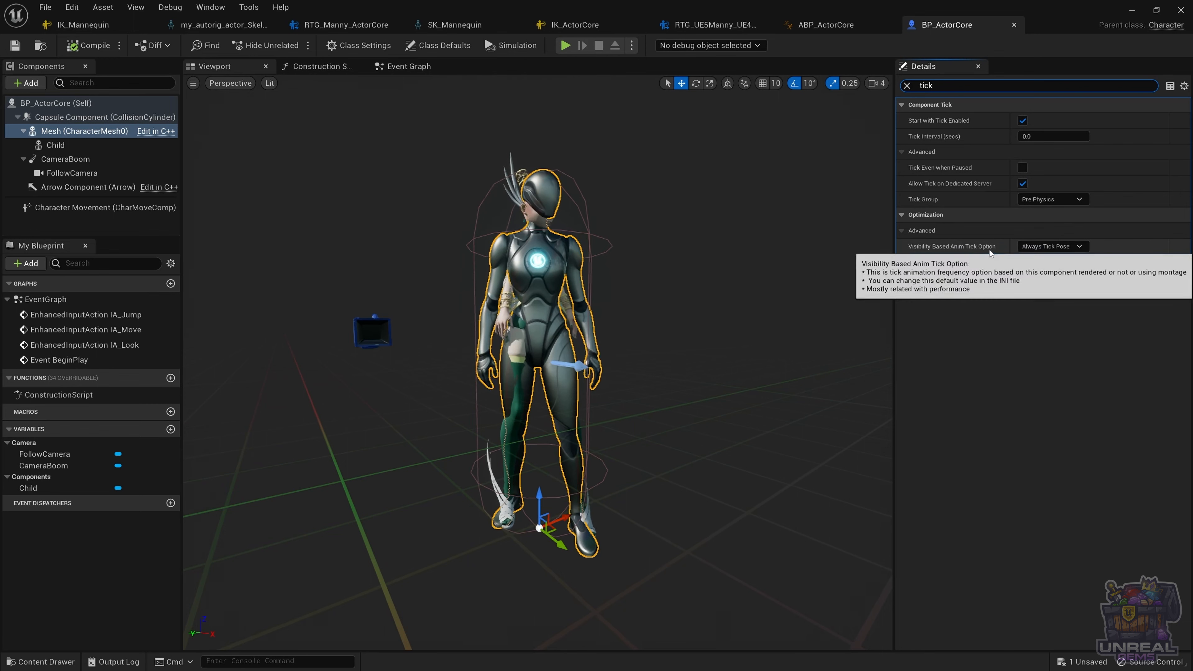
click(1060, 250)
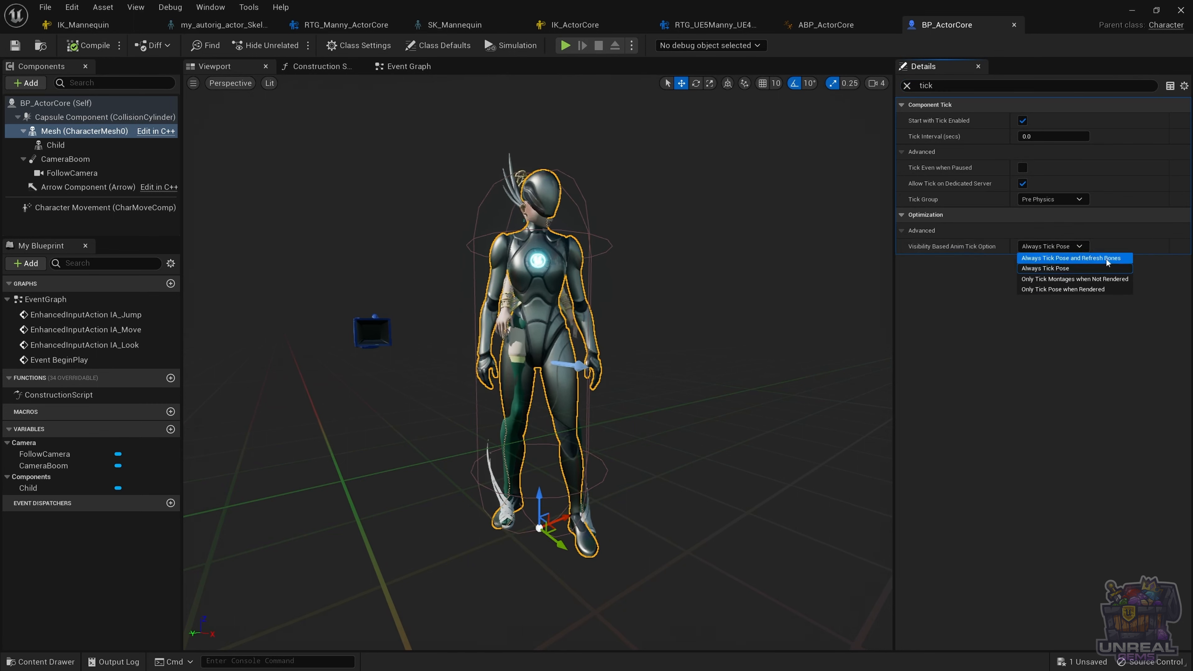
click(1090, 258)
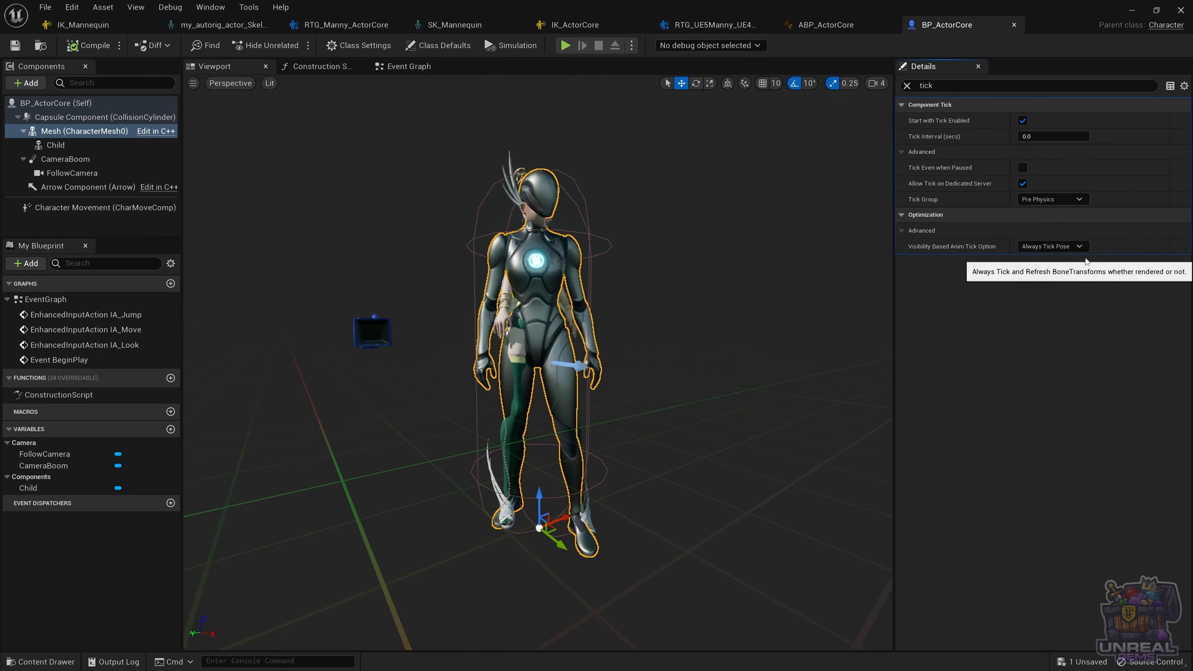
click(88, 45)
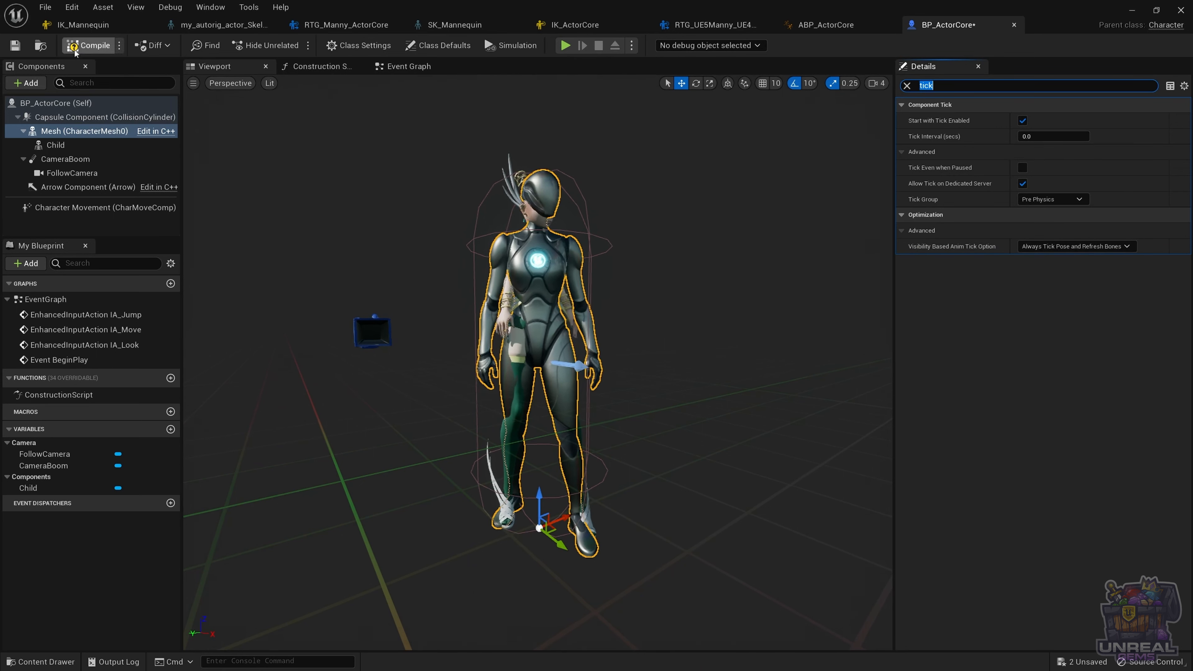
click(16, 46)
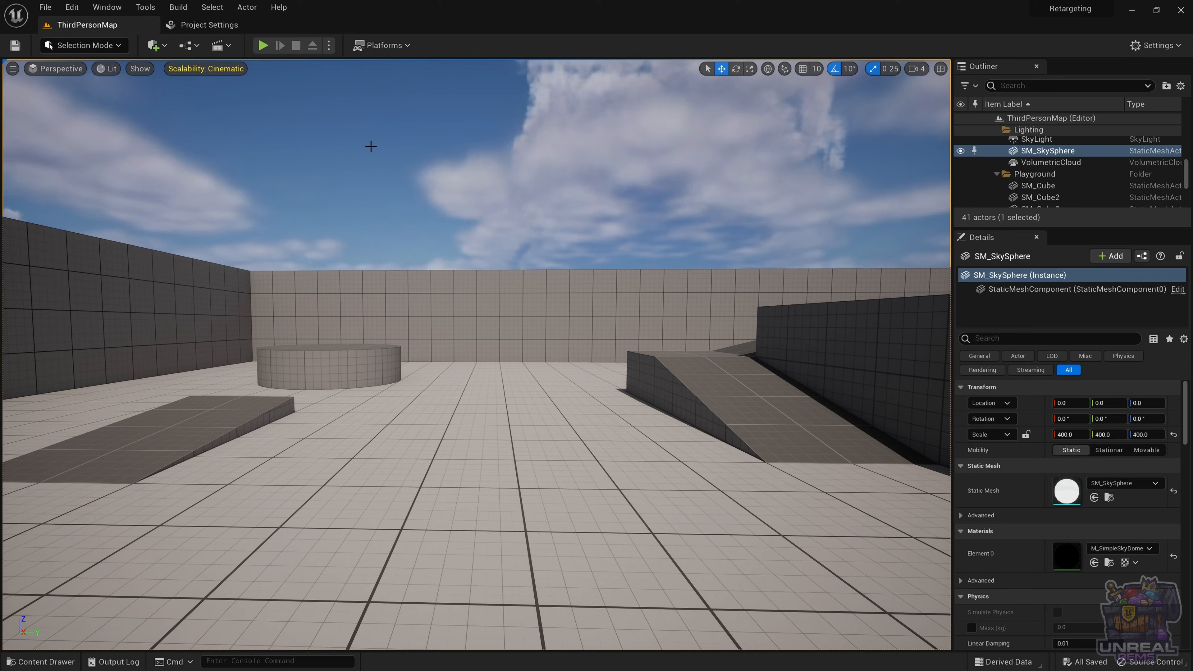
Set the Default Pawn Class in ThirdPersonMap's World Settings to BP_ActorCore.
click(104, 8)
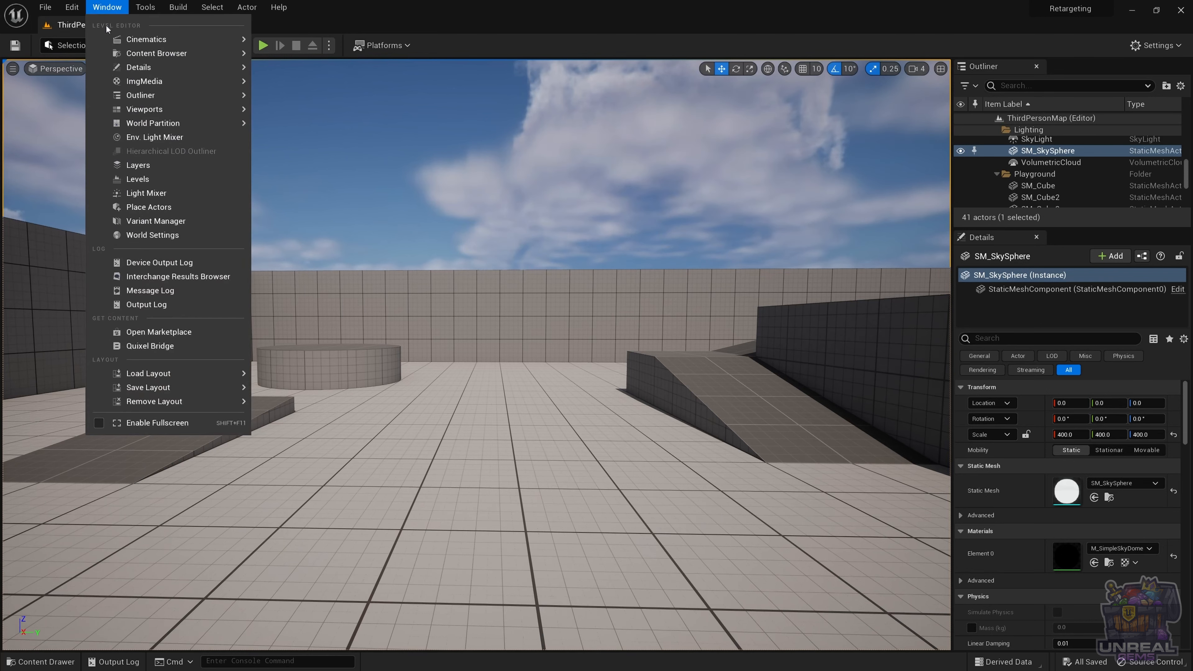
click(169, 235)
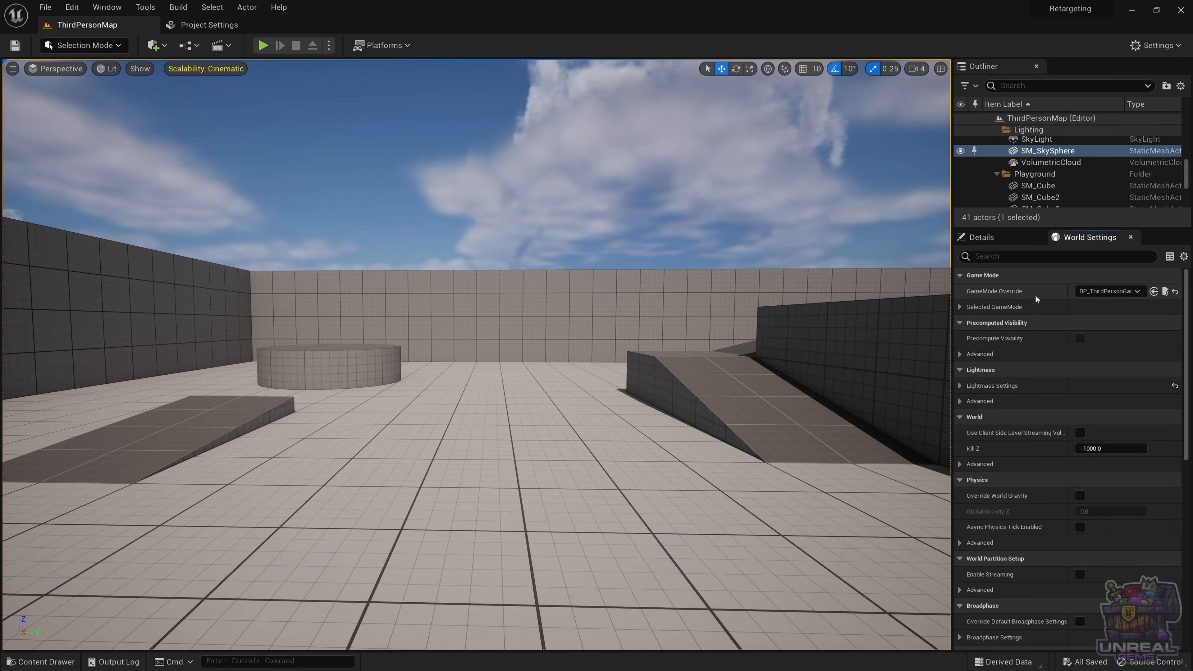
click(961, 308)
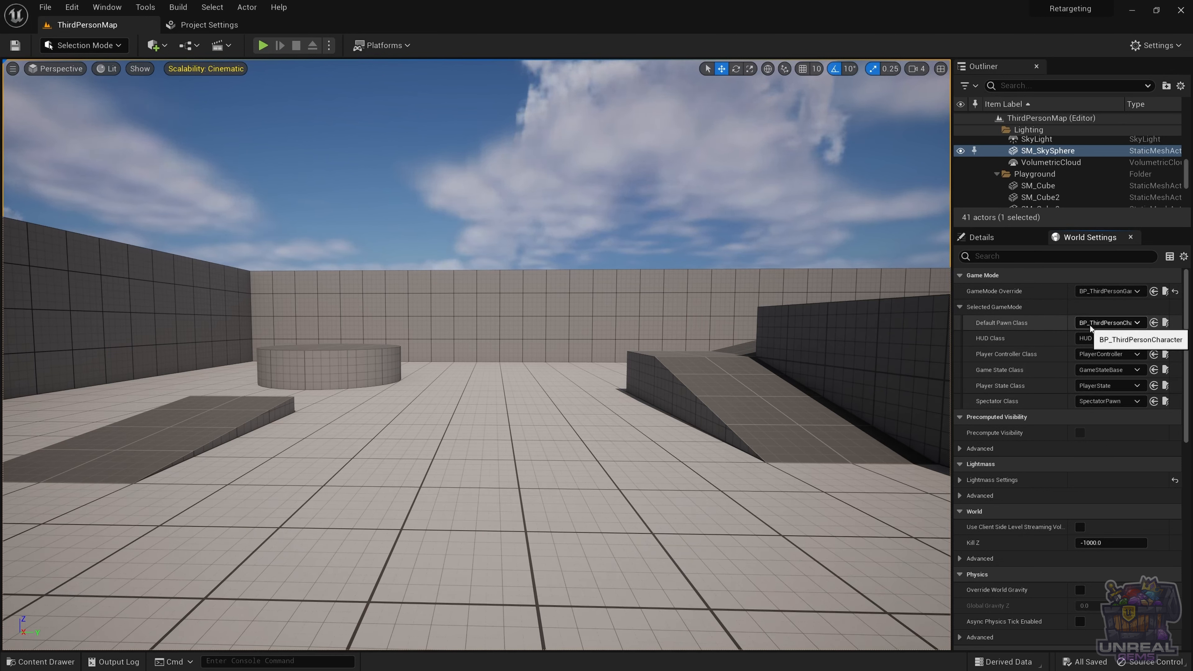
click(1118, 324)
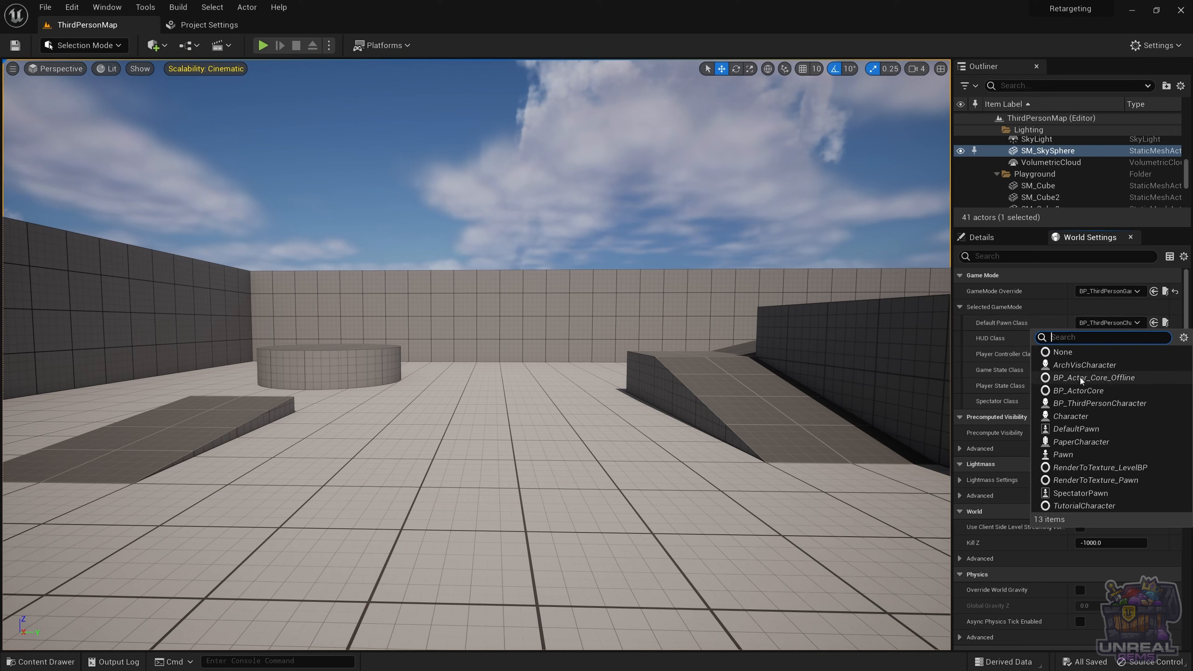
click(1076, 390)
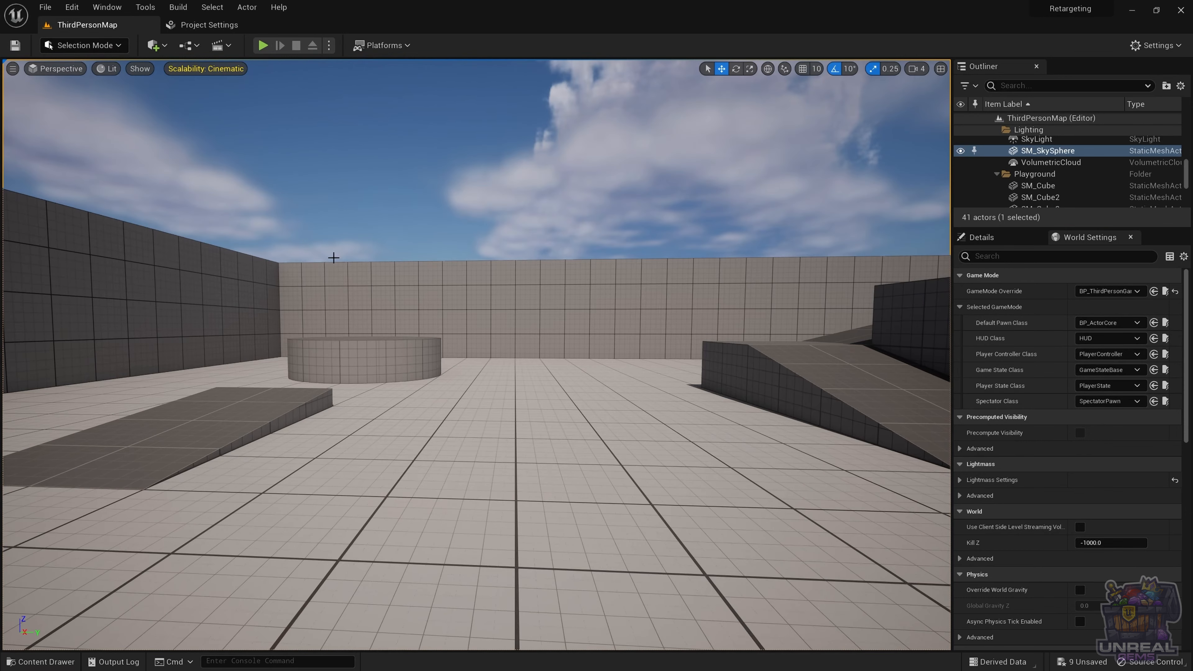
Play the level and run the character around to check its retargeted animations.
click(264, 45)
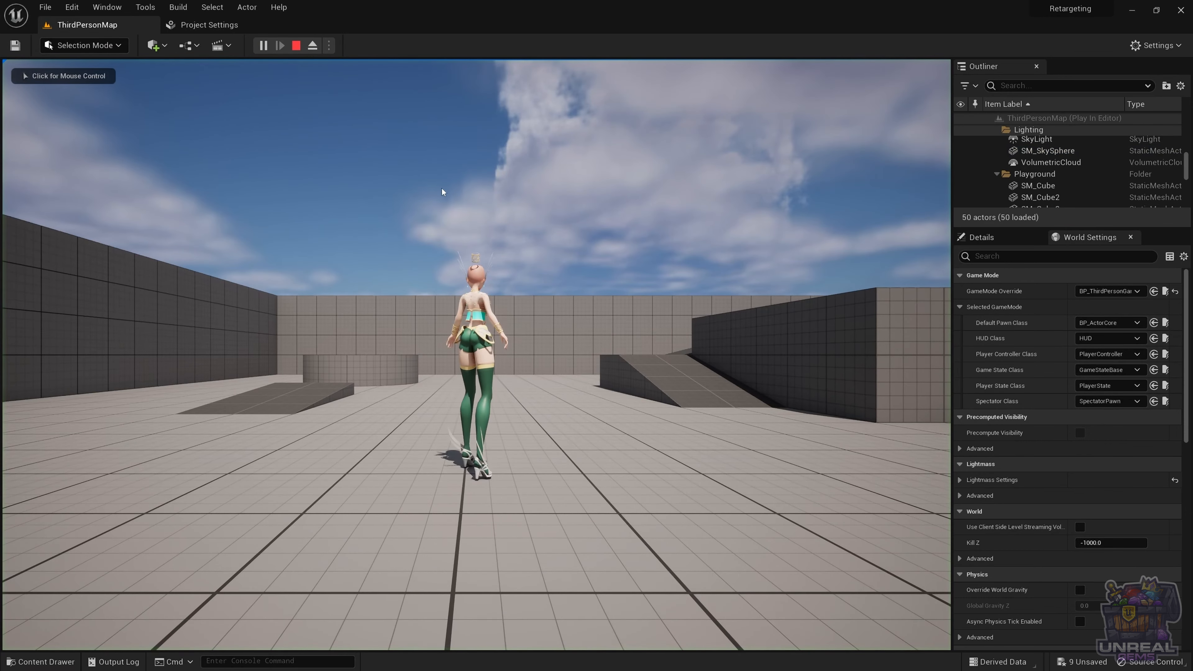
key(w)
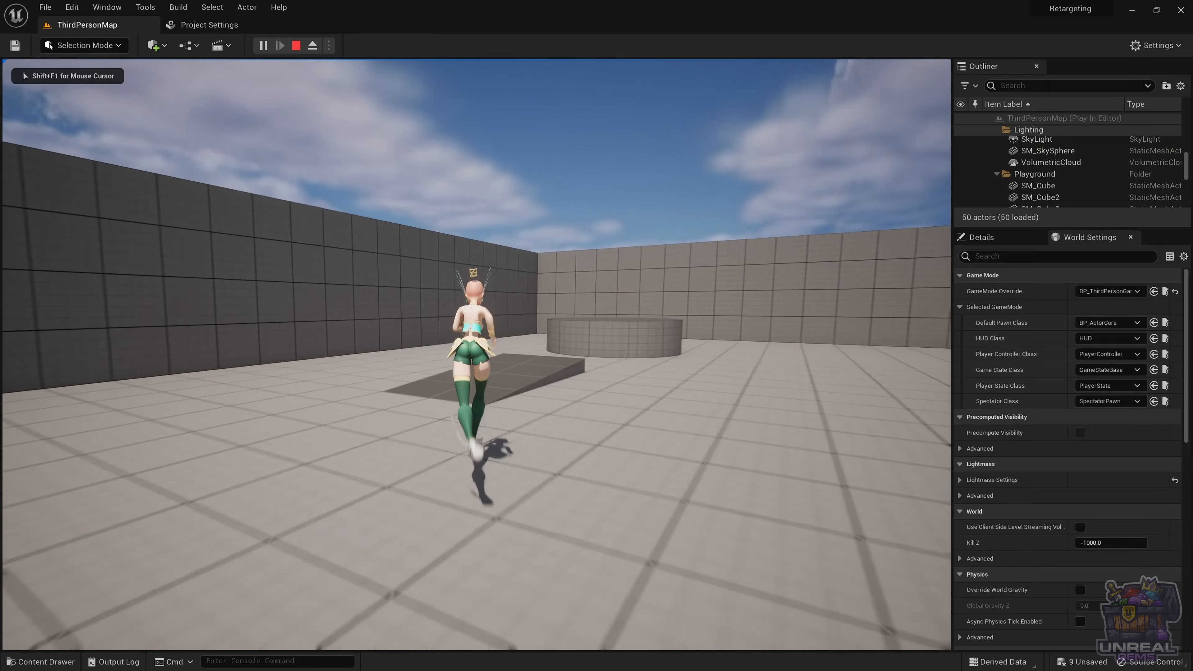
key(d)
key(w)
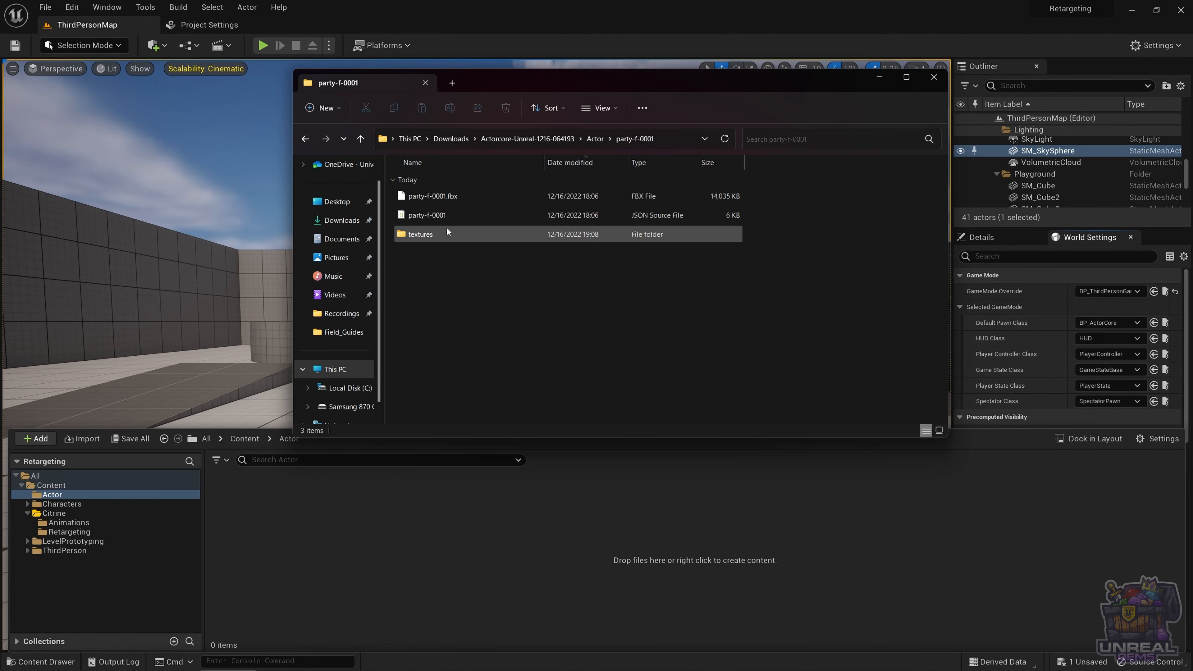
Import party-f-0001.fbx into the Actor folder using my_autorig_actor_Skeleton, with Import Morph Targets enabled.
drag(447, 195, 309, 588)
drag(287, 542, 274, 555)
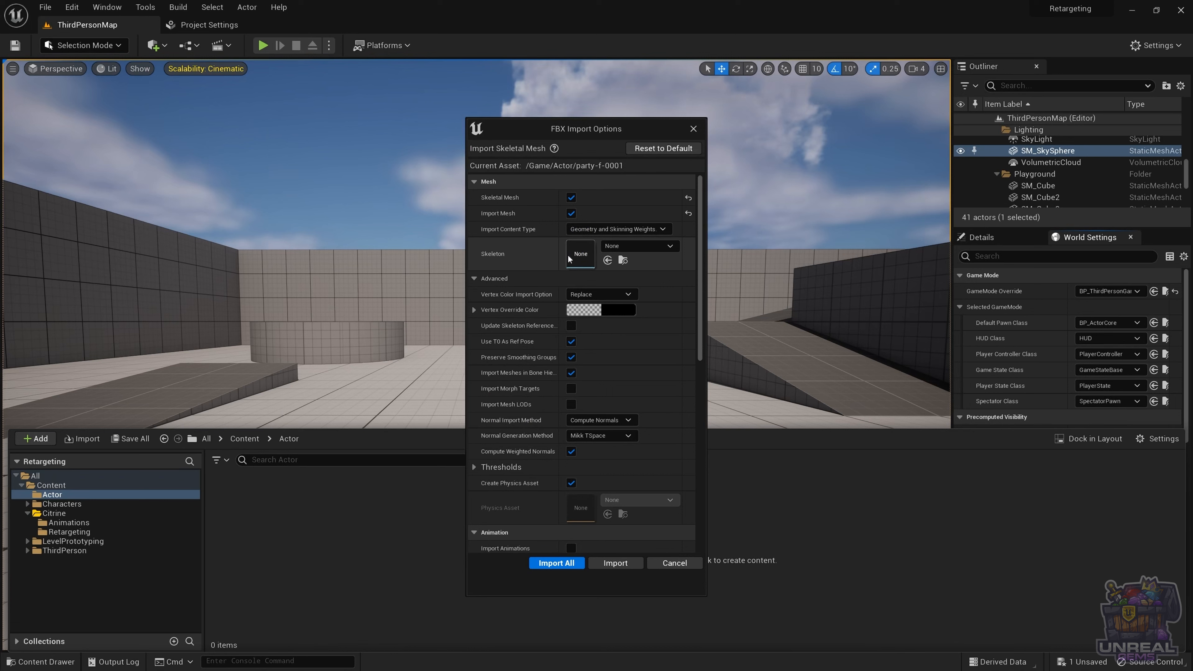
click(645, 247)
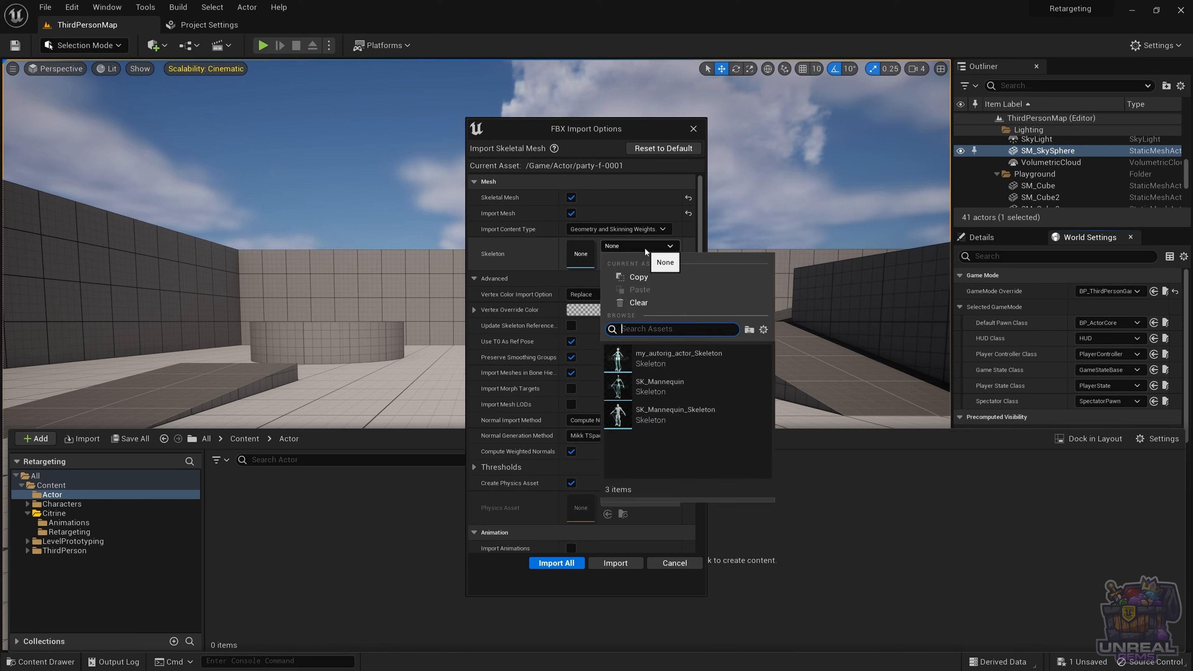
click(680, 357)
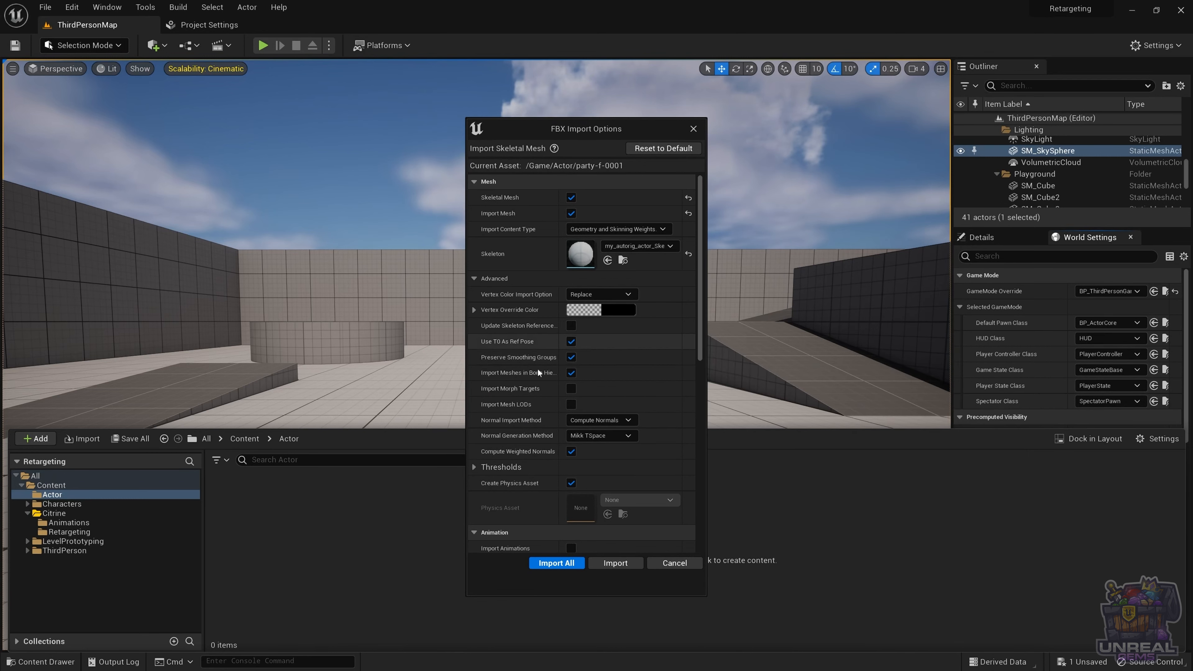
scroll(530, 388, down, 2)
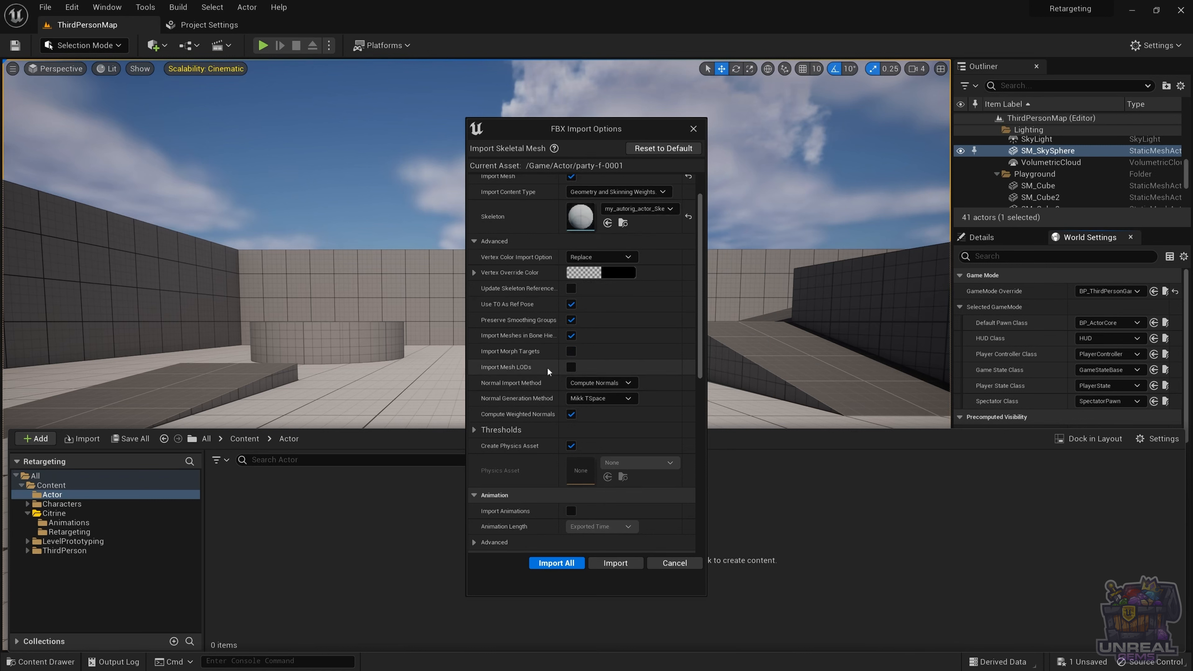
click(573, 351)
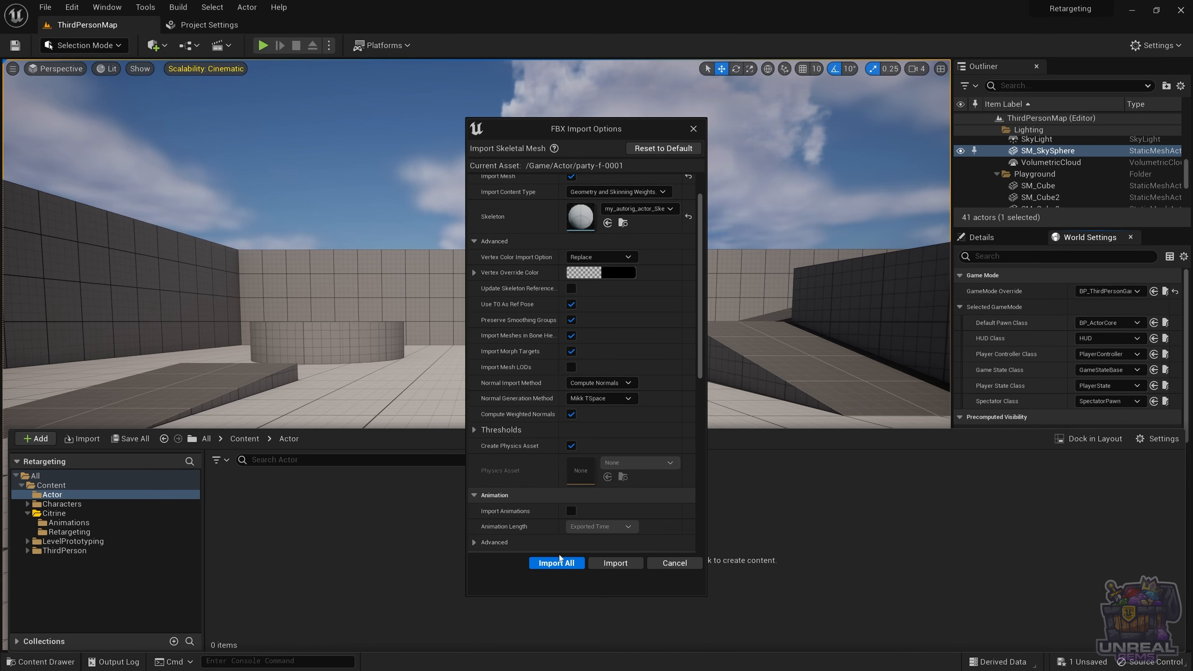
click(556, 563)
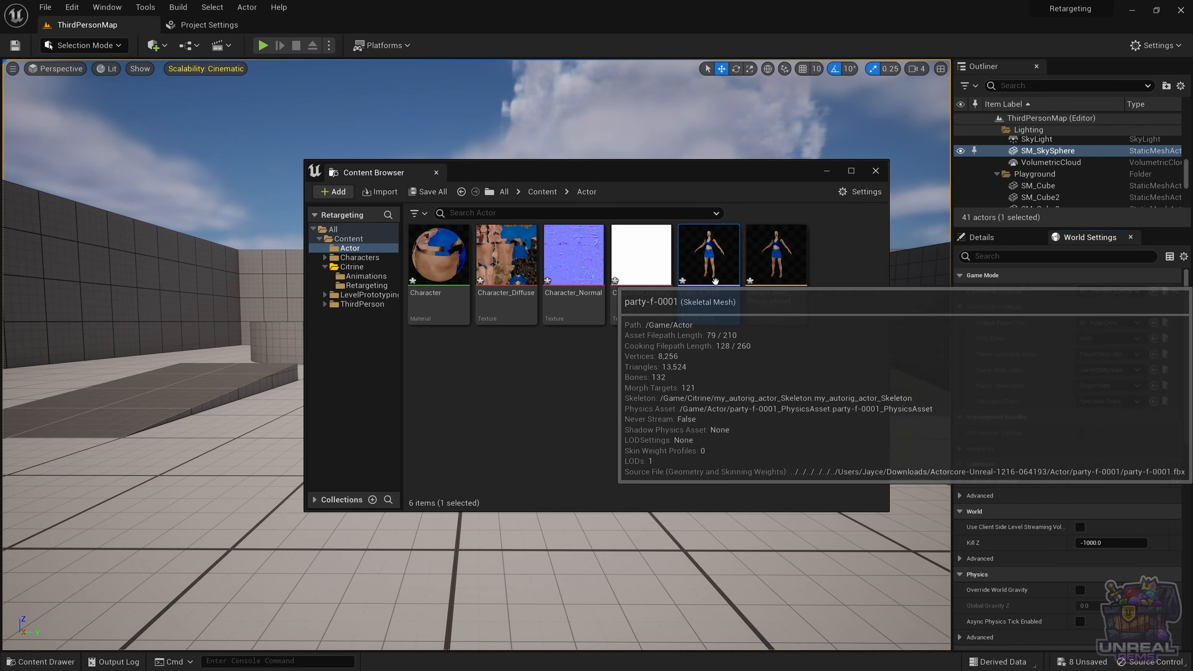
In the Character material, delete the Character_Opacity texture sample and move the diffuse texture sample clear of the normal map node.
double_click(460, 259)
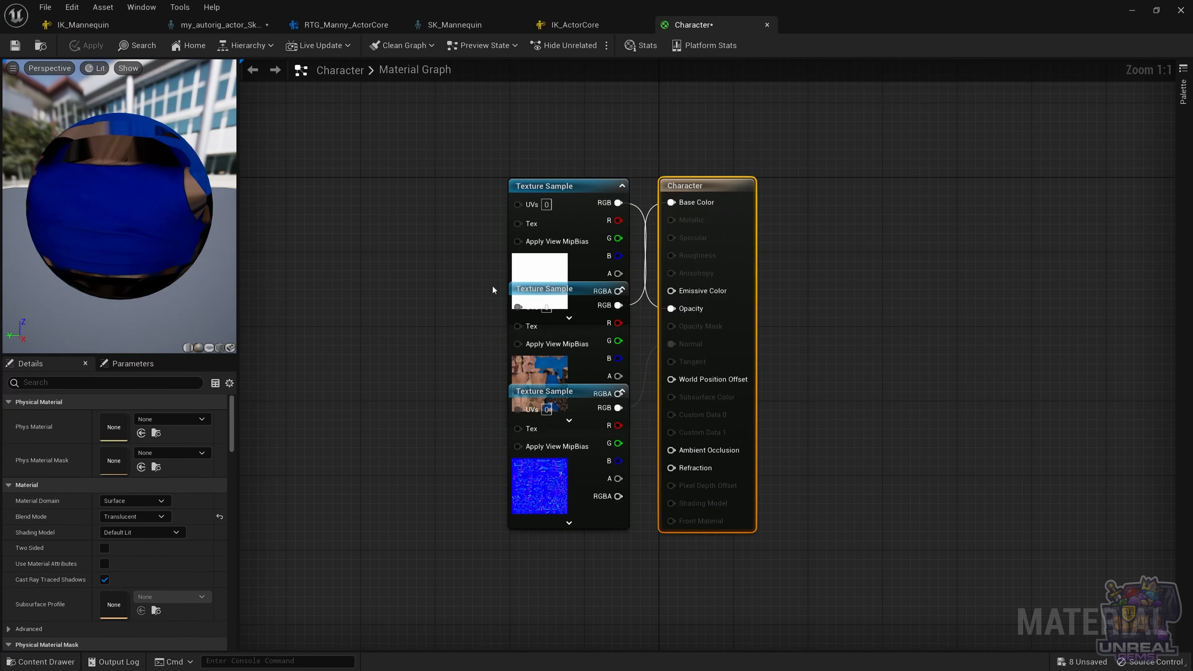
drag(570, 188, 441, 162)
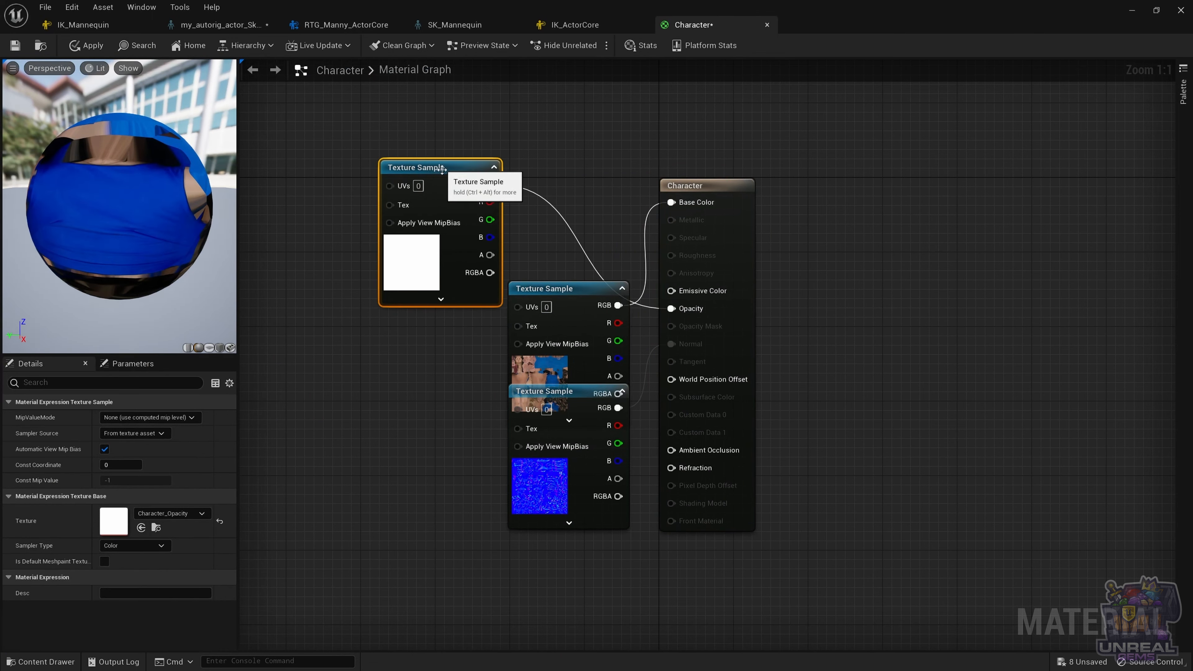
key(Delete)
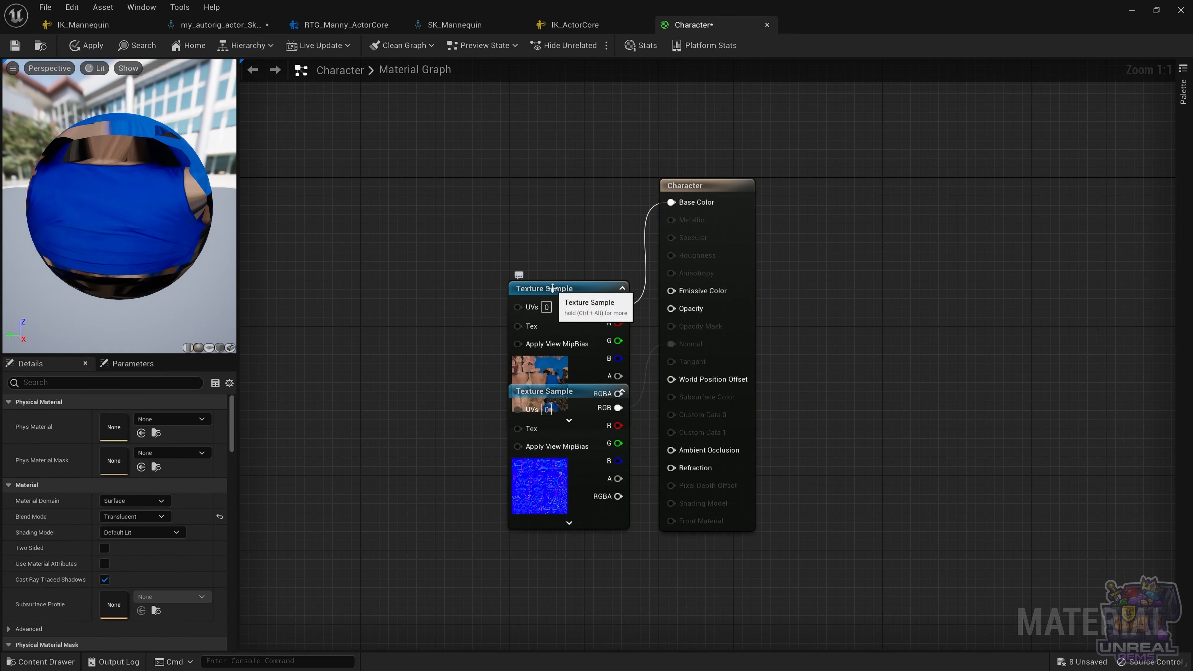
drag(540, 293, 477, 154)
click(358, 336)
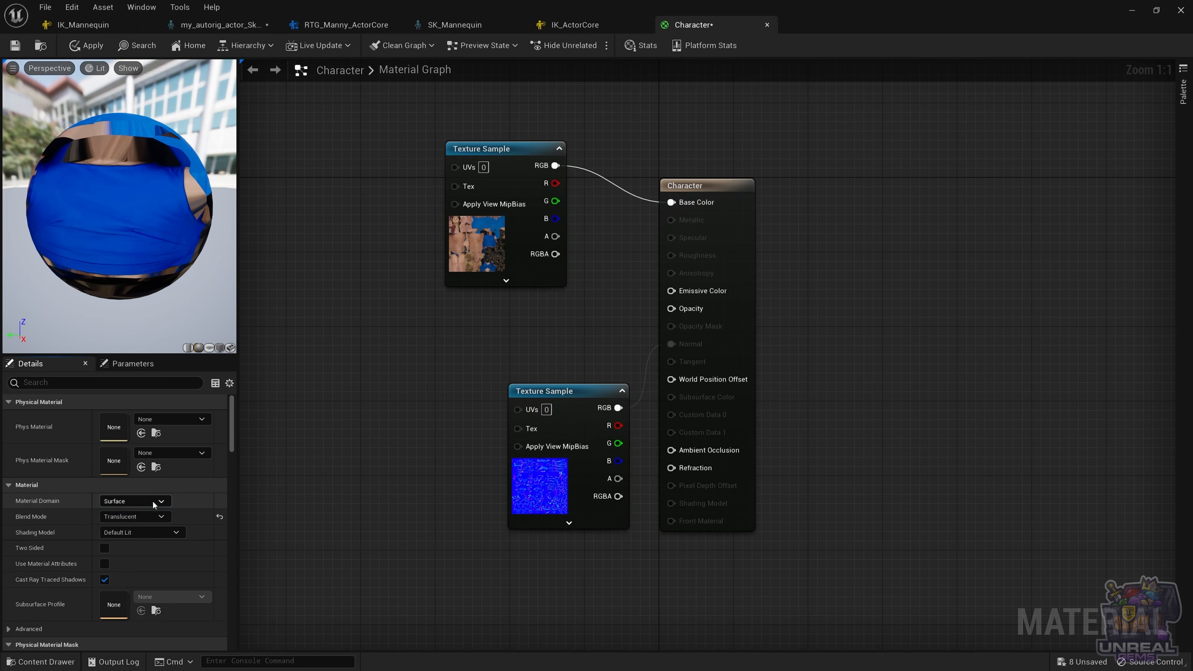
Set the Character material's Blend Mode to Opaque and save the material.
click(138, 518)
click(117, 528)
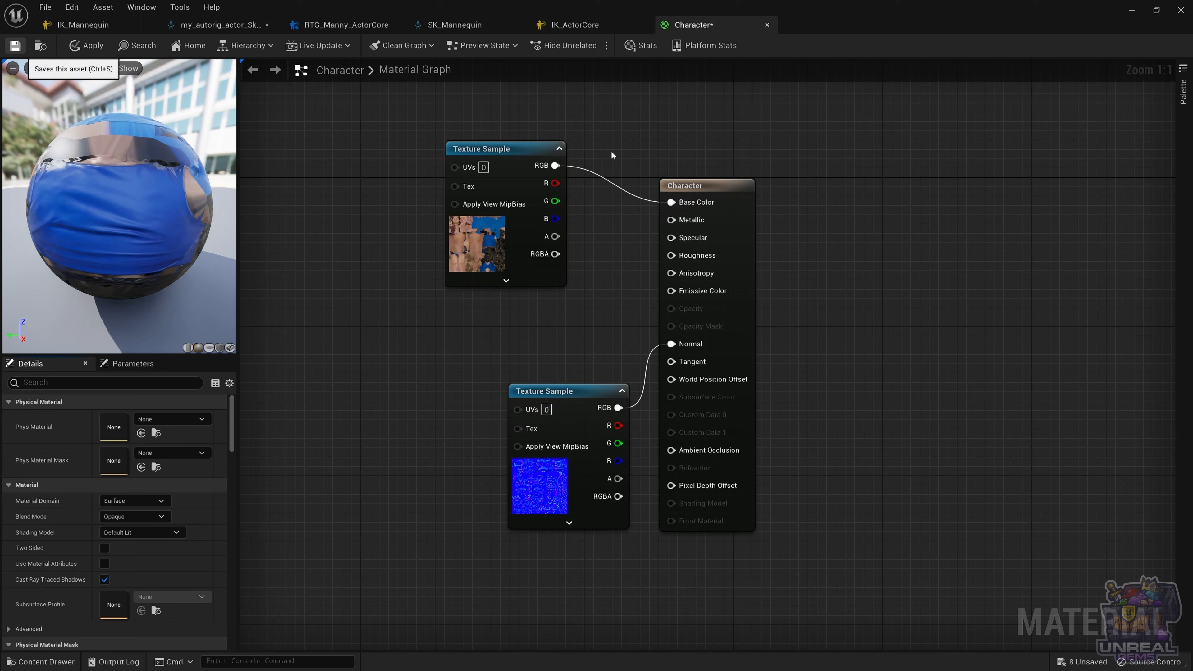
key(ctrl+s)
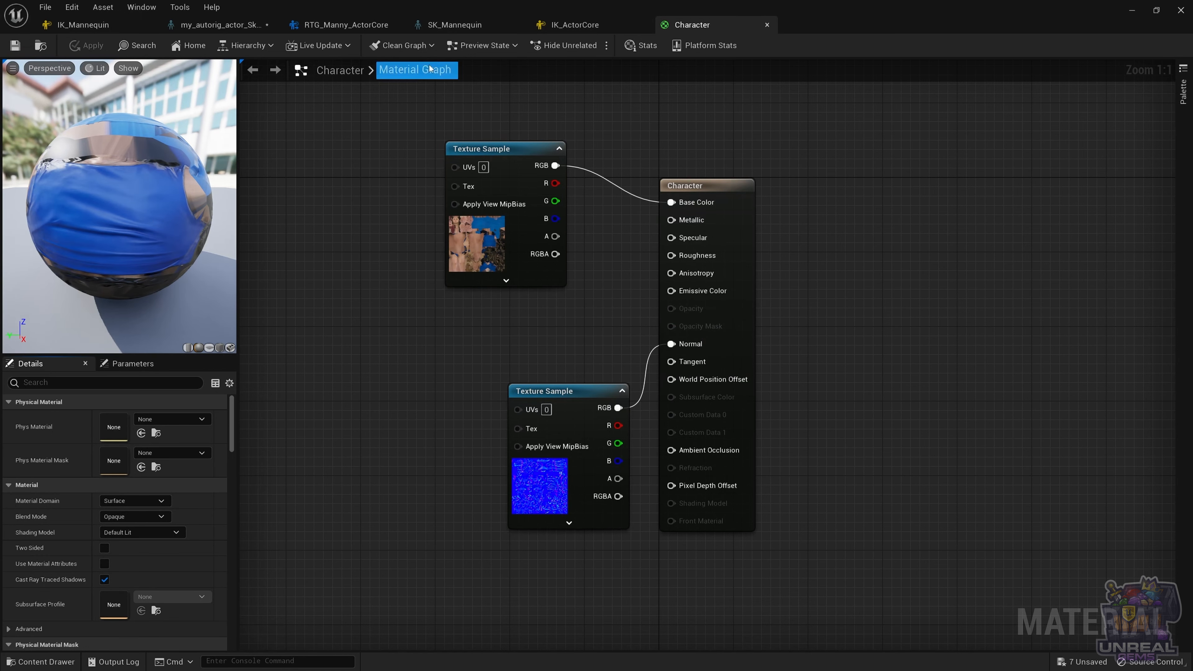
Set the Target Preview Mesh of RTG_Manny_ActorCore to party-f-0001.
click(346, 24)
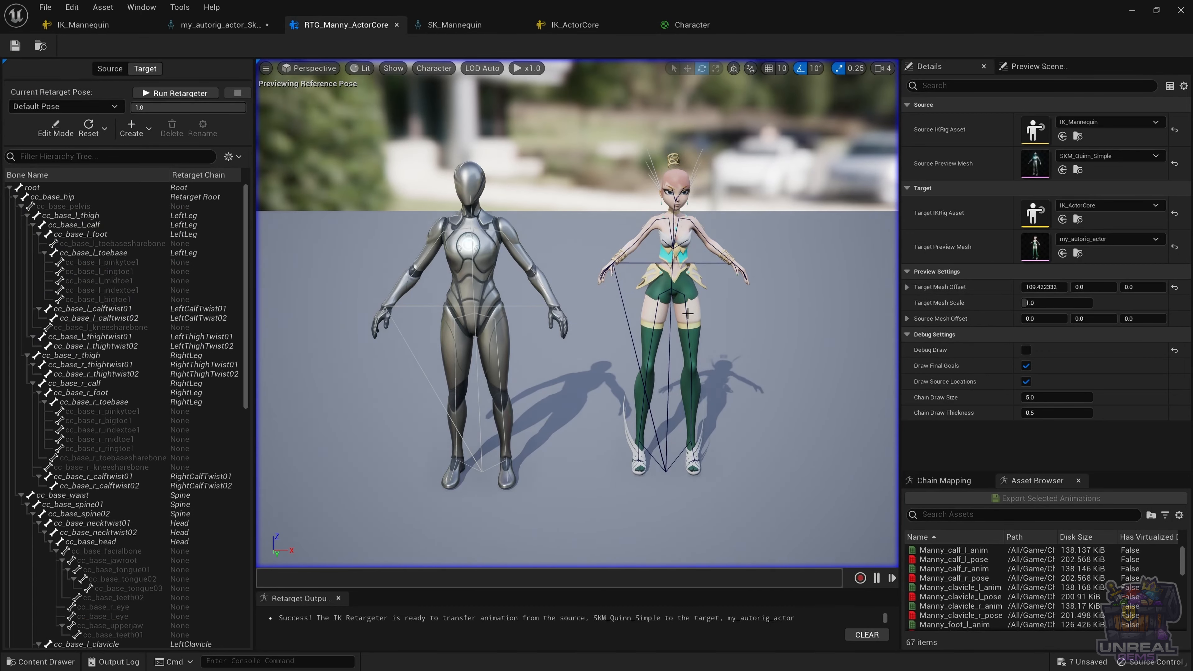
click(1089, 239)
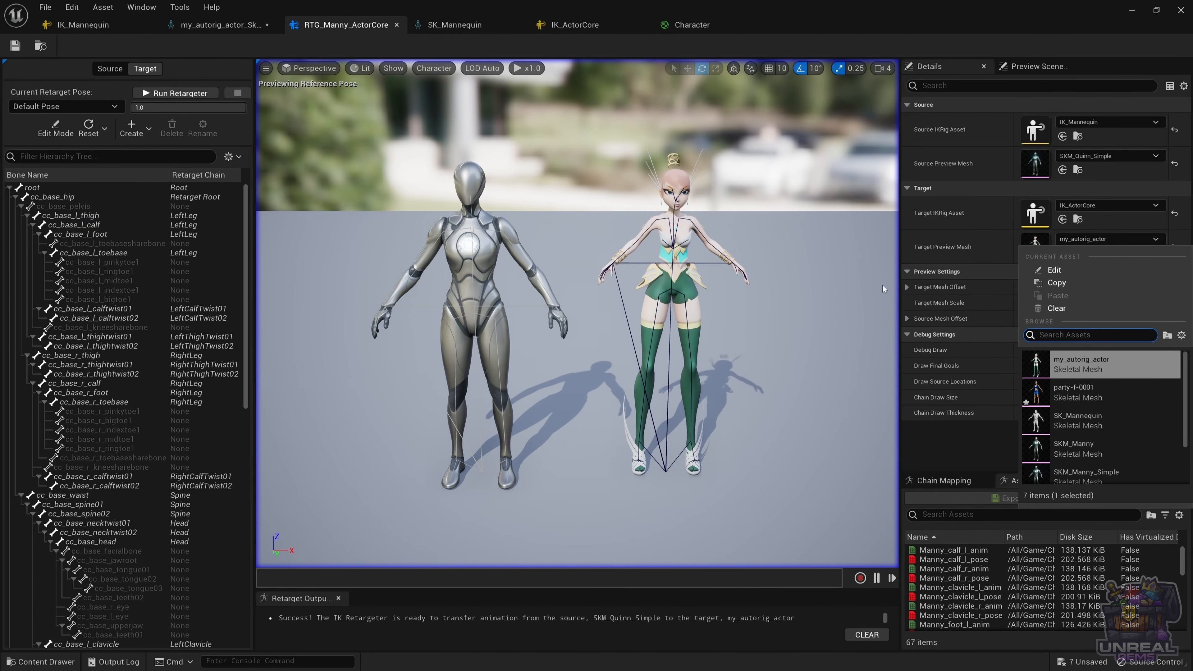
click(1076, 392)
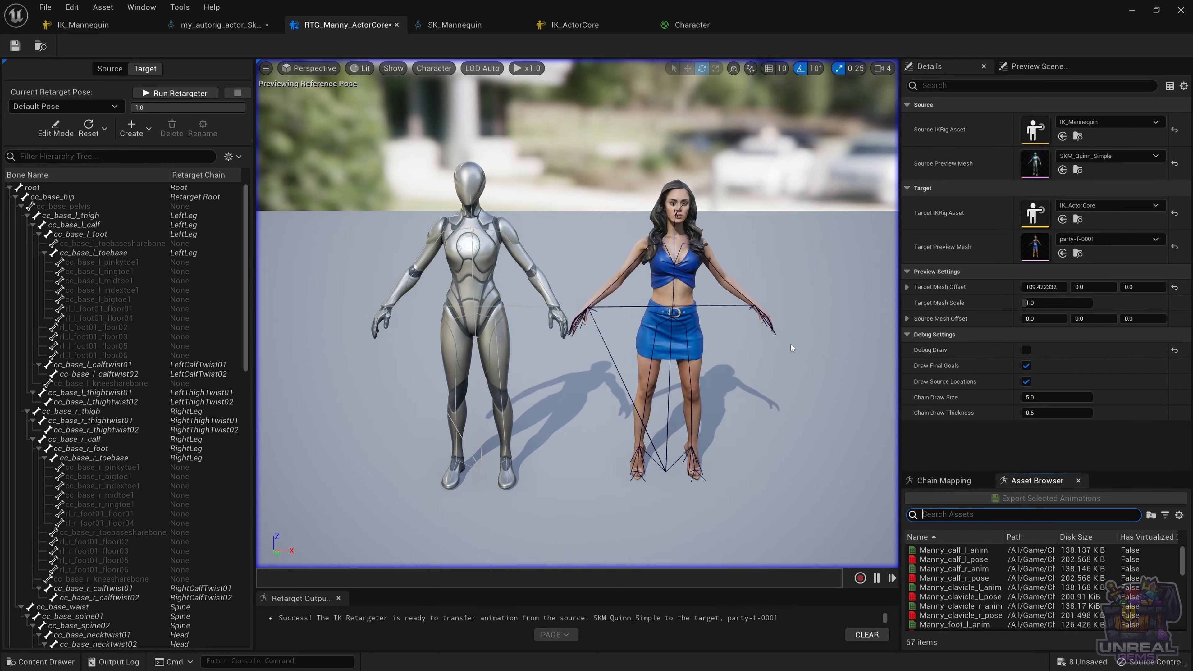
Run the retargeter and preview an idle animation from the asset list on the target character.
click(176, 93)
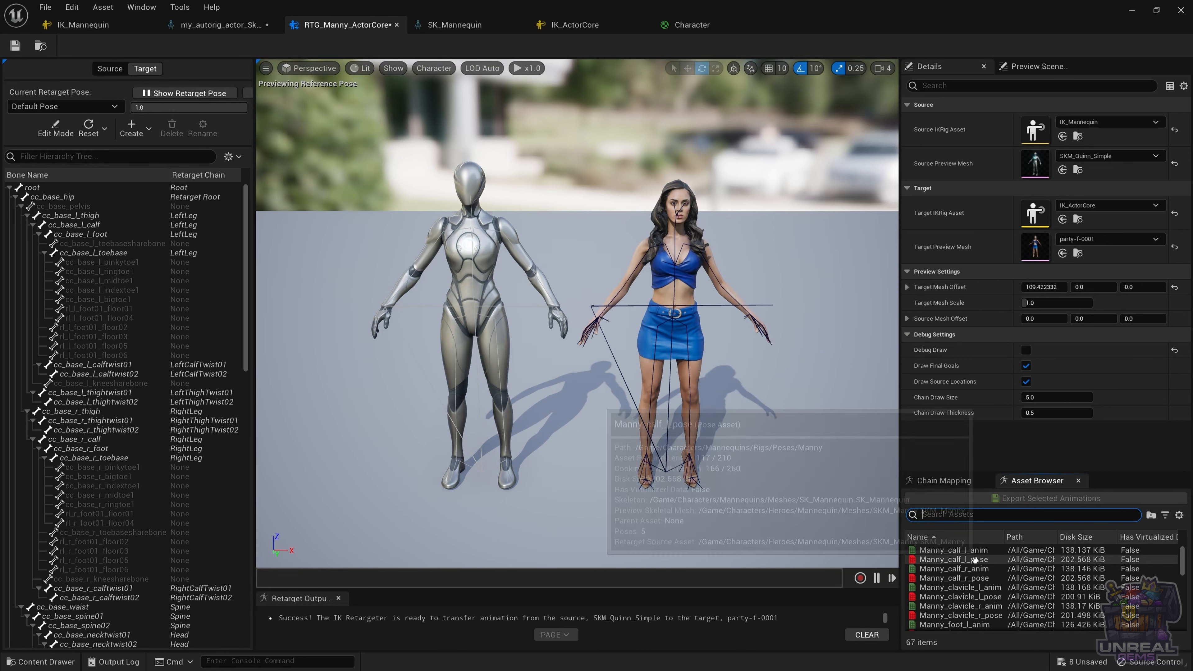
click(944, 481)
click(1033, 488)
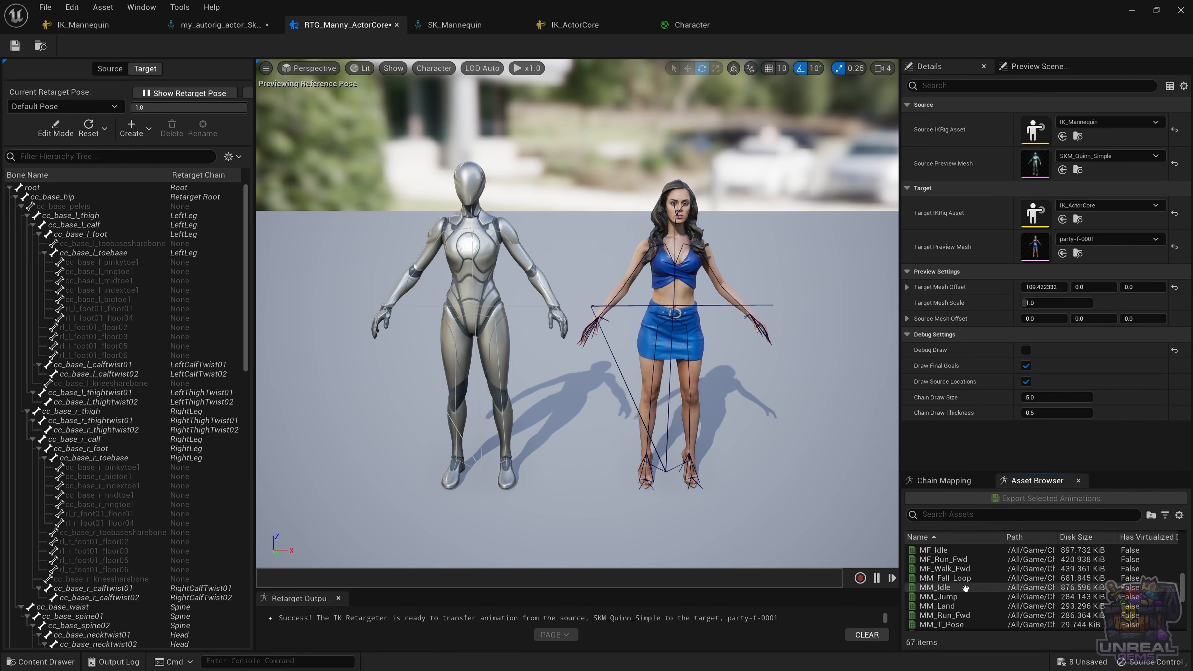
scroll(954, 588, down, 3)
click(950, 589)
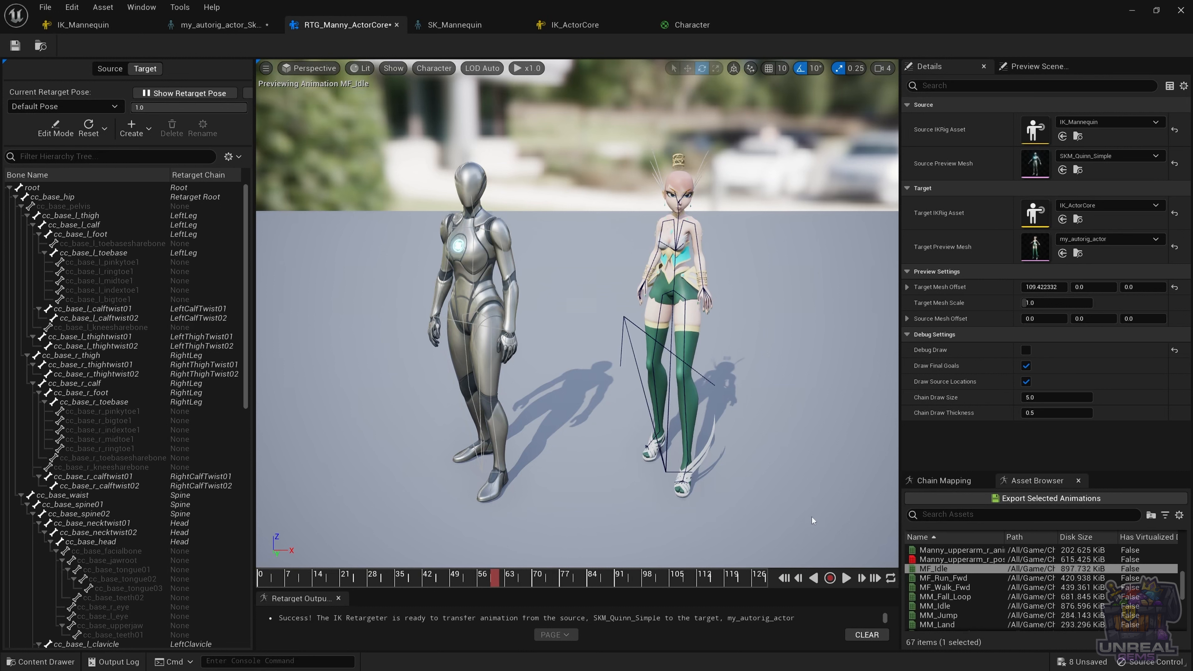
Open the source MF_Idle animation sequence from the retargeter's animation list and pause its playback.
click(933, 578)
click(937, 566)
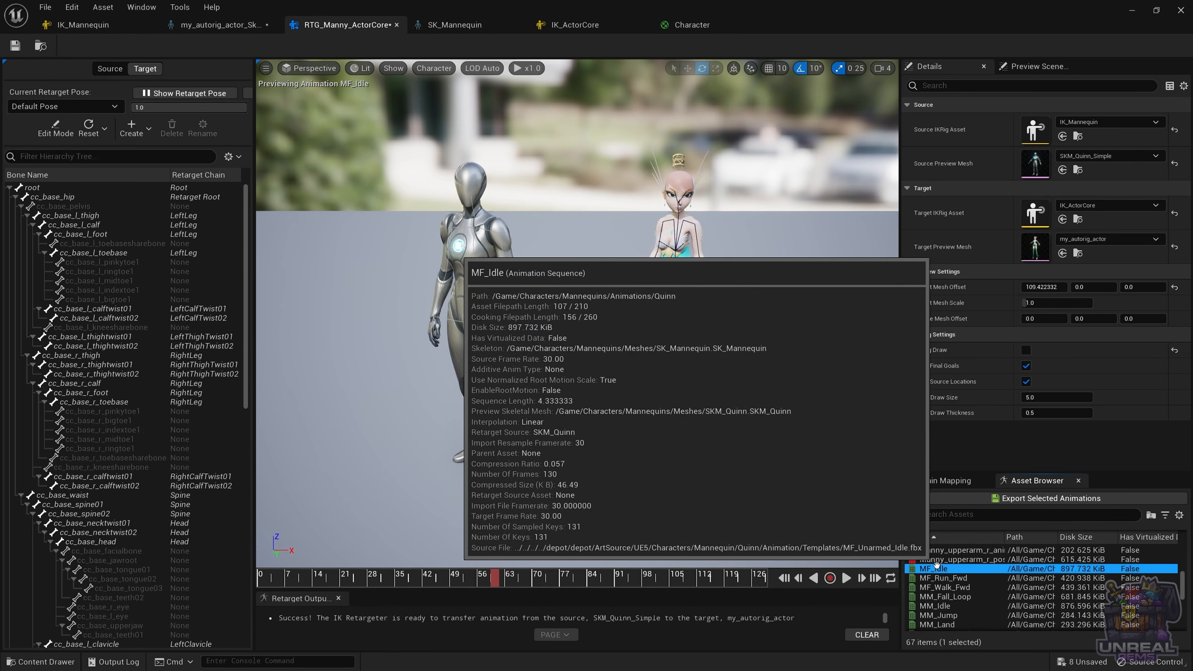
right_click(936, 568)
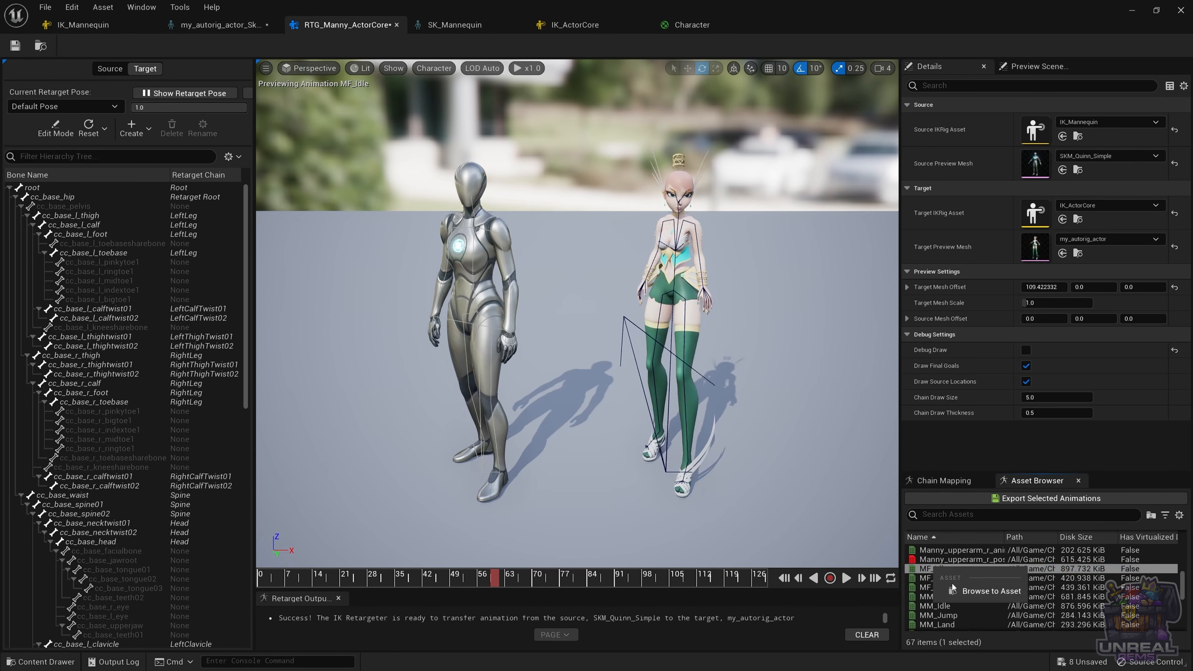
click(982, 590)
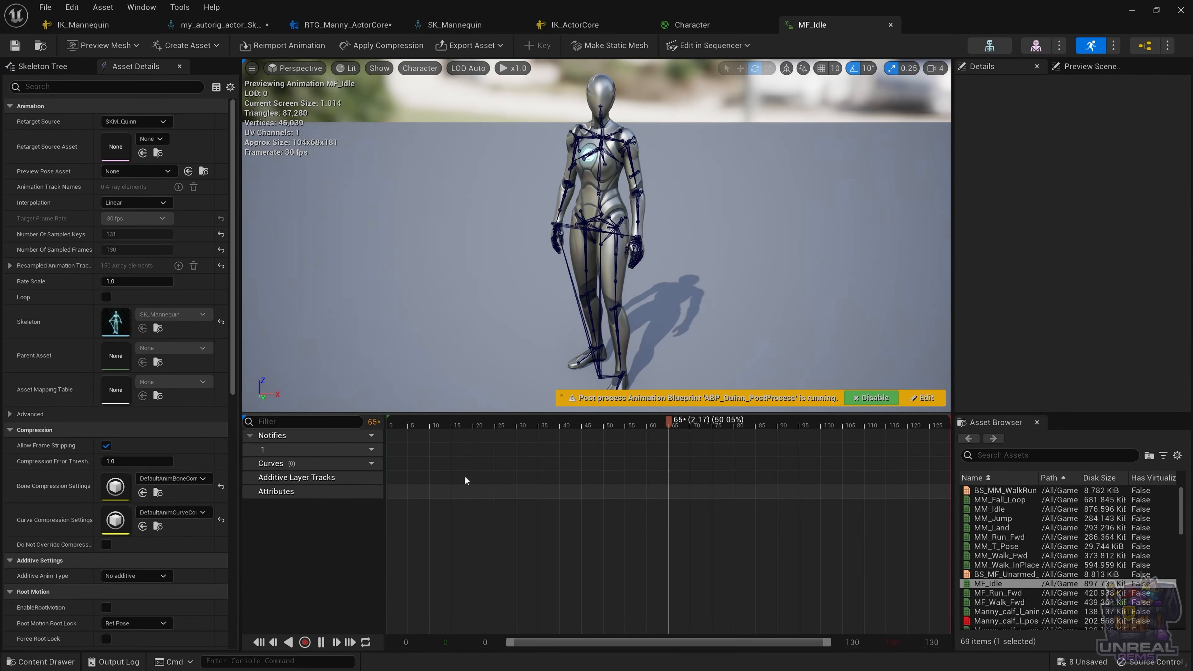
click(321, 642)
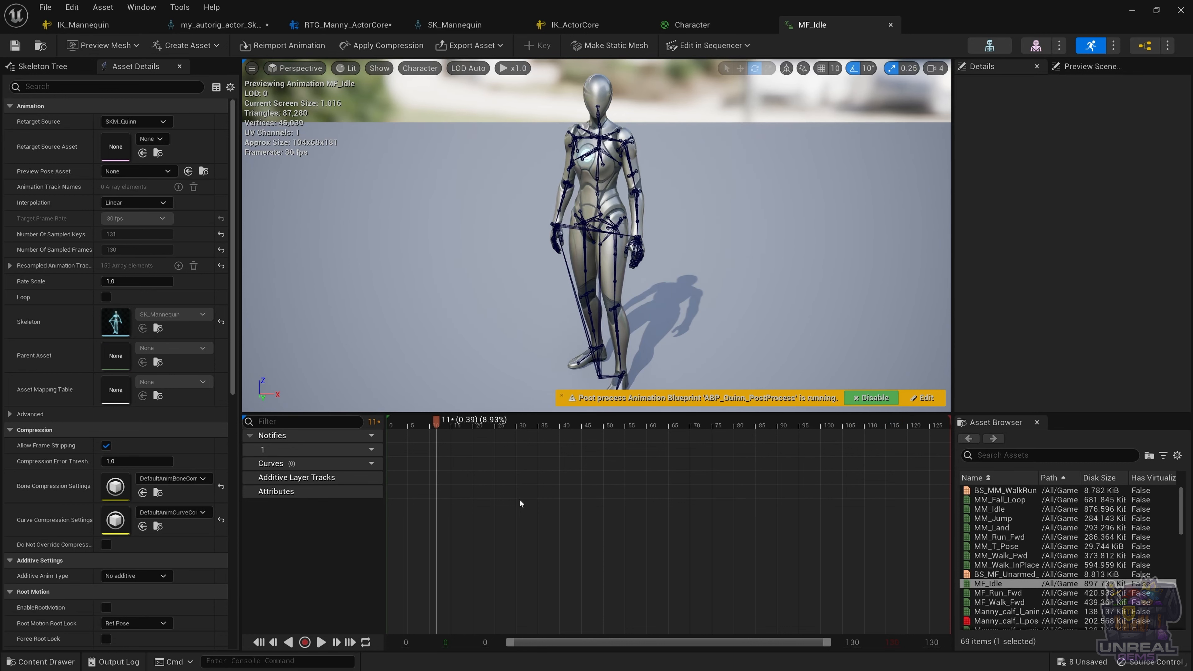
Rotate the clavicle_l bone in MF_Idle to about -12°, -86°, 27°, swinging that arm away from the body.
click(43, 66)
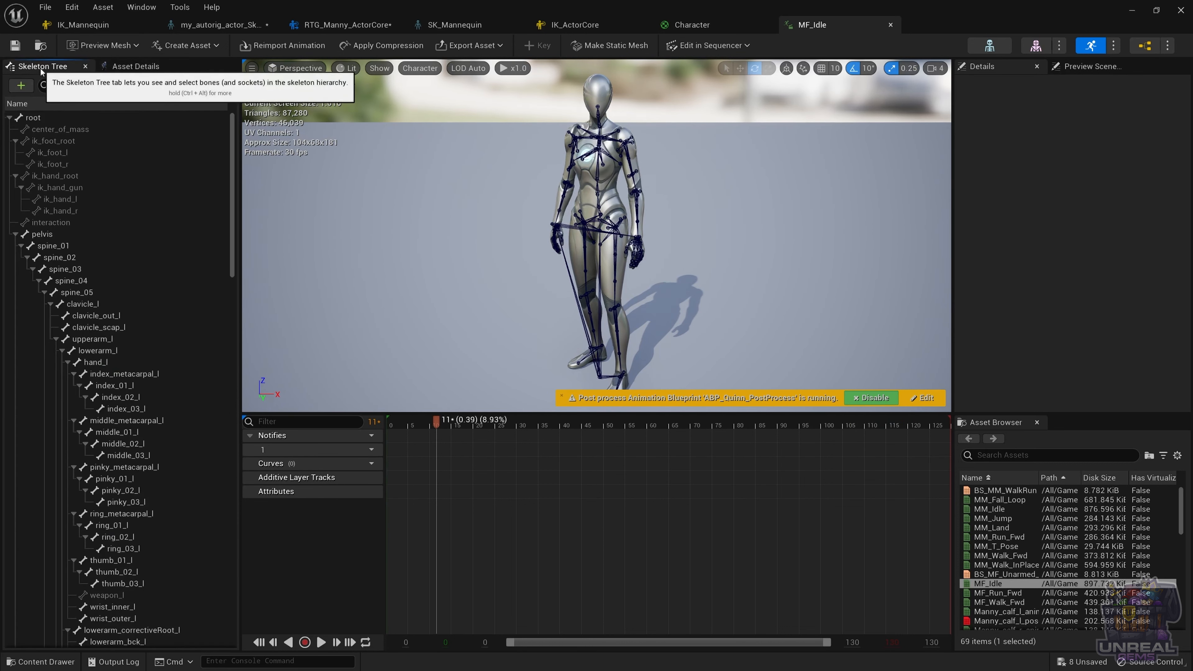
click(128, 305)
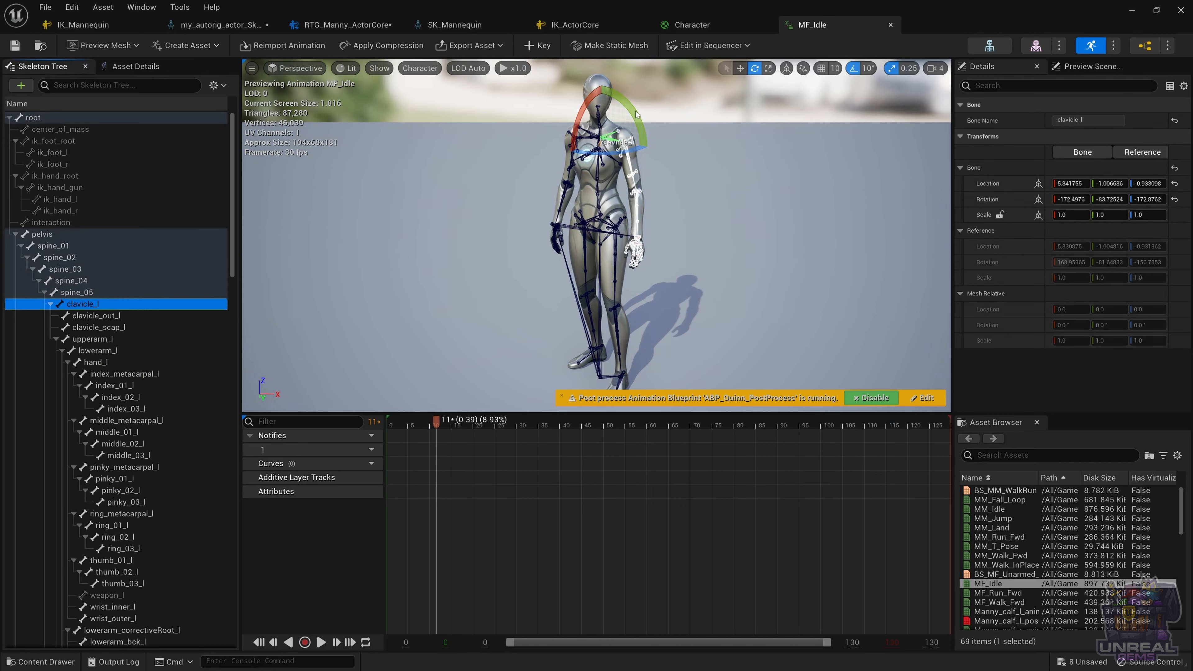
drag(637, 114, 590, 209)
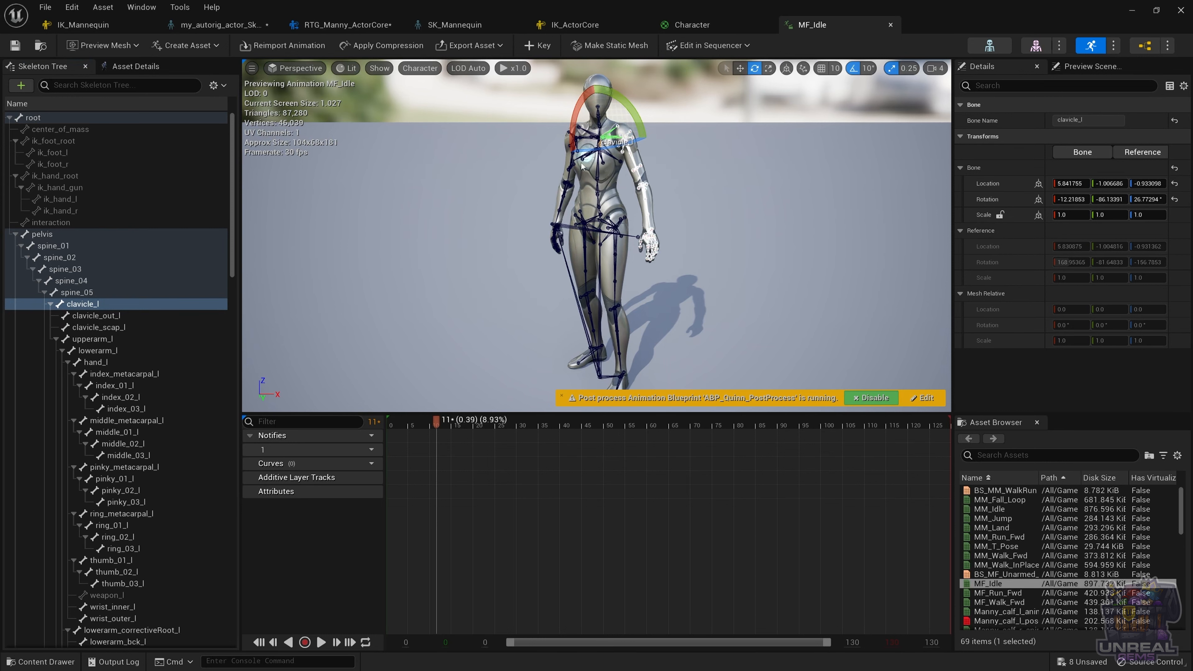
Rotate the clavicle_r bone to about -31°, -82°, -134°, swinging the other arm away from the body.
click(581, 131)
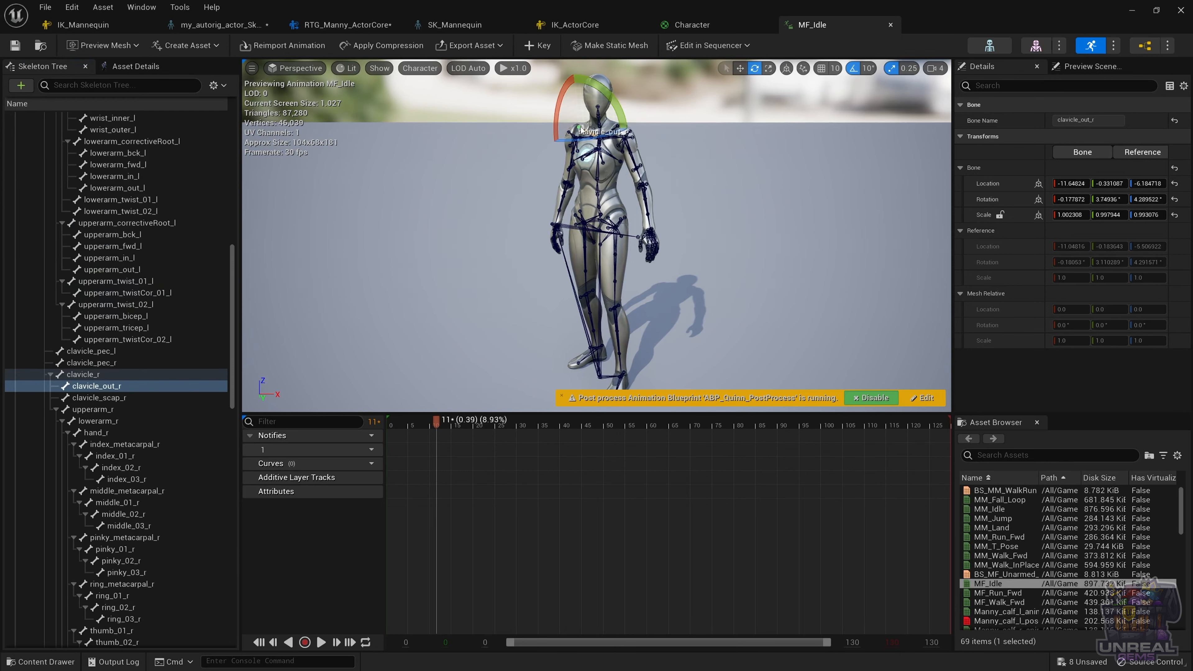
click(110, 369)
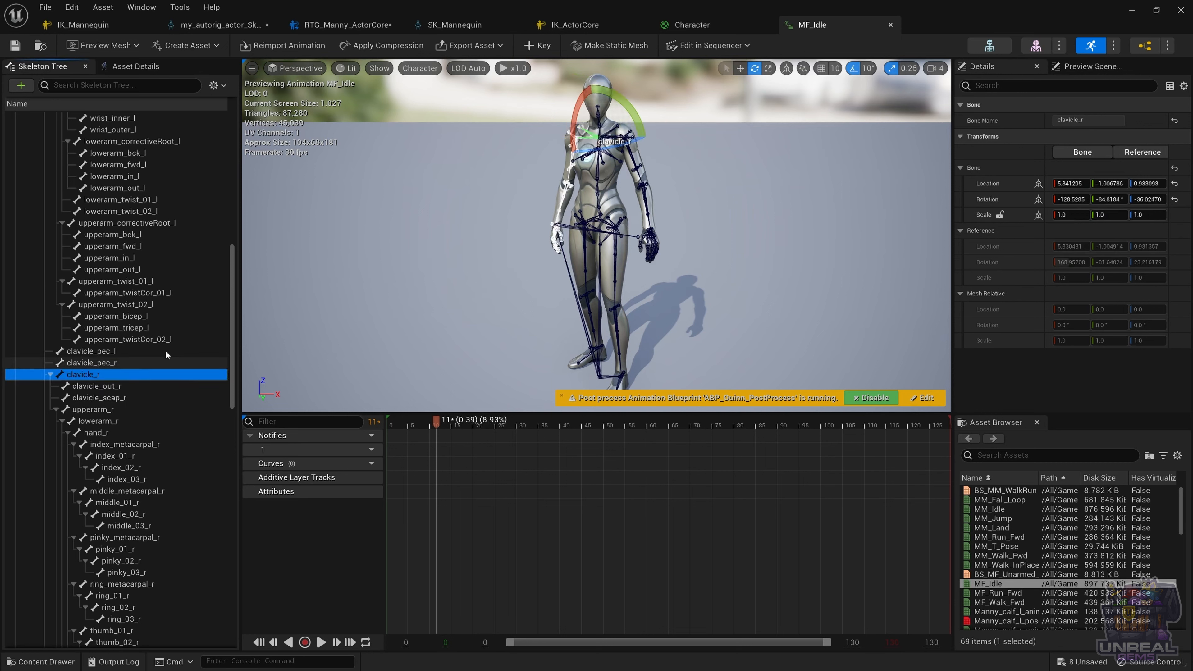
drag(622, 102, 623, 104)
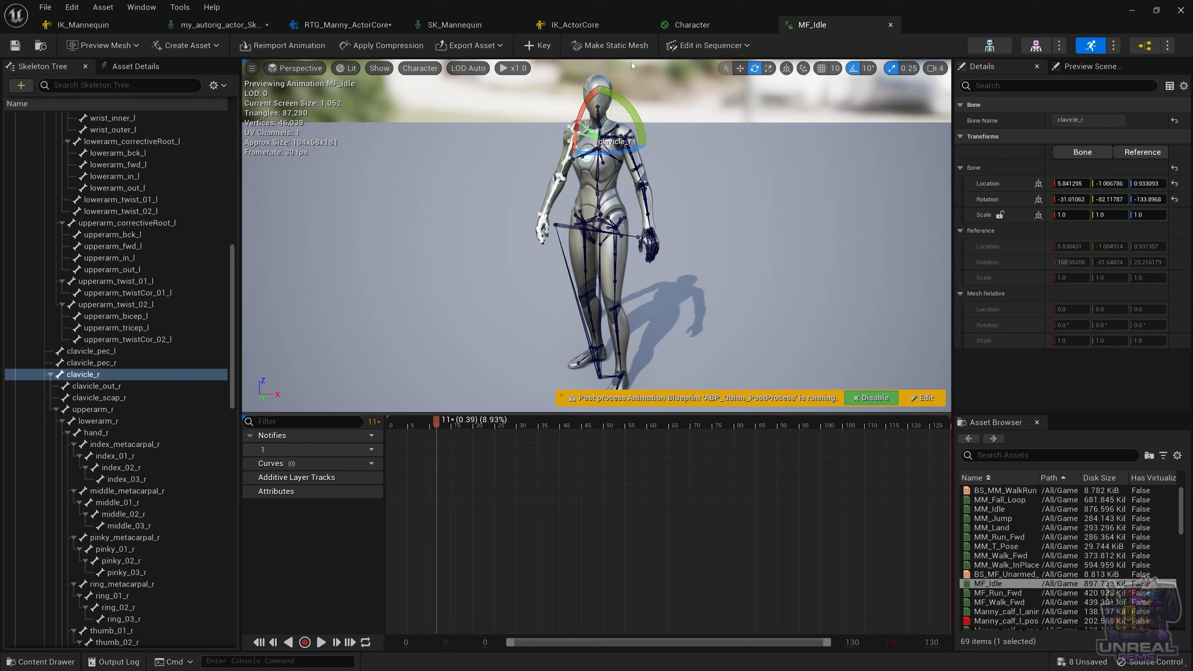
Key the adjusted clavicle bones, save MF_Idle, and check the edited pose in RTG_Manny_ActorCore.
click(537, 45)
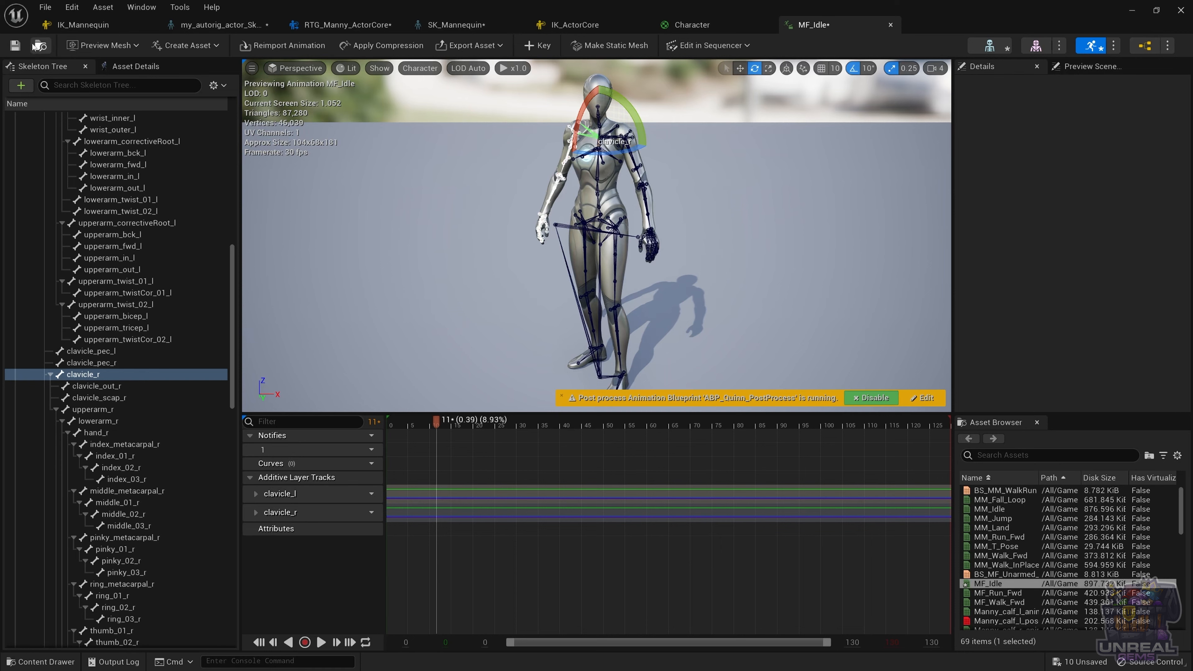
click(15, 45)
click(348, 24)
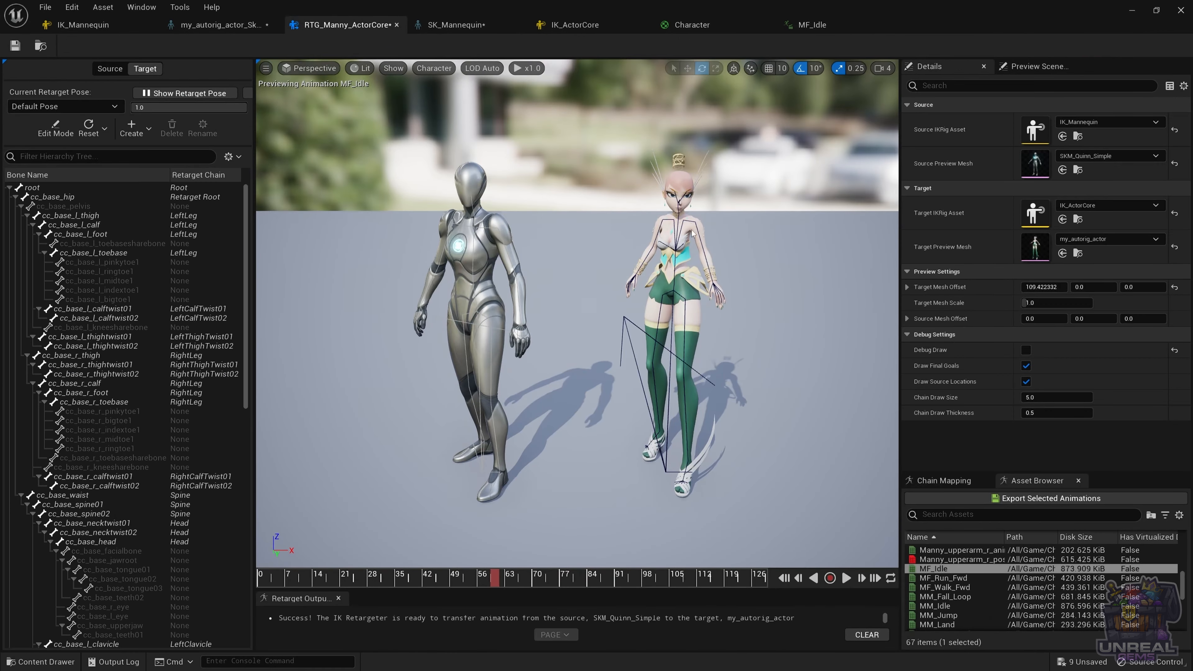